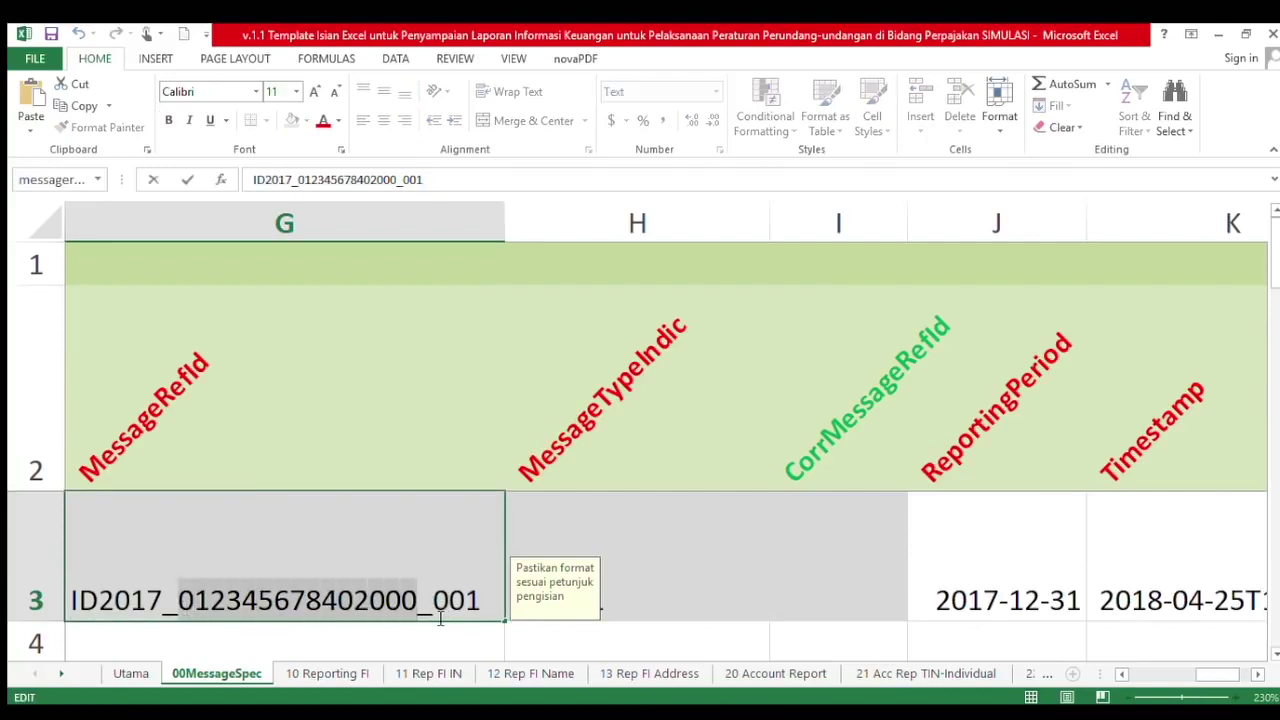
Examine the MessageRefId format and the MessageTypeIndic entry in row 3 of the 00MessageSpec sheet
{"action": "left_click_drag", "start_coordinate": [439, 617], "coordinate": [421, 614]}
{"action": "left_click", "coordinate": [484, 620]}
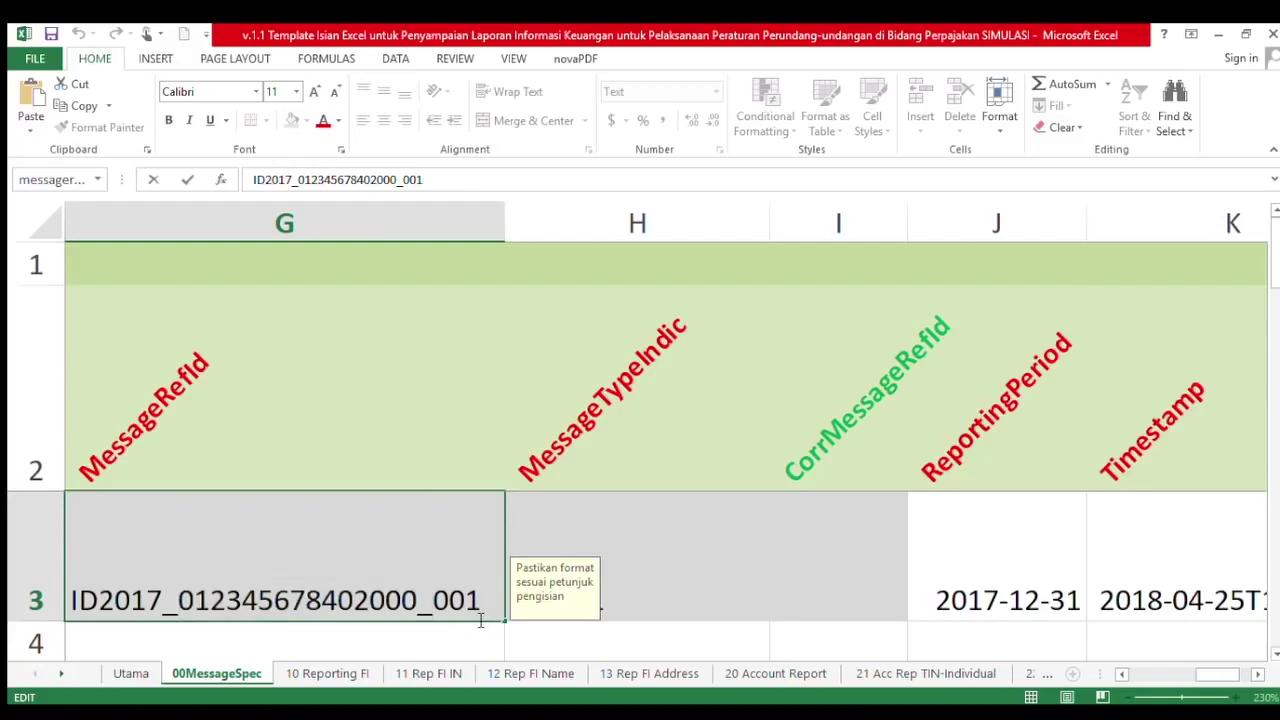
{"action": "left_click", "coordinate": [697, 597]}
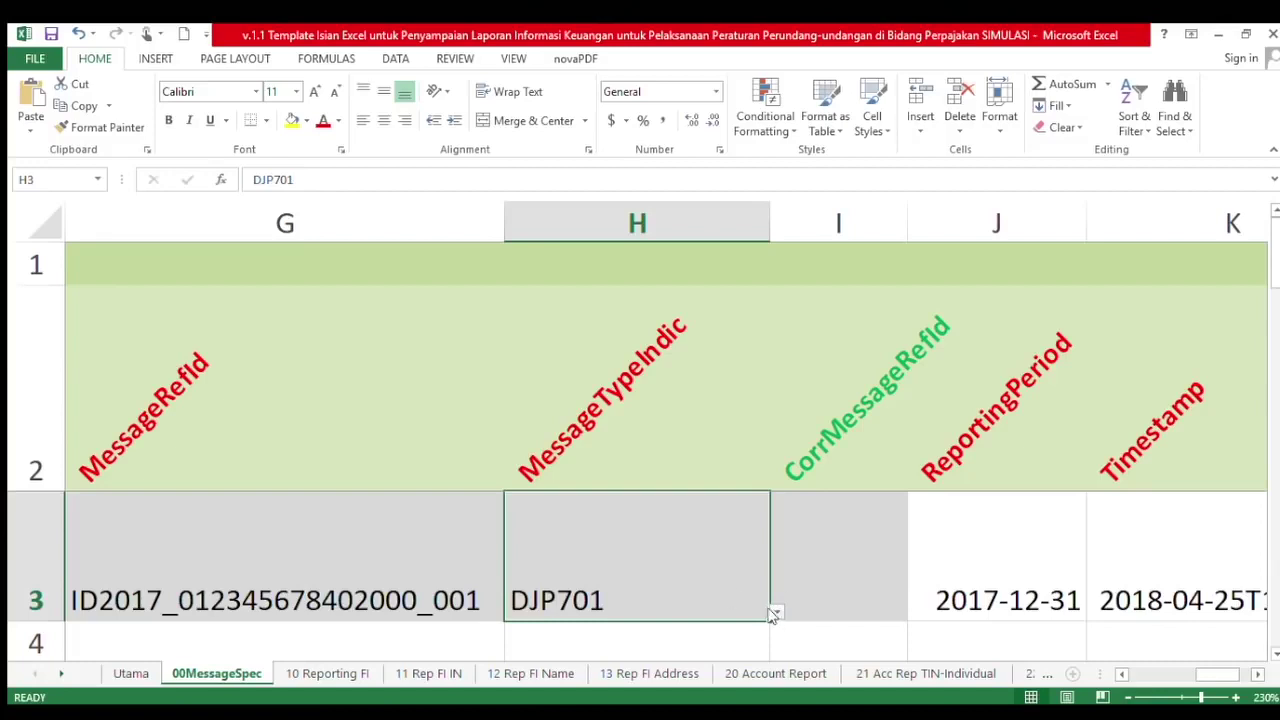
{"action": "left_click", "coordinate": [444, 614]}
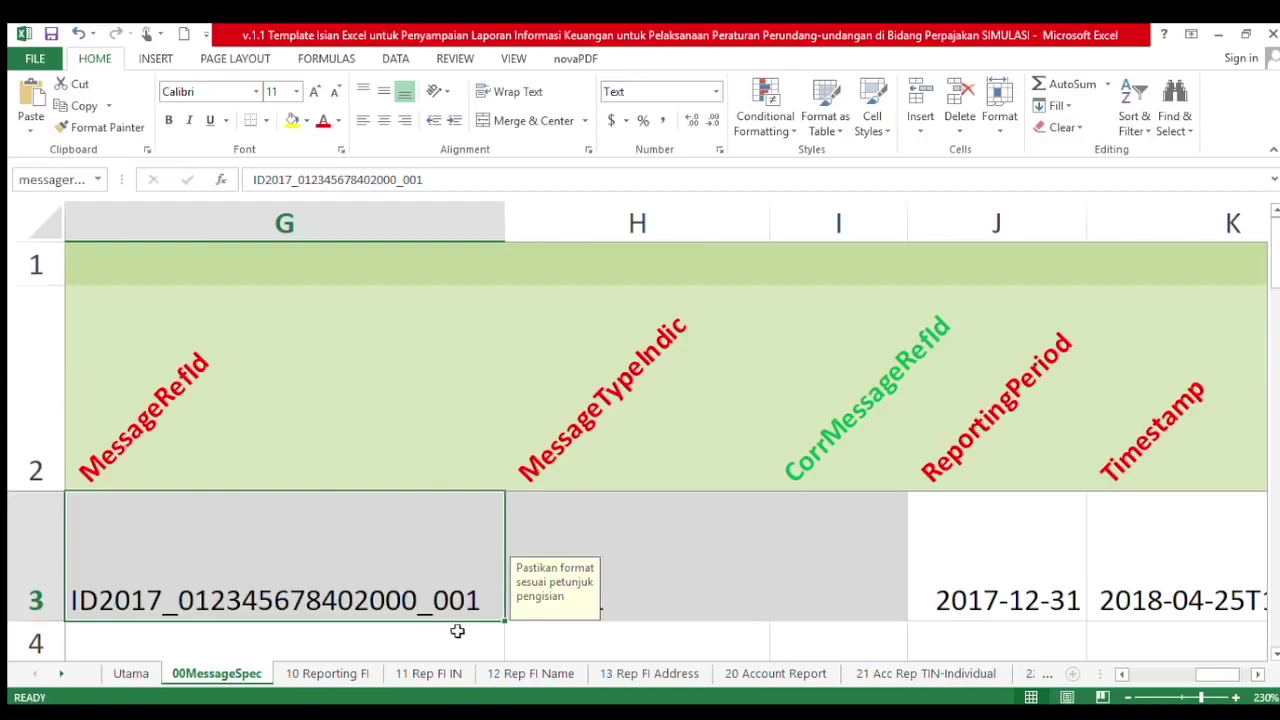
{"action": "left_click", "coordinate": [703, 585]}
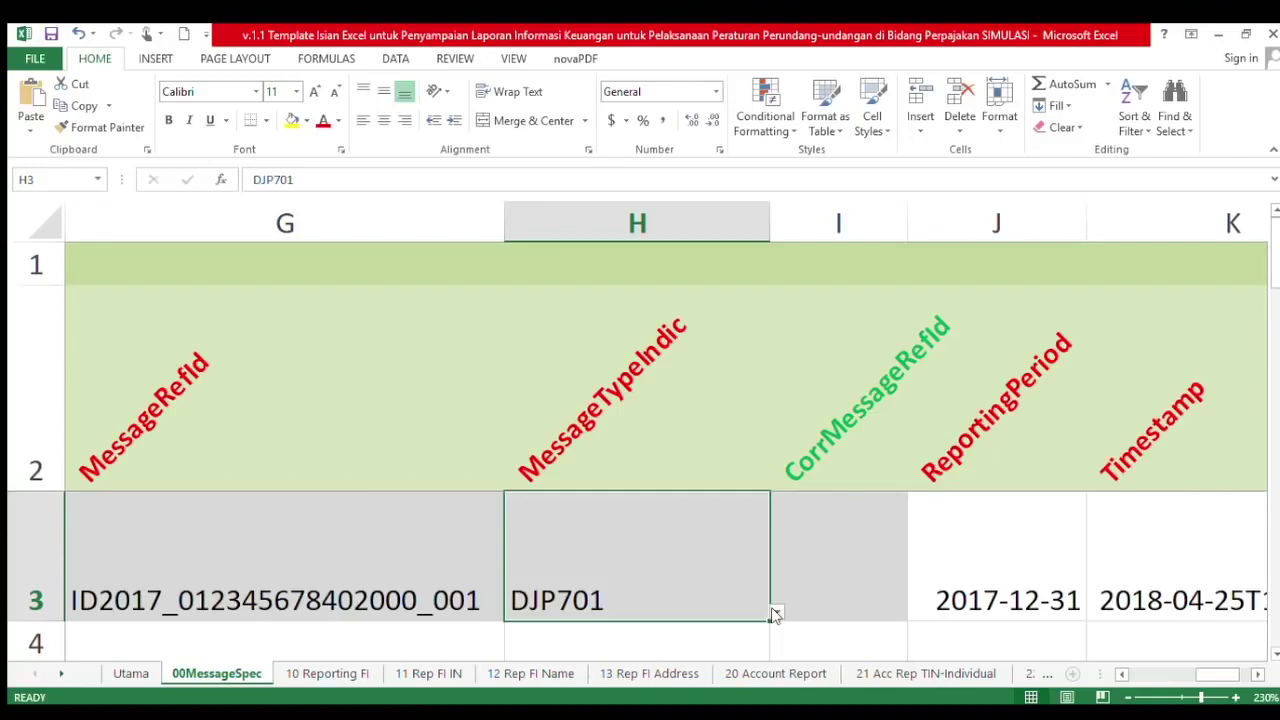
{"action": "left_click", "coordinate": [674, 443]}
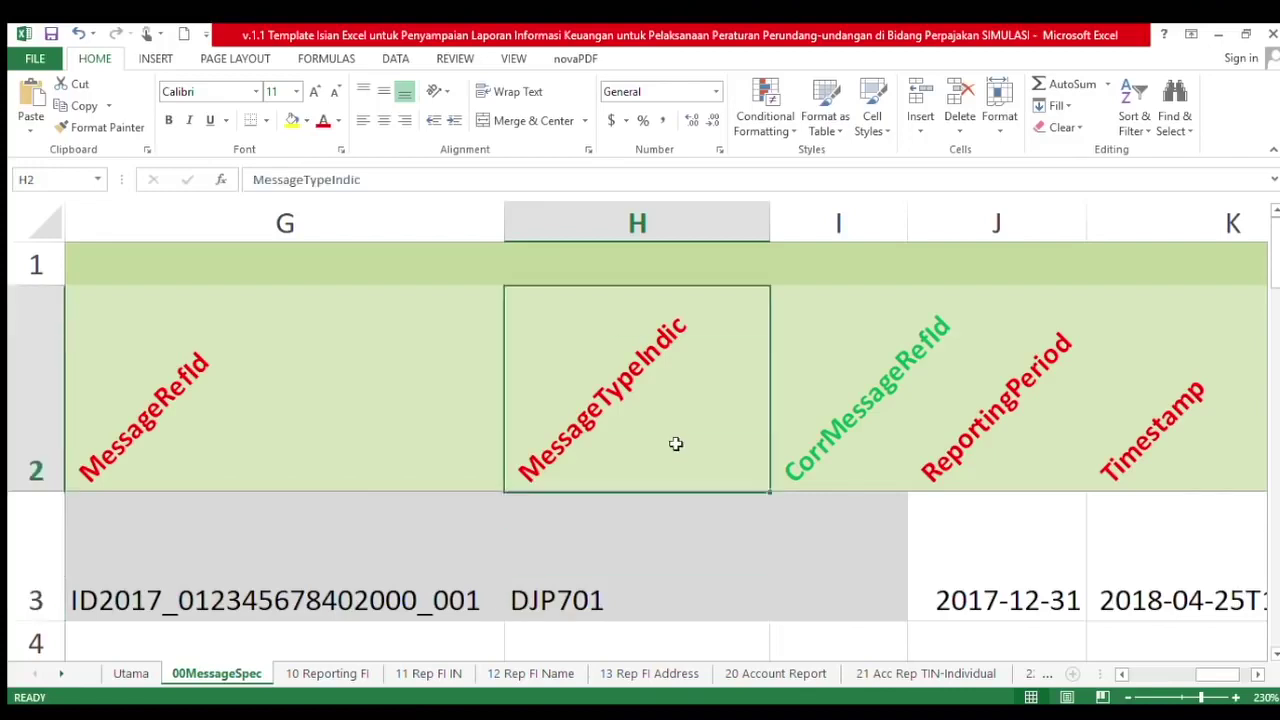
{"action": "left_click", "coordinate": [697, 600]}
{"action": "left_click", "coordinate": [775, 608]}
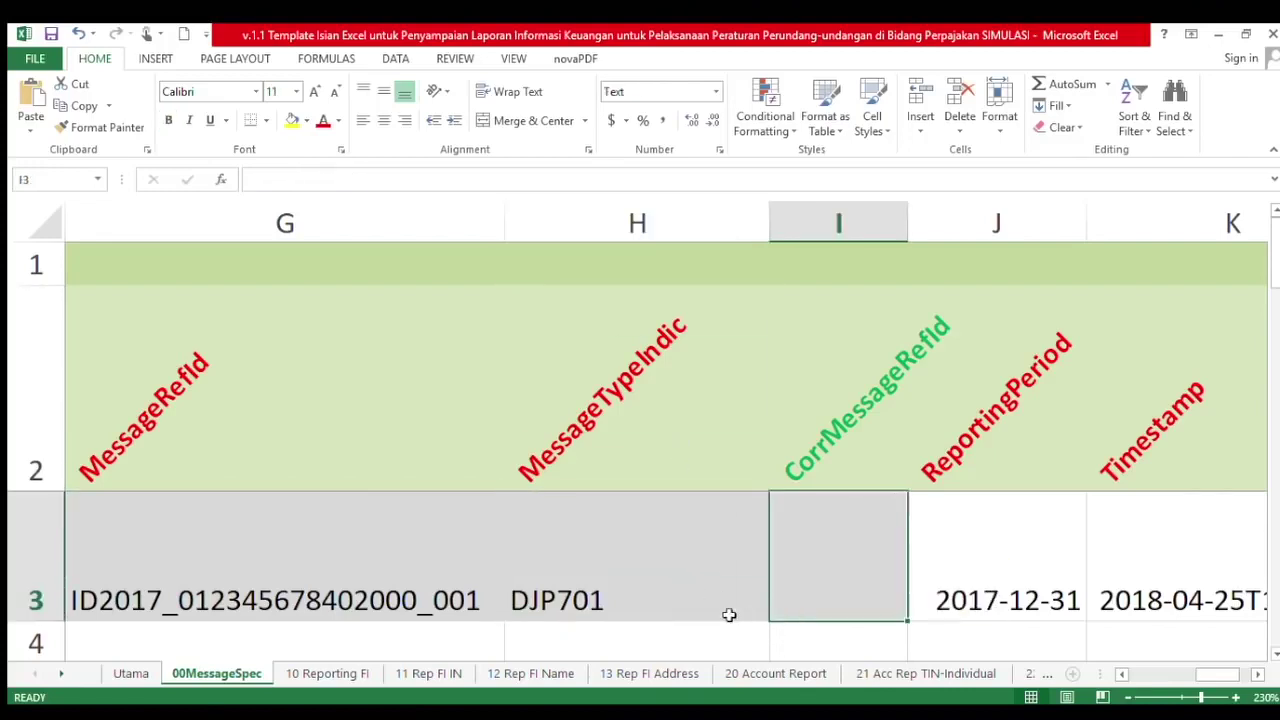
{"action": "left_click", "coordinate": [750, 620]}
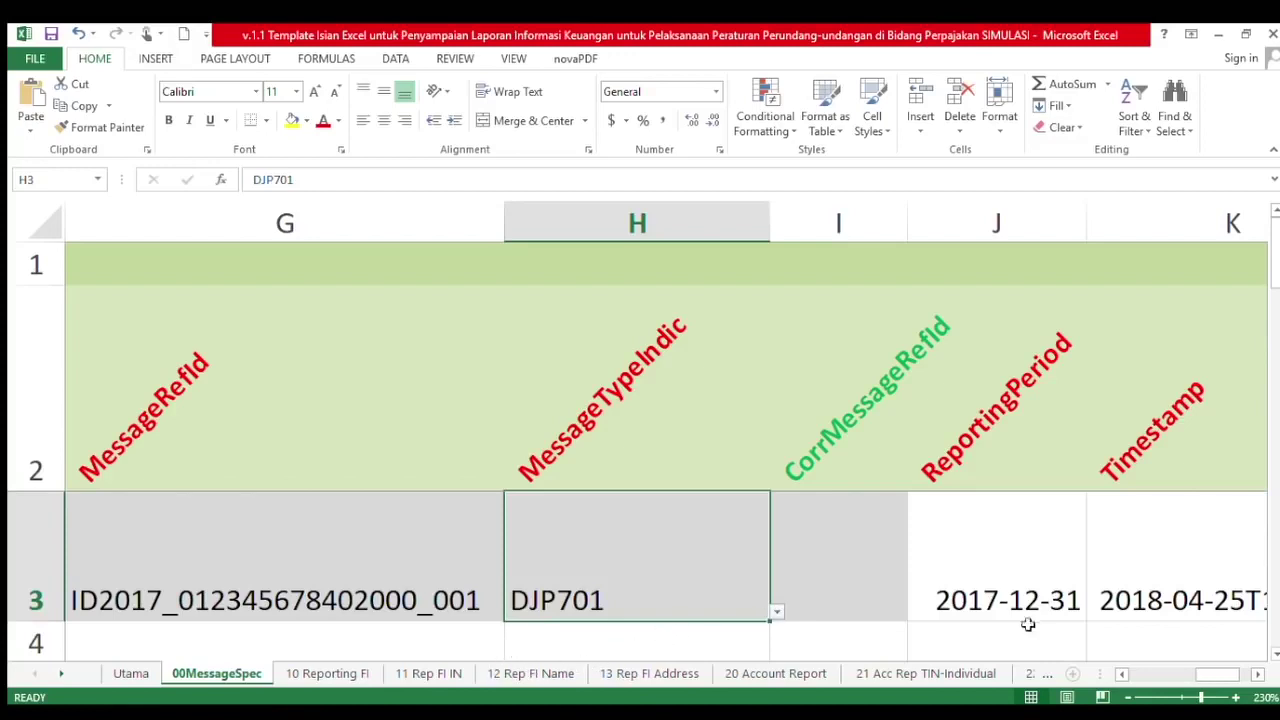
Review the CorrMessageRefId and ReportingPeriod fields in row 3, comparing them with the message type and MessageRefId
{"action": "left_click", "coordinate": [827, 539]}
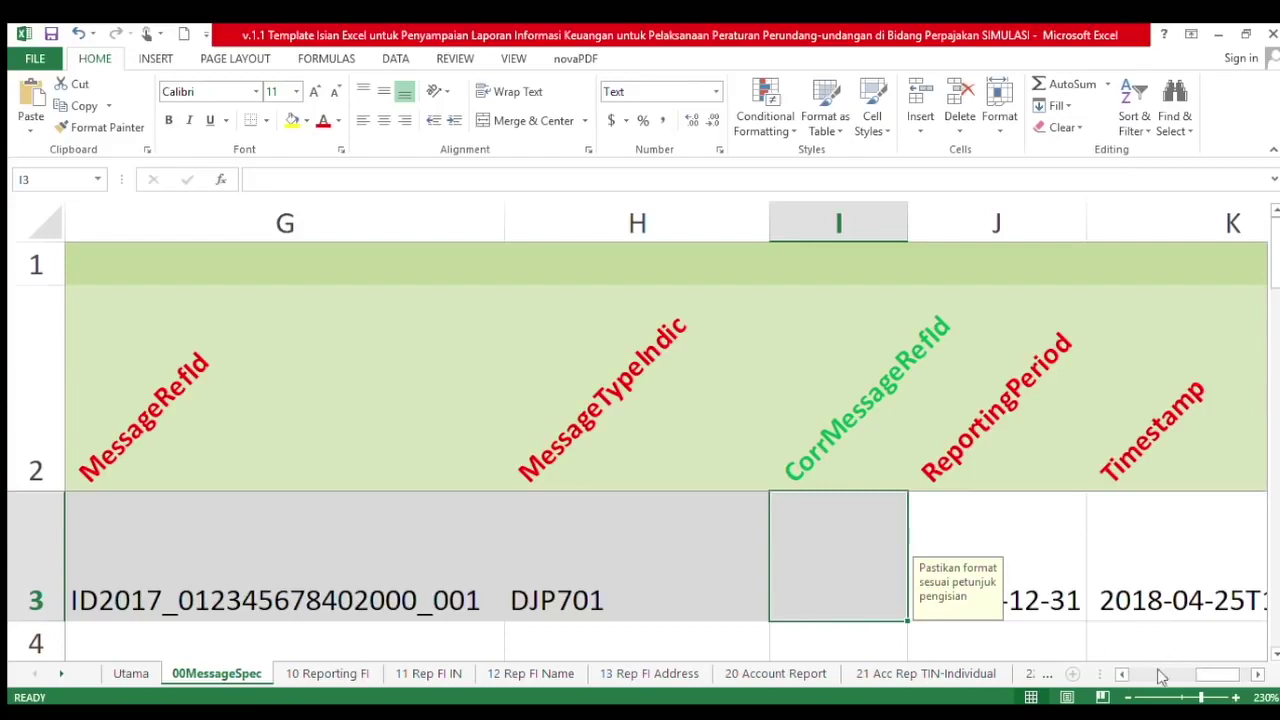
{"action": "left_click", "coordinate": [695, 594]}
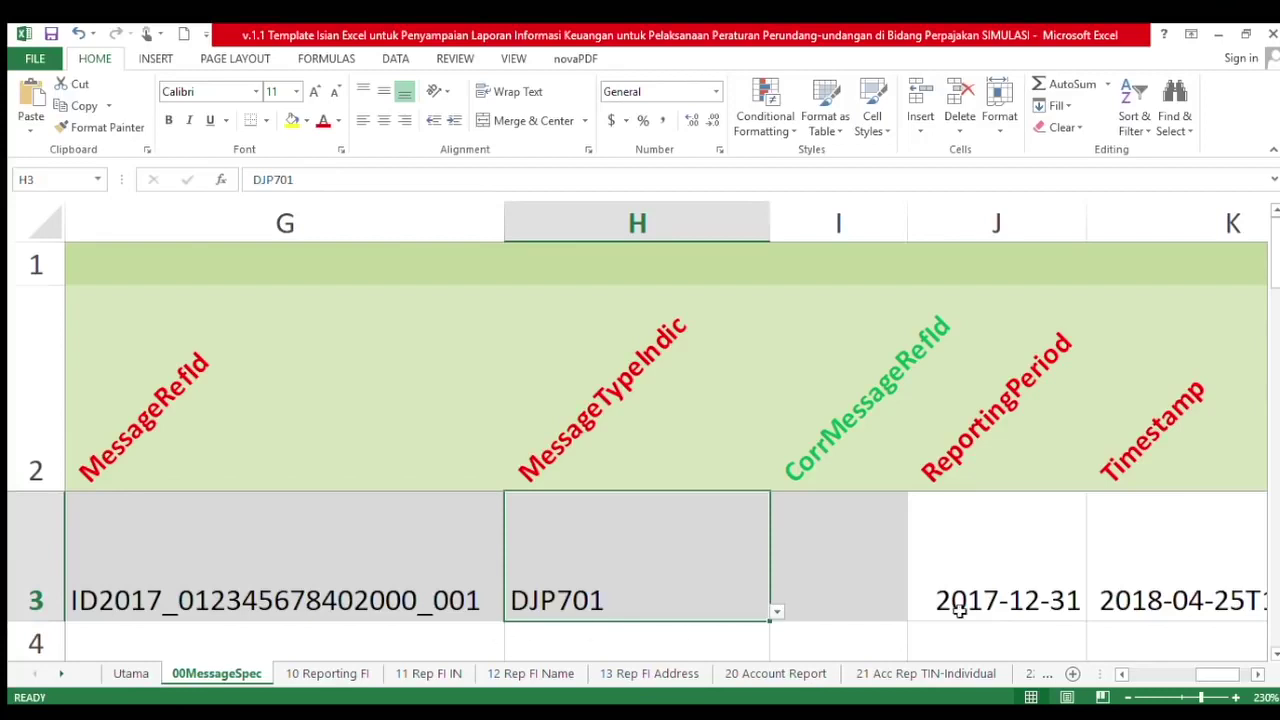
{"action": "left_click", "coordinate": [843, 573]}
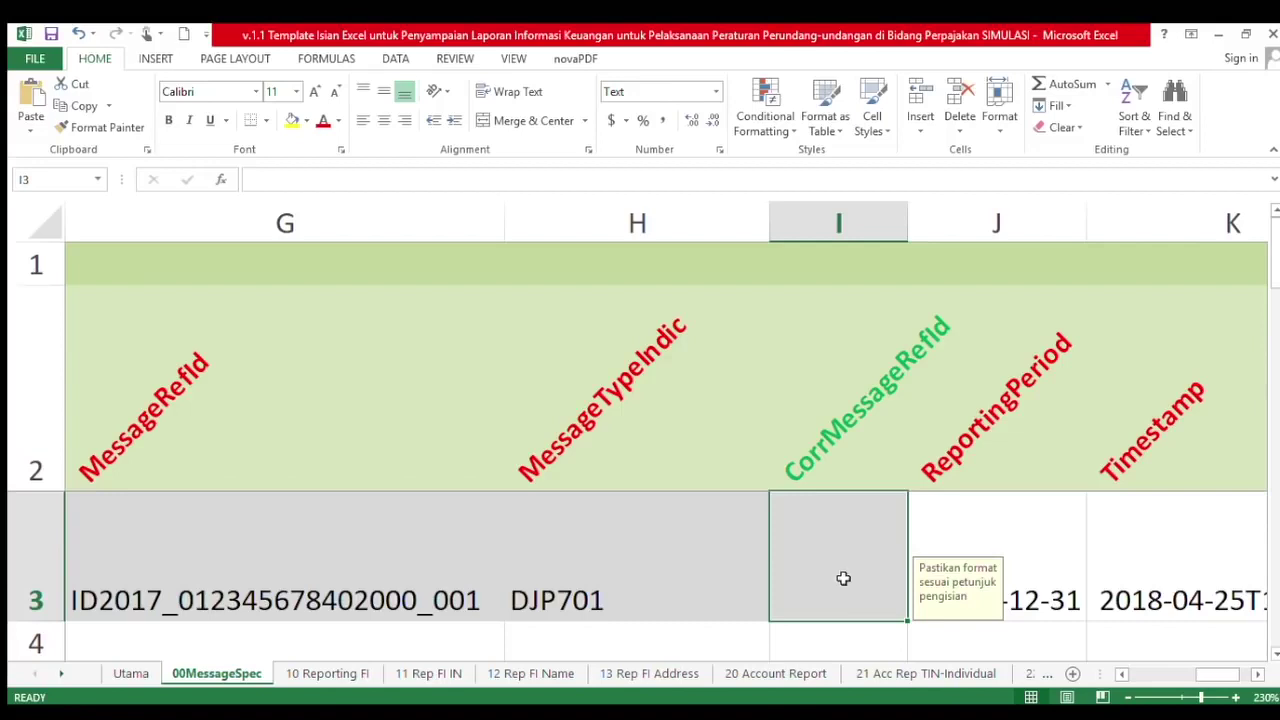
{"action": "left_click", "coordinate": [1013, 551]}
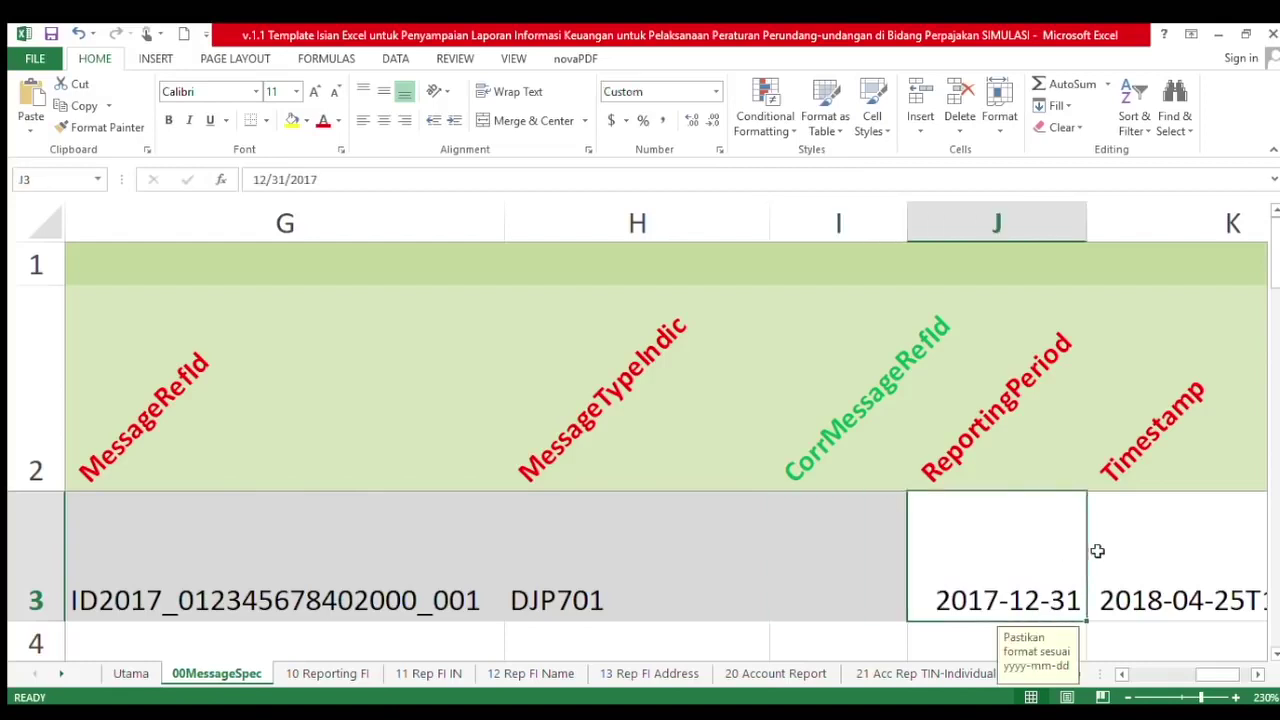
{"action": "left_click", "coordinate": [834, 551]}
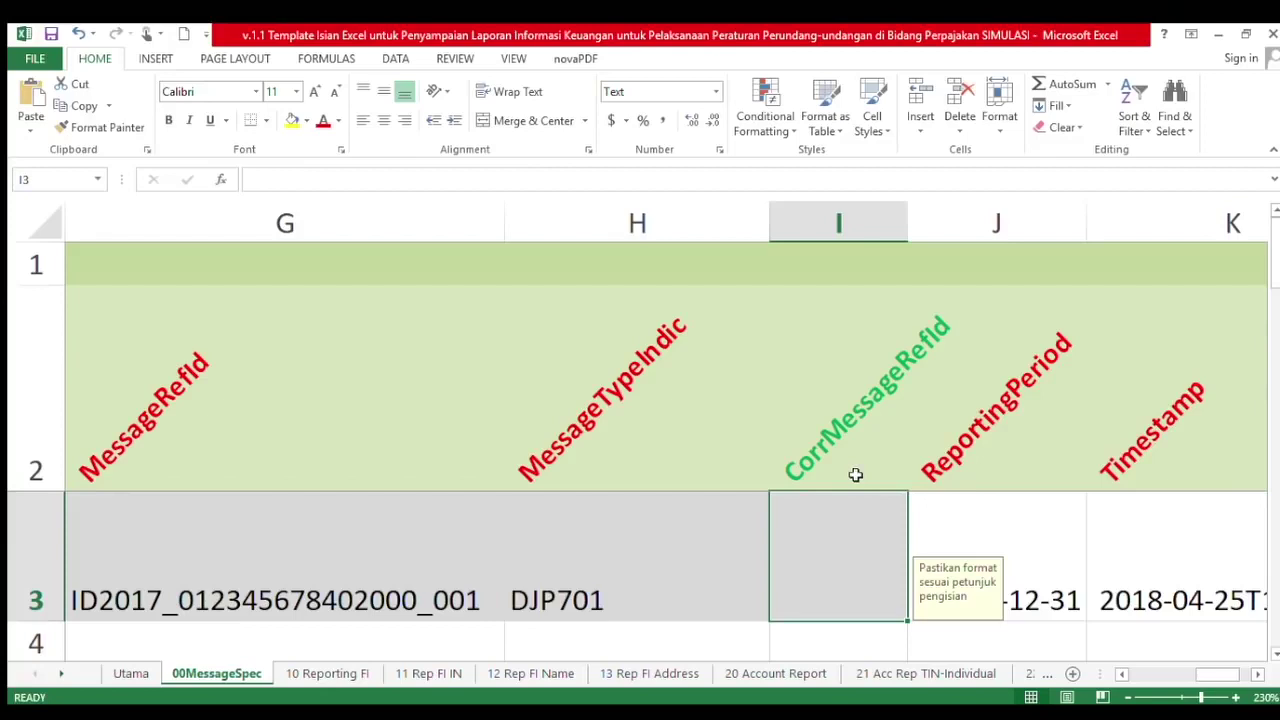
{"action": "left_click", "coordinate": [367, 590]}
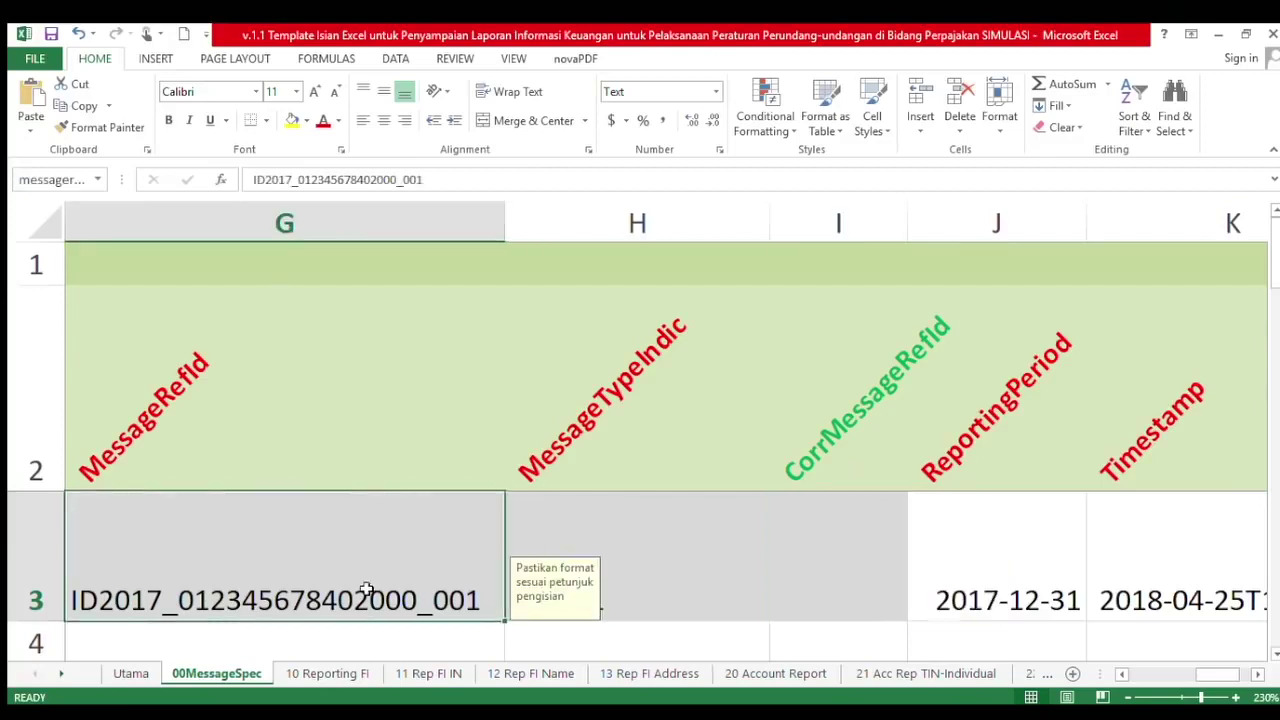
{"action": "left_click", "coordinate": [979, 478]}
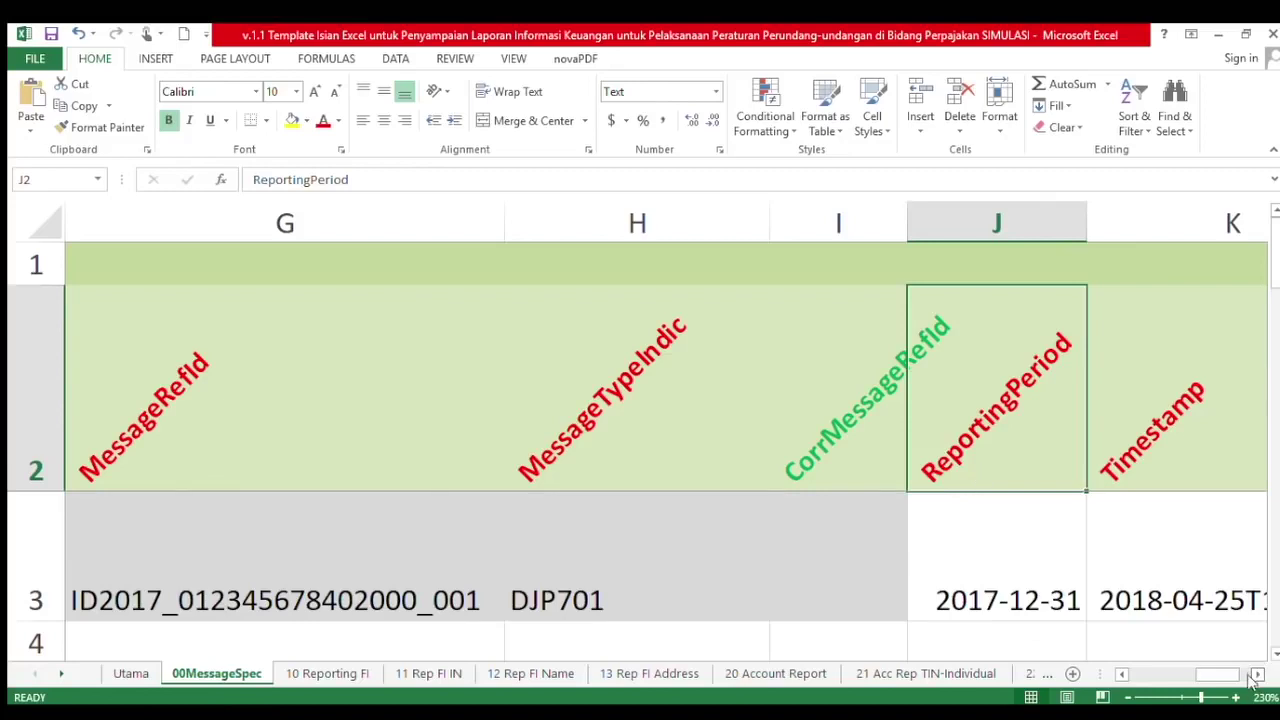
{"action": "left_click", "coordinate": [1038, 612]}
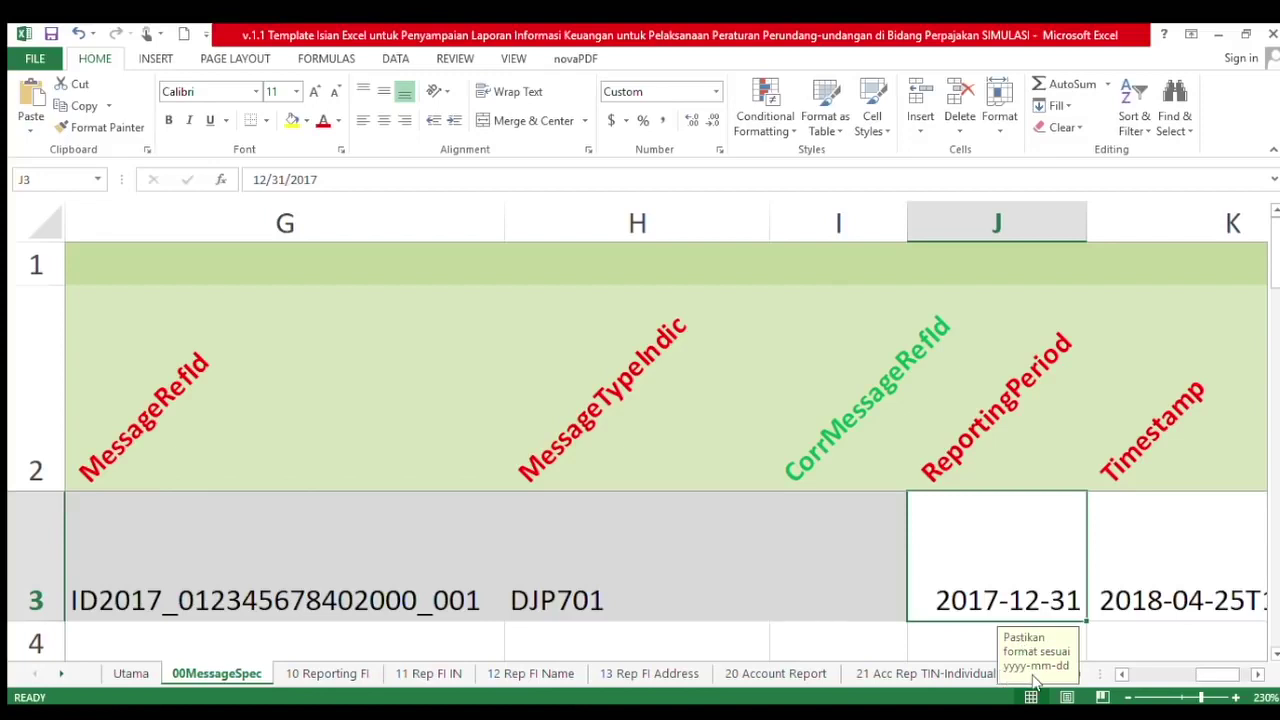
Change the date part of the Timestamp in K3 to 2018-04-27
{"action": "left_click", "coordinate": [1180, 588]}
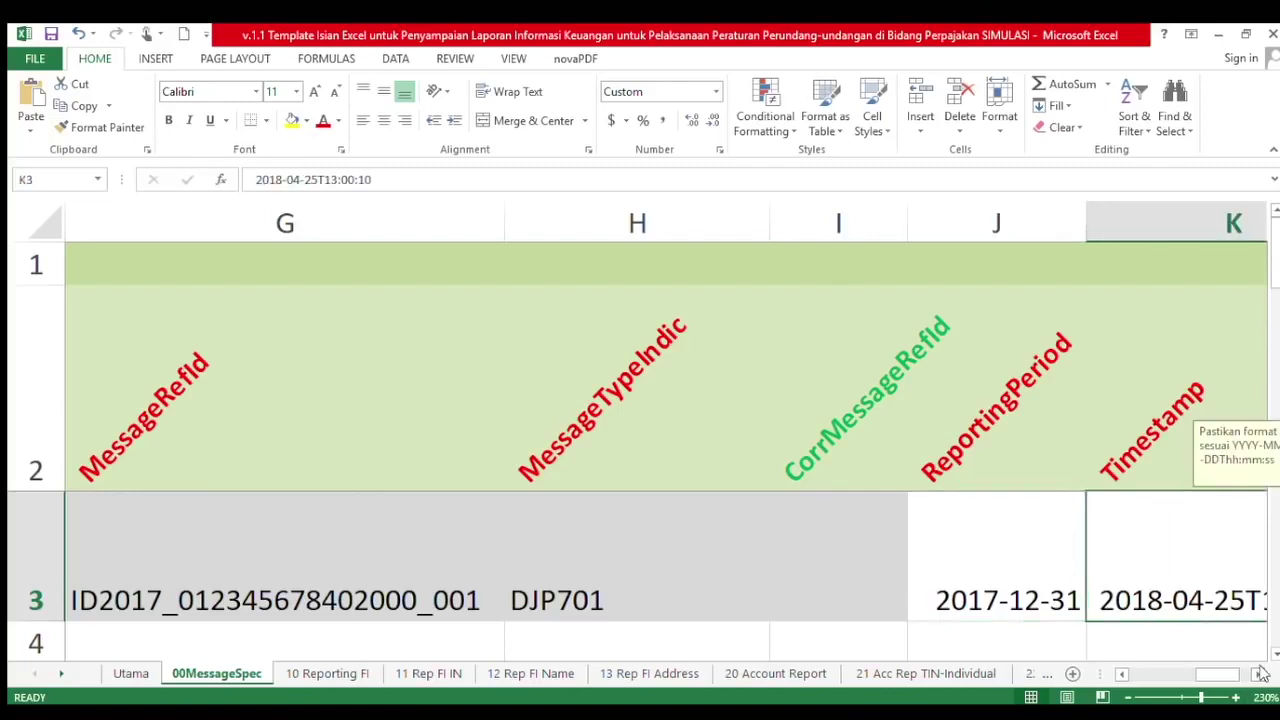
{"action": "left_click", "coordinate": [1257, 677]}
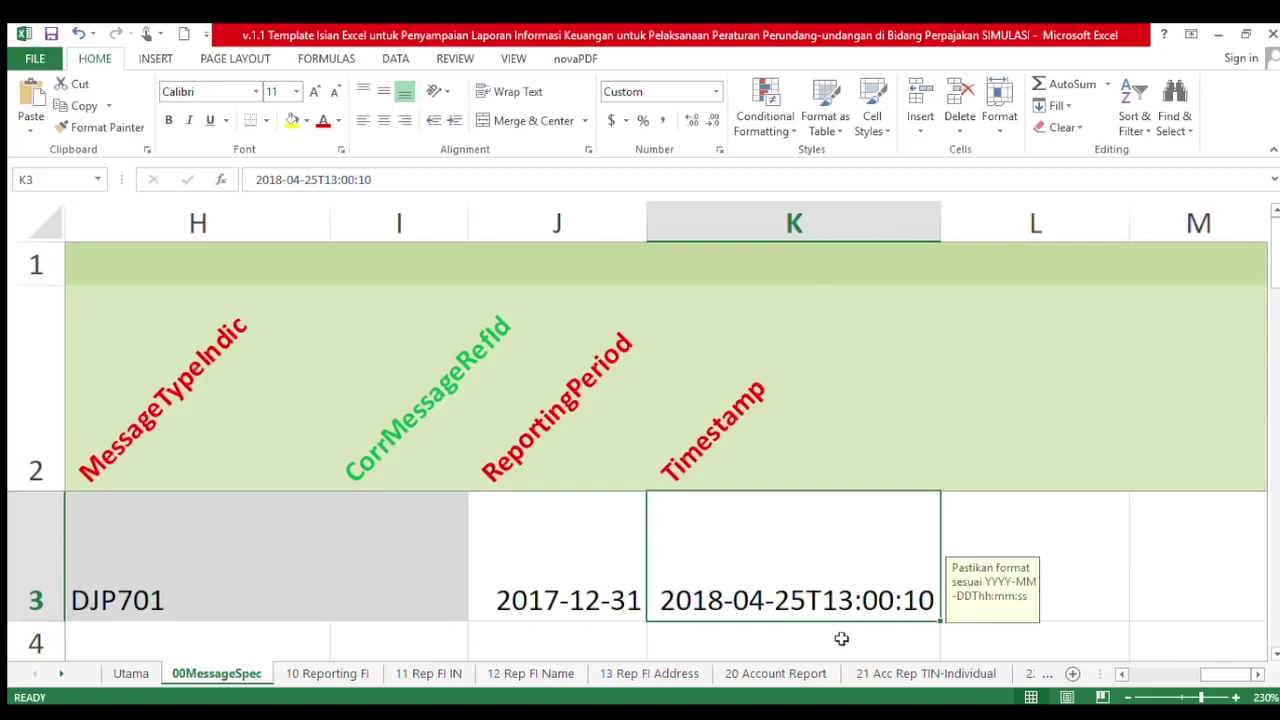
{"action": "double_click", "coordinate": [805, 600]}
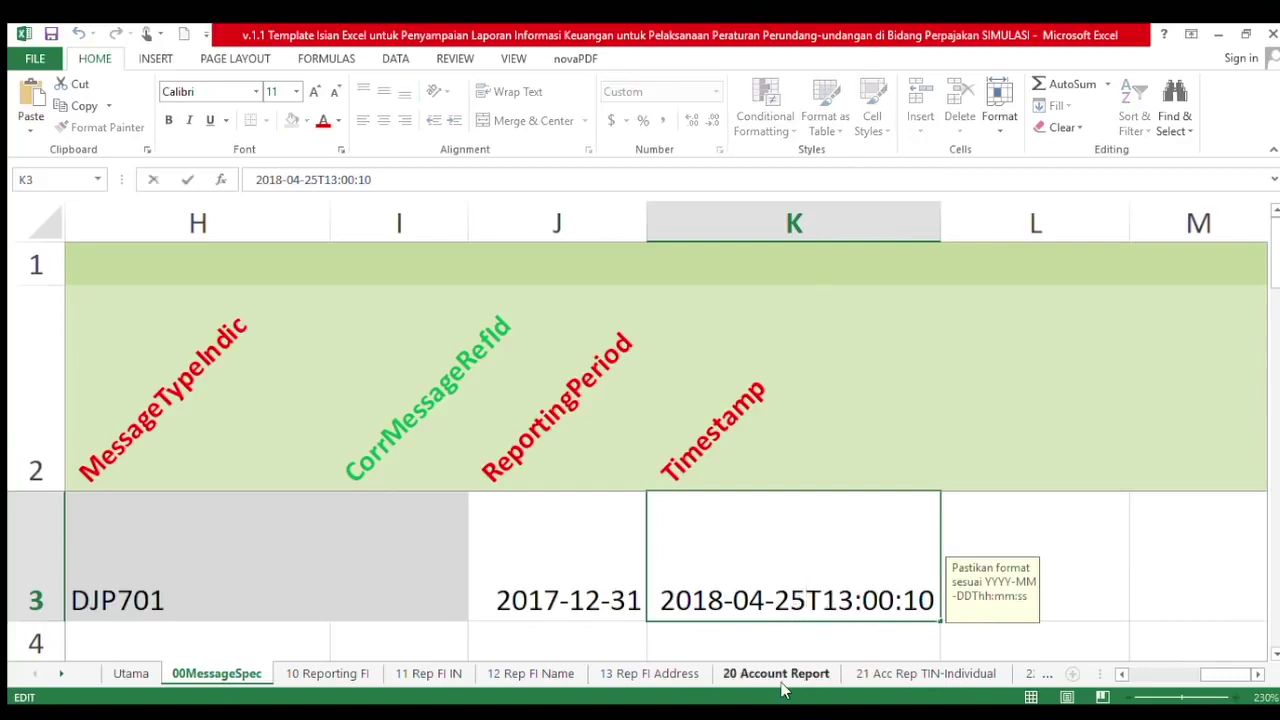
{"action": "key", "text": "BackSpace"}
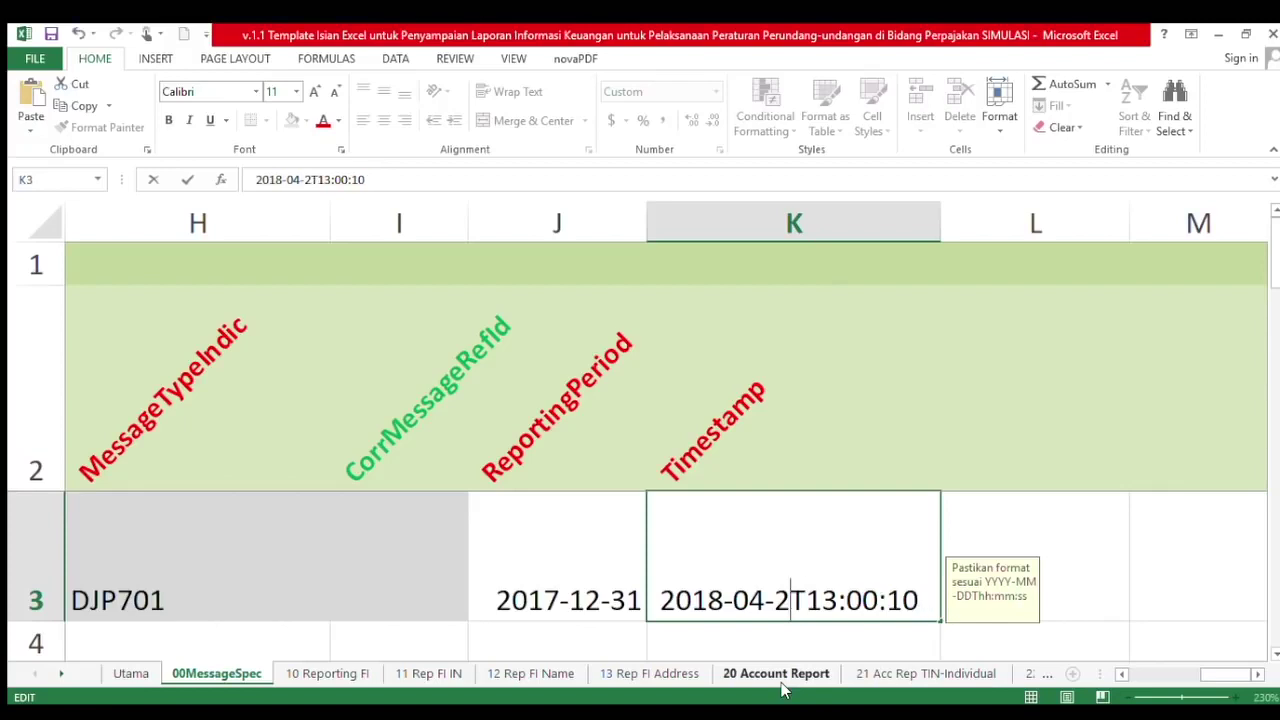
{"action": "type", "text": "7"}
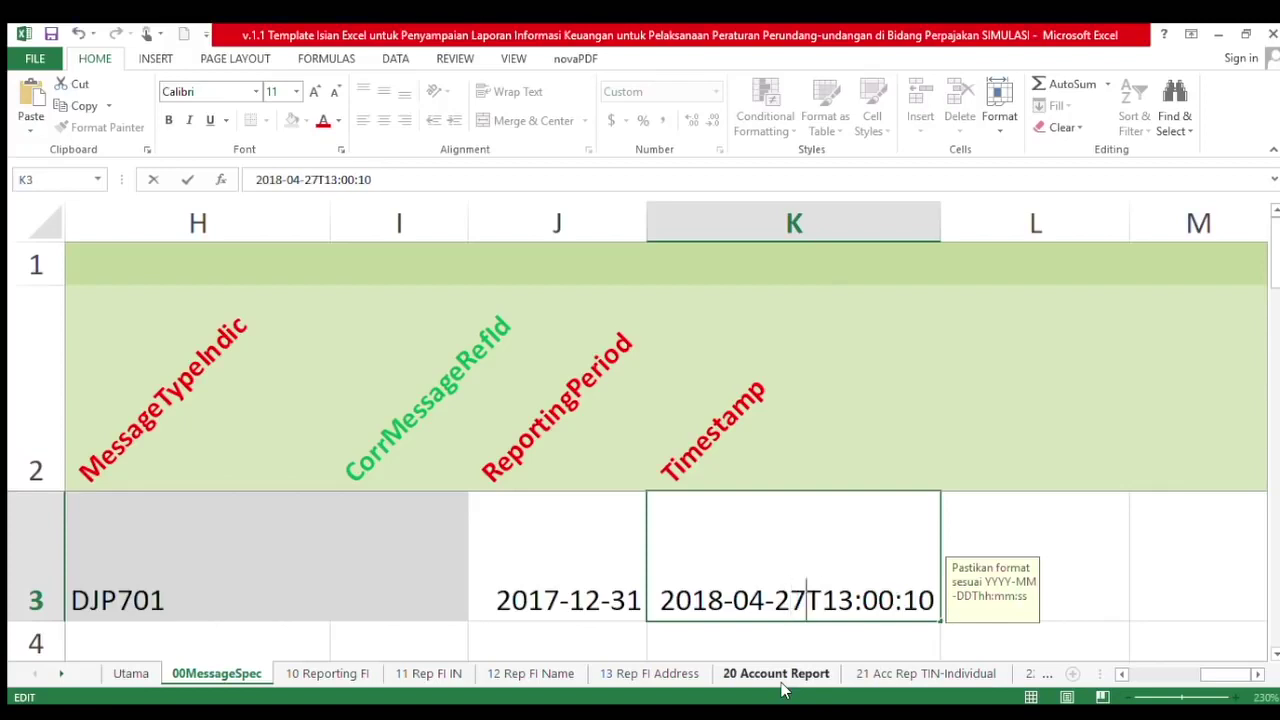
Set the hour and minutes of the Timestamp in K3 to 17:07 and commit the entry
{"action": "left_click", "coordinate": [858, 596]}
{"action": "key", "text": "BackSpace"}
{"action": "type", "text": "7"}
{"action": "left_click_drag", "start_coordinate": [822, 602], "coordinate": [807, 602]}
{"action": "left_click", "coordinate": [858, 637]}
{"action": "left_click", "coordinate": [850, 608]}
{"action": "double_click", "coordinate": [848, 608]}
{"action": "left_click_drag", "start_coordinate": [855, 604], "coordinate": [894, 605]}
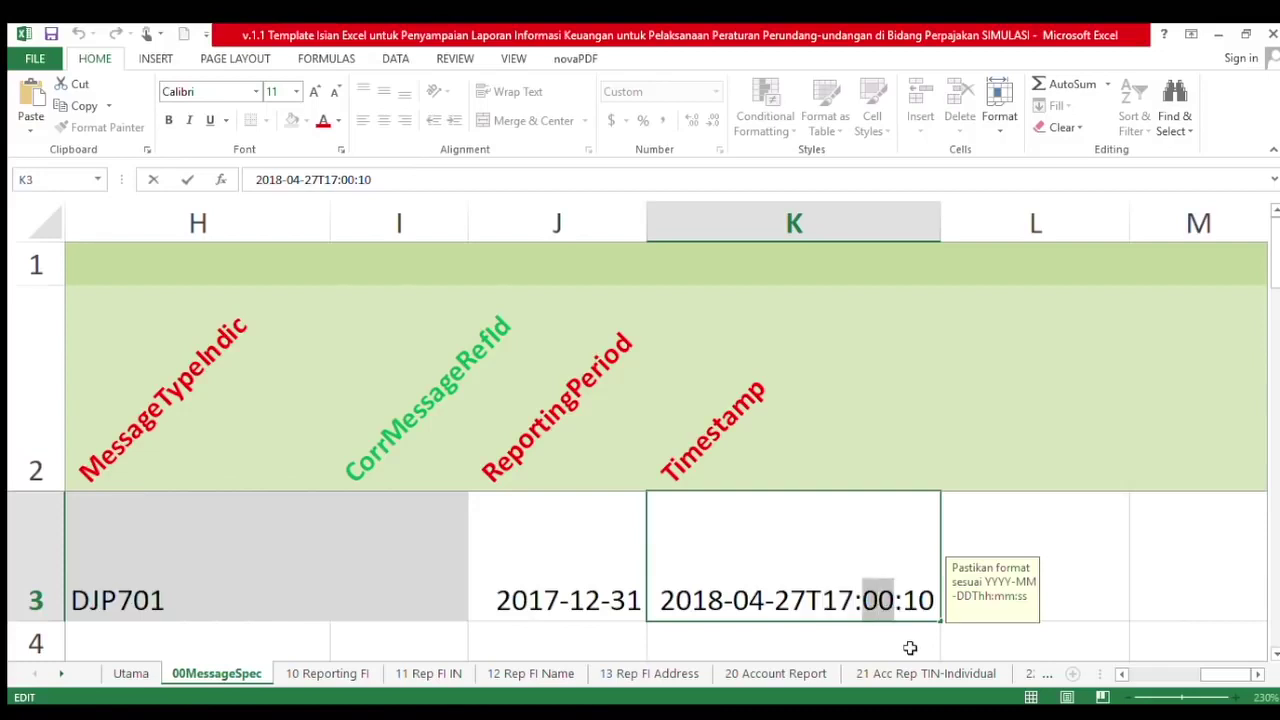
{"action": "type", "text": "07"}
{"action": "left_click", "coordinate": [1006, 553]}
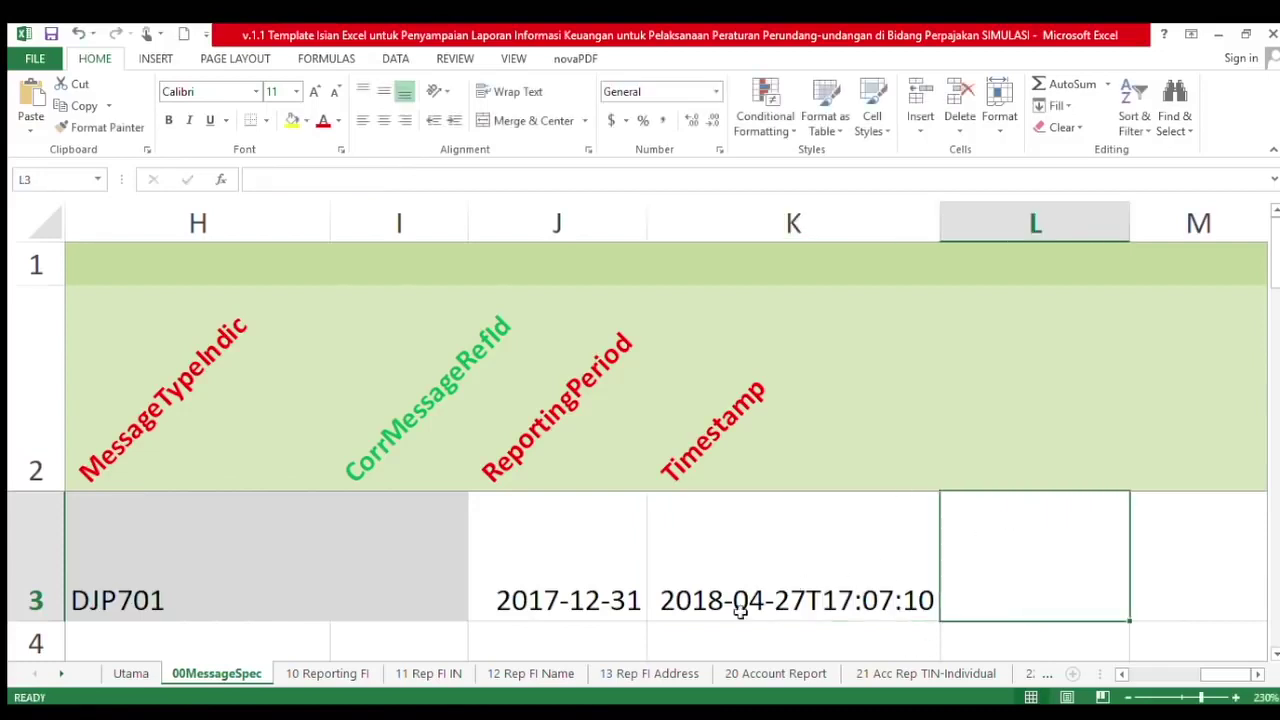
On the 10 Reporting FI sheet, clear the MessageRefId in A3 and fill in the message reference again
{"action": "left_click", "coordinate": [297, 678]}
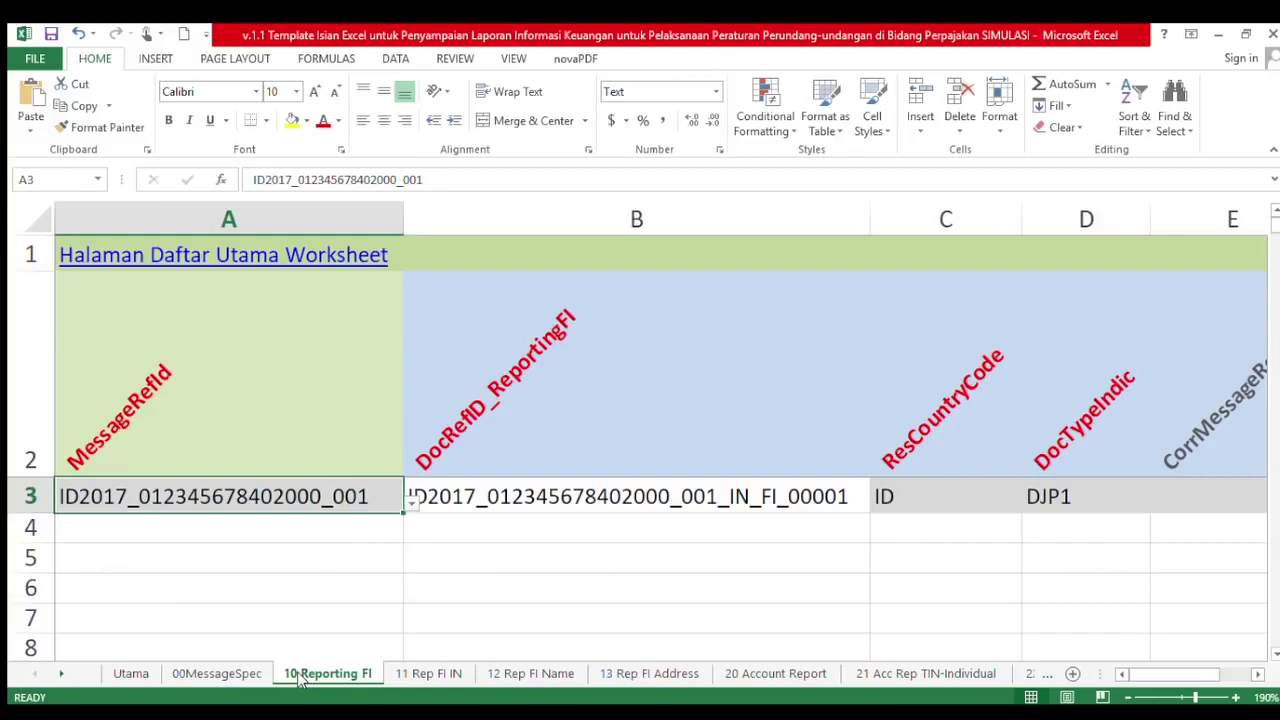
{"action": "left_click", "coordinate": [226, 424]}
{"action": "left_click", "coordinate": [260, 503]}
{"action": "key", "text": "Delete"}
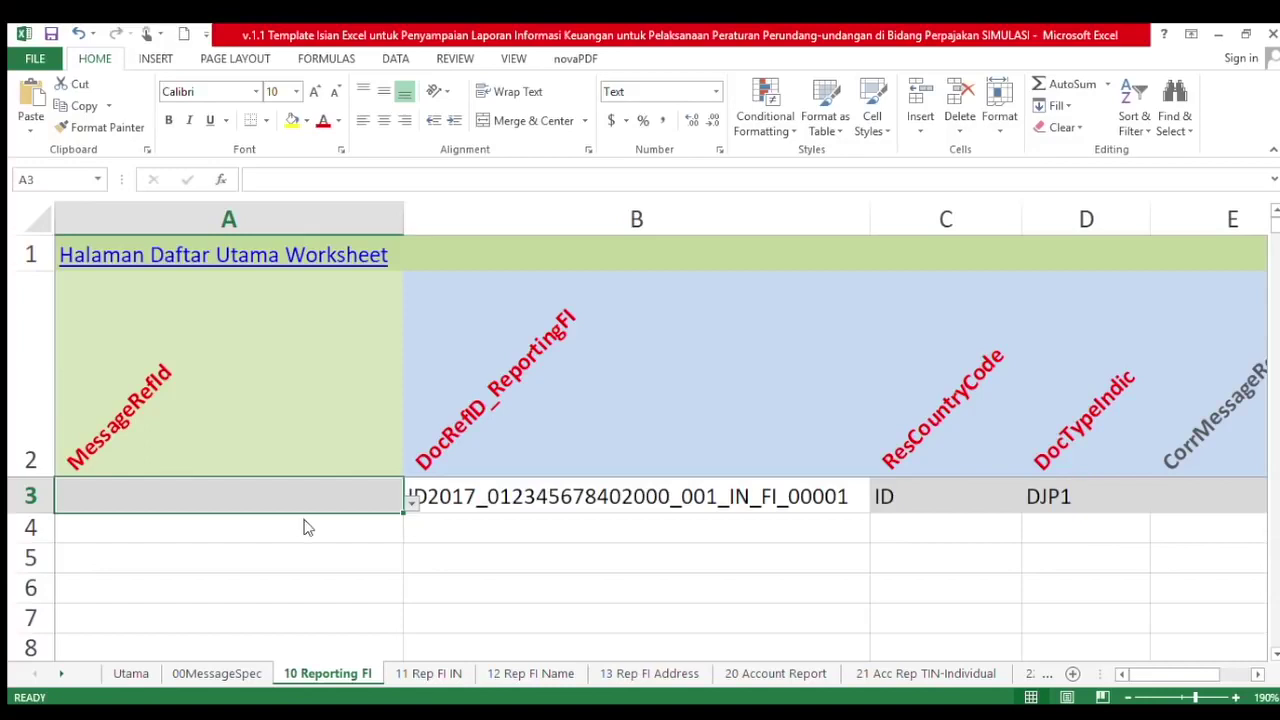
{"action": "key", "text": "ctrl+v"}
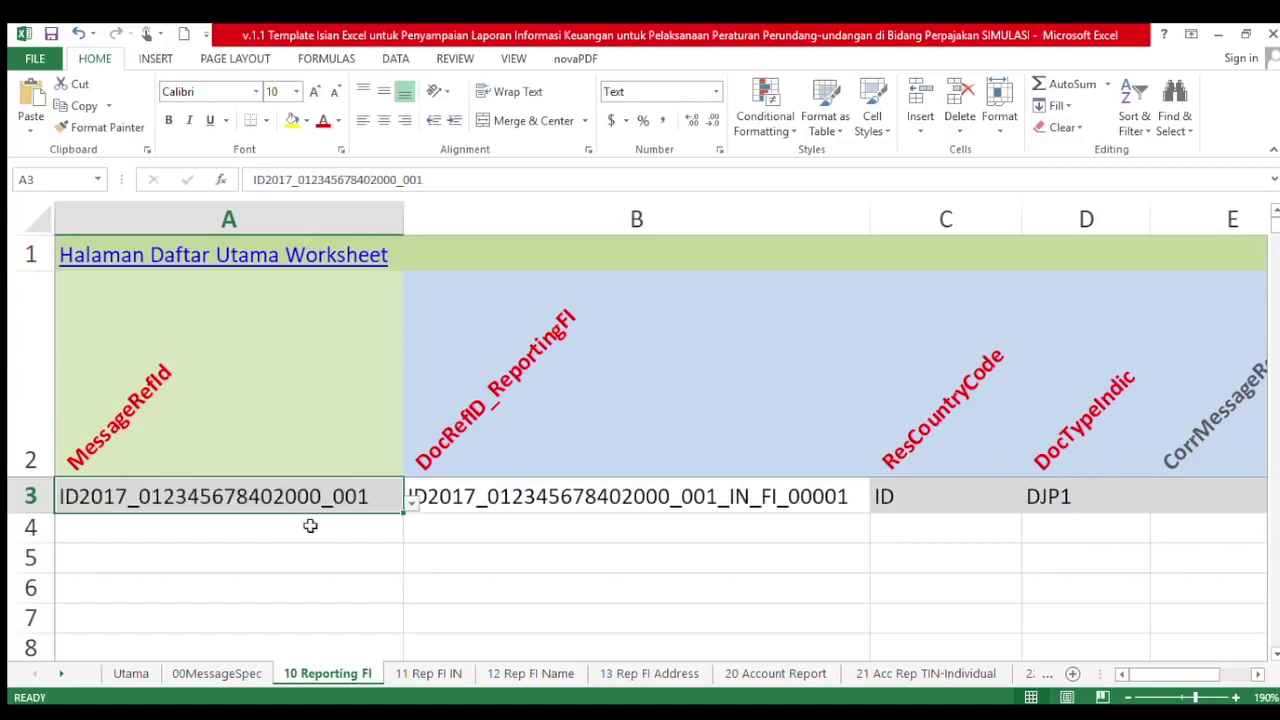
Replace the IN code inside the DocRefID_ReportingFI value in B3 with DI
{"action": "left_click", "coordinate": [496, 488]}
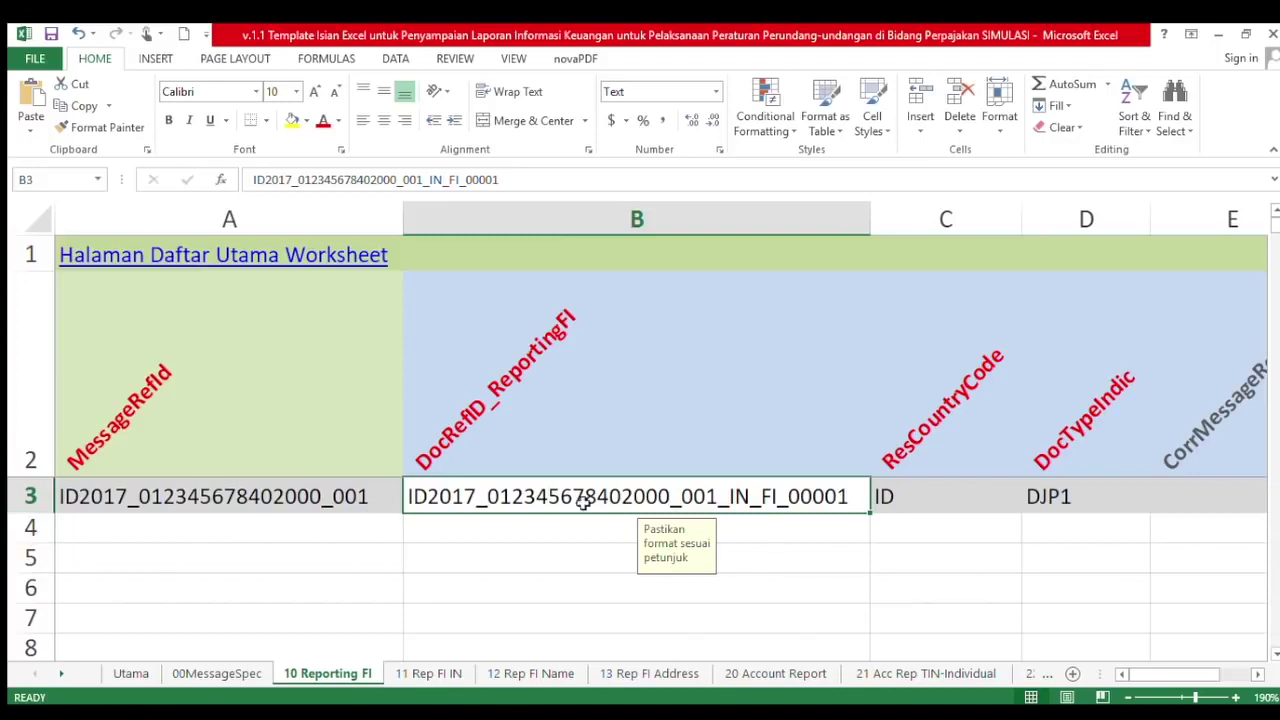
{"action": "double_click", "coordinate": [718, 496]}
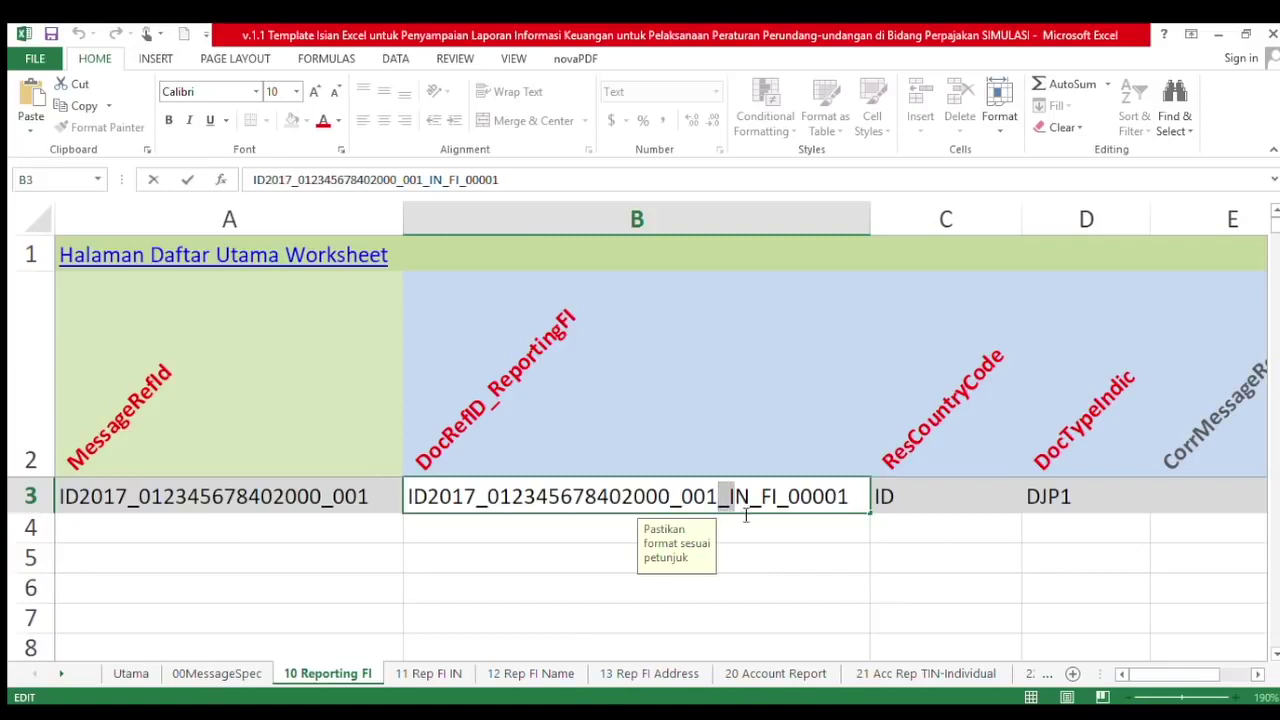
{"action": "left_click_drag", "start_coordinate": [748, 503], "coordinate": [729, 502]}
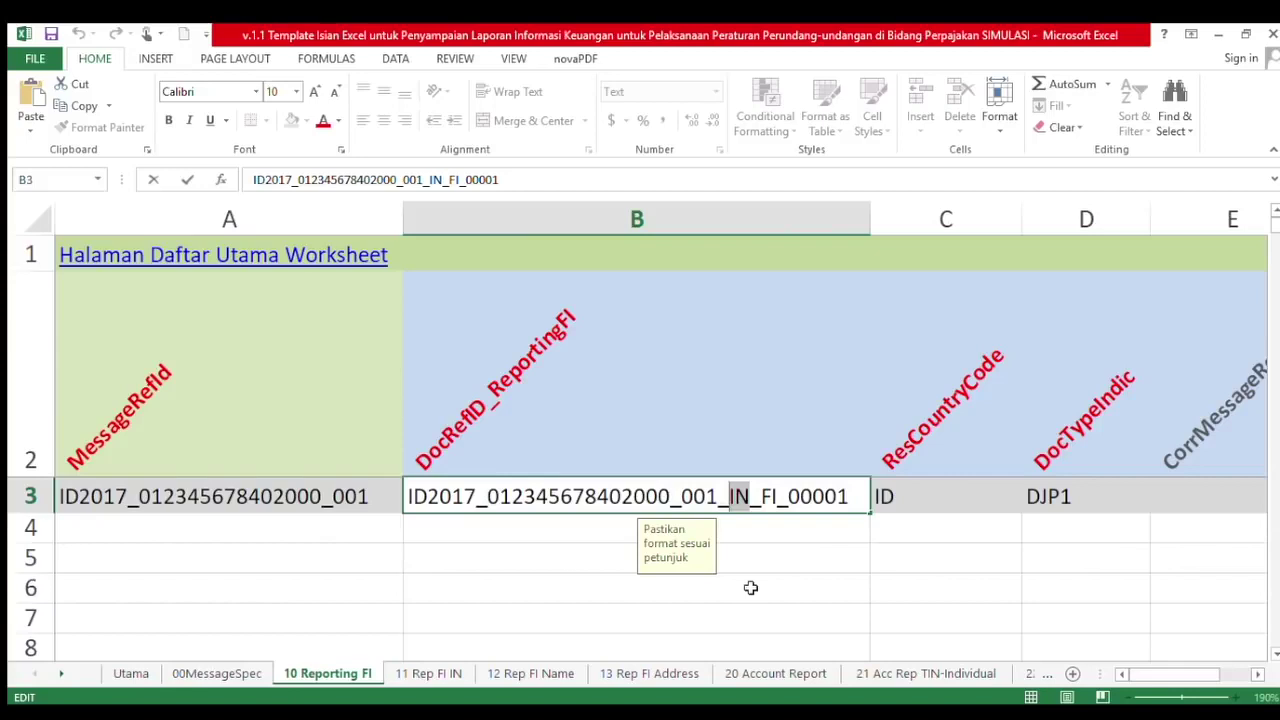
{"action": "type", "text": "DF"}
{"action": "key", "text": "BackSpace"}
{"action": "type", "text": "I"}
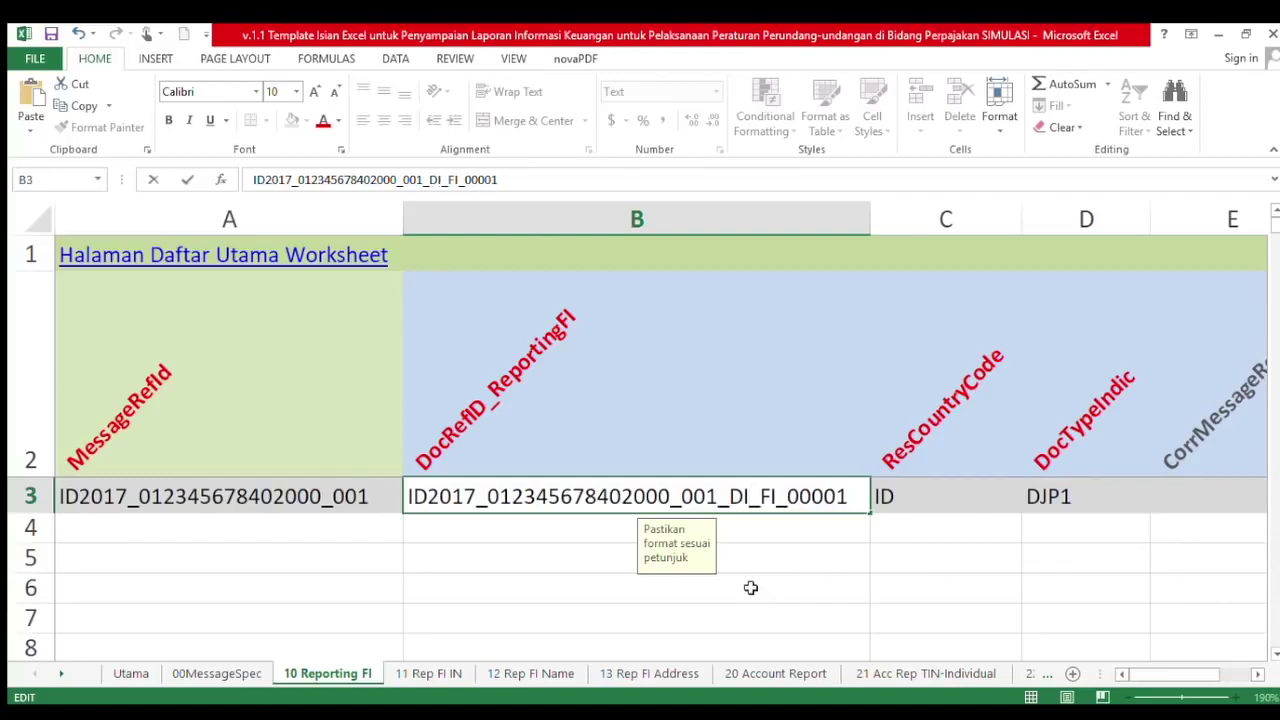
Try CI as the code in the DocRefID_ReportingFI value in B3, and change it back to IN
{"action": "key", "text": "BackSpace"}
{"action": "key", "text": "BackSpace"}
{"action": "type", "text": "CI"}
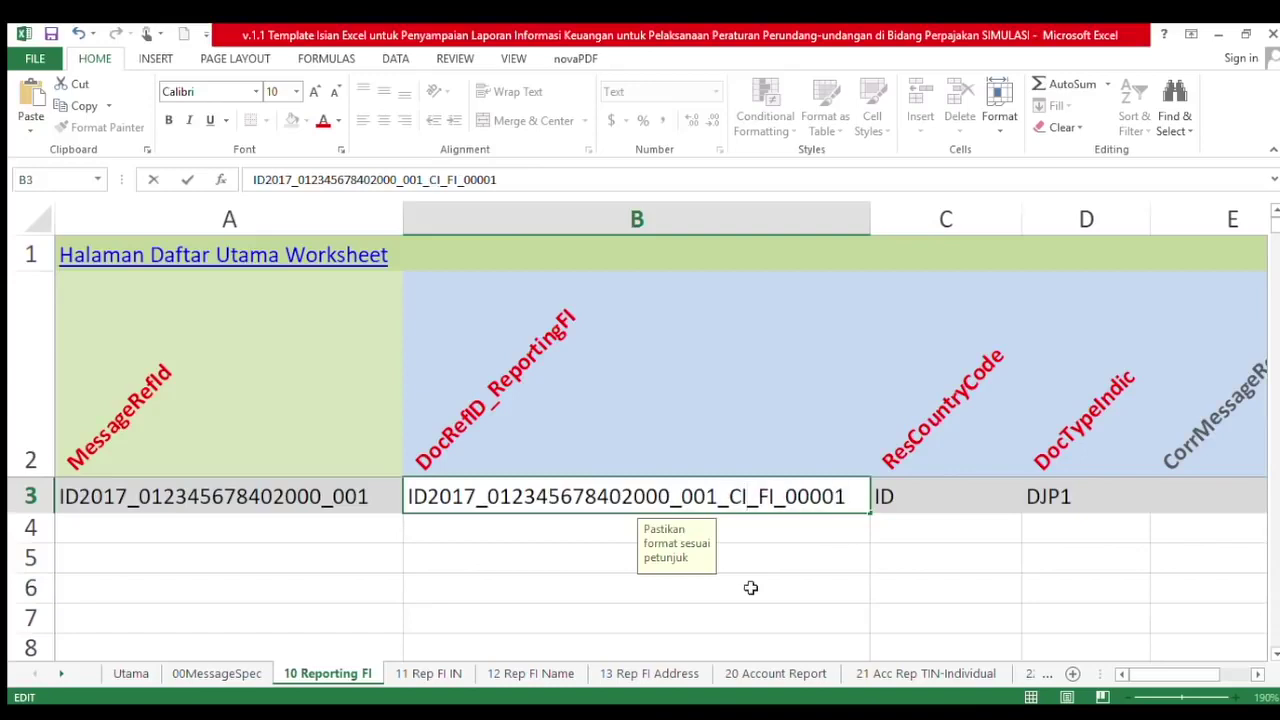
{"action": "key", "text": "BackSpace"}
{"action": "key", "text": "BackSpace"}
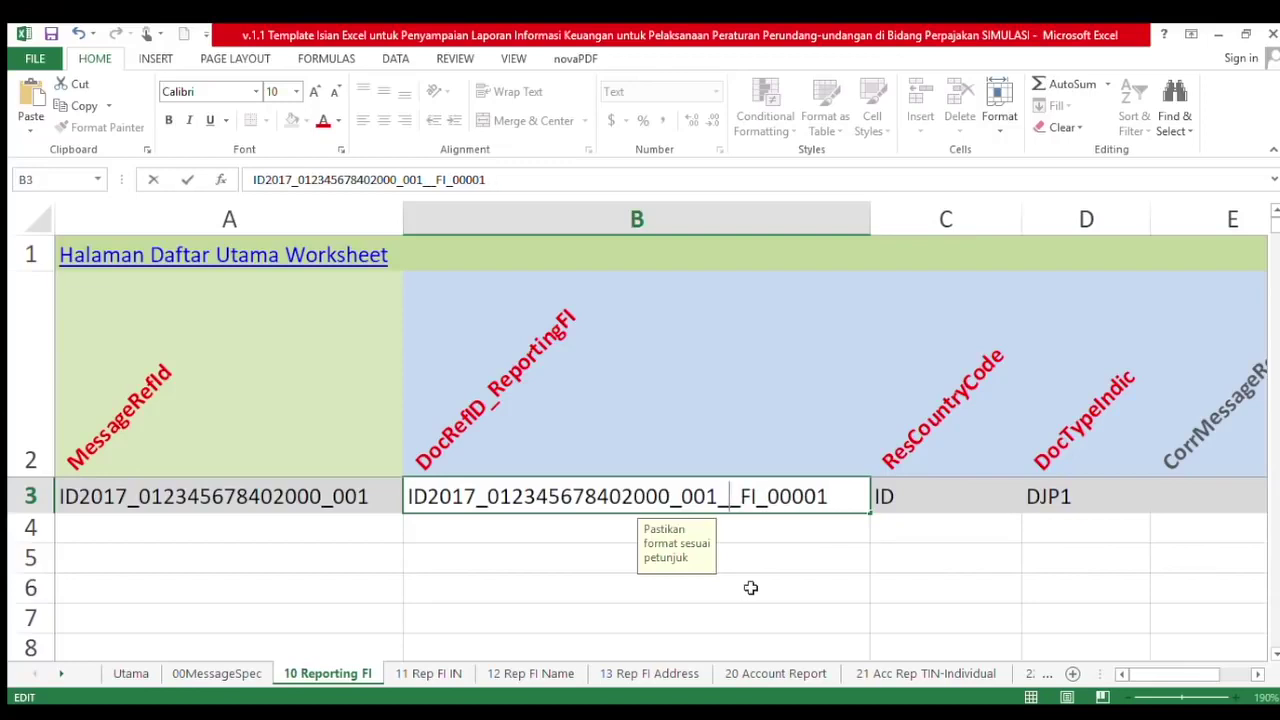
{"action": "type", "text": "IN"}
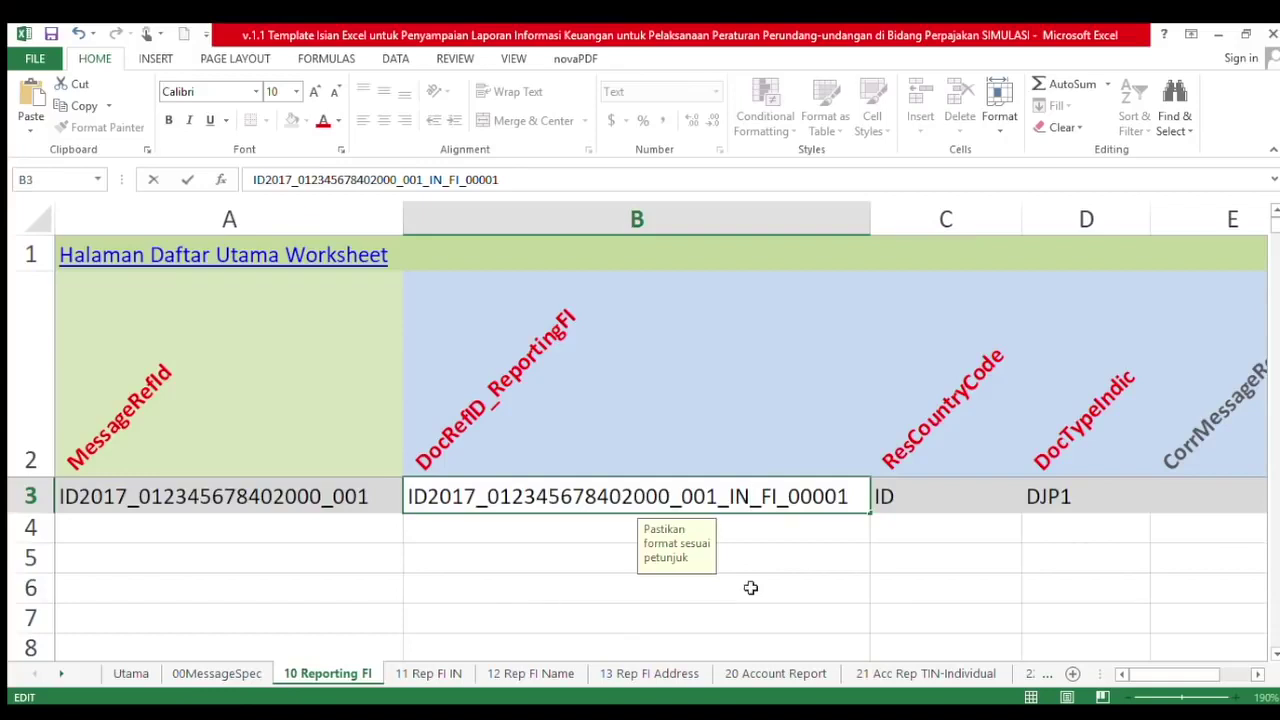
Try IE as the code in the DocRefID_ReportingFI value in B3, and restore IN
{"action": "key", "text": "BackSpace"}
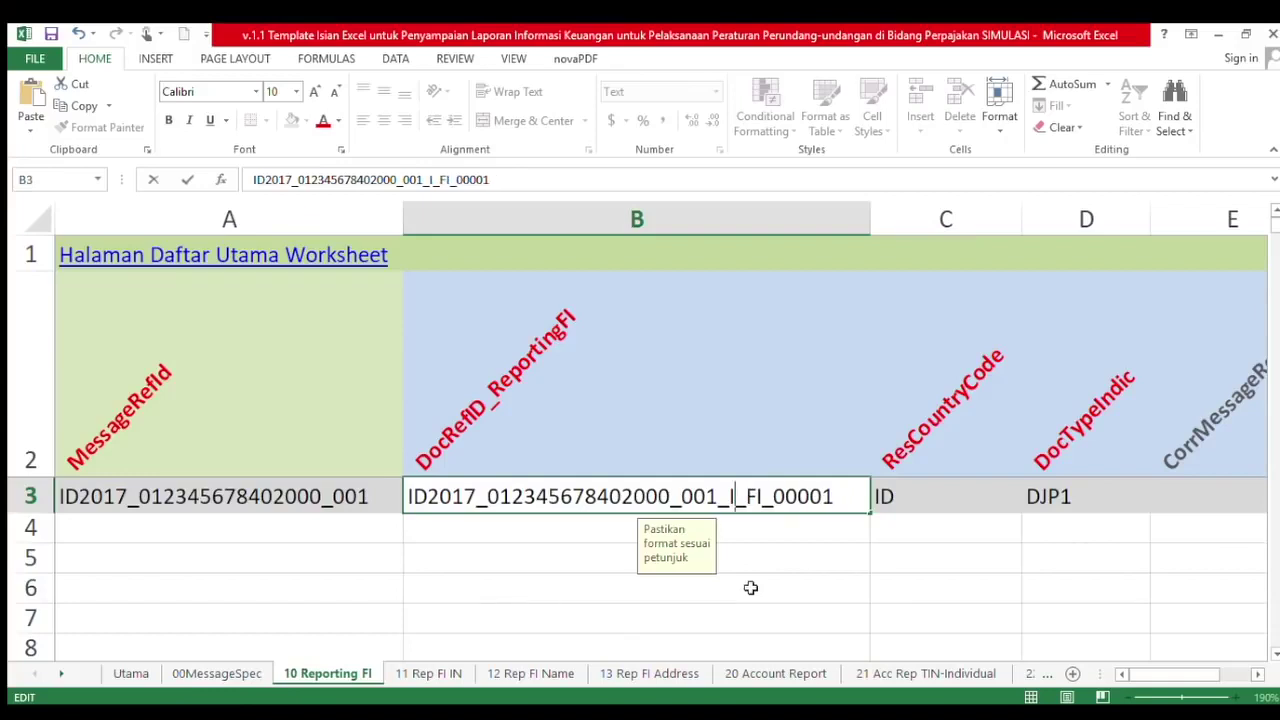
{"action": "type", "text": "E"}
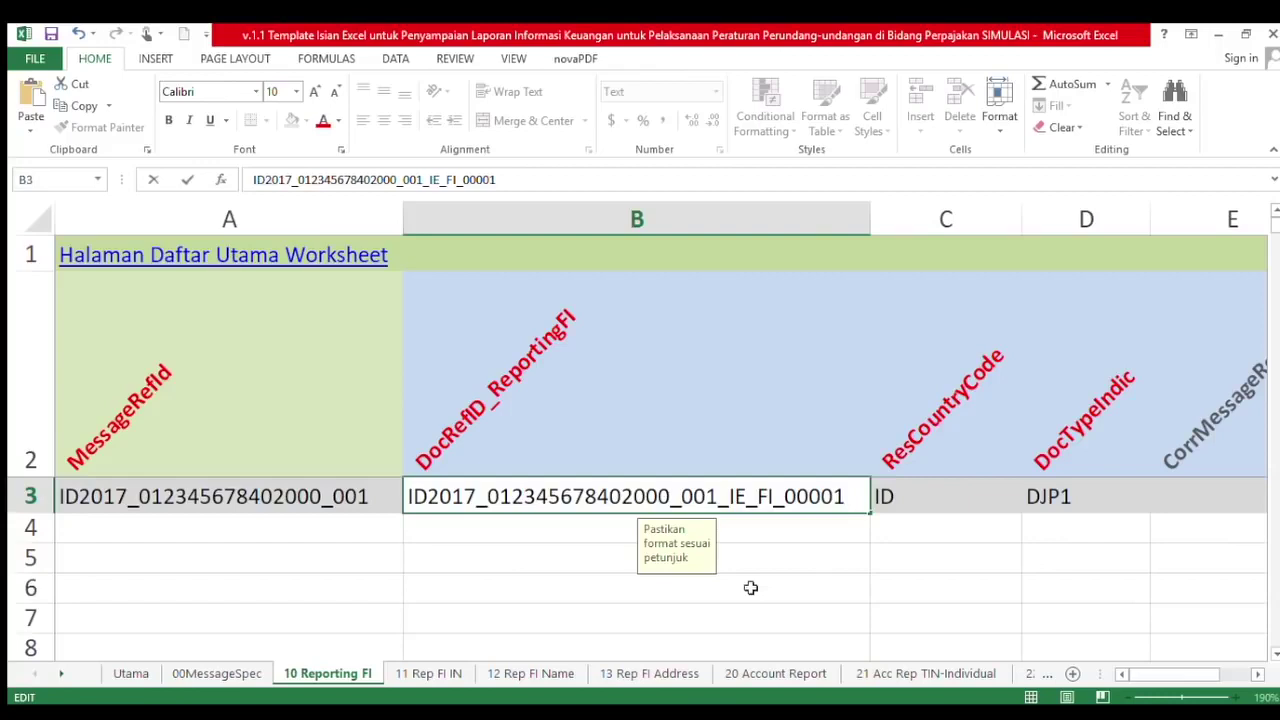
{"action": "key", "text": "BackSpace"}
{"action": "key", "text": "BackSpace"}
{"action": "type", "text": "IN"}
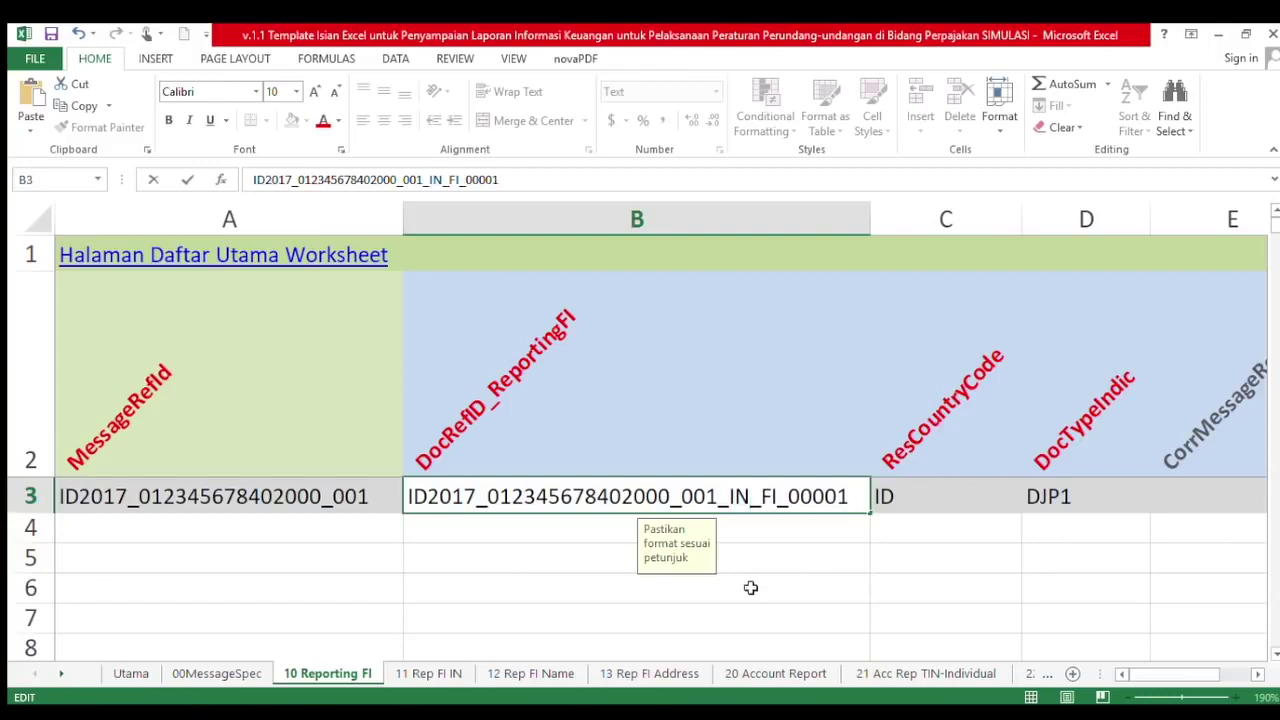
Examine the FI code and the five-digit sequence number at the end of the DocRefID_ReportingFI value in B3
{"action": "key", "text": "shift+Right"}
{"action": "key", "text": "shift+Right"}
{"action": "key", "text": "Right"}
{"action": "key", "text": "shift+Right"}
{"action": "key", "text": "Right"}
{"action": "key", "text": "Left"}
{"action": "key", "text": "shift+Right"}
{"action": "key", "text": "shift+Right"}
{"action": "key", "text": "shift+Right"}
{"action": "key", "text": "shift+Right"}
{"action": "key", "text": "shift+Right"}
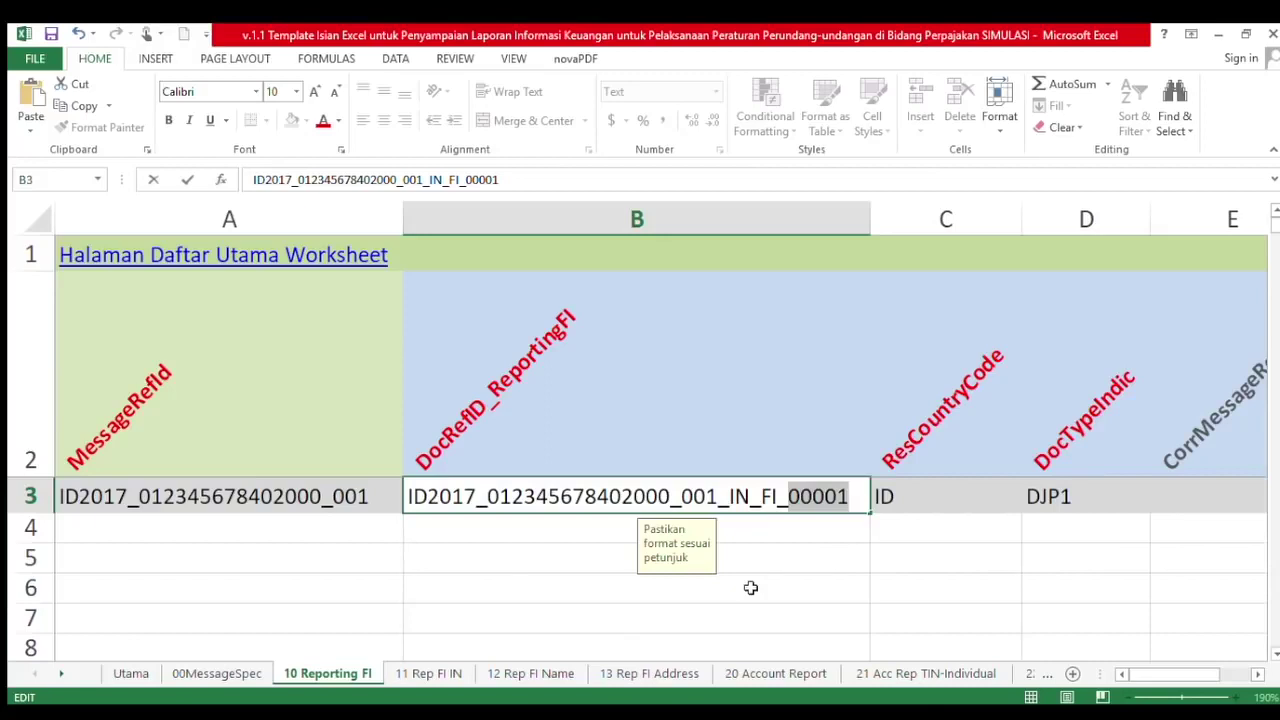
{"action": "left_click", "coordinate": [909, 545]}
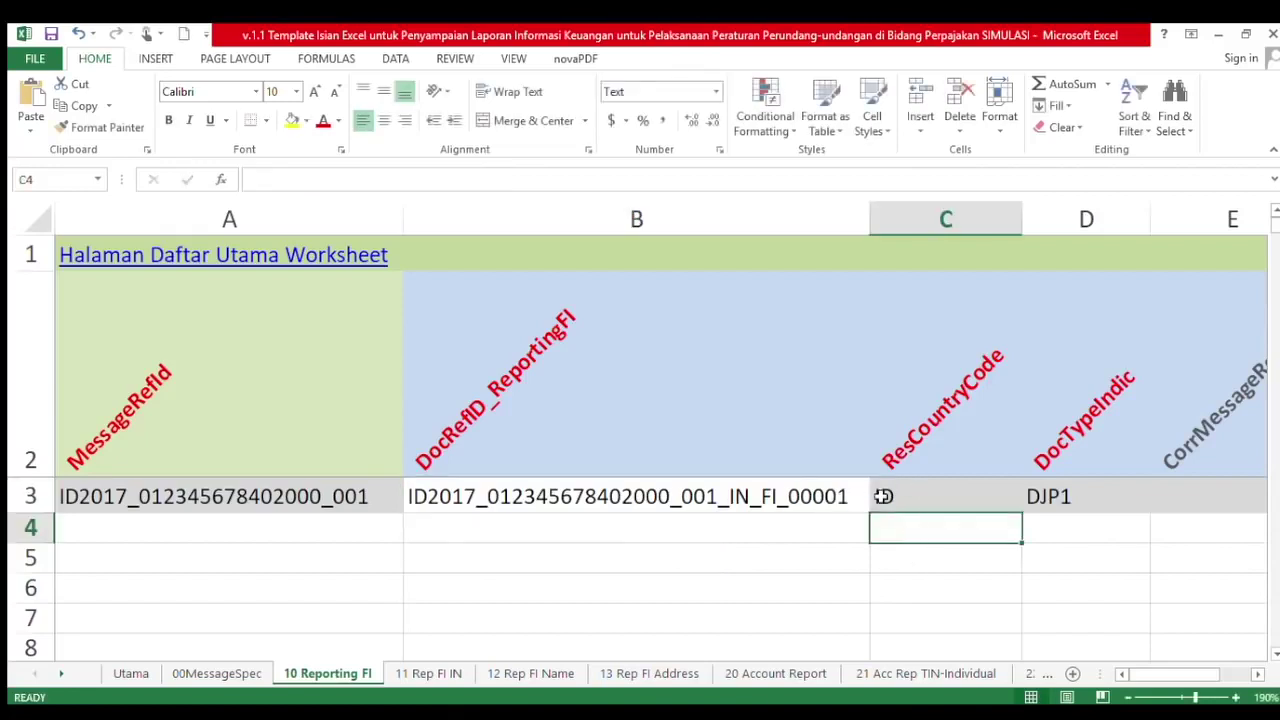
{"action": "left_click", "coordinate": [673, 500]}
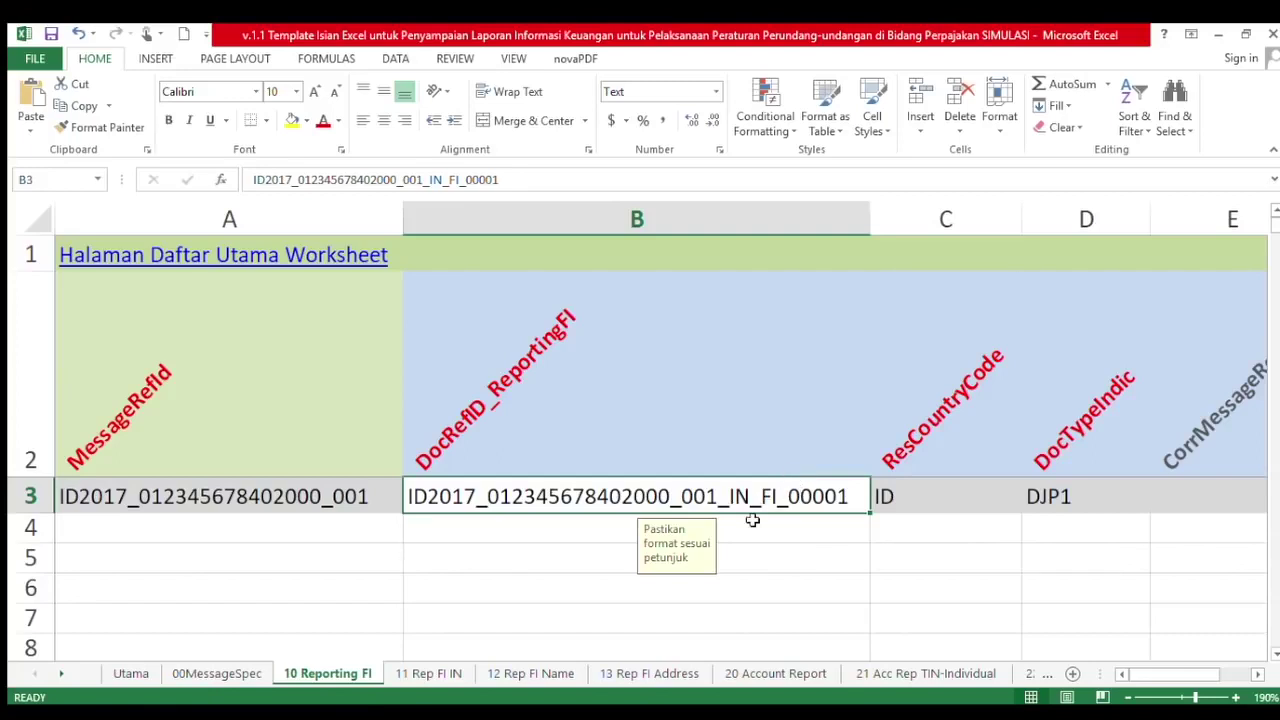
Copy the whole of row 3 on the 10 Reporting FI sheet into row 4
{"action": "left_click", "coordinate": [28, 508]}
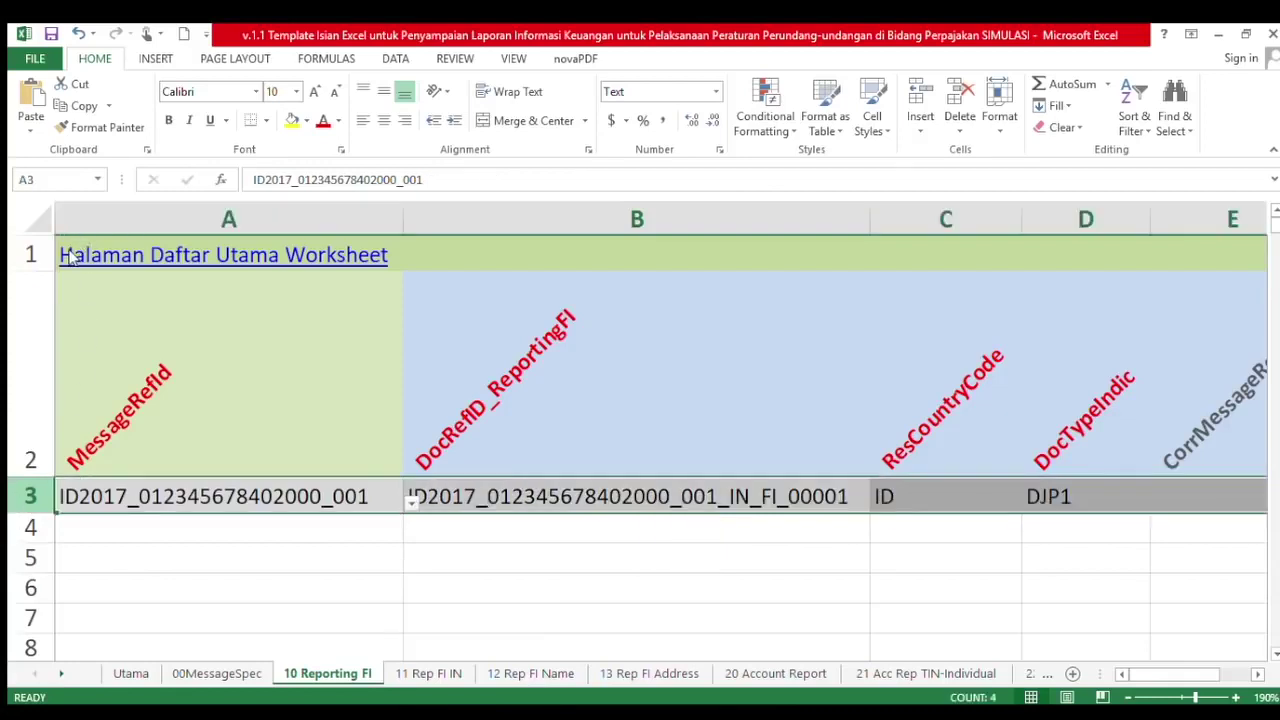
{"action": "key", "text": "ctrl+c"}
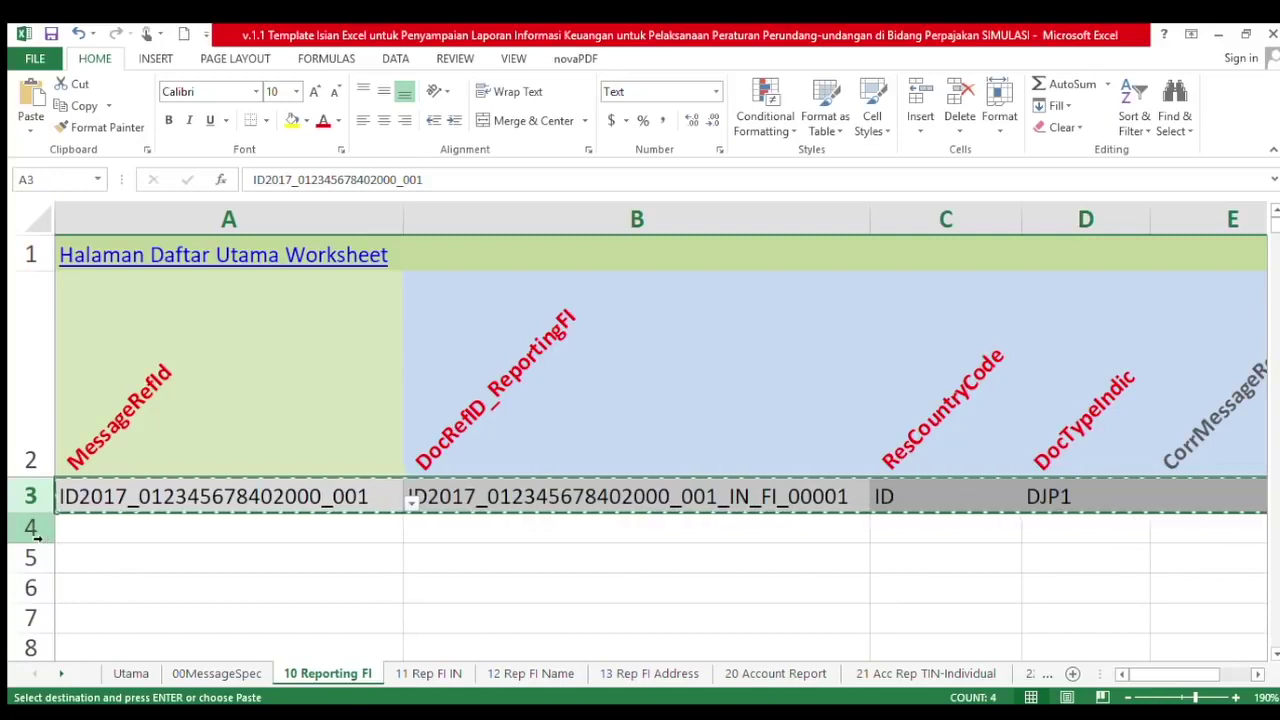
{"action": "left_click", "coordinate": [30, 527]}
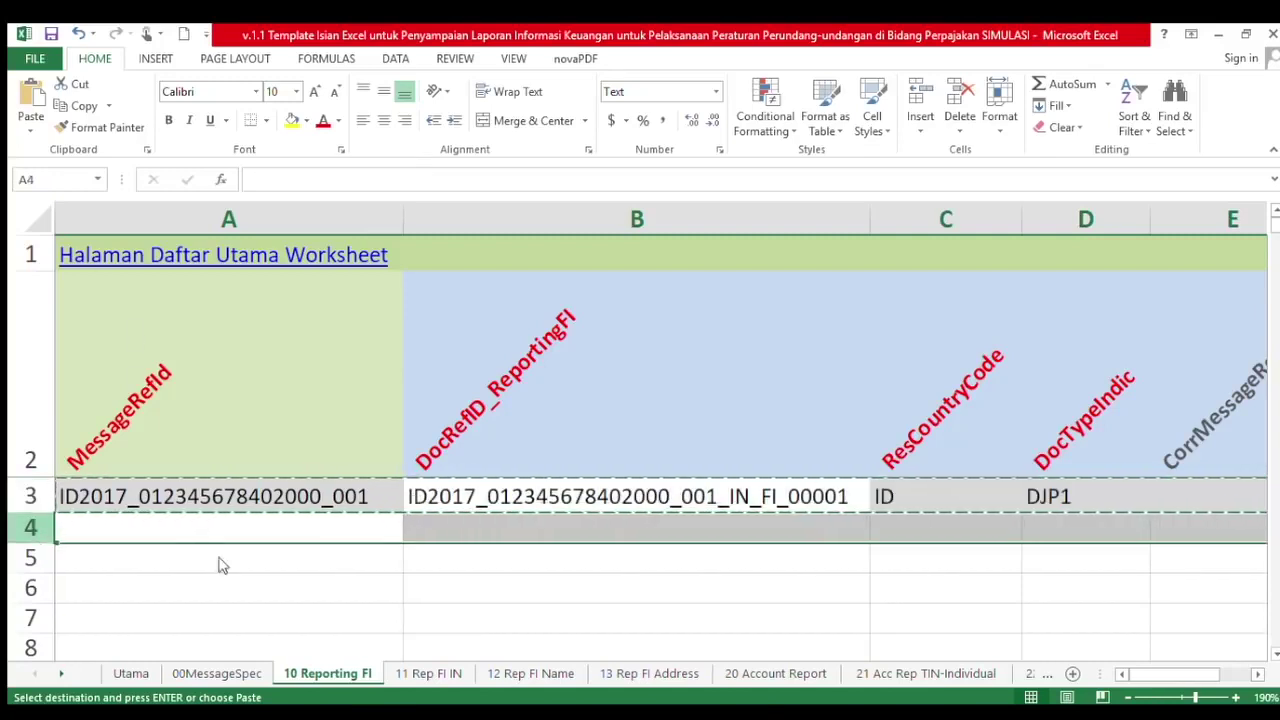
{"action": "key", "text": "ctrl+v"}
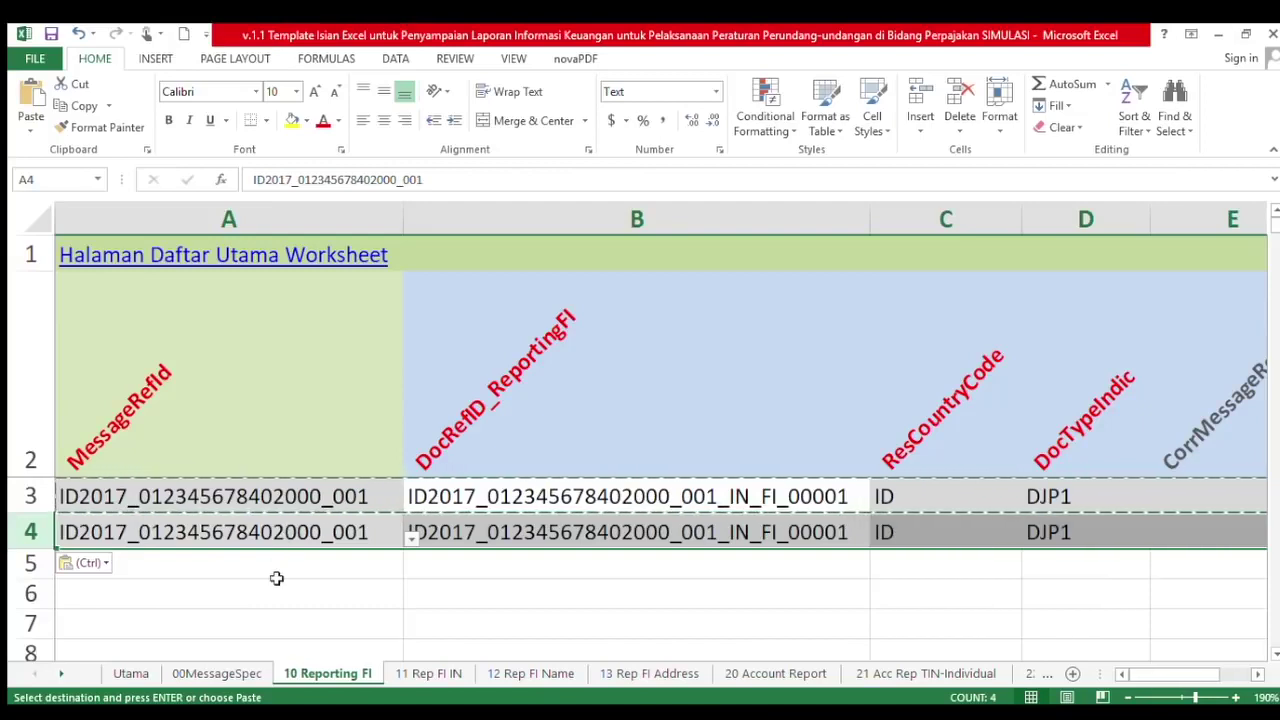
Replace the IN code inside the DocRefID_ReportingFI value in B4 with CI
{"action": "left_click", "coordinate": [386, 547]}
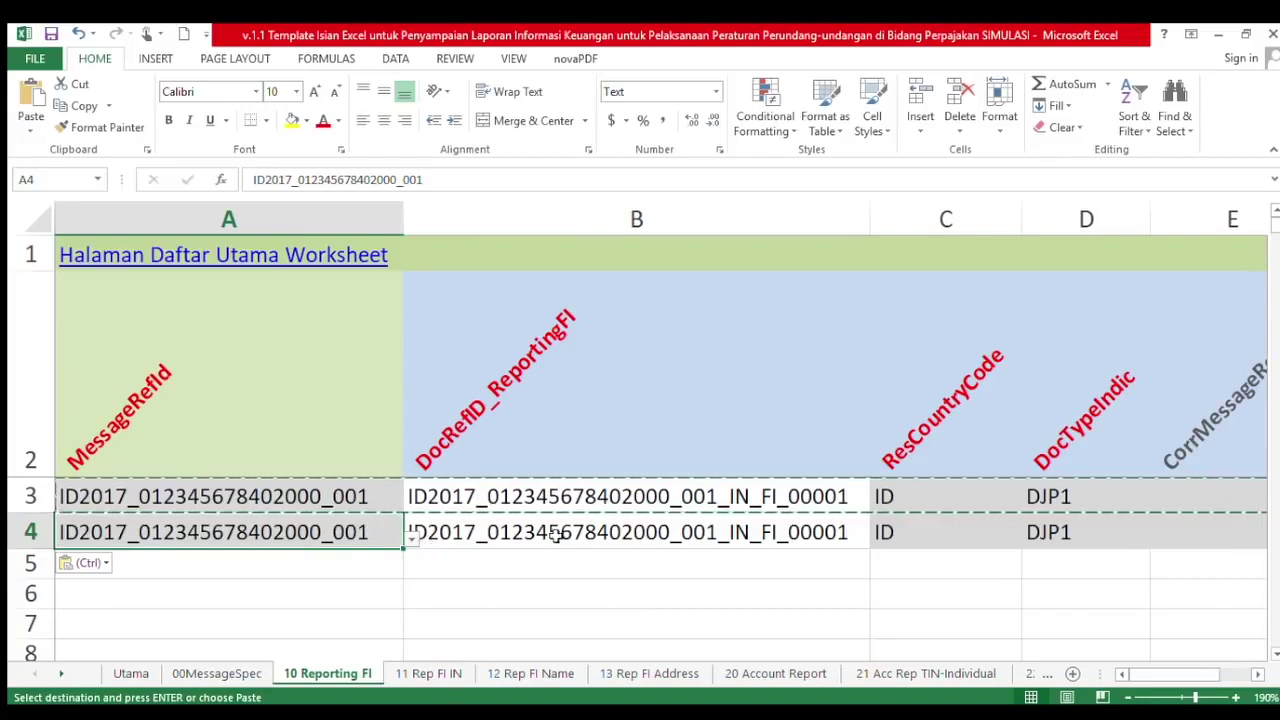
{"action": "left_click", "coordinate": [424, 538]}
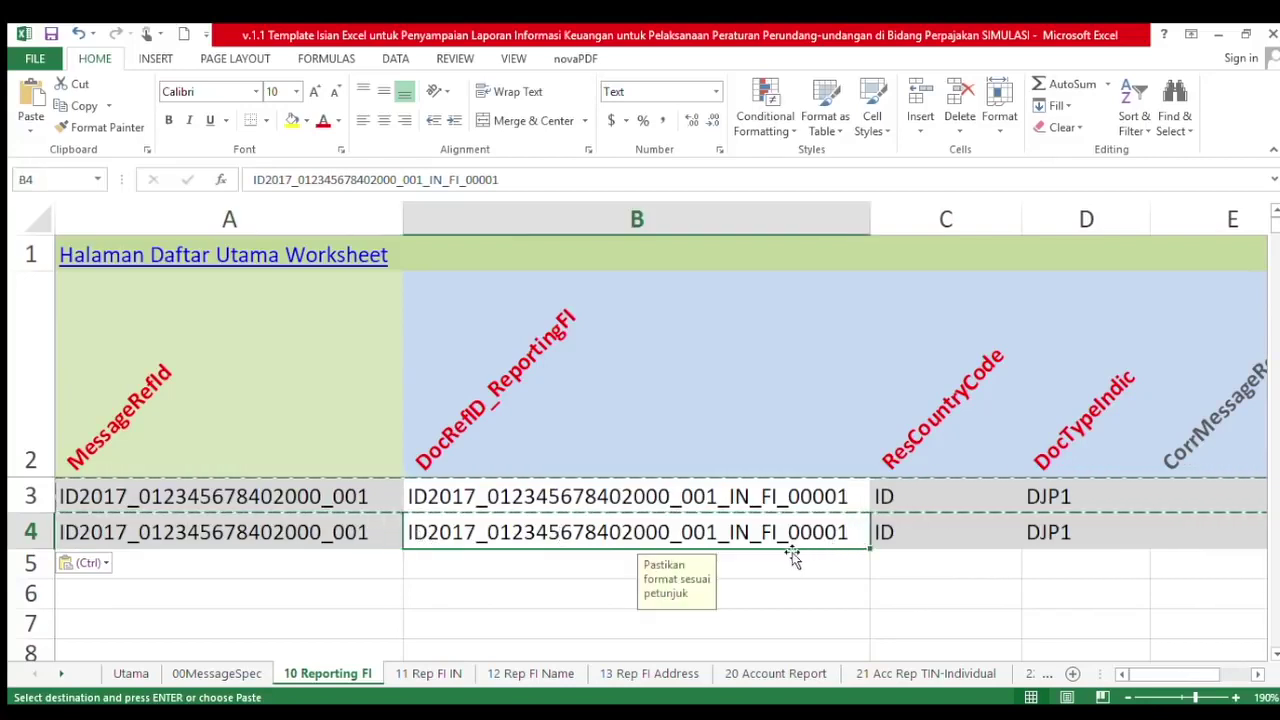
{"action": "double_click", "coordinate": [742, 537]}
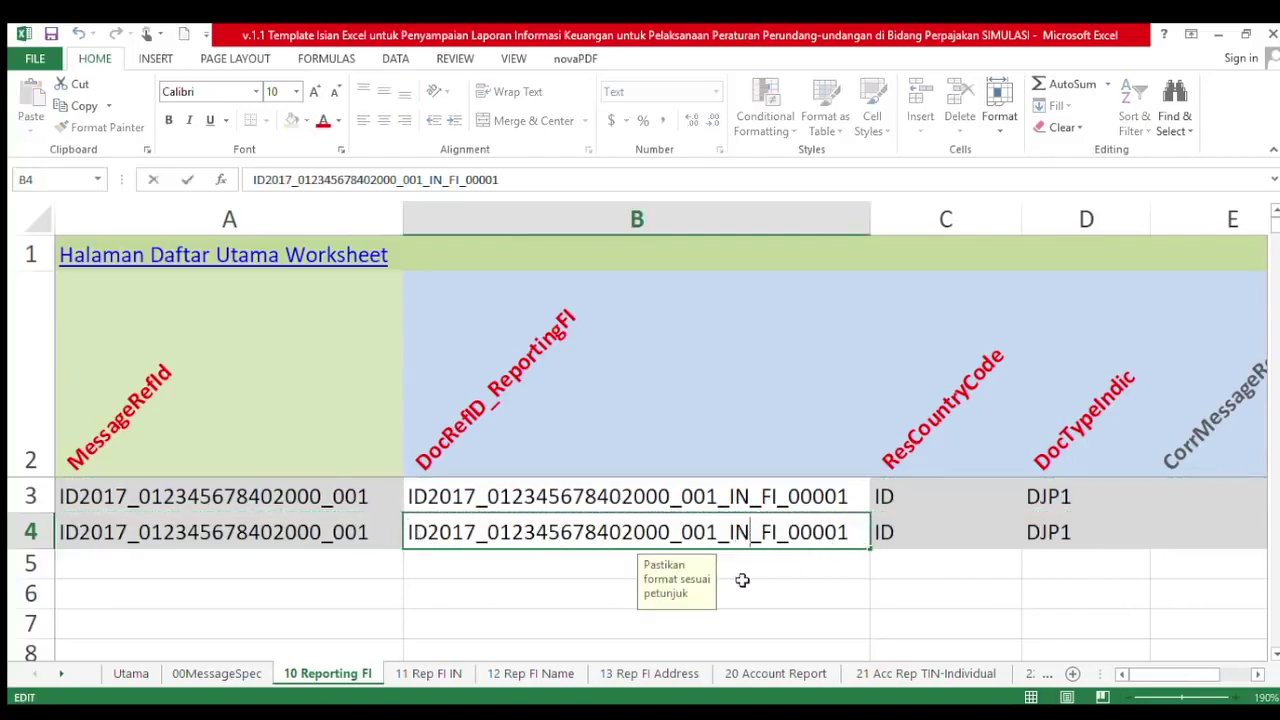
{"action": "key", "text": "BackSpace"}
{"action": "key", "text": "BackSpace"}
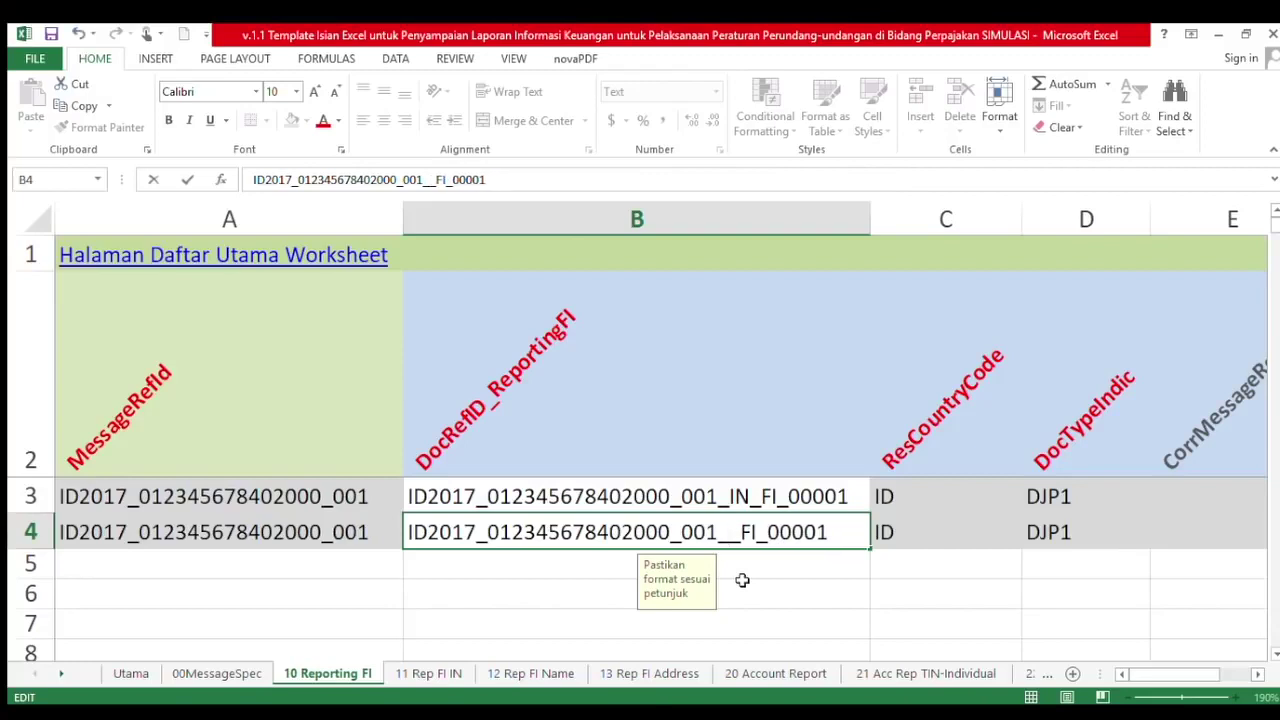
{"action": "type", "text": "CI"}
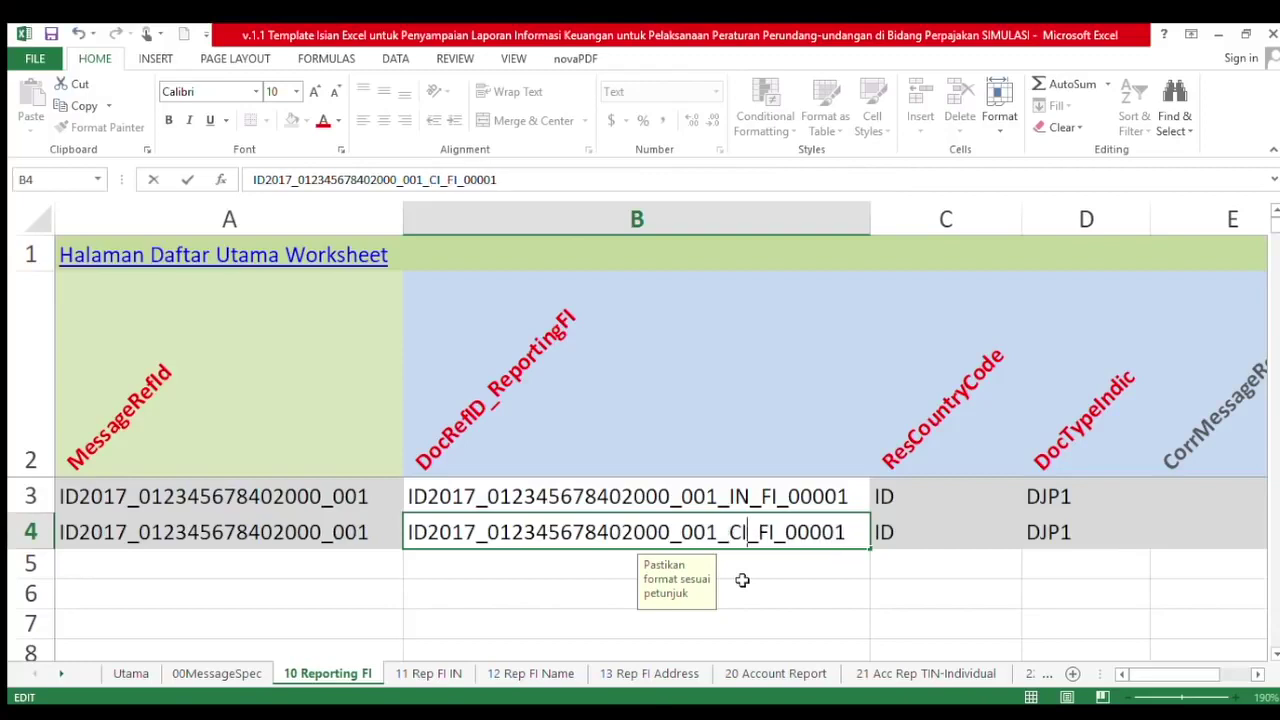
Change the IN code in the first record's DocRefID_ReportingFI value, cell B3, to DI and commit the entry
{"action": "left_click", "coordinate": [737, 500]}
{"action": "double_click", "coordinate": [737, 500]}
{"action": "key", "text": "Right"}
{"action": "key", "text": "Right"}
{"action": "key", "text": "Right"}
{"action": "key", "text": "Right"}
{"action": "key", "text": "Right"}
{"action": "key", "text": "Right"}
{"action": "key", "text": "Right"}
{"action": "key", "text": "Right"}
{"action": "key", "text": "Right"}
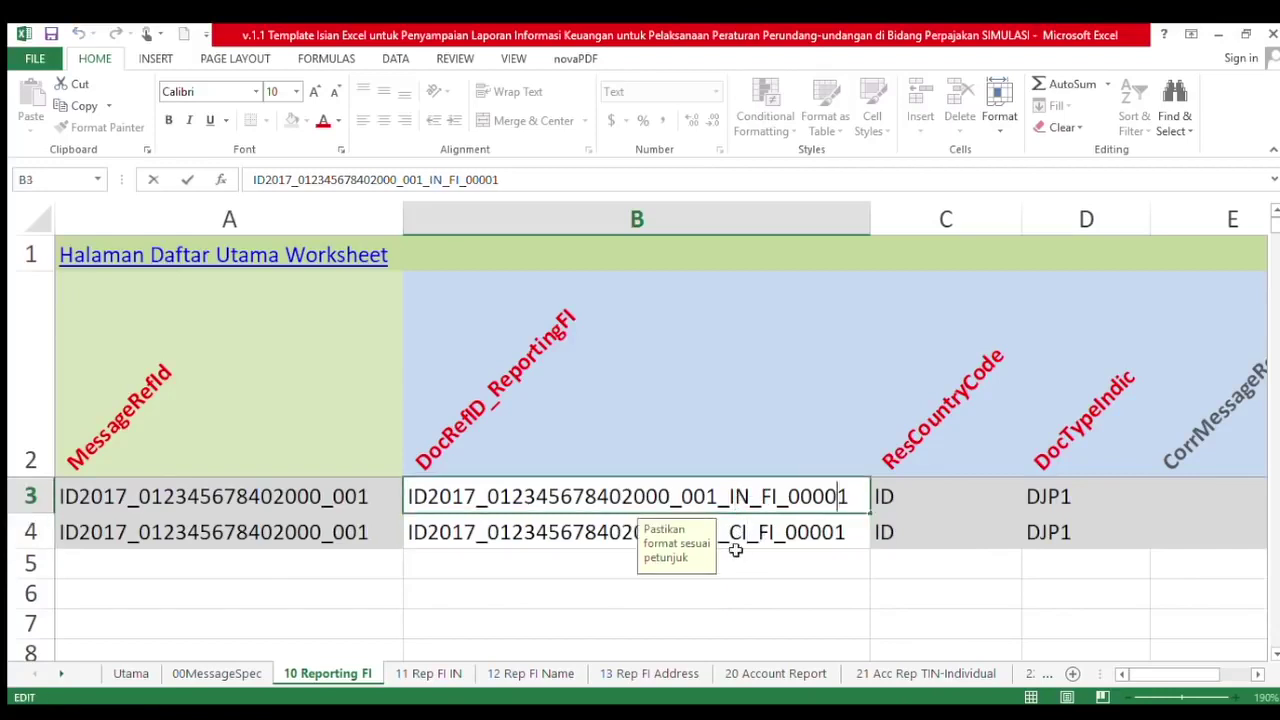
{"action": "key", "text": "Left"}
{"action": "key", "text": "Left"}
{"action": "key", "text": "Left"}
{"action": "key", "text": "Left"}
{"action": "key", "text": "Left"}
{"action": "key", "text": "Left"}
{"action": "key", "text": "Left"}
{"action": "key", "text": "Left"}
{"action": "key", "text": "Left"}
{"action": "key", "text": "Left"}
{"action": "key", "text": "shift+Right"}
{"action": "key", "text": "shift+Right"}
{"action": "type", "text": "DI"}
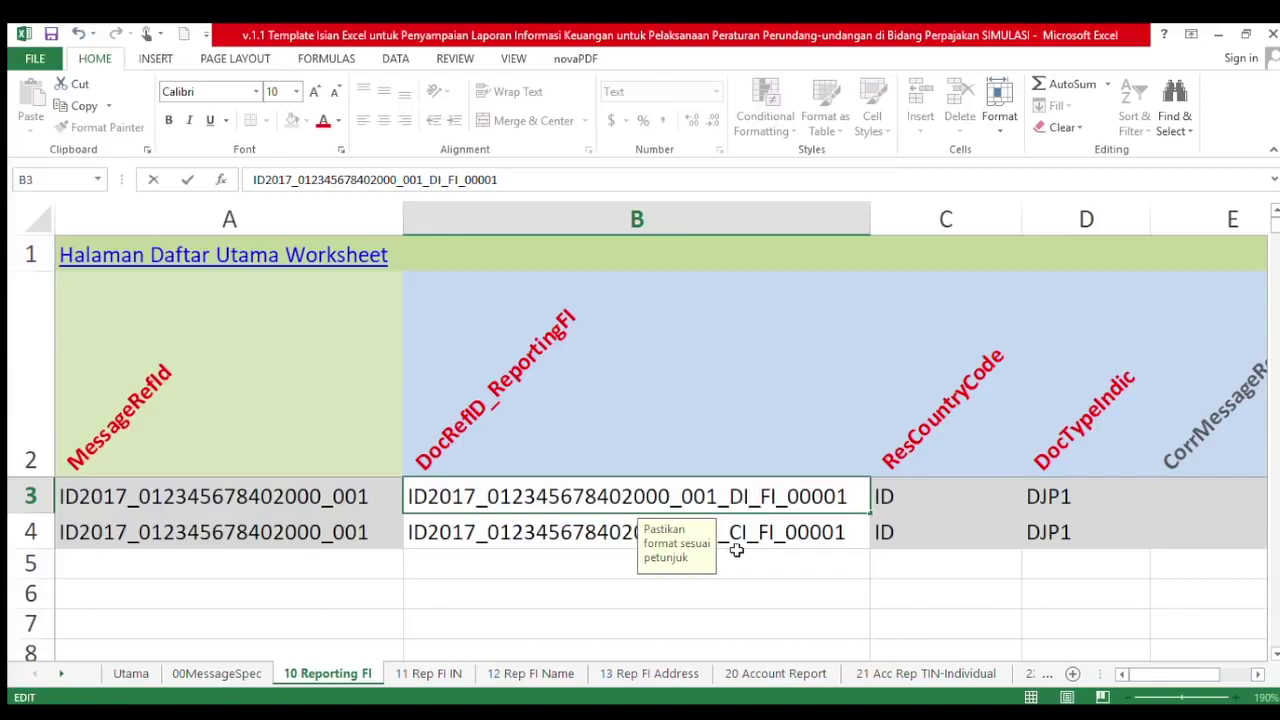
{"action": "left_click", "coordinate": [903, 547]}
{"action": "left_click", "coordinate": [836, 528]}
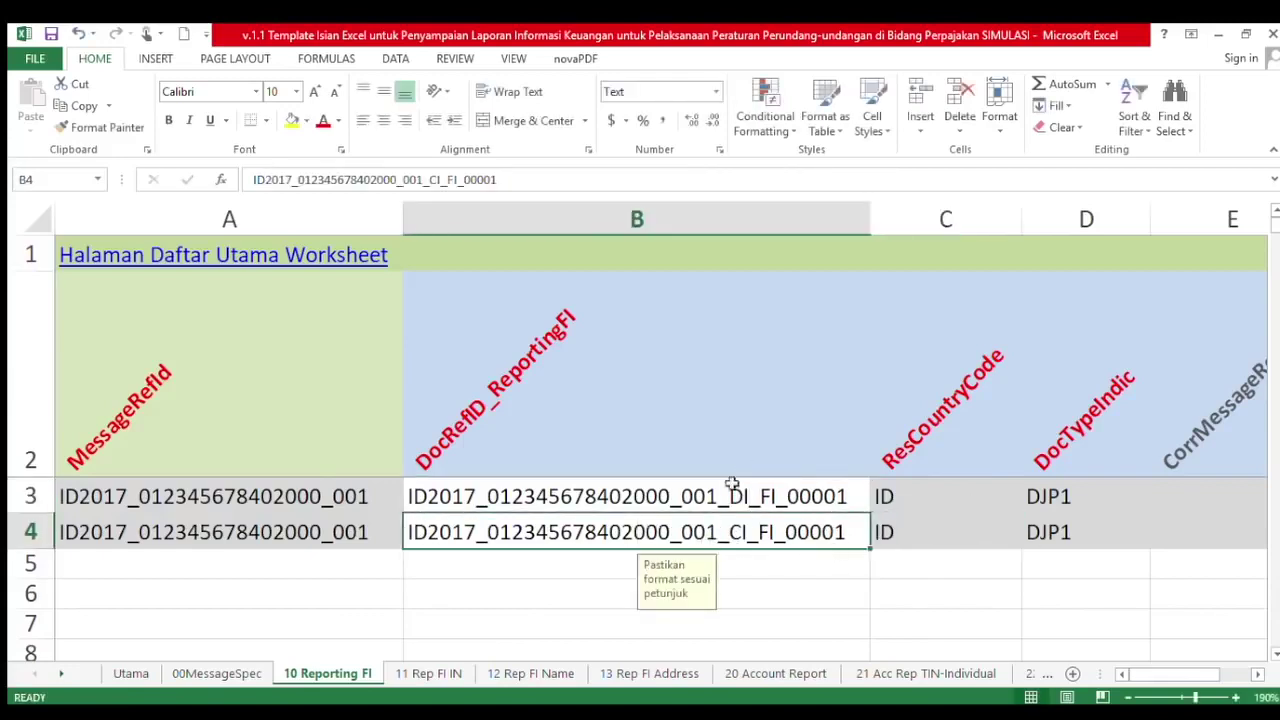
Review the ResCountryCode, DocTypeIndic, CorrMessageRefID and CorrDocRefID_ReportingFI columns of the two records on the 10 Reporting FI sheet
{"action": "left_click", "coordinate": [950, 500]}
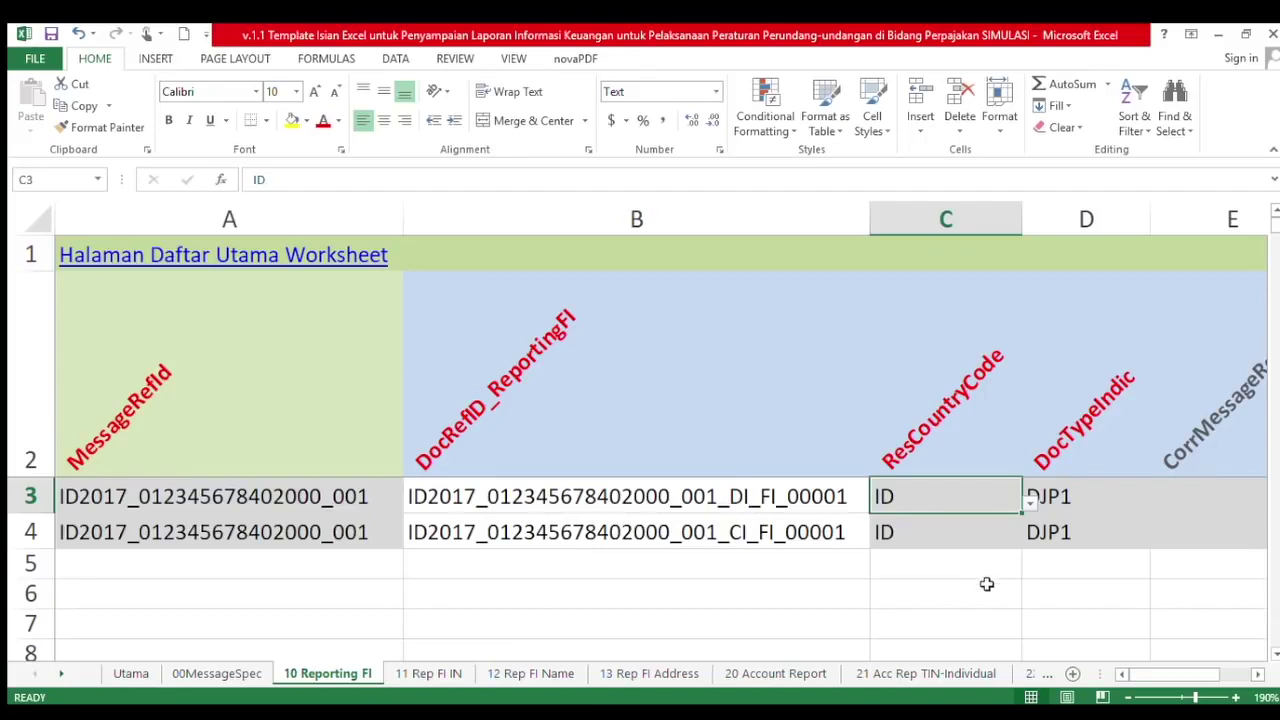
{"action": "key", "text": "Right"}
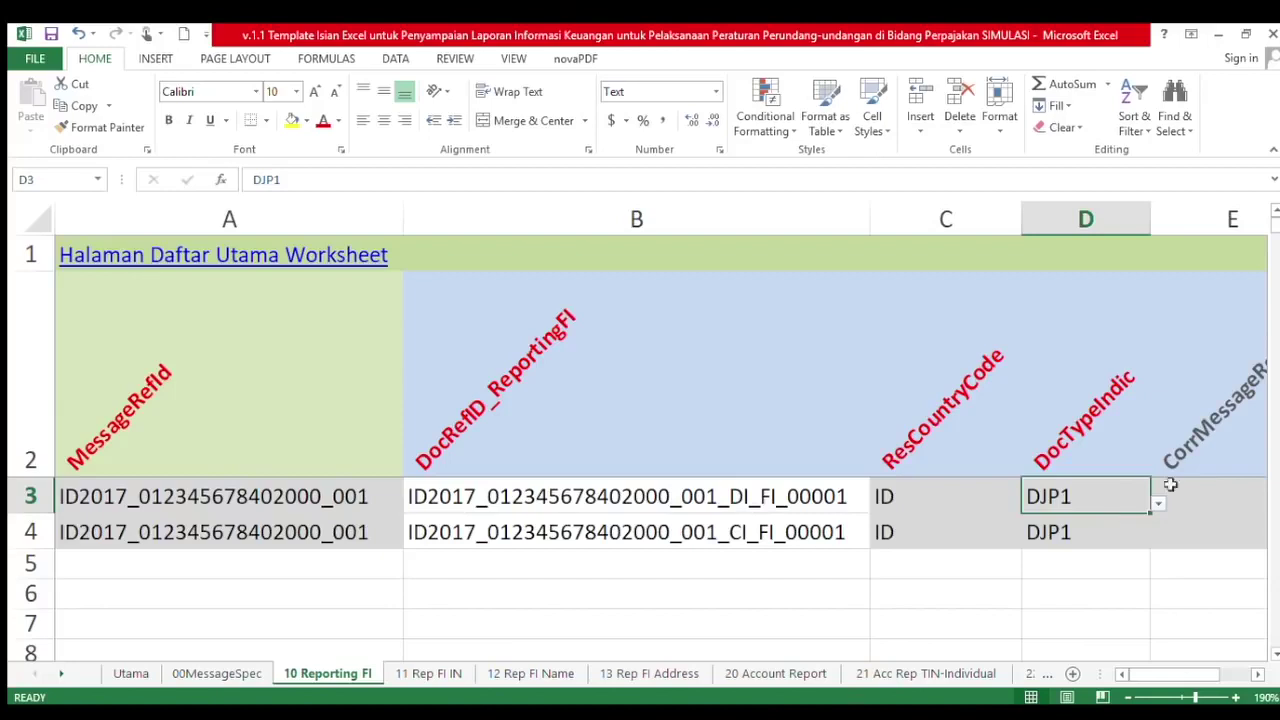
{"action": "key", "text": "Right"}
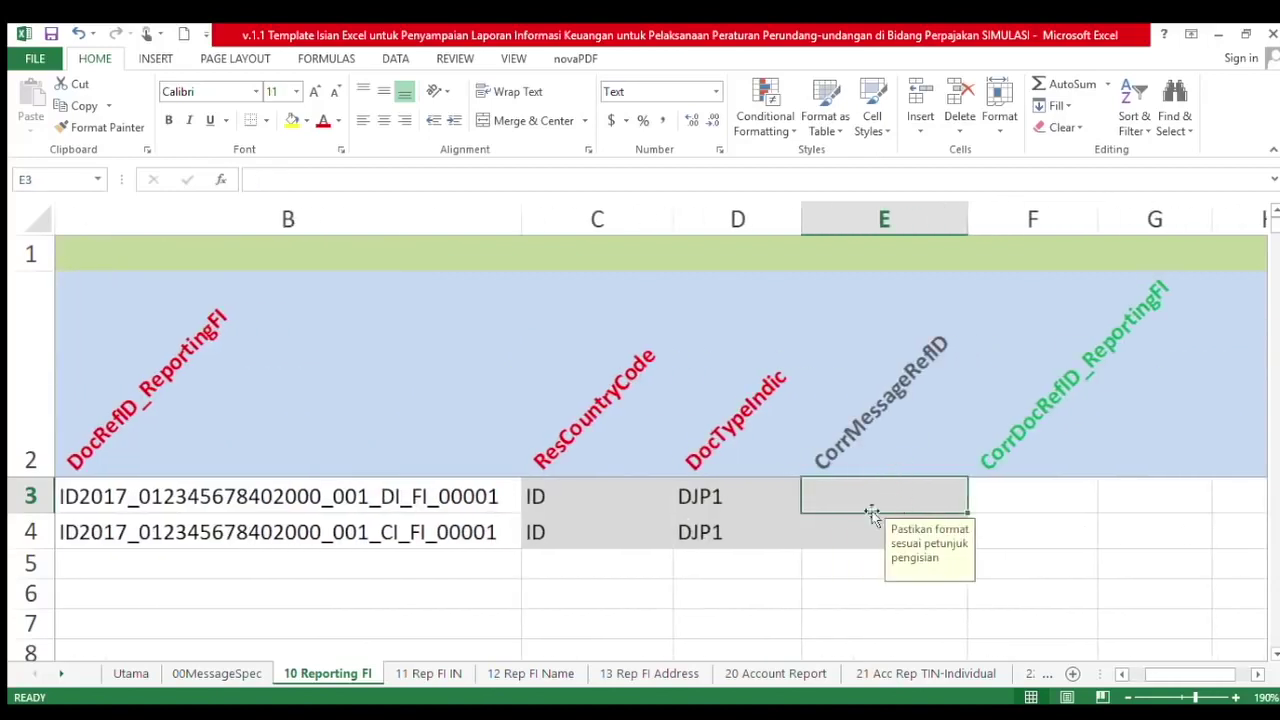
{"action": "left_click", "coordinate": [1034, 445]}
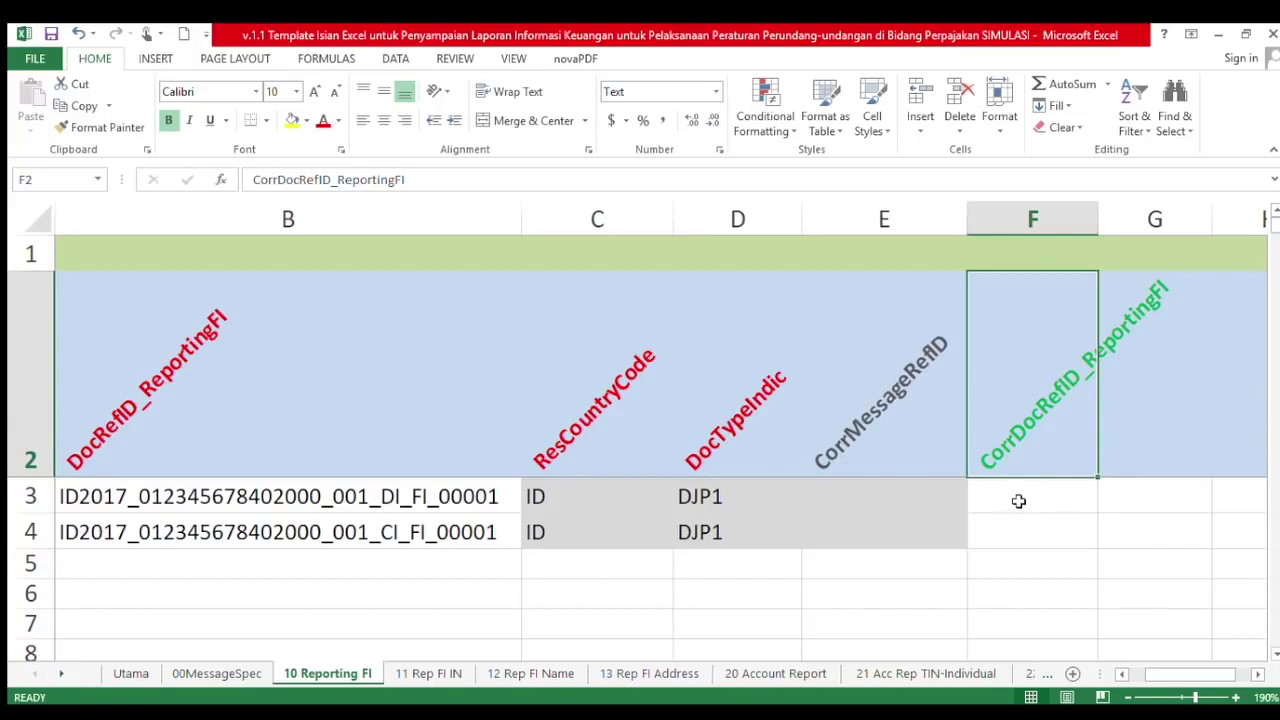
{"action": "left_click", "coordinate": [701, 508]}
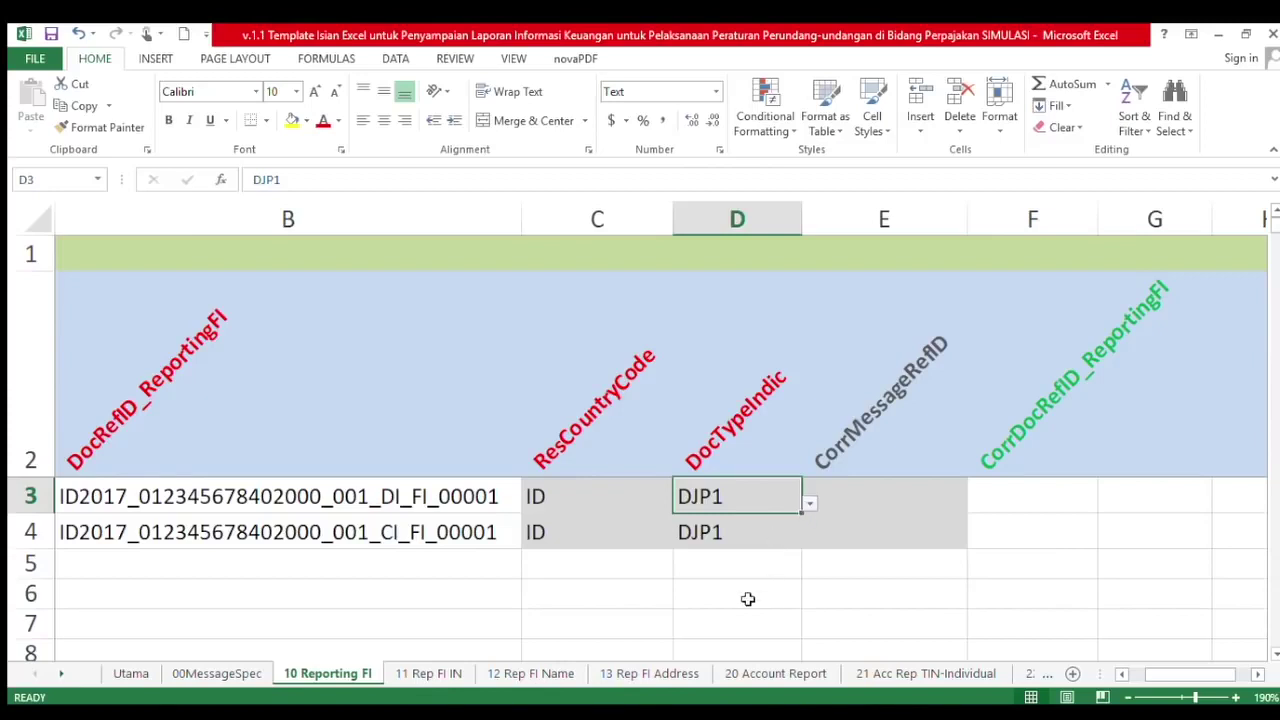
{"action": "left_click_drag", "start_coordinate": [1008, 497], "coordinate": [1009, 528]}
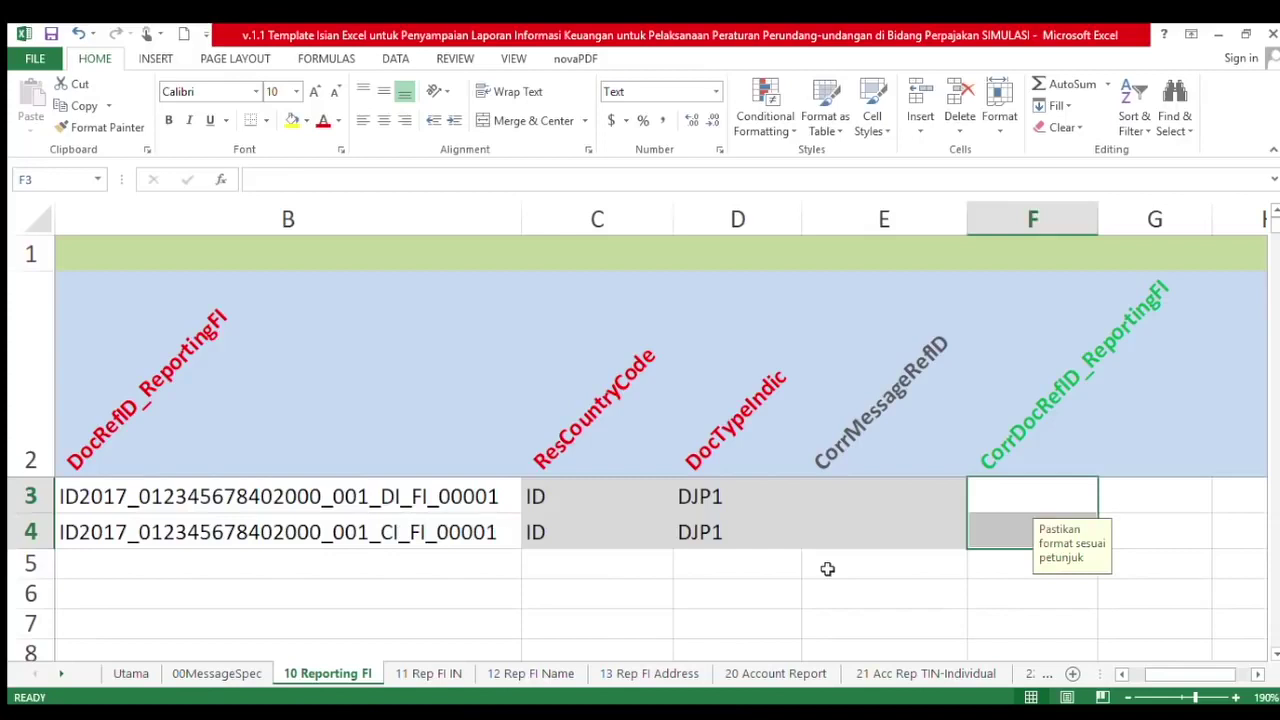
On the 11 Rep FI IN sheet, set DocRefID_ReportingFI in A3 to the reference ending in DI_FI_00001
{"action": "left_click", "coordinate": [428, 678]}
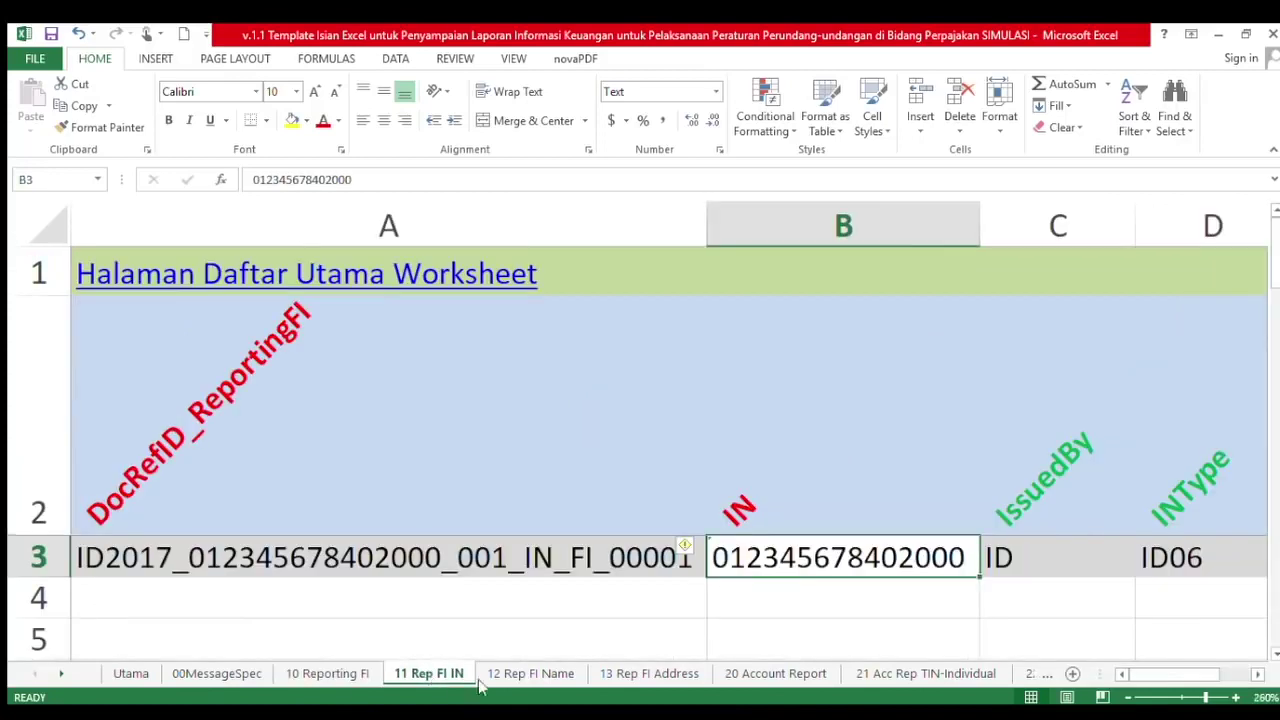
{"action": "left_click", "coordinate": [597, 608]}
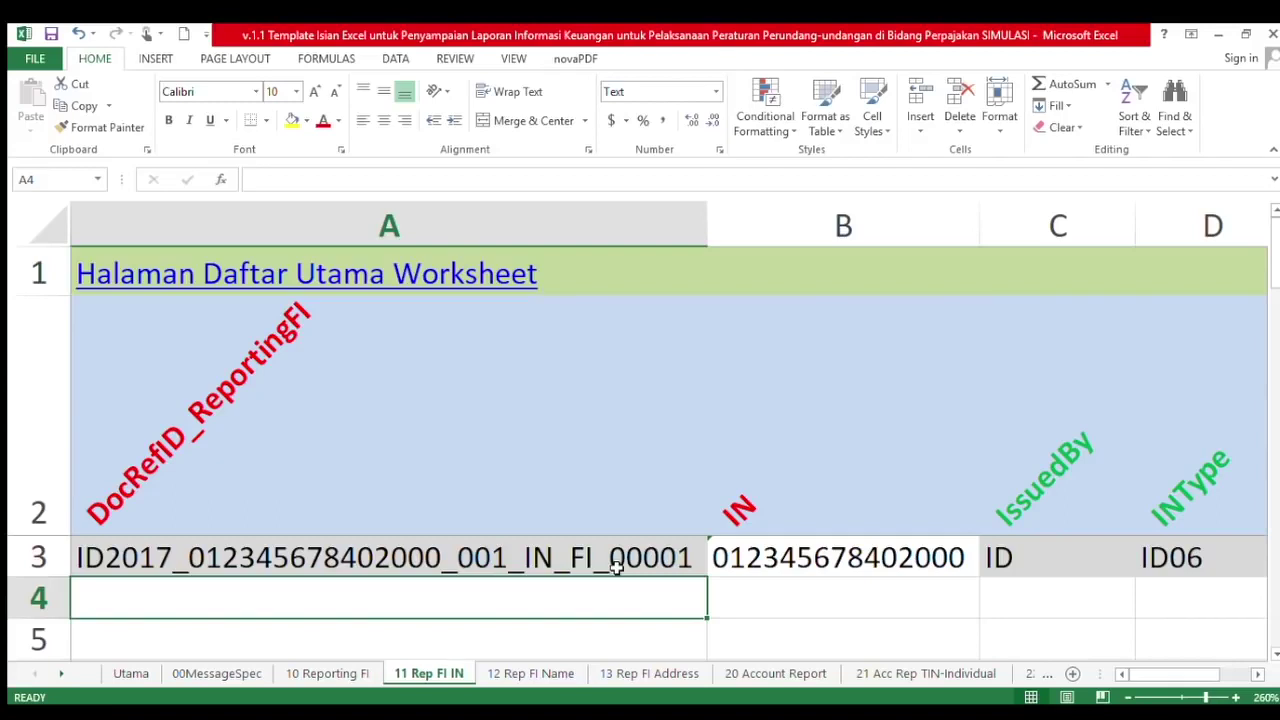
{"action": "left_click", "coordinate": [617, 567]}
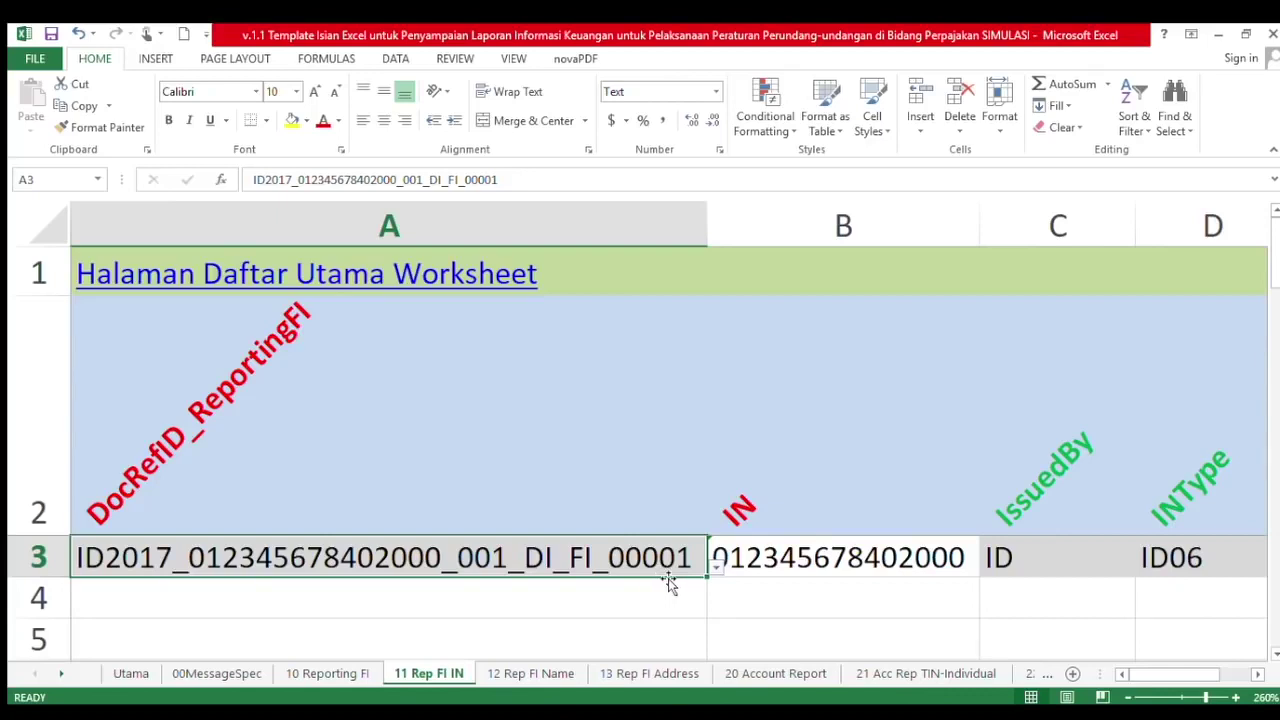
Review the DocRefID_ReportingFI, IN, IssuedBy and INType entries in row 3 of the 11 Rep FI IN sheet
{"action": "left_click", "coordinate": [587, 467]}
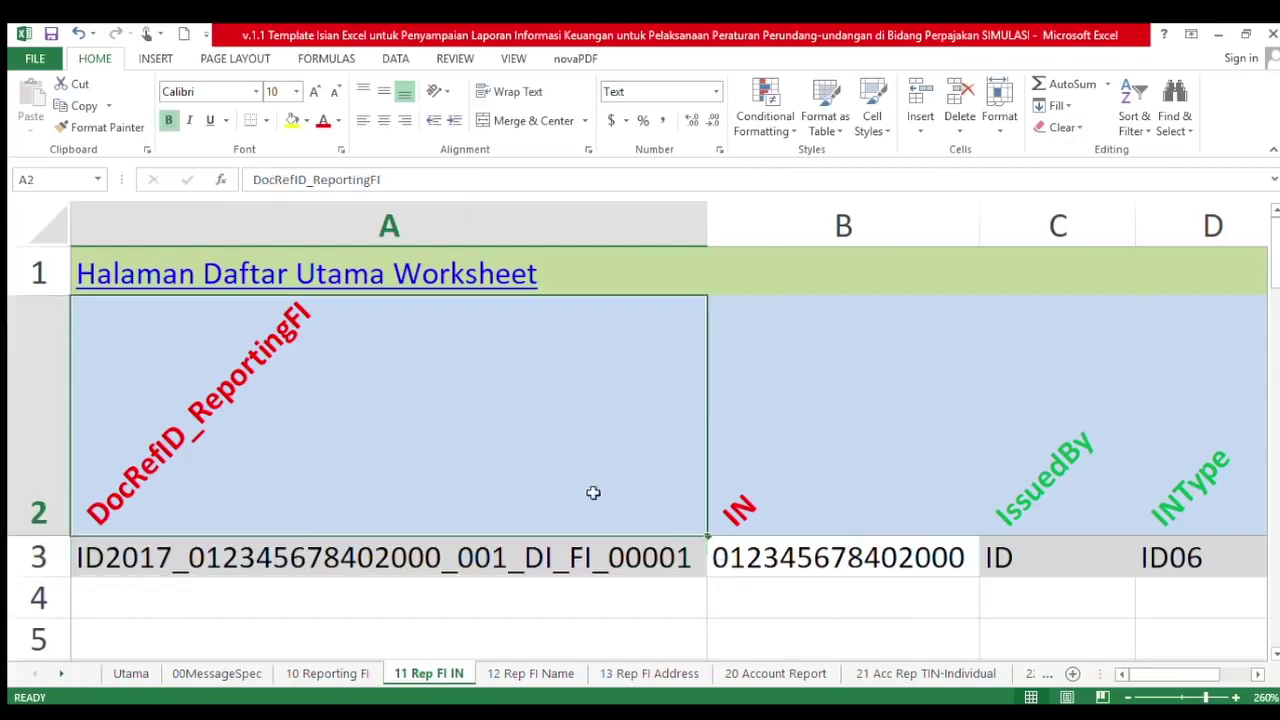
{"action": "left_click", "coordinate": [695, 560]}
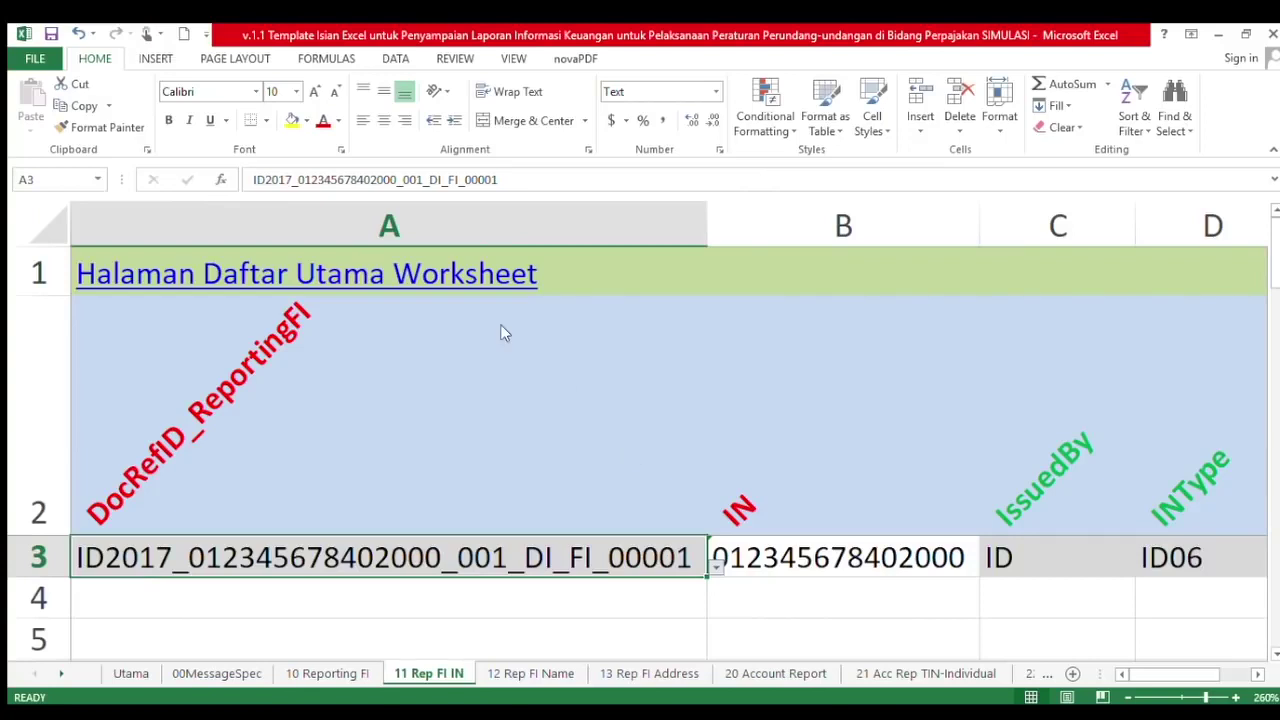
{"action": "left_click", "coordinate": [875, 560]}
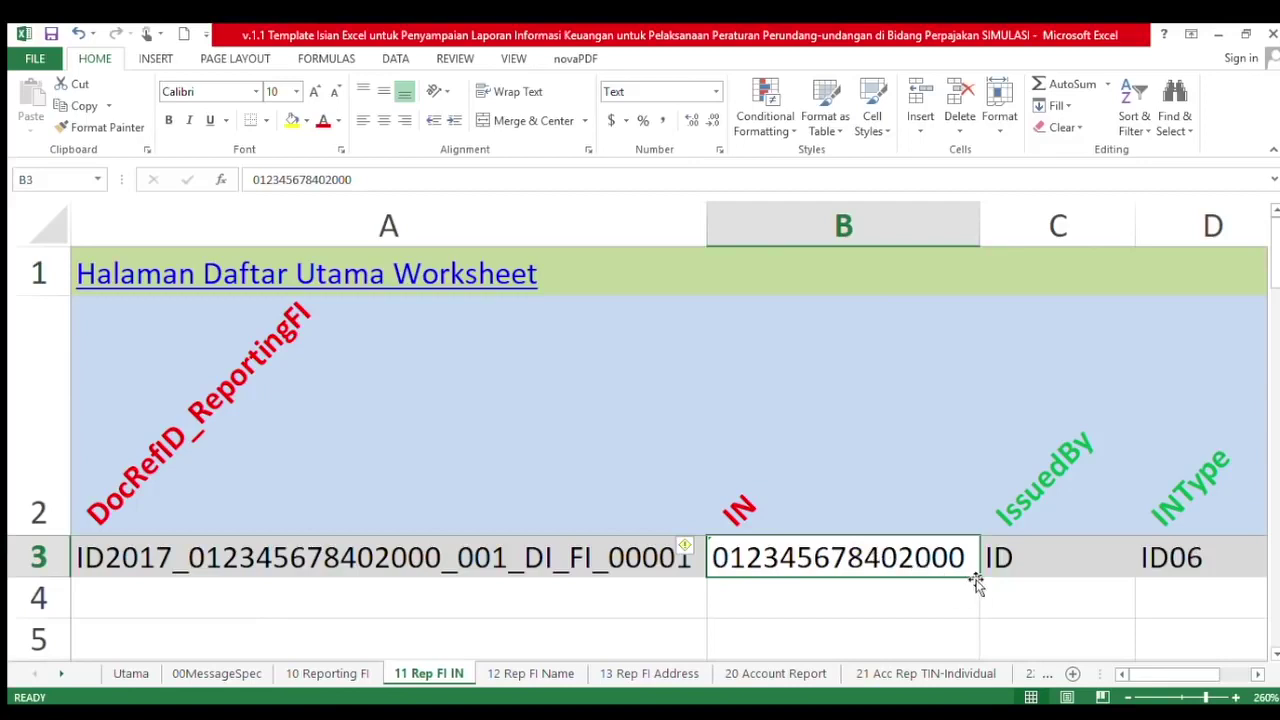
{"action": "left_click", "coordinate": [1020, 570]}
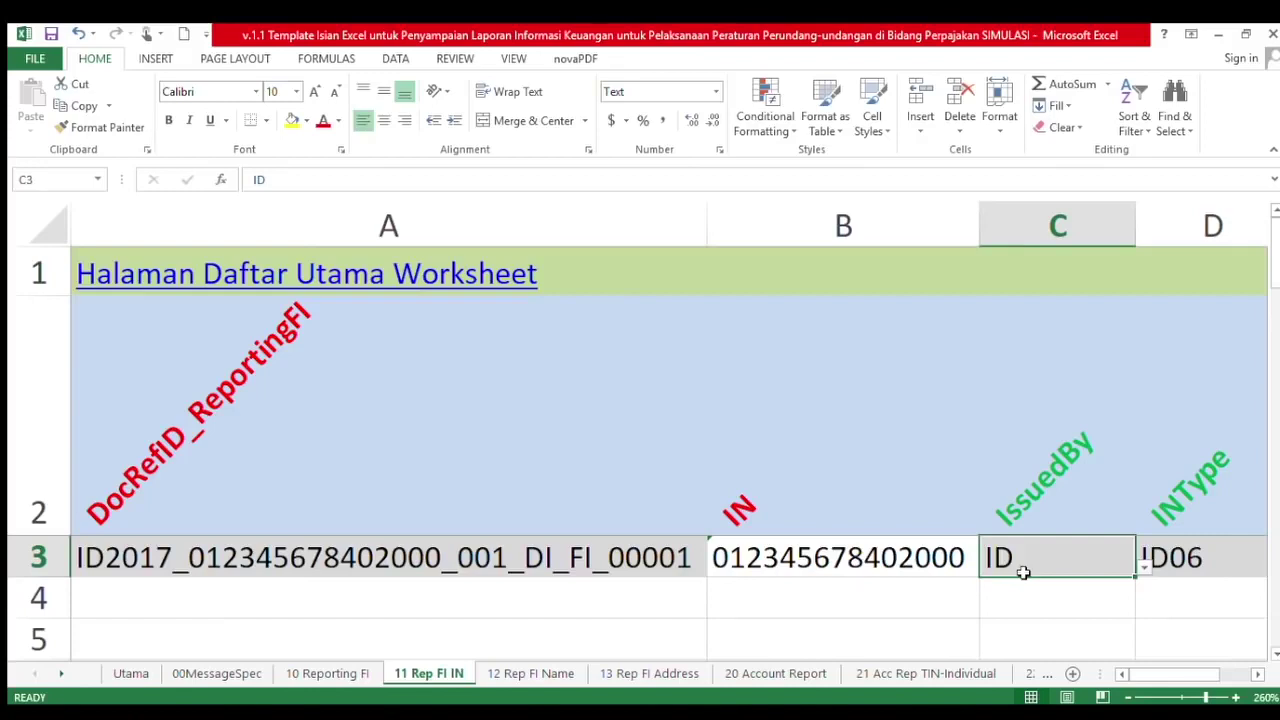
{"action": "key", "text": "Right"}
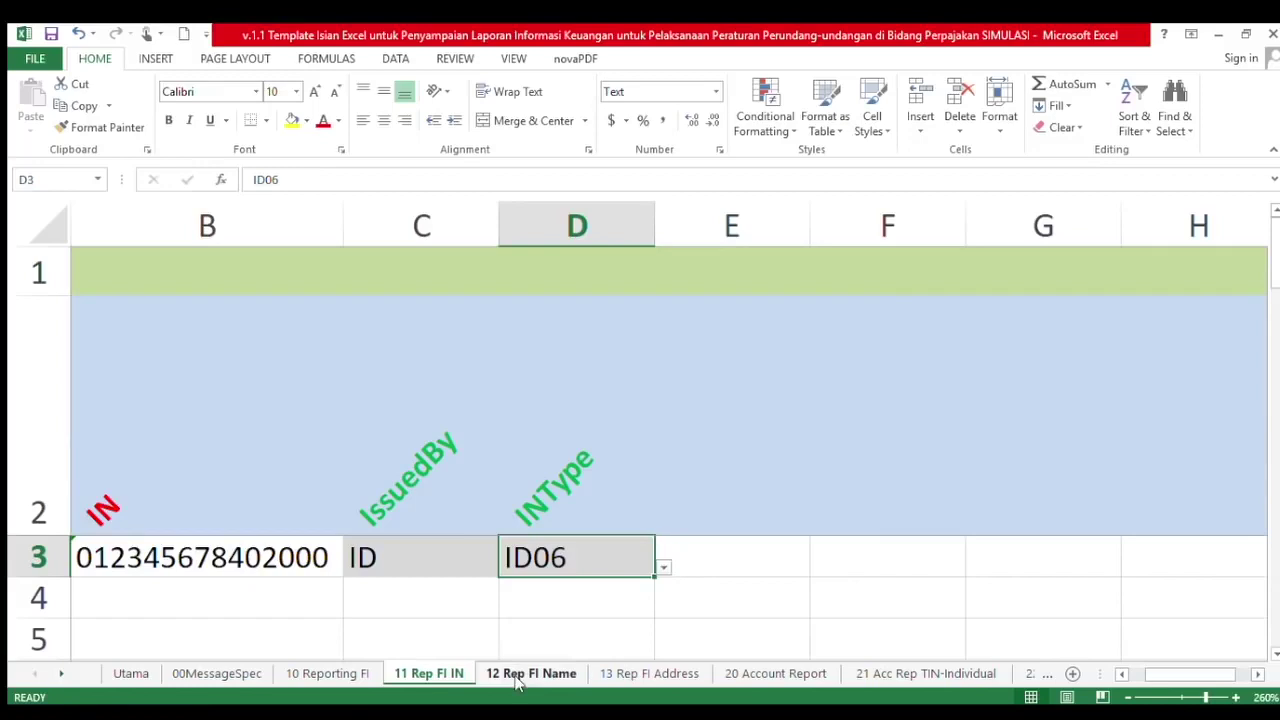
On the 12 Rep FI Name sheet, set DocRefID_ReportingFI in A3 to the reference ending in DI_FI_00001
{"action": "left_click", "coordinate": [517, 674]}
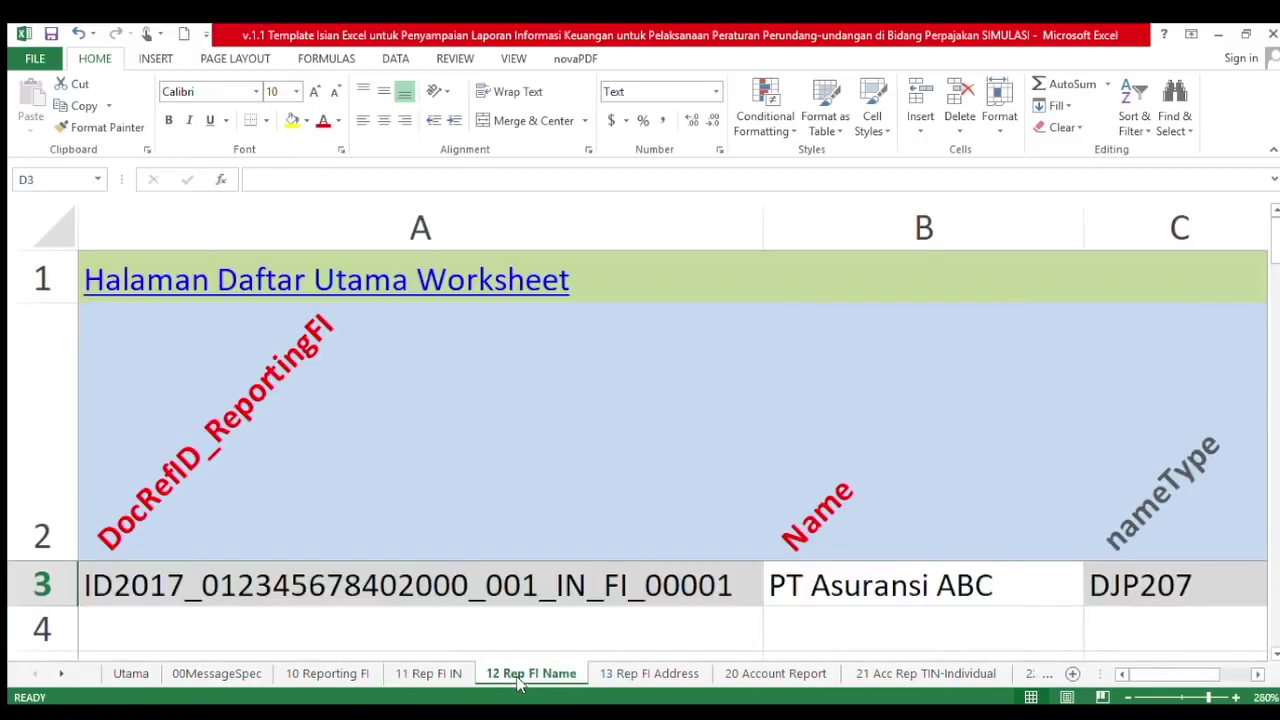
{"action": "left_click", "coordinate": [293, 507]}
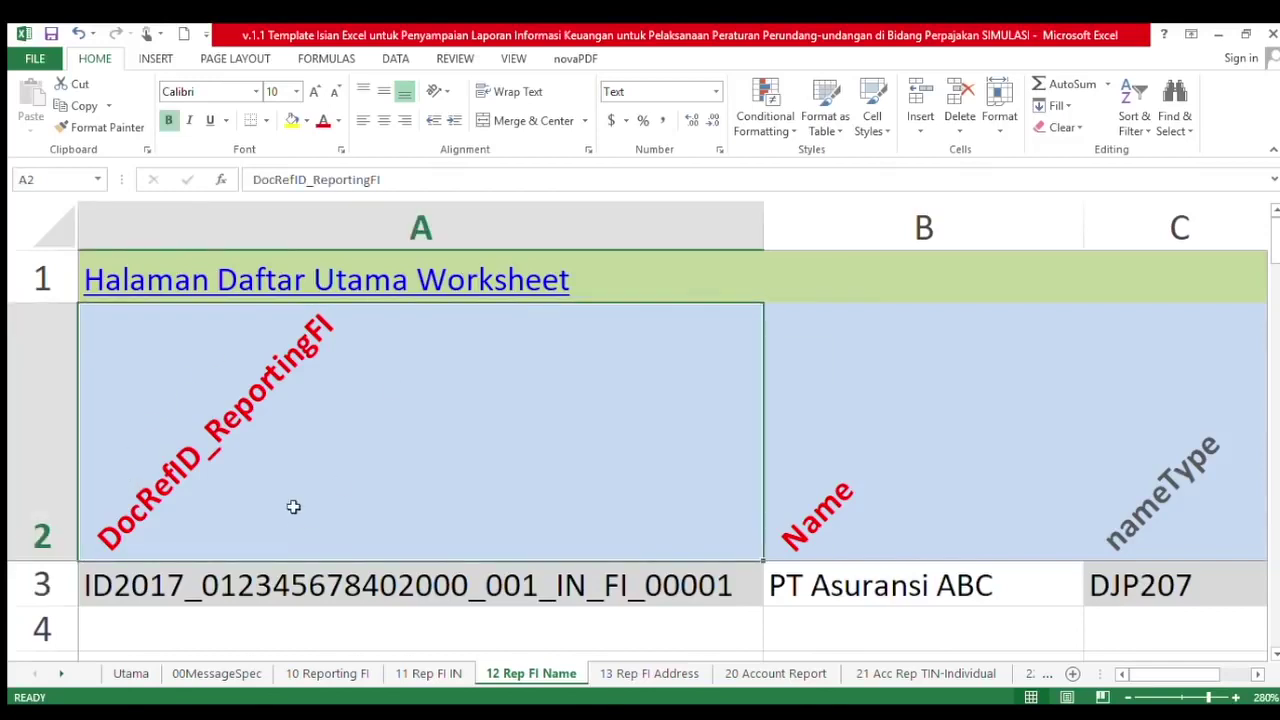
{"action": "left_click", "coordinate": [600, 590]}
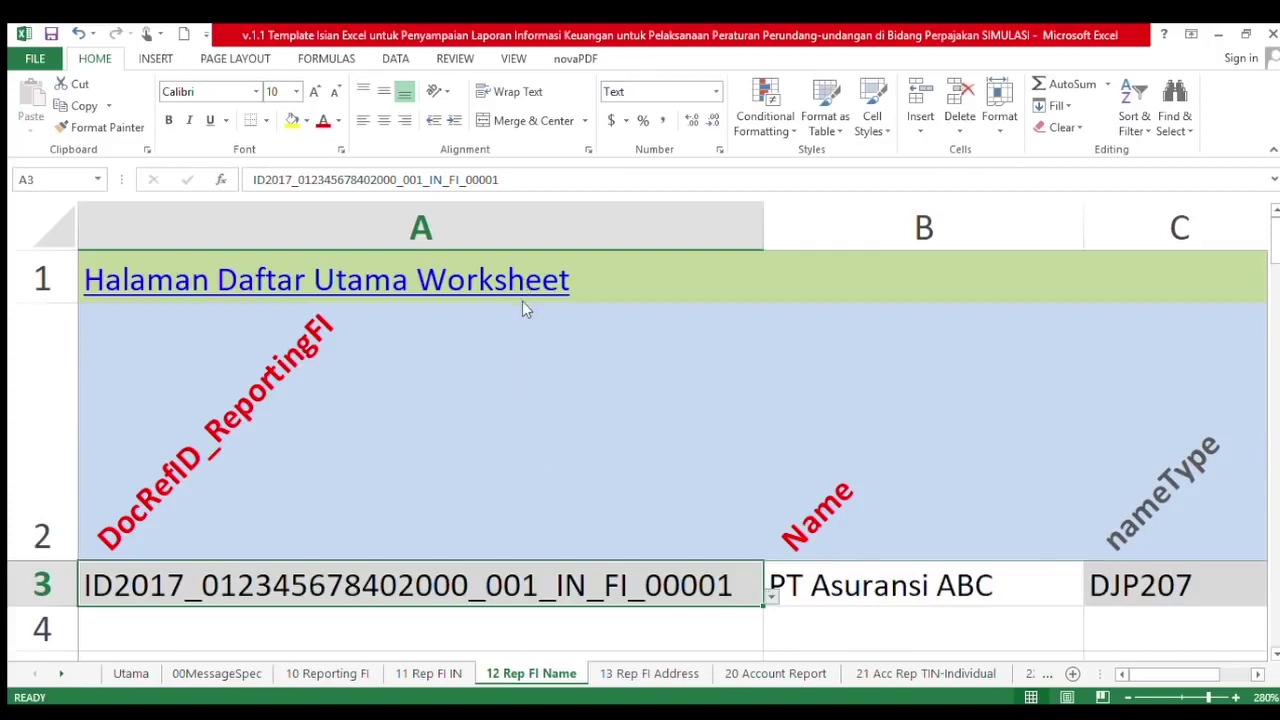
{"action": "key", "text": "ctrl+z"}
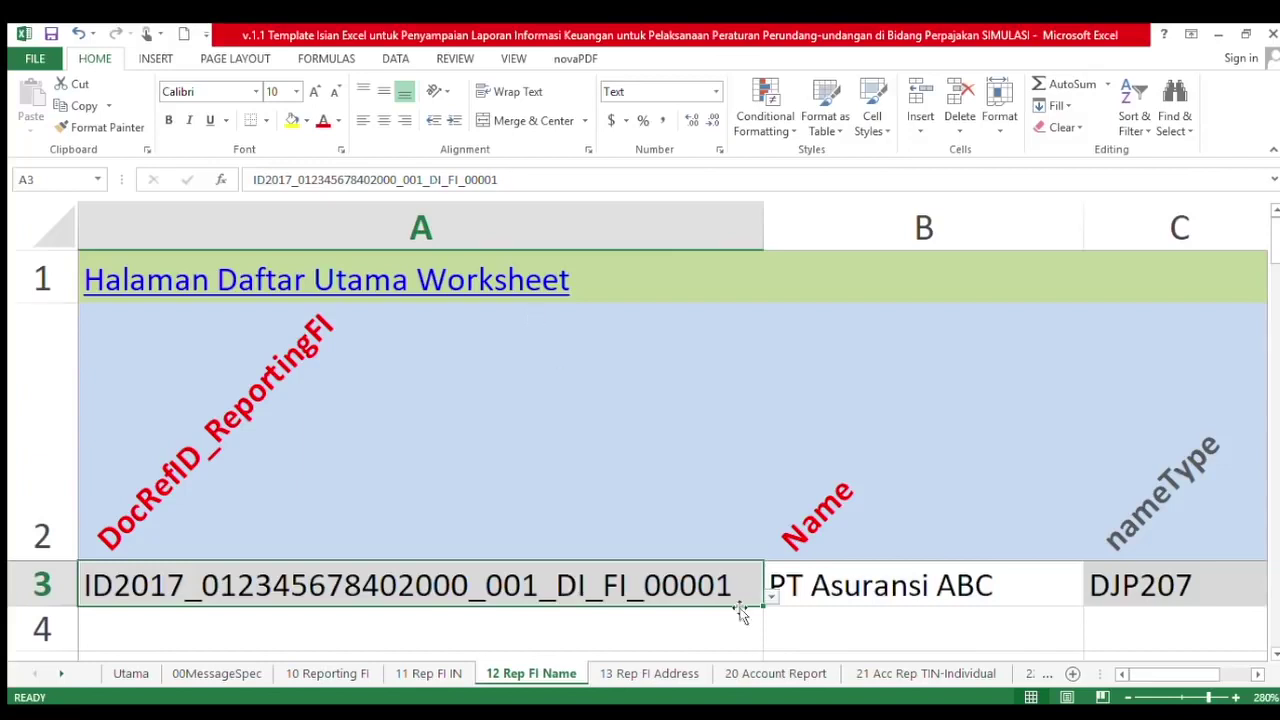
Set the Name in B3 of the 12 Rep FI Name sheet to PT Bank ABC
{"action": "left_click", "coordinate": [903, 585]}
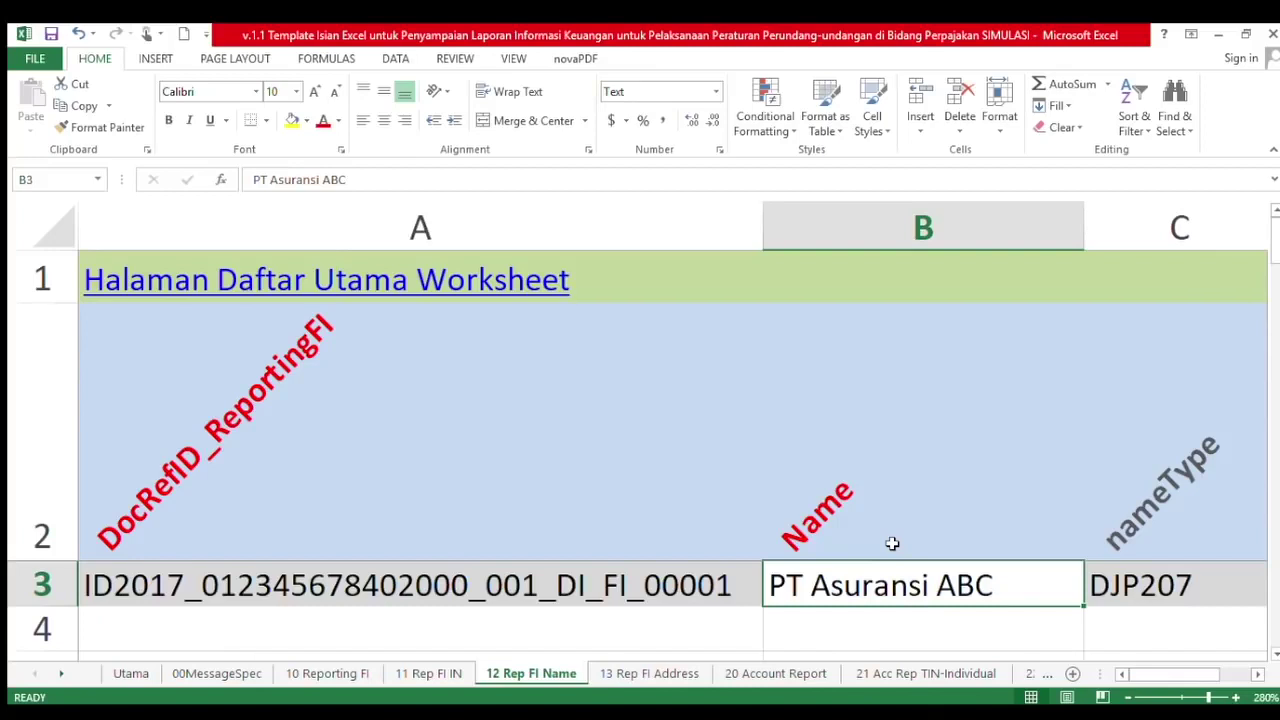
{"action": "type", "text": "P"}
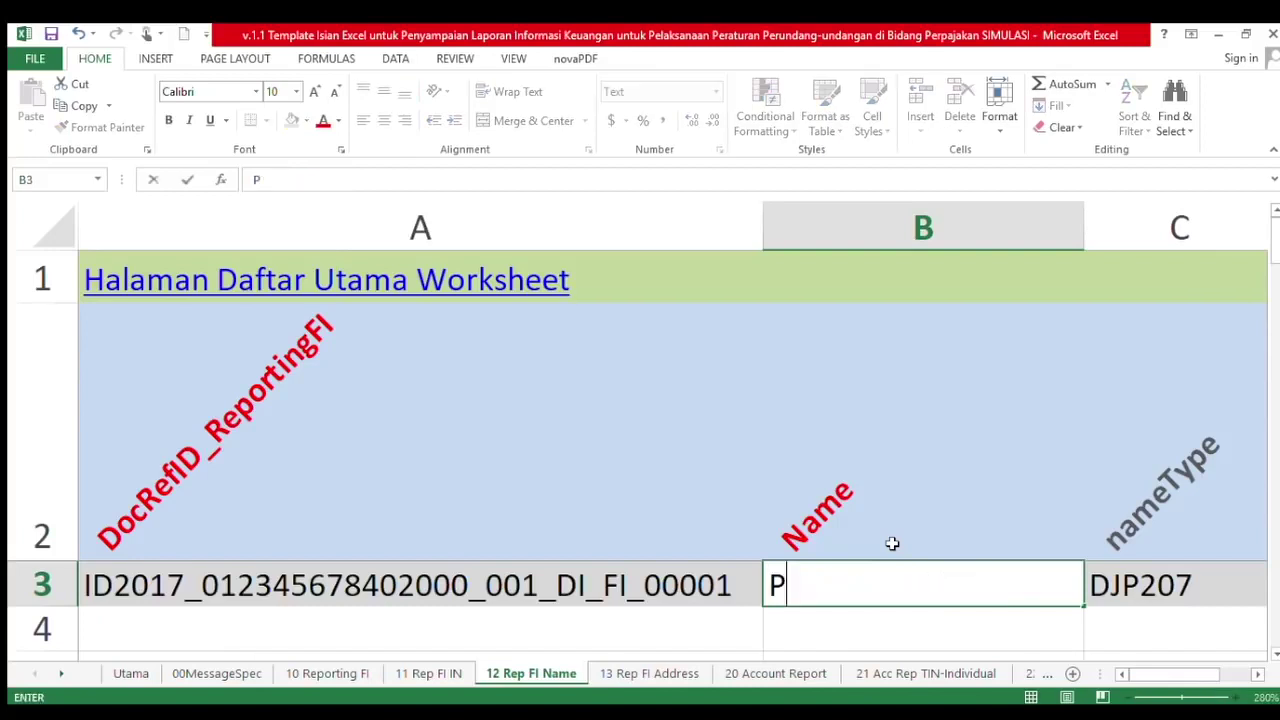
{"action": "type", "text": "T Bank ABC"}
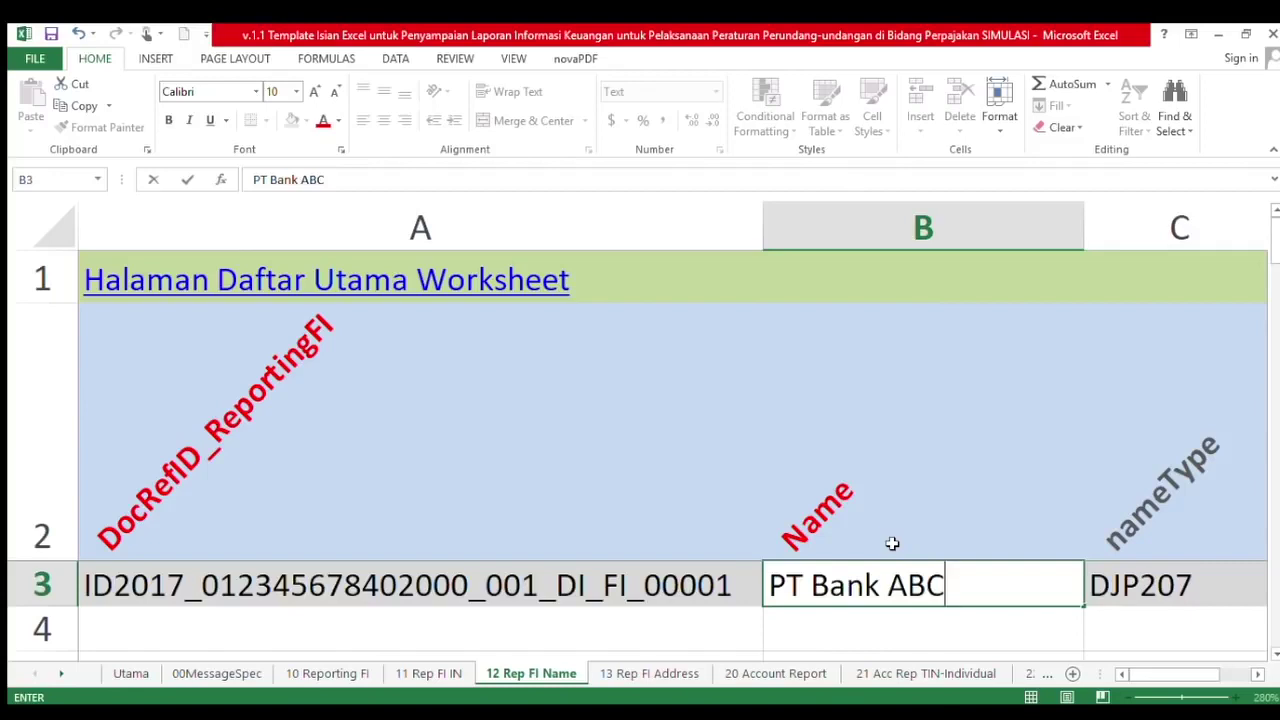
{"action": "key", "text": "Return"}
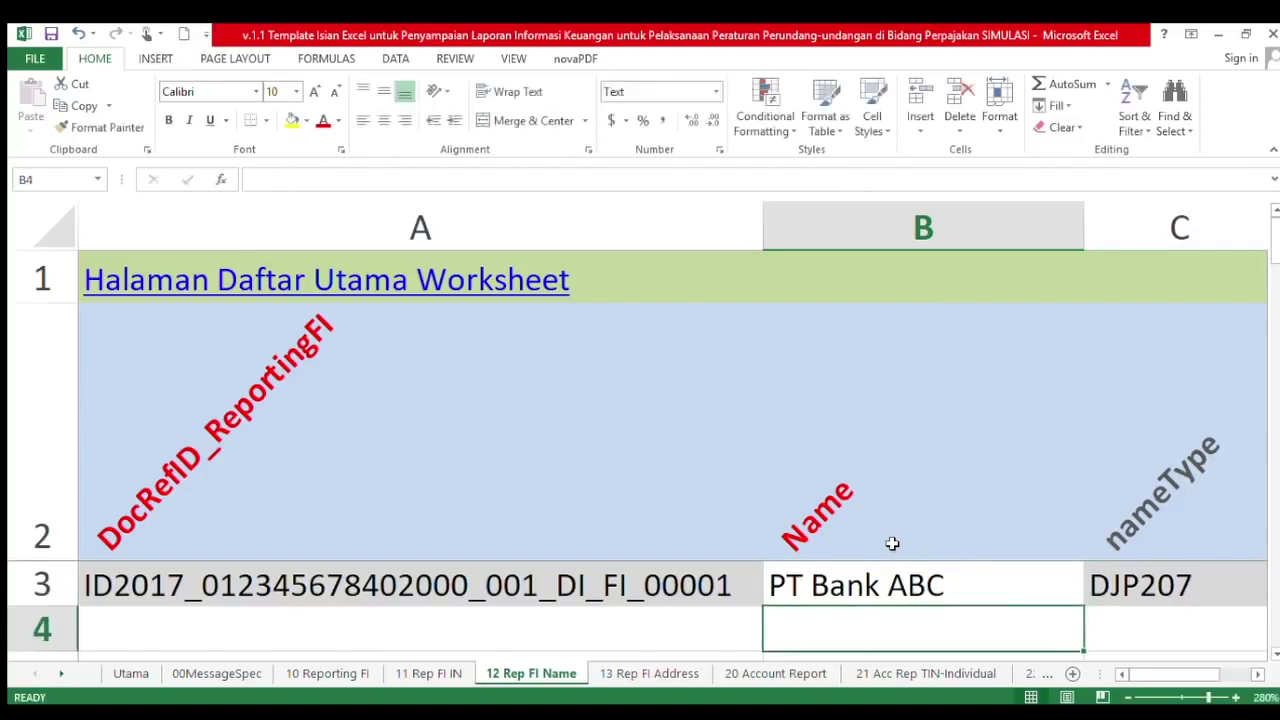
{"action": "key", "text": "Up"}
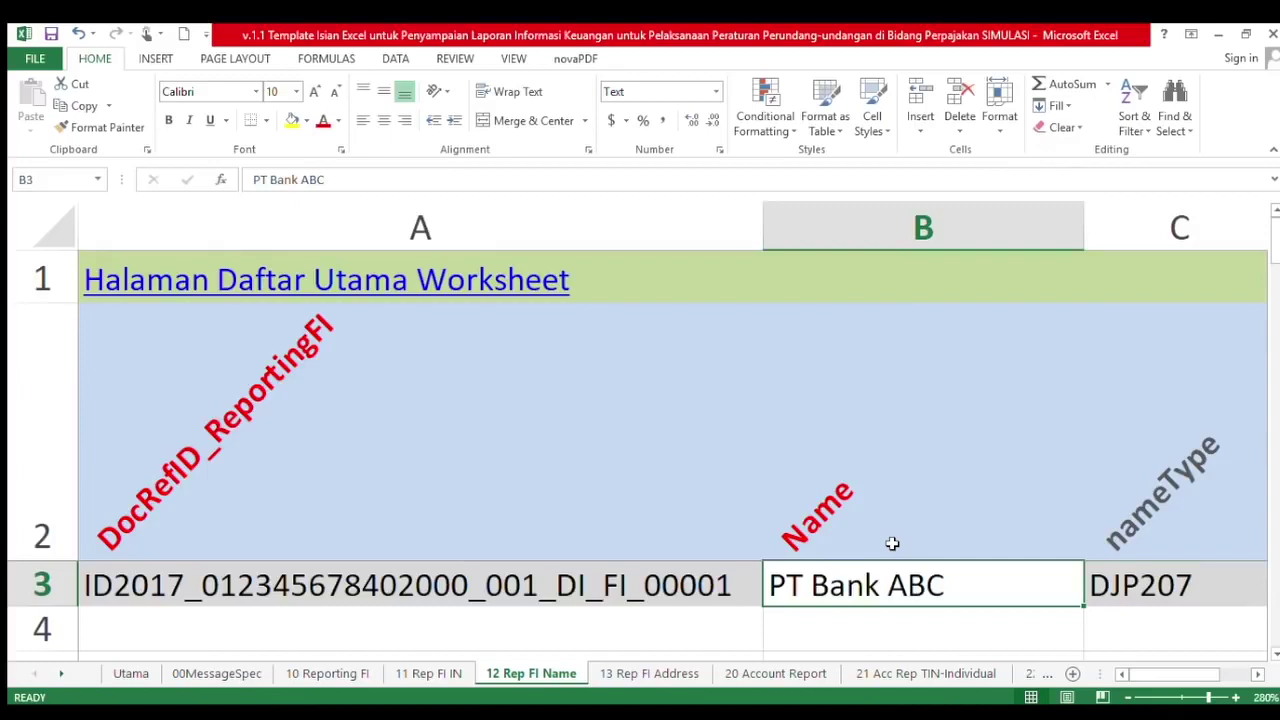
{"action": "key", "text": "Right"}
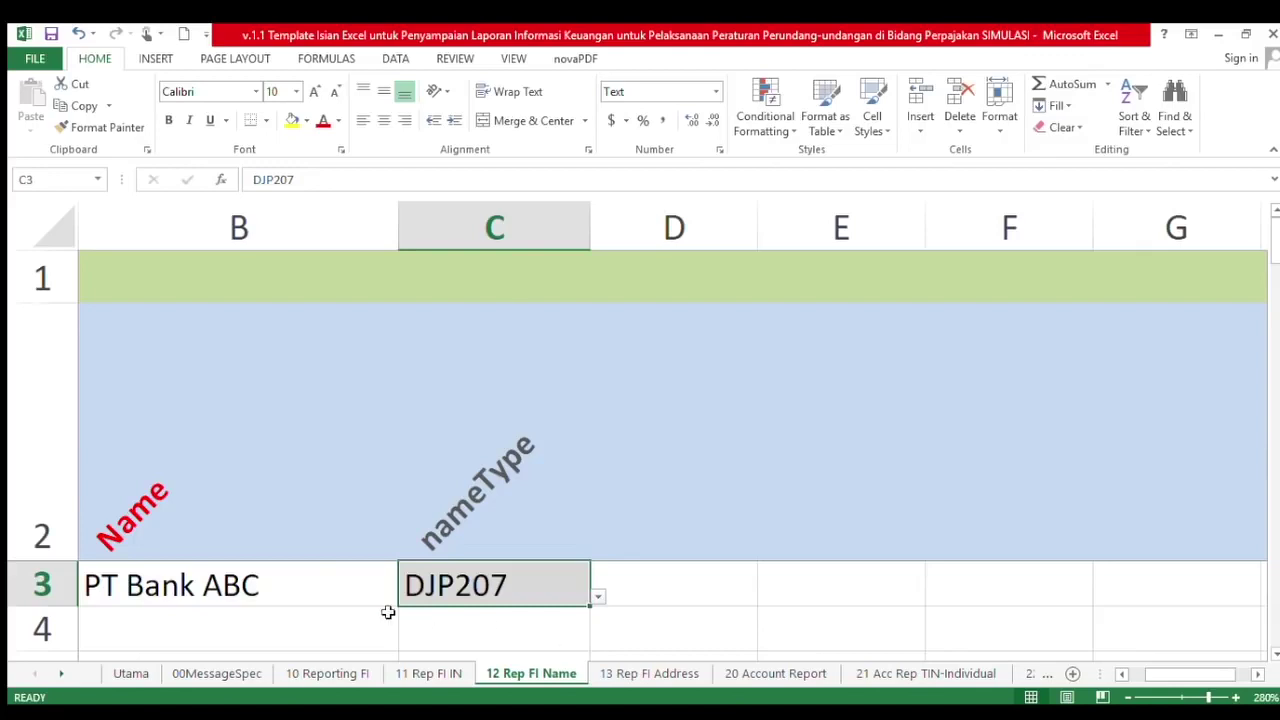
On the 13 Rep FI Address sheet, set DocRefID_ReportingFI in A3 to the reference ending in DI_FI_00001
{"action": "left_click", "coordinate": [608, 680]}
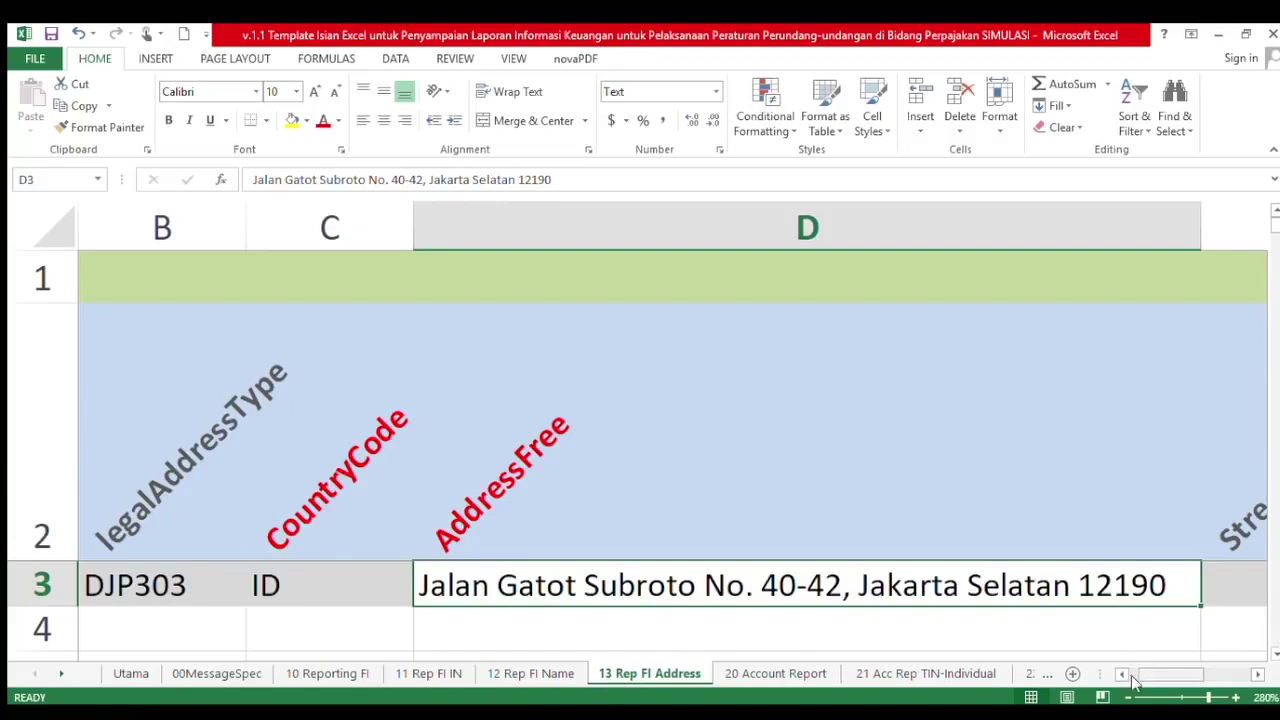
{"action": "left_click_drag", "start_coordinate": [1165, 674], "coordinate": [1014, 660]}
{"action": "left_click", "coordinate": [324, 454]}
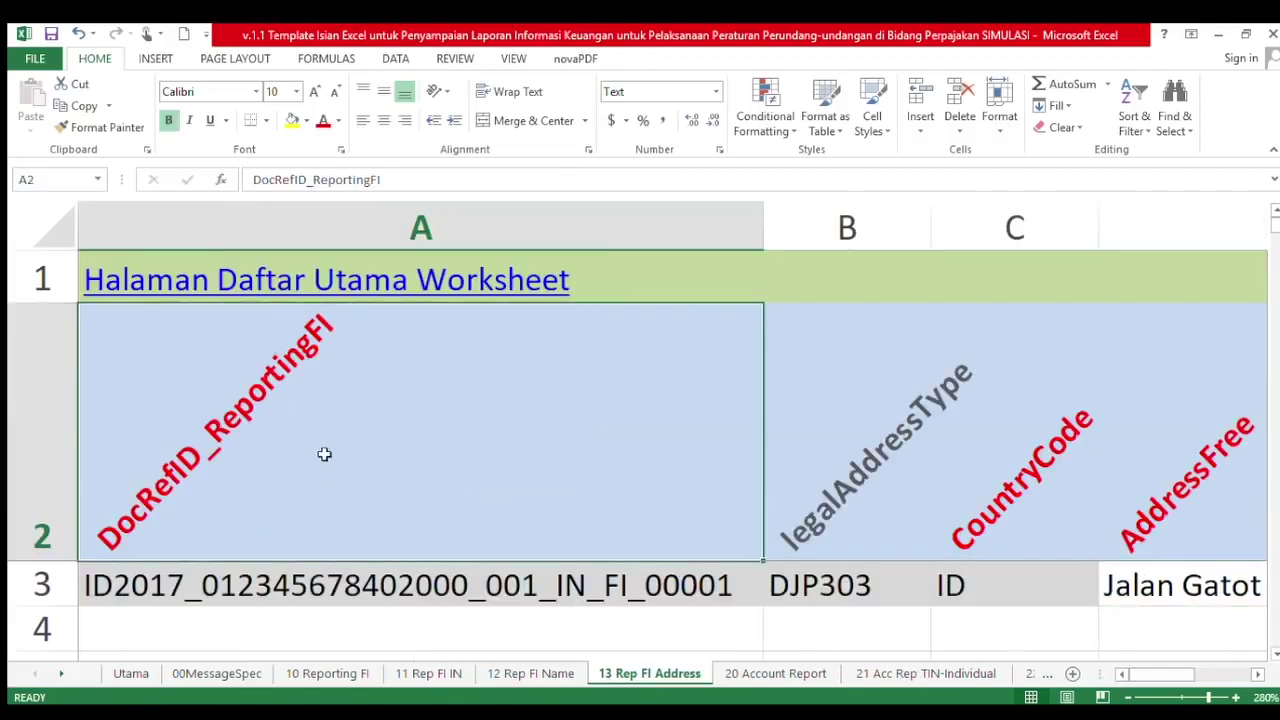
{"action": "left_click", "coordinate": [317, 598]}
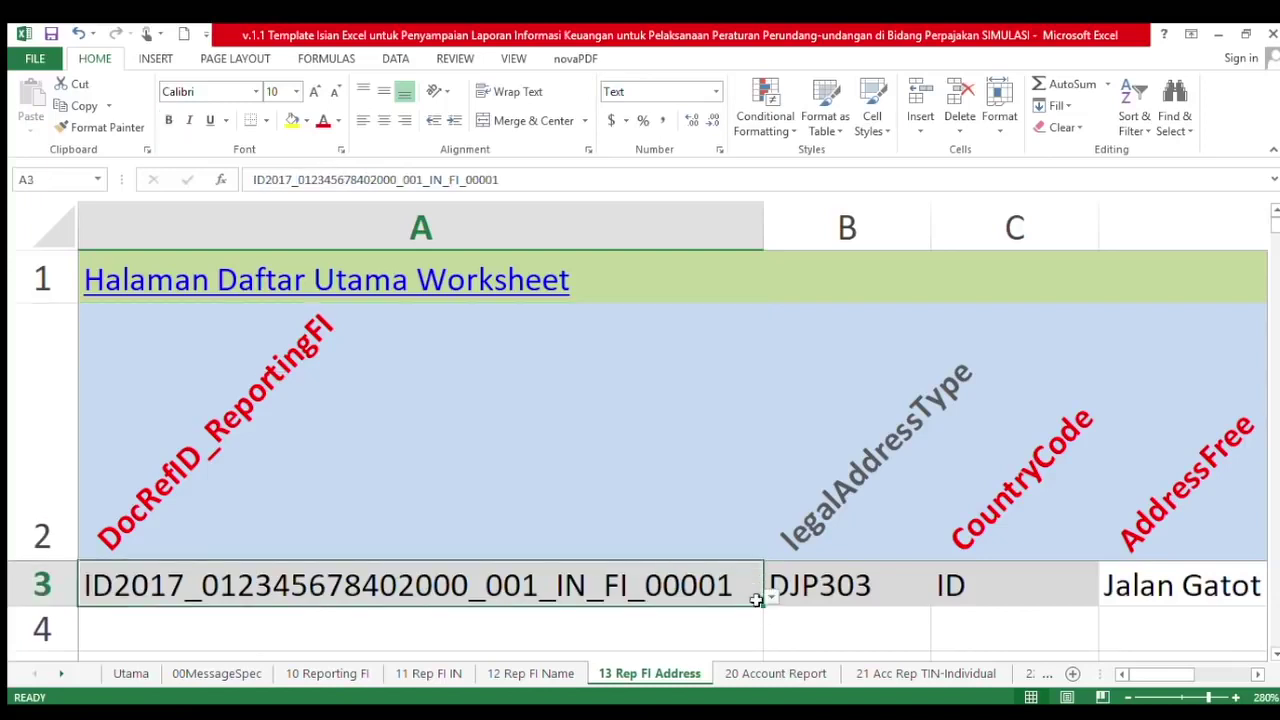
{"action": "key", "text": "ctrl+v"}
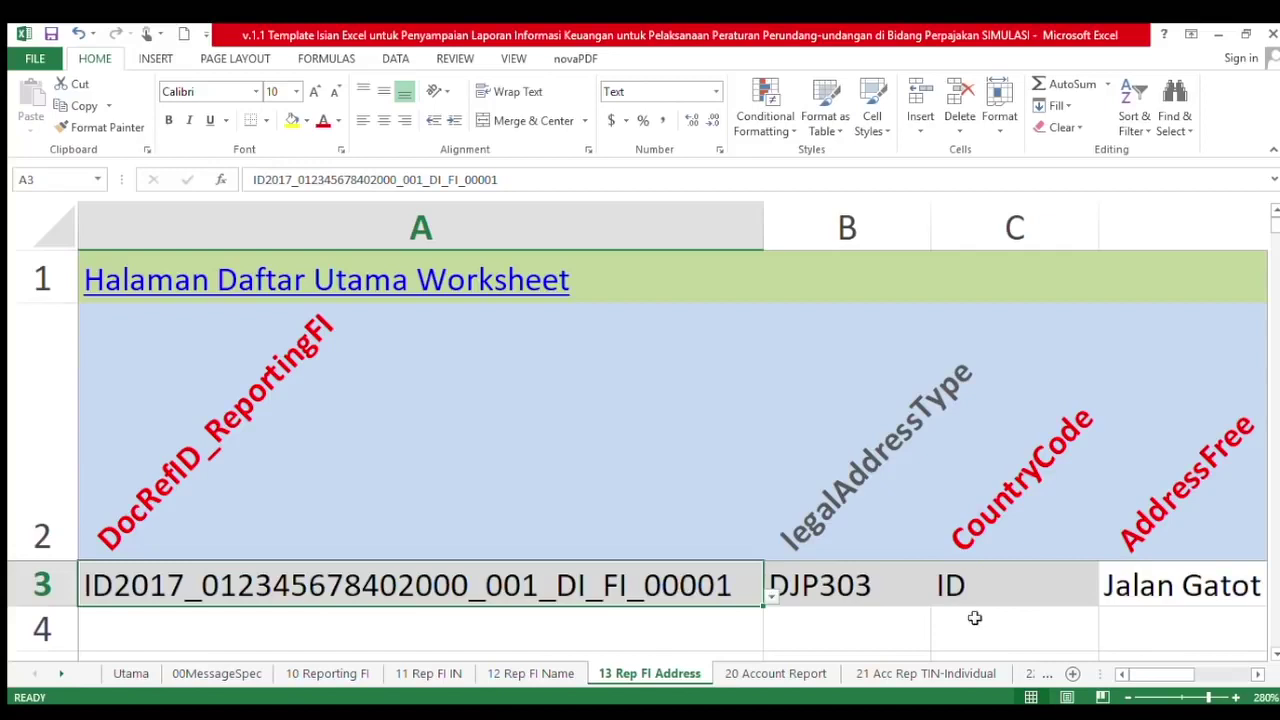
Duplicate the address record in row 3 of the 13 Rep FI Address sheet into row 4
{"action": "left_click", "coordinate": [880, 594]}
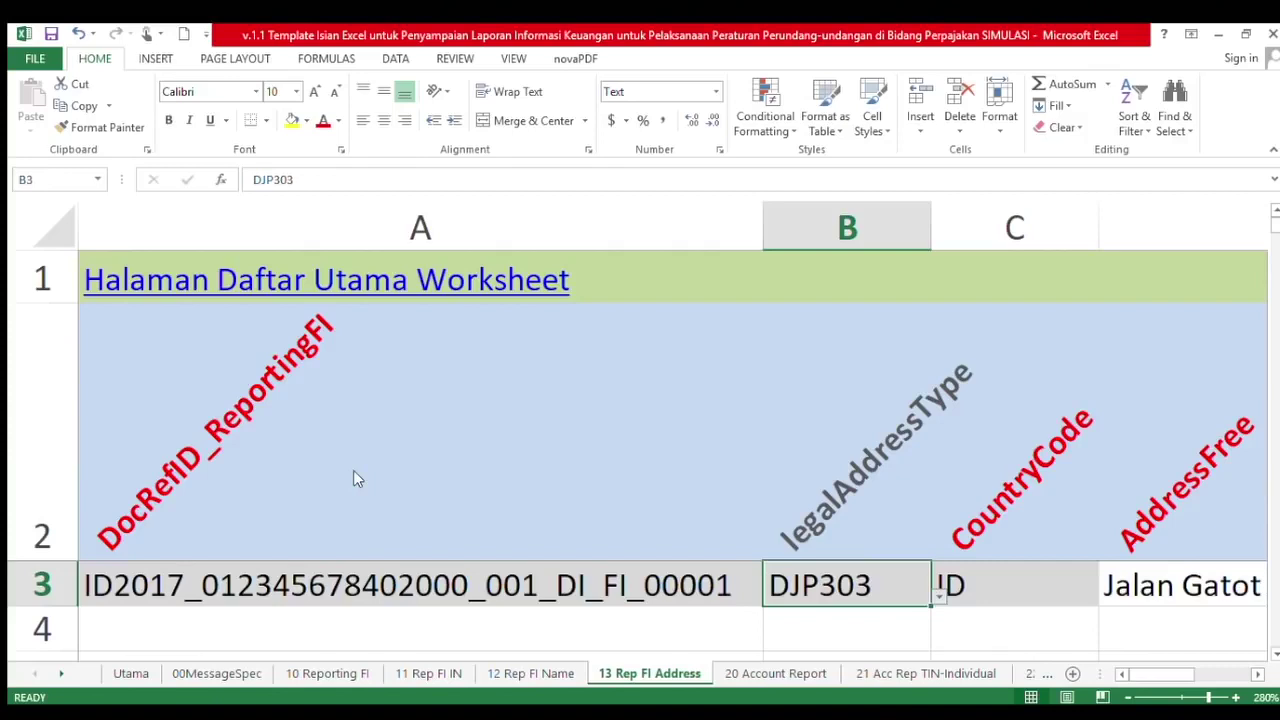
{"action": "left_click", "coordinate": [1257, 674]}
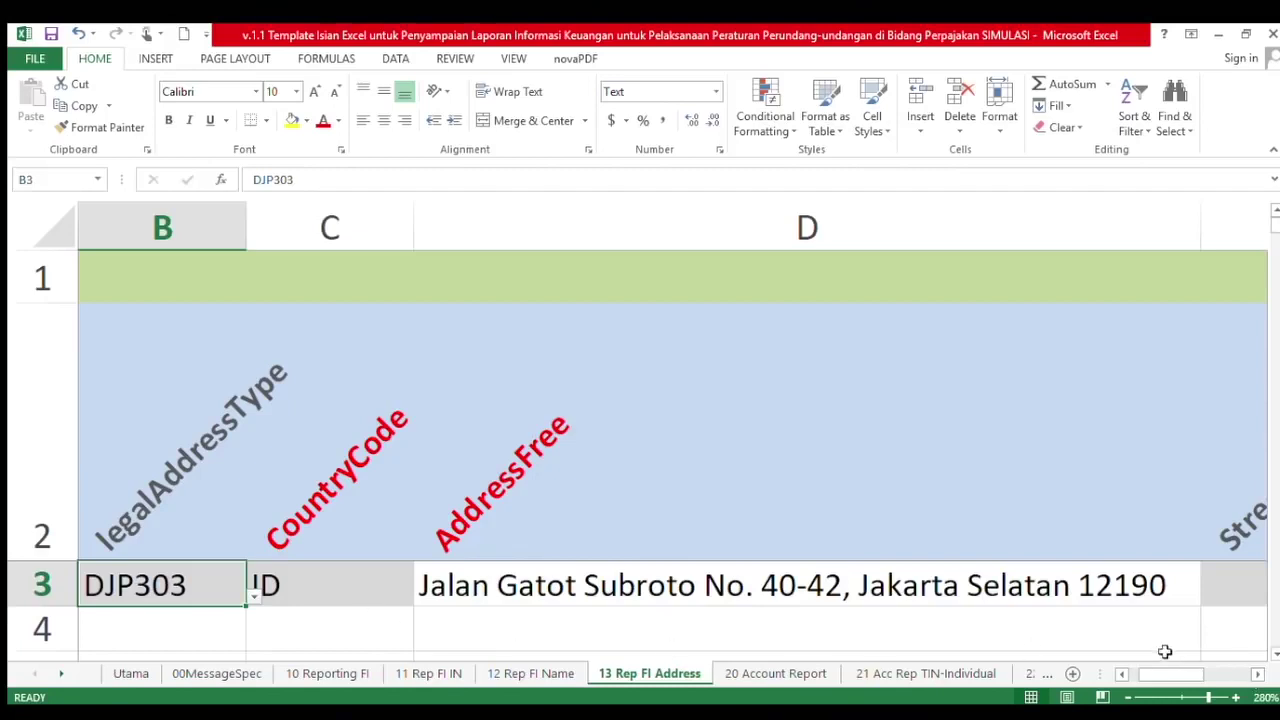
{"action": "left_click_drag", "start_coordinate": [1165, 674], "coordinate": [1155, 674]}
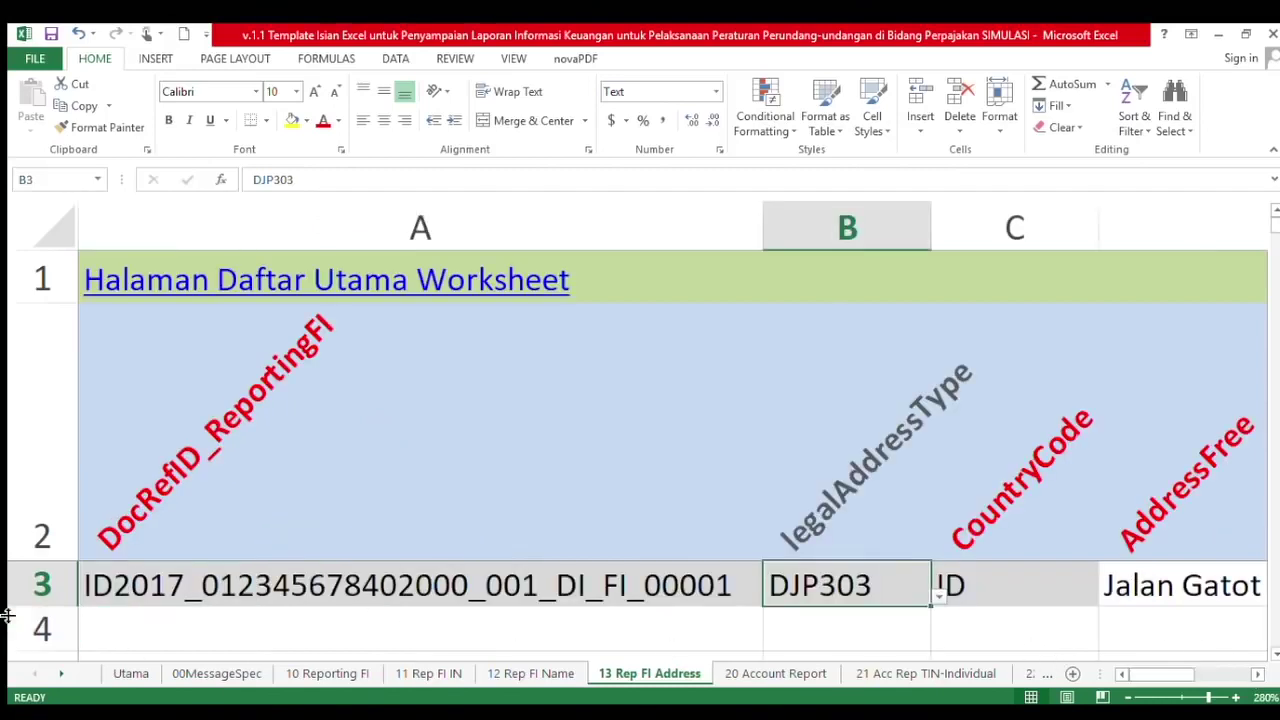
{"action": "left_click", "coordinate": [27, 590]}
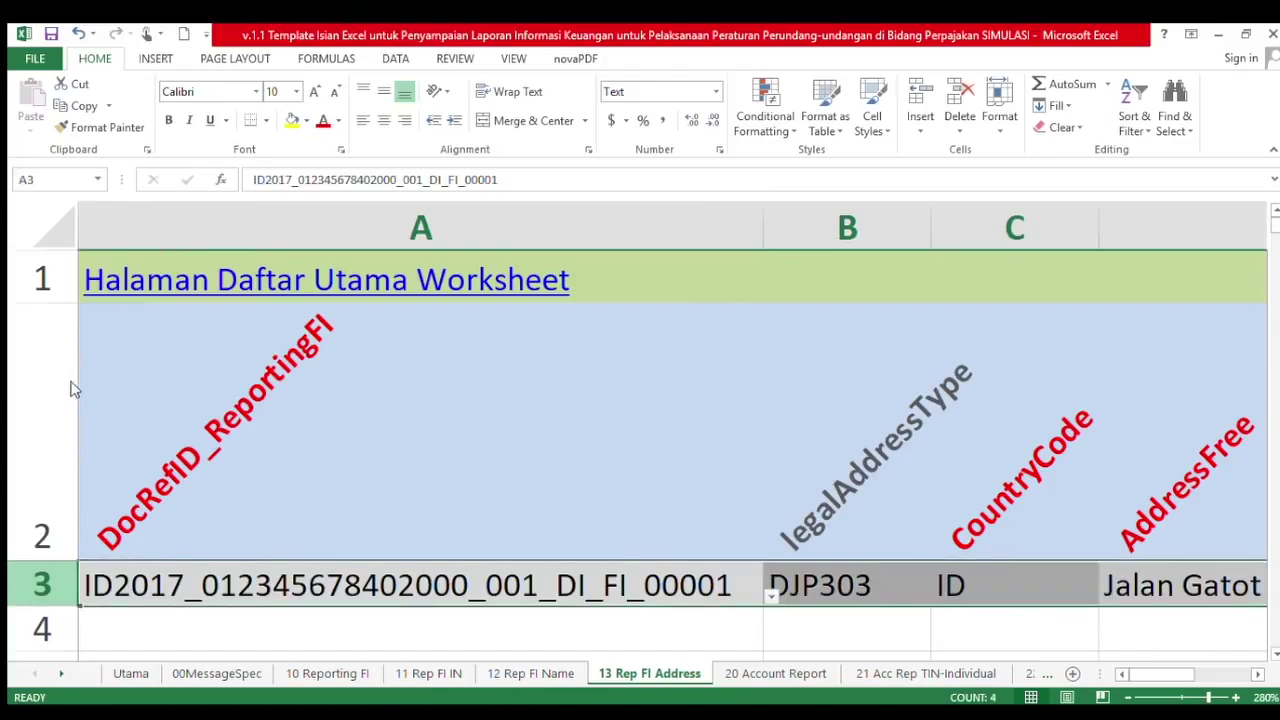
{"action": "key", "text": "ctrl+c"}
{"action": "left_click", "coordinate": [32, 632]}
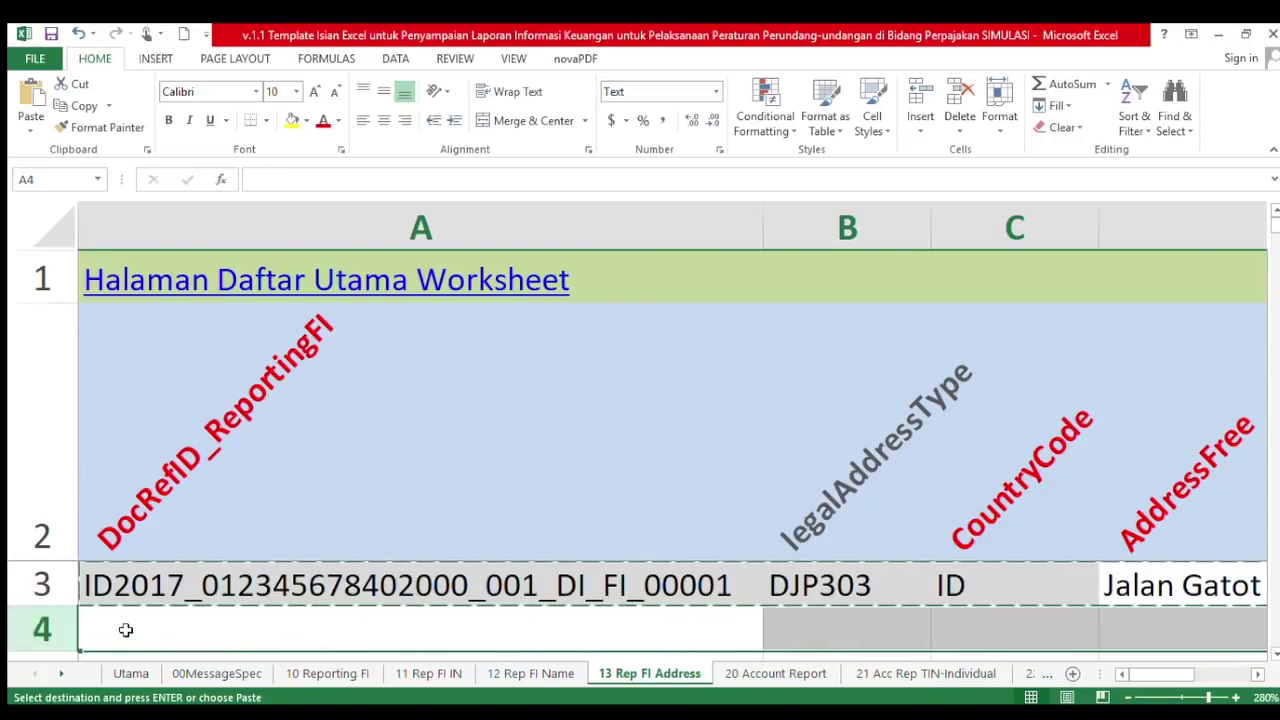
{"action": "key", "text": "ctrl+v"}
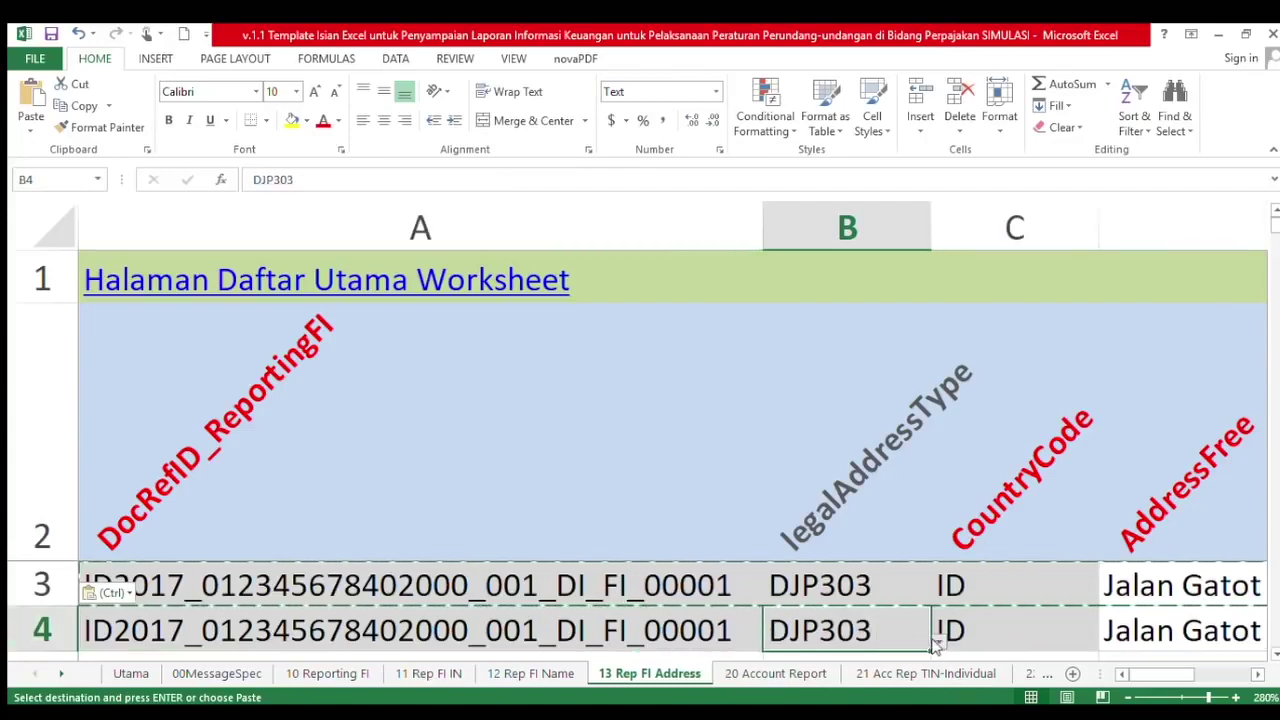
Set legalAddressType in B4 to DJP301 and compare the row 4 address entries with row 3
{"action": "key", "text": "ctrl+z"}
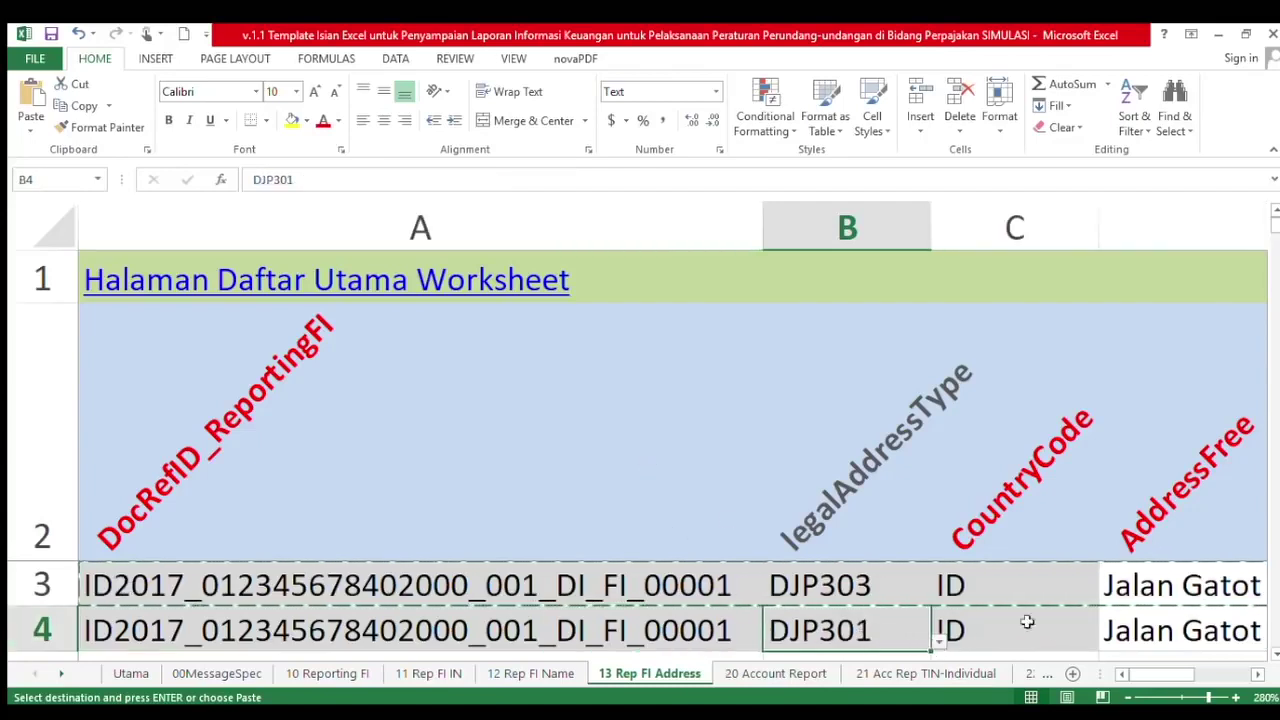
{"action": "left_click", "coordinate": [1121, 626]}
{"action": "key", "text": "Right"}
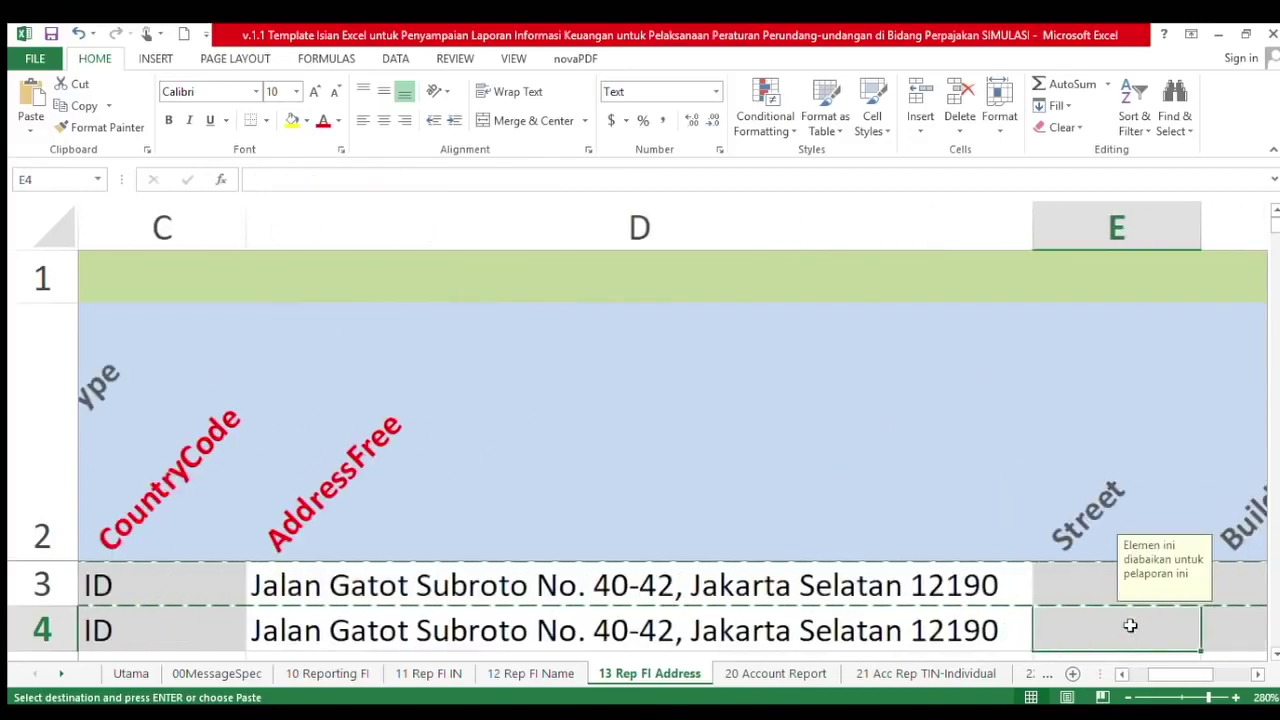
{"action": "key", "text": "Left"}
{"action": "key", "text": "Left"}
{"action": "key", "text": "Left"}
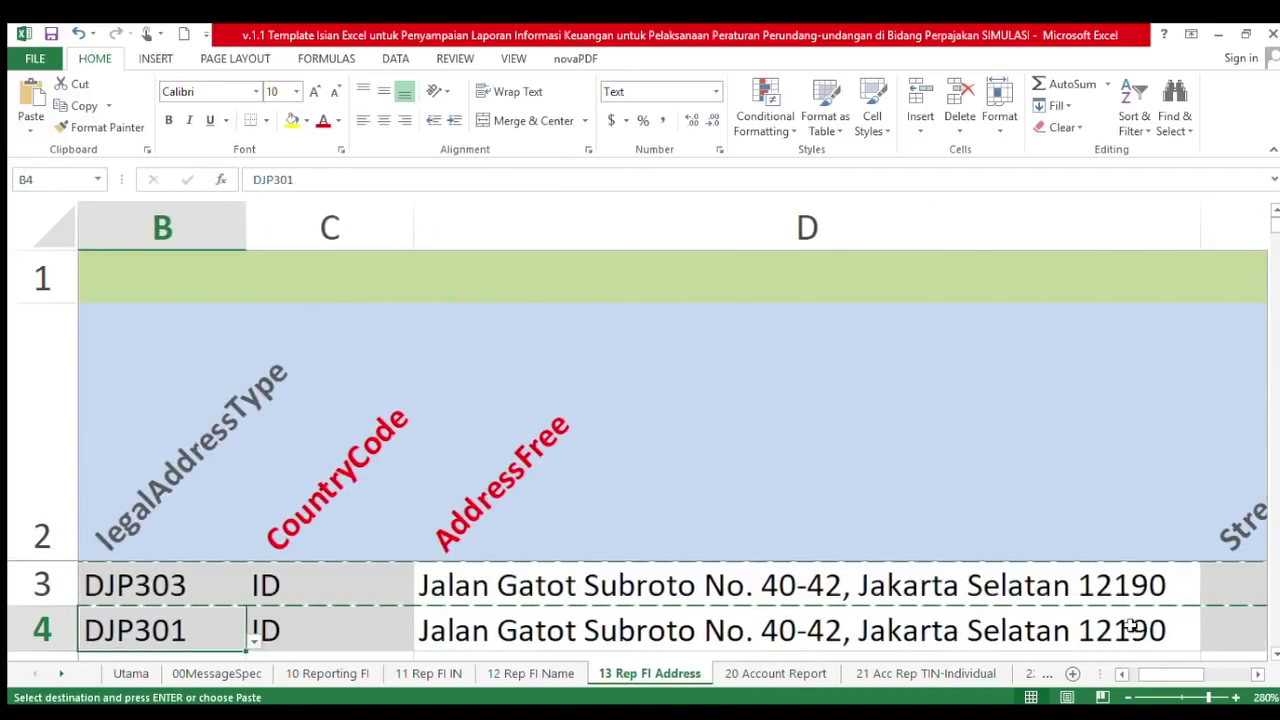
{"action": "key", "text": "Up"}
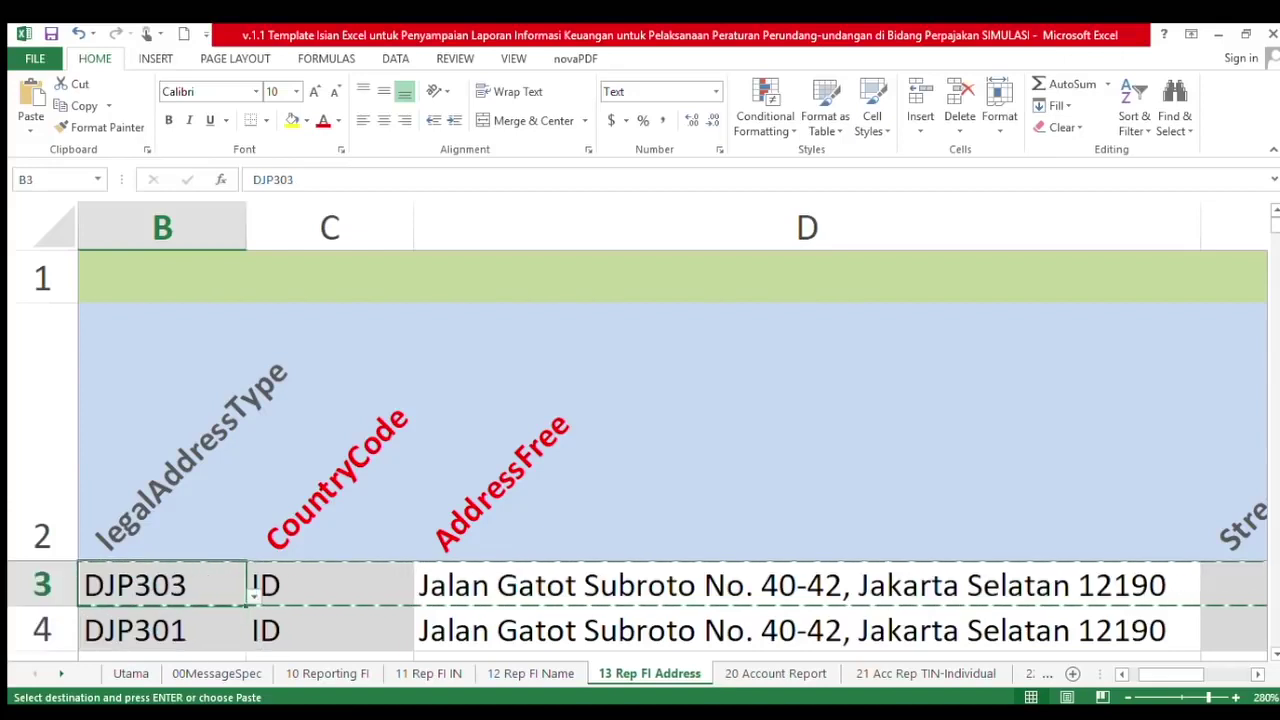
Replace the street name in the AddressFree entry in D4 with a different one and select its building number for editing
{"action": "double_click", "coordinate": [678, 630]}
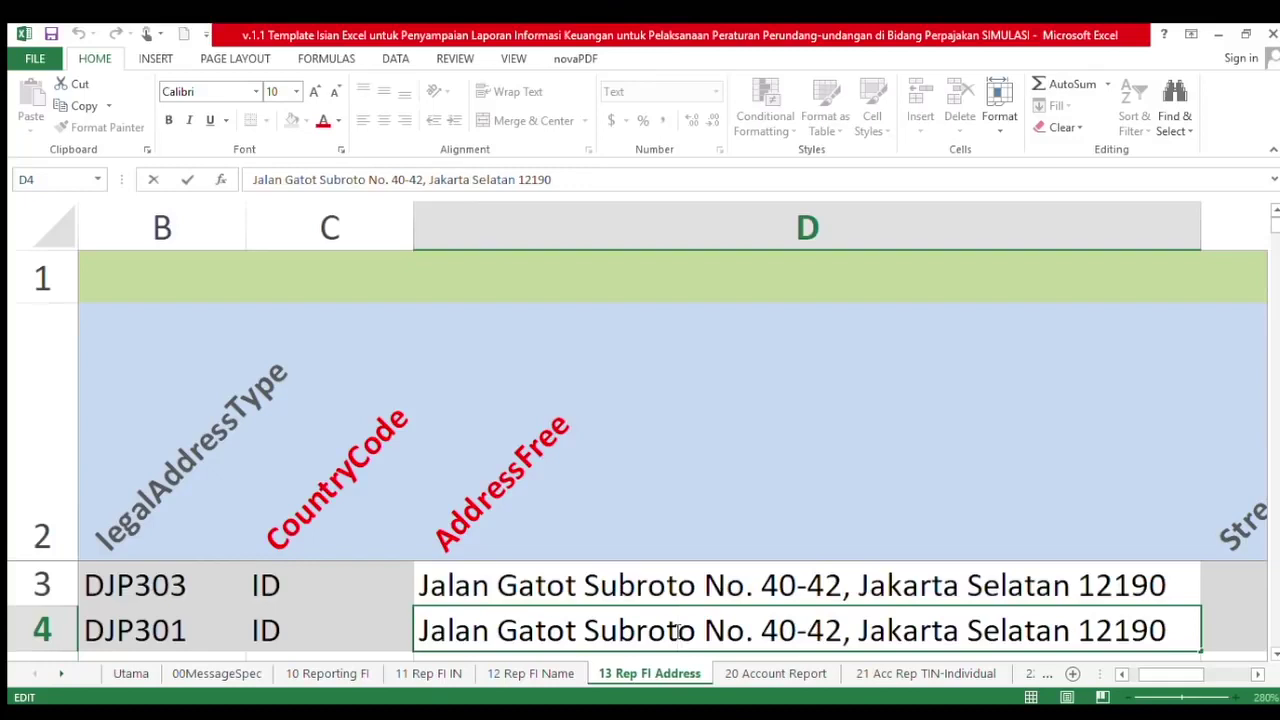
{"action": "left_click_drag", "start_coordinate": [691, 645], "coordinate": [491, 626]}
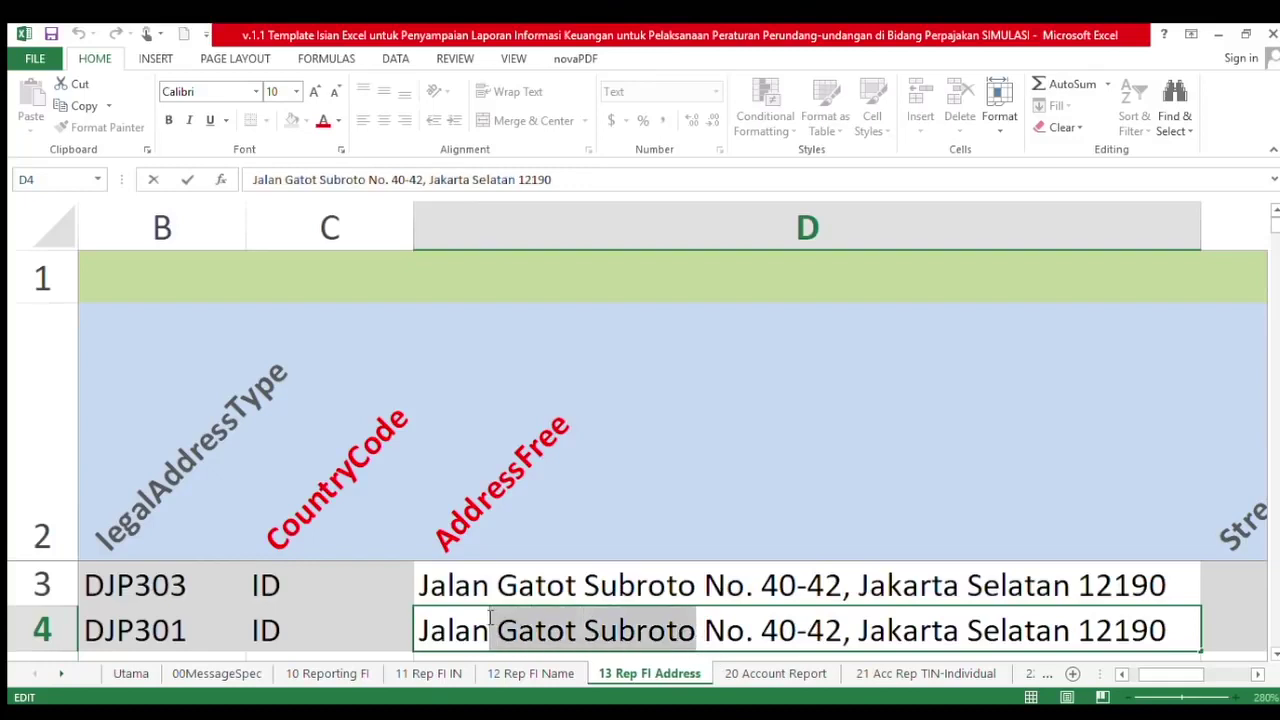
{"action": "key", "text": "BackSpace"}
{"action": "type", "text": "Kemana Ya"}
{"action": "left_click", "coordinate": [338, 585]}
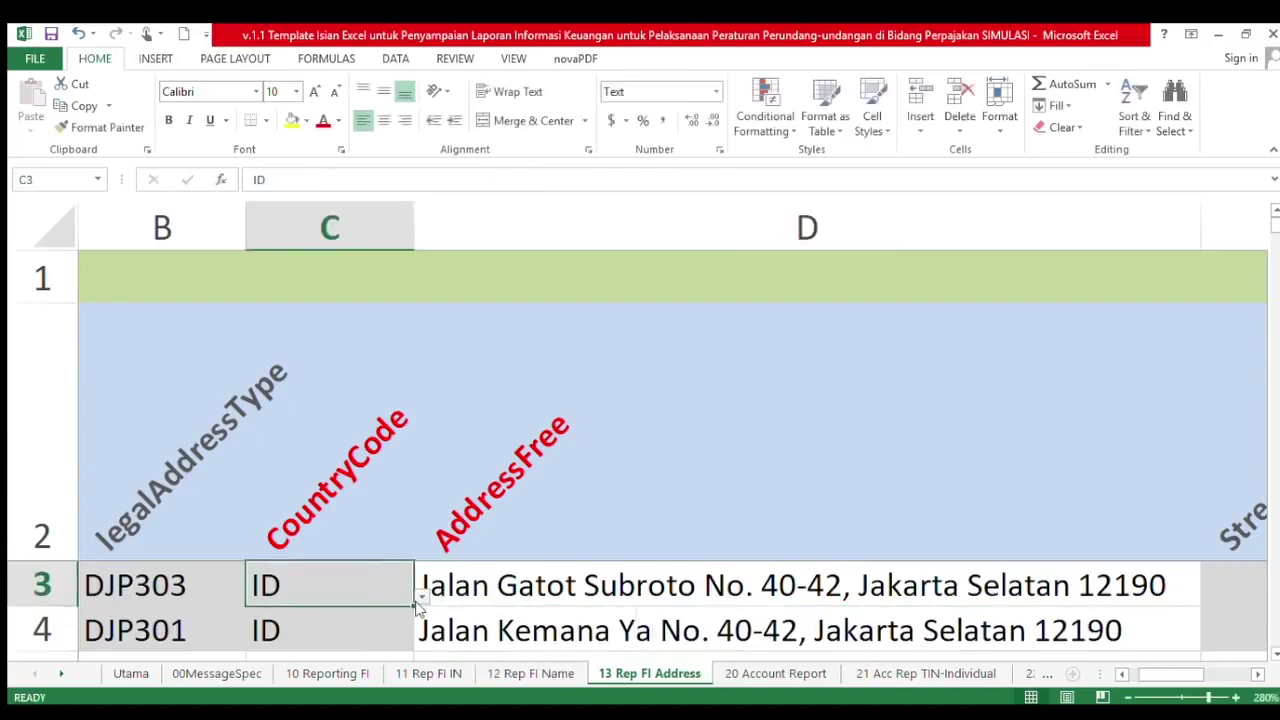
{"action": "double_click", "coordinate": [726, 630]}
{"action": "left_click_drag", "start_coordinate": [726, 638], "coordinate": [792, 660]}
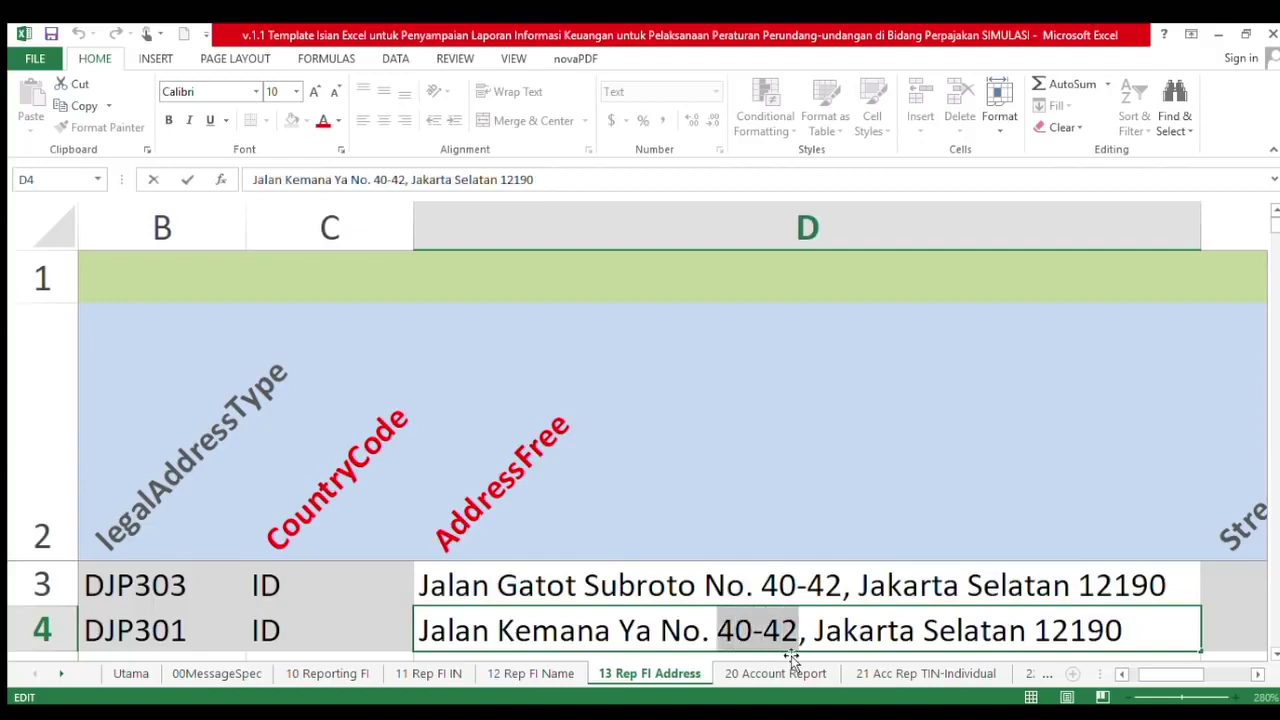
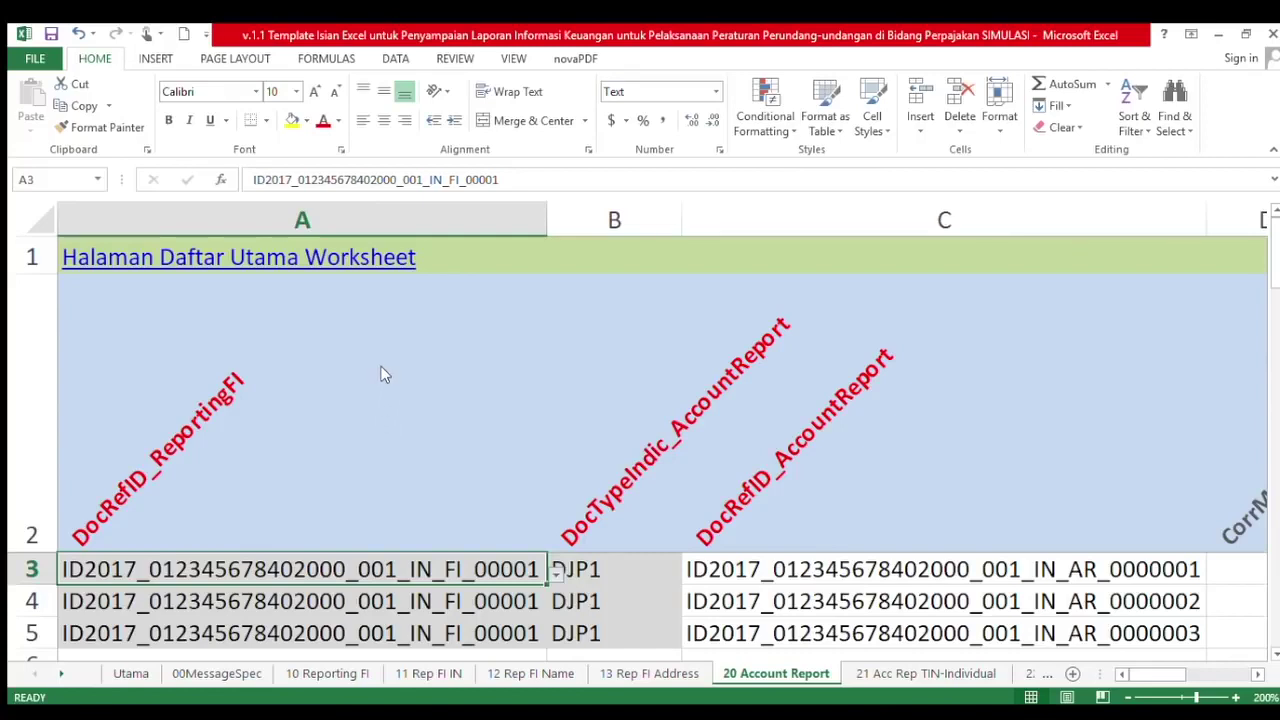
On the 20 Account Report sheet, set DocRefID_ReportingFI in A3 to the reference ending in DI_FI_00001
{"action": "key", "text": "ctrl+z"}
{"action": "left_click", "coordinate": [608, 574]}
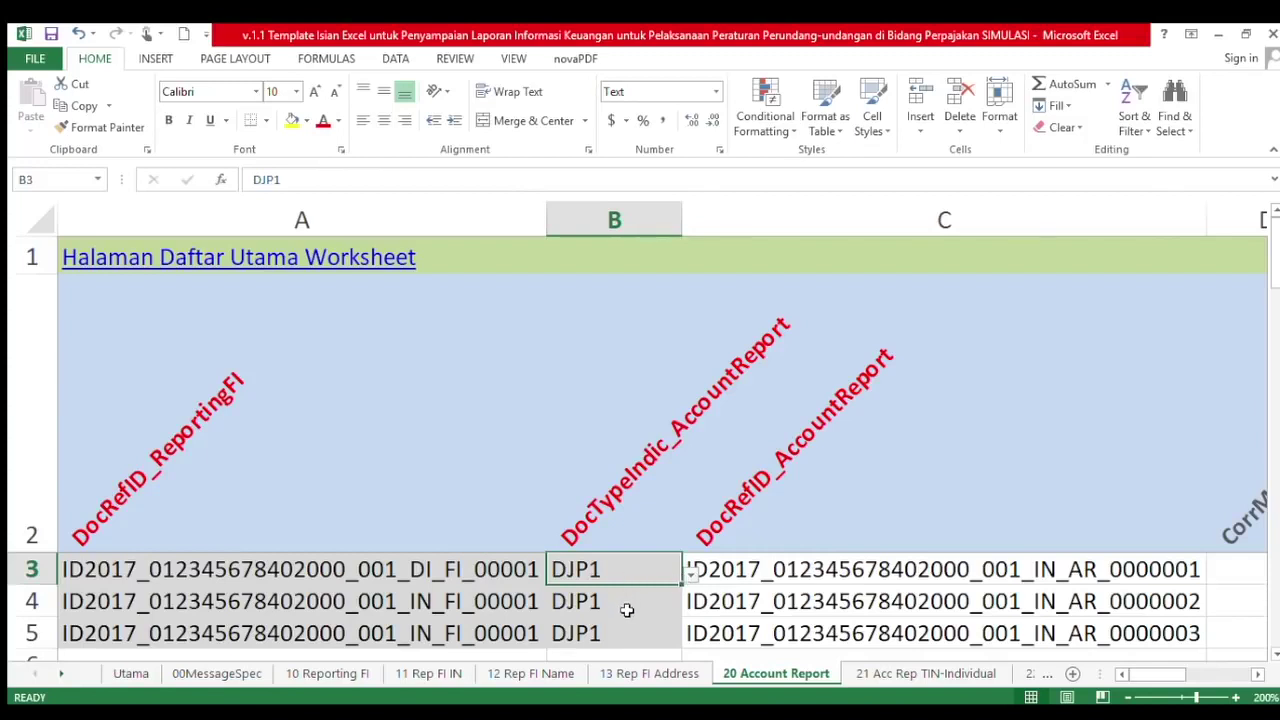
{"action": "left_click", "coordinate": [538, 600]}
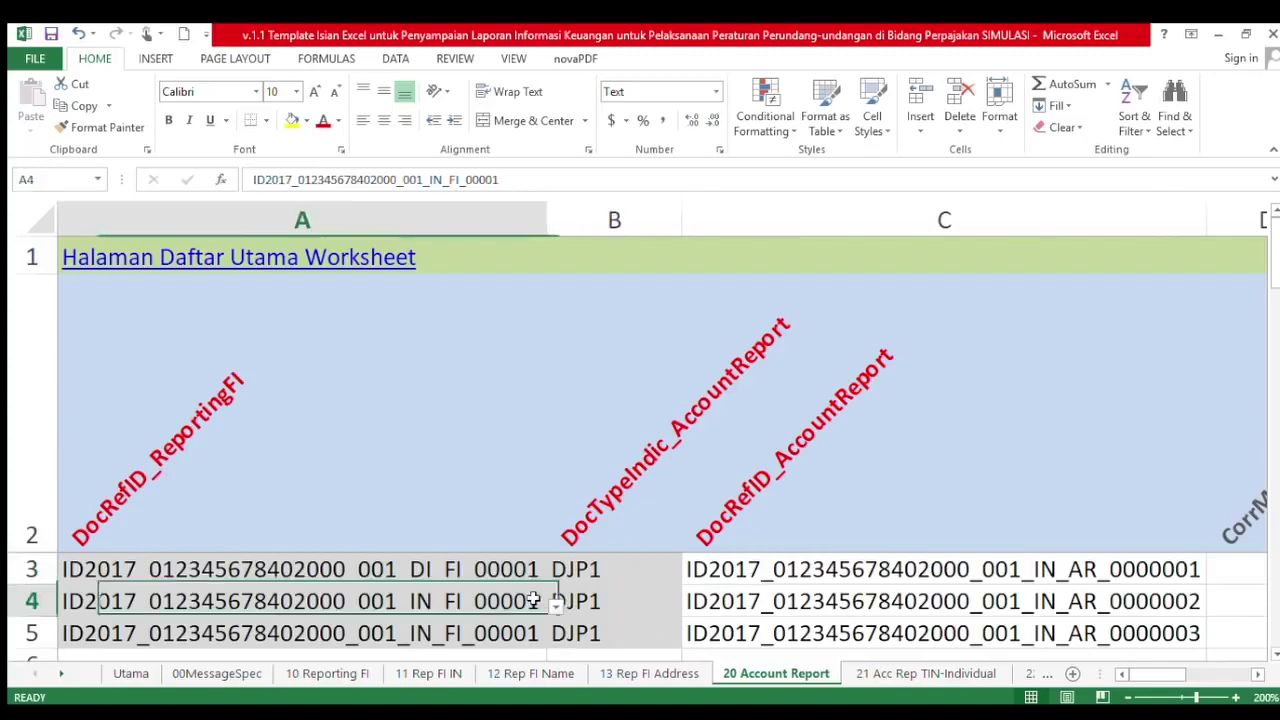
{"action": "left_click", "coordinate": [552, 601]}
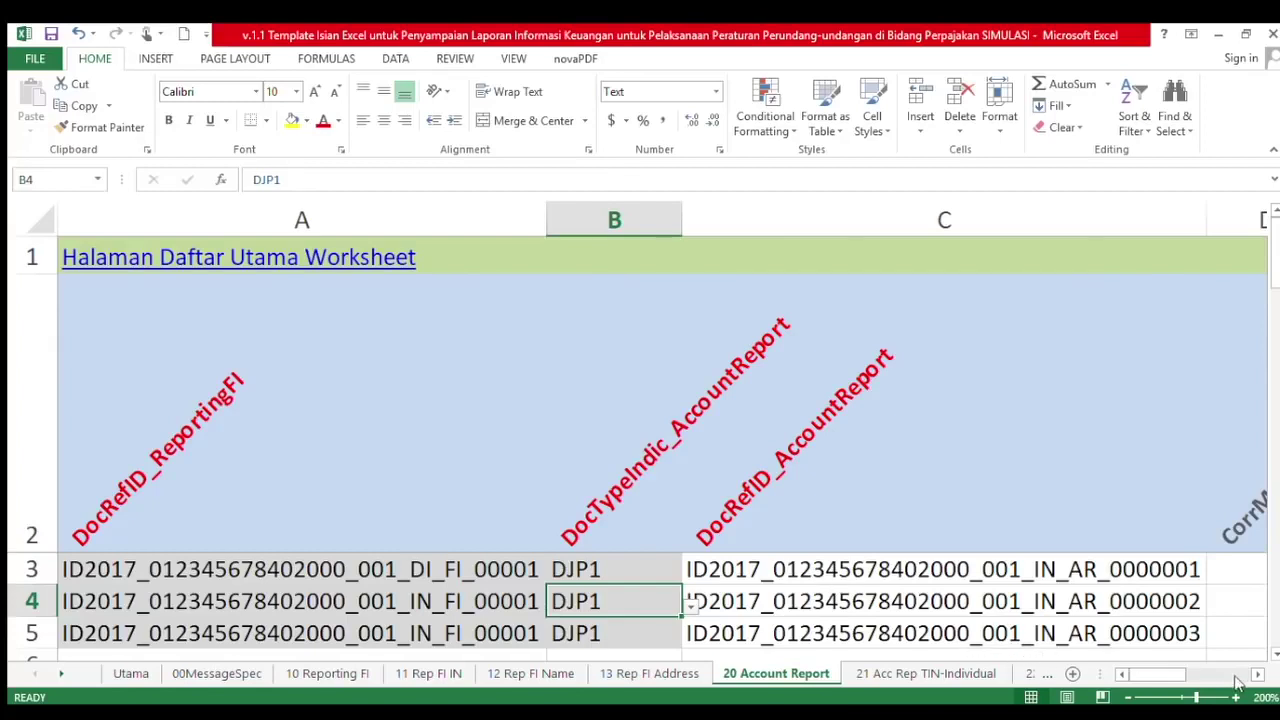
Replace IN with DI in the DocRefID_AccountReport reference in C3, keeping the ending AR_0000001
{"action": "left_click", "coordinate": [800, 580]}
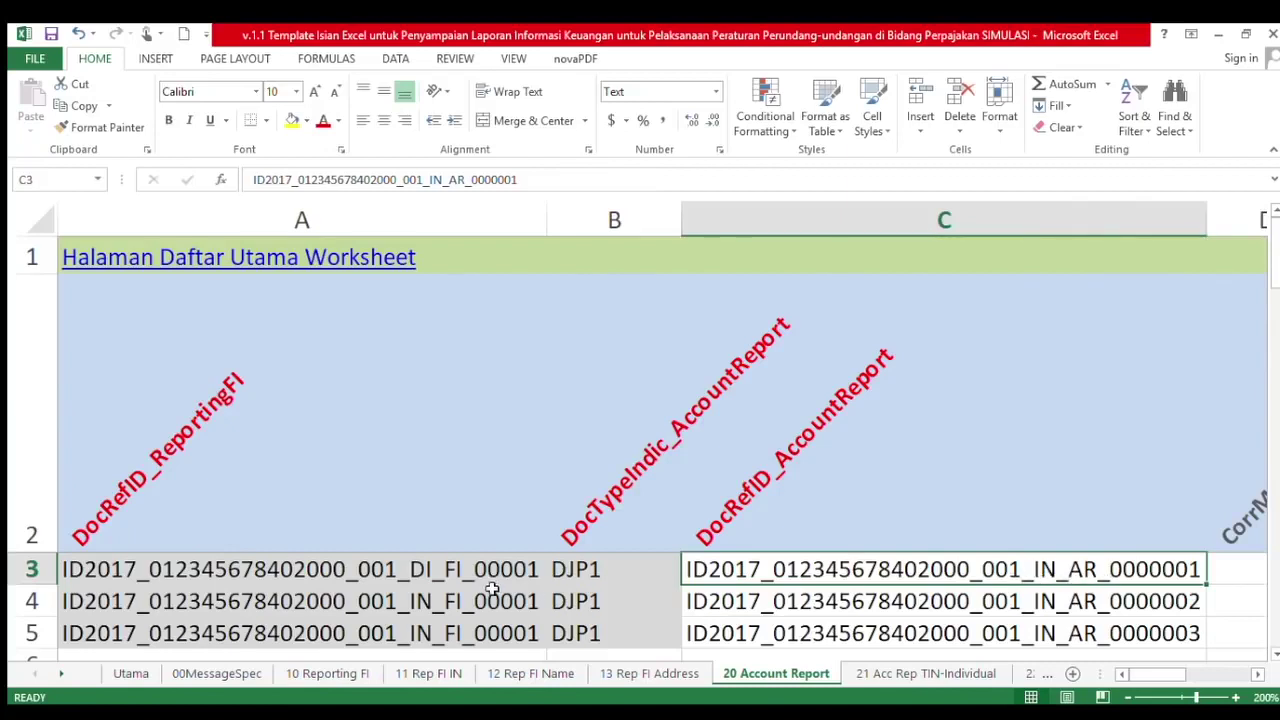
{"action": "double_click", "coordinate": [1053, 569]}
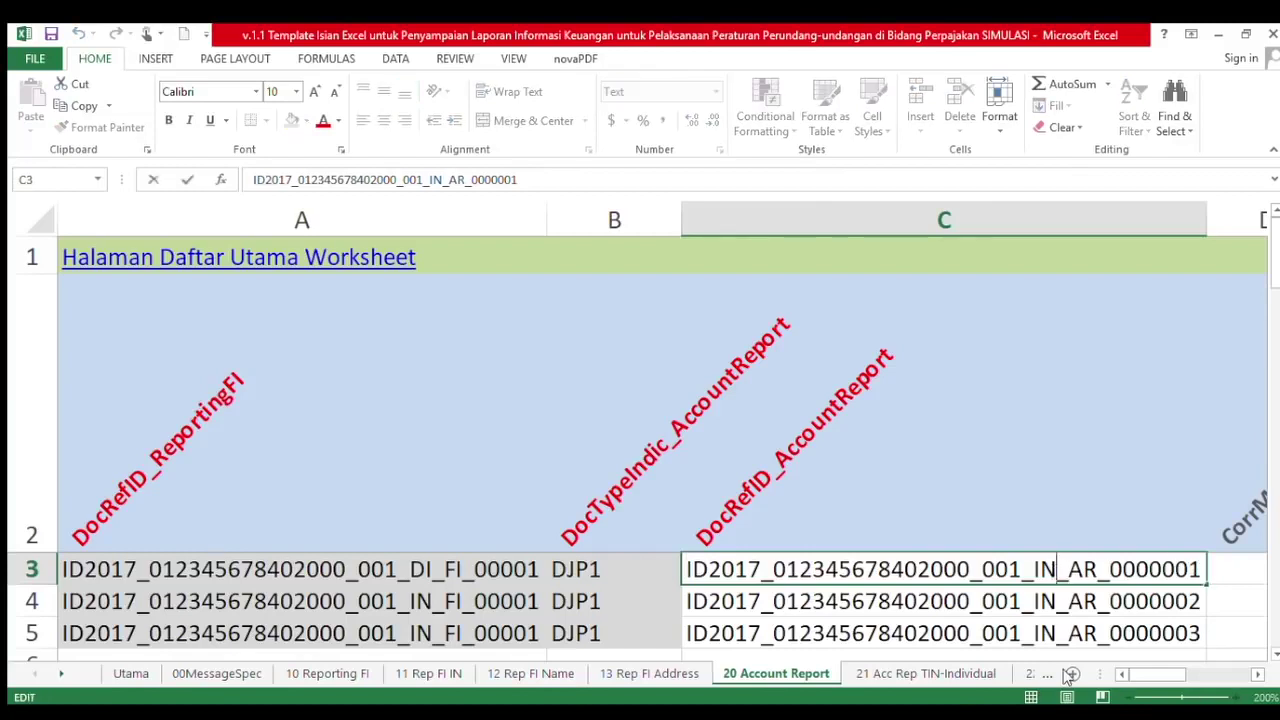
{"action": "key", "text": "BackSpace"}
{"action": "key", "text": "BackSpace"}
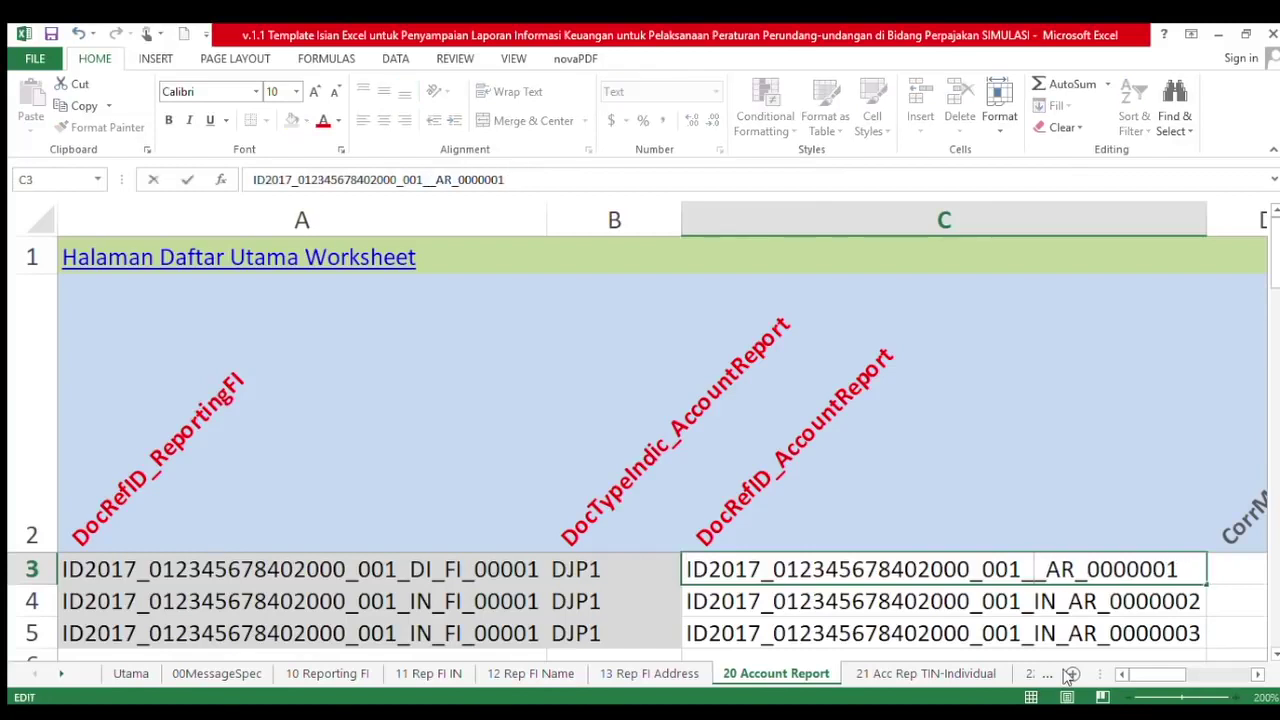
{"action": "type", "text": "DI"}
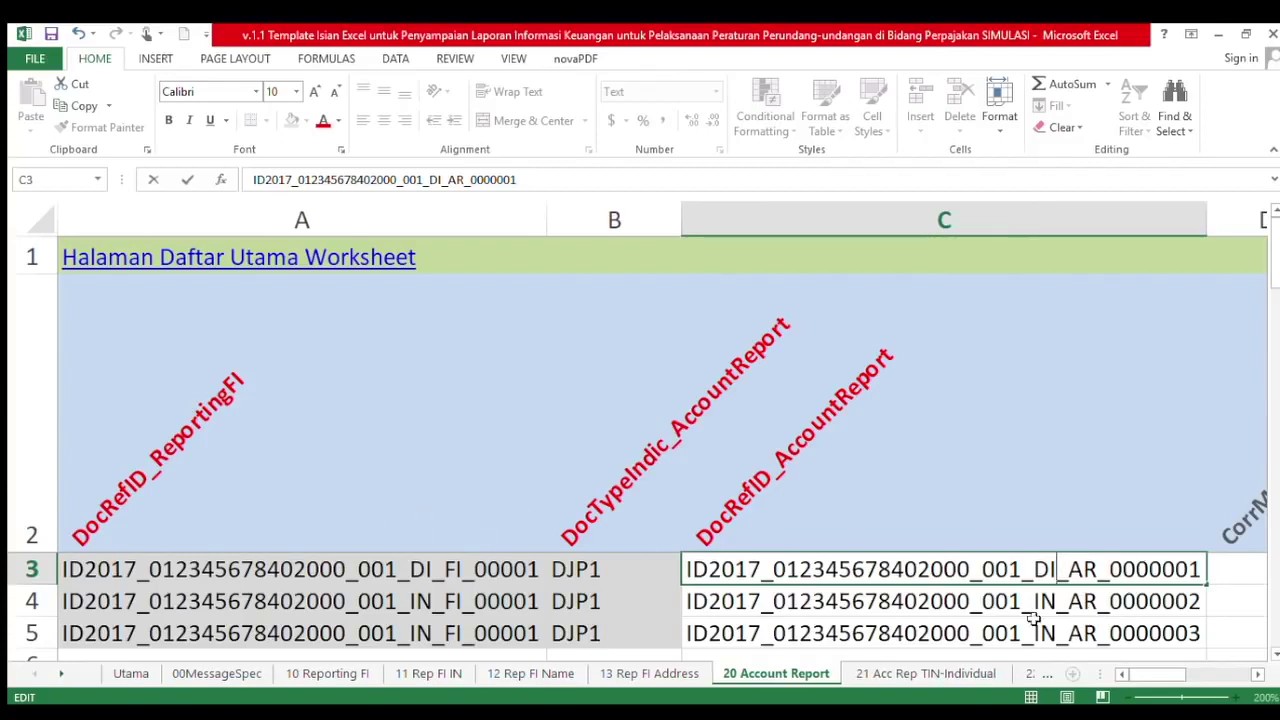
{"action": "left_click", "coordinate": [1088, 572]}
{"action": "left_click_drag", "start_coordinate": [1081, 572], "coordinate": [1074, 576]}
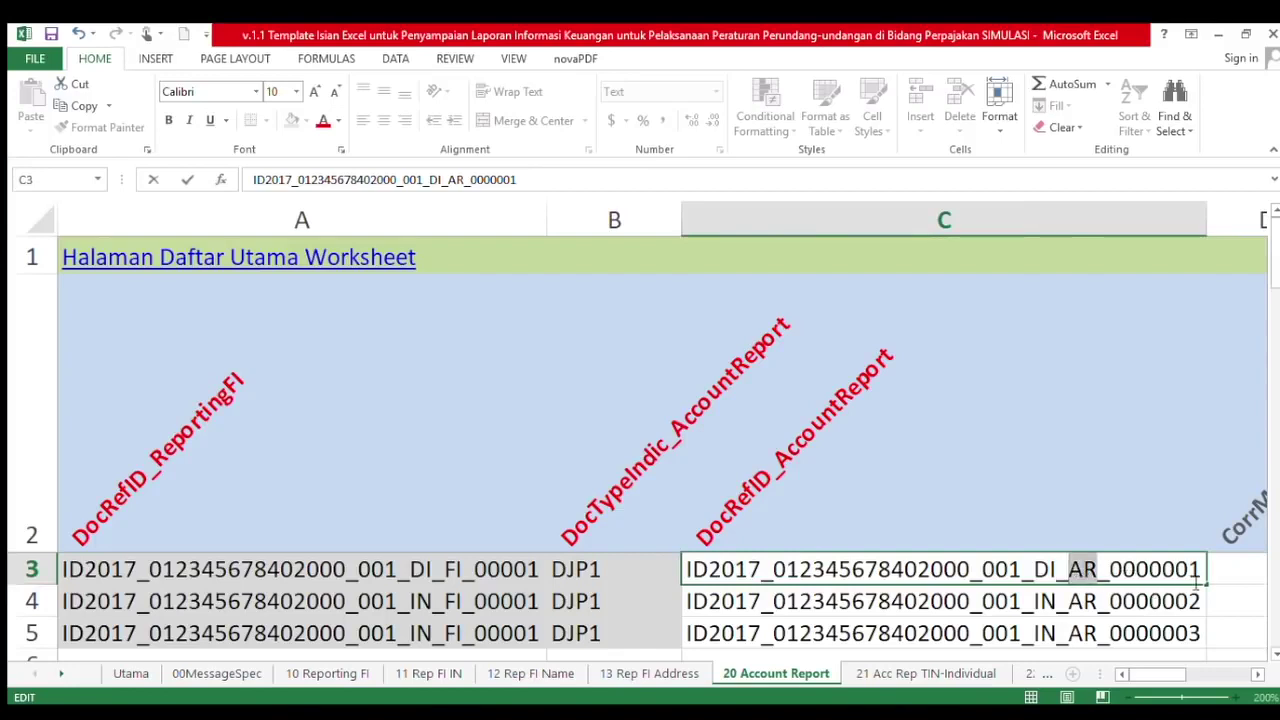
{"action": "left_click_drag", "start_coordinate": [1199, 578], "coordinate": [1111, 572]}
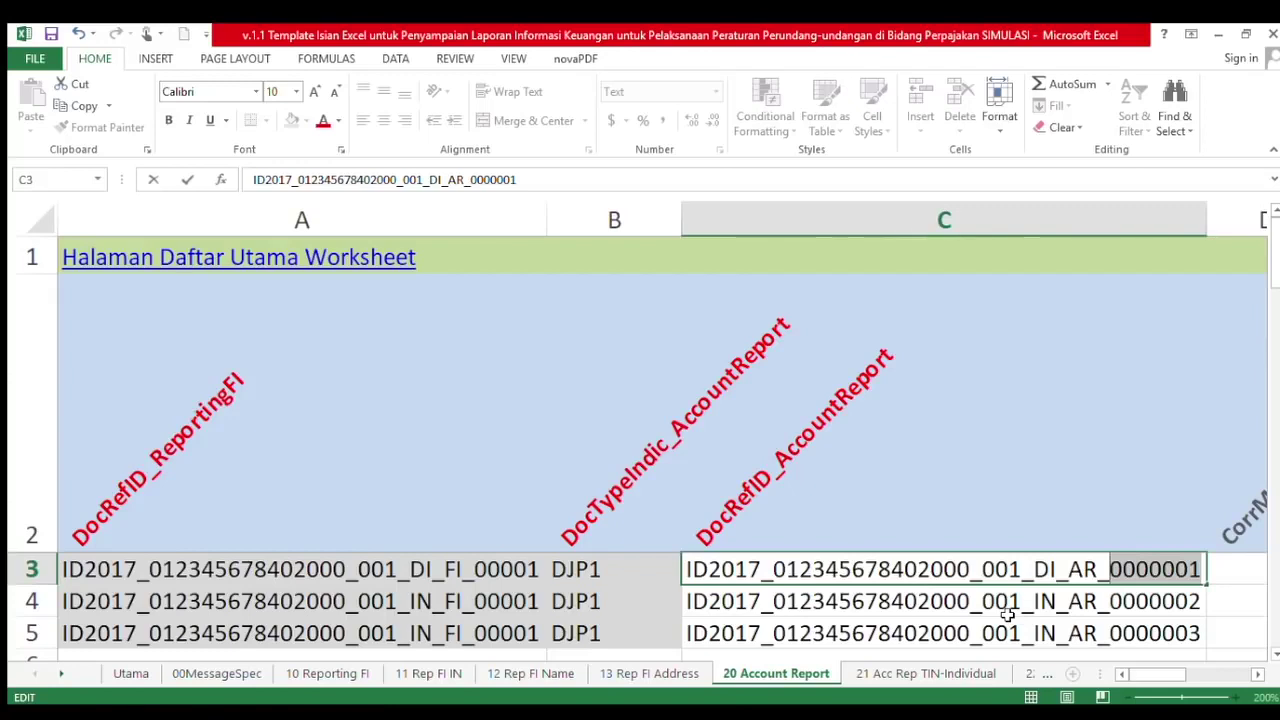
{"action": "key", "text": "Return"}
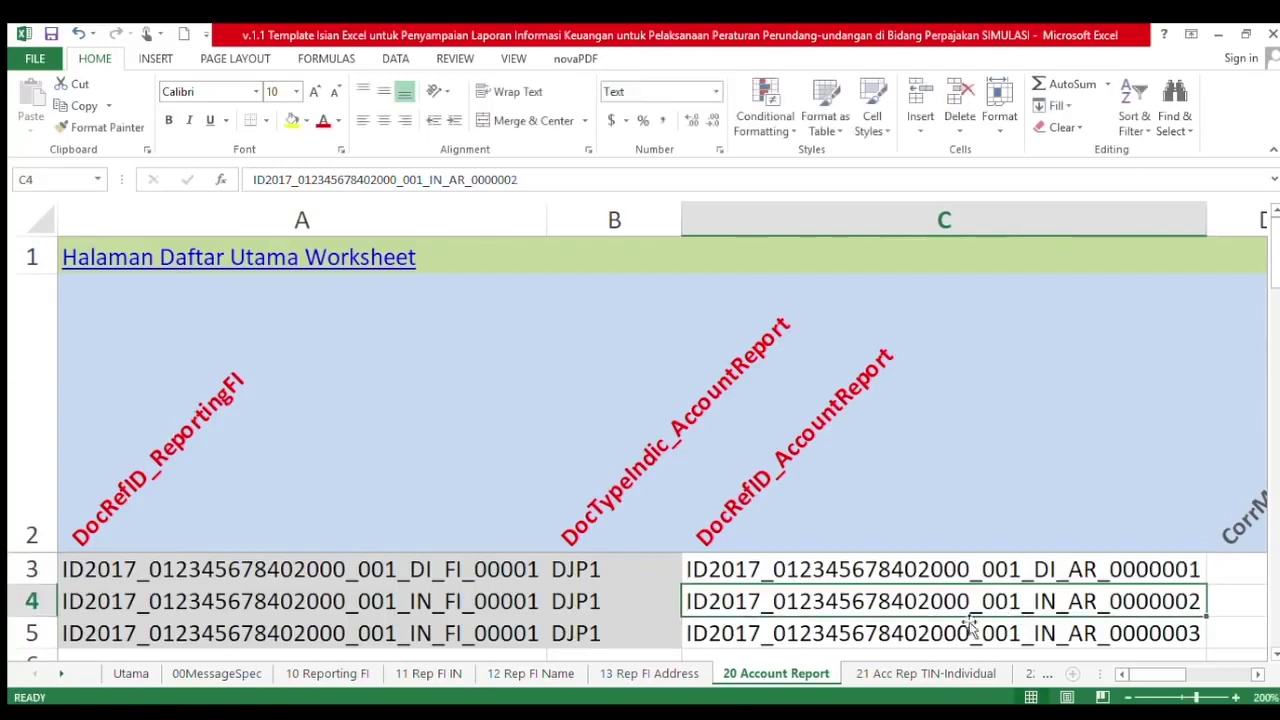
Set DocRefID_ReportingFI in A4 to the reference ending in CI_FI_00001
{"action": "left_click", "coordinate": [445, 606]}
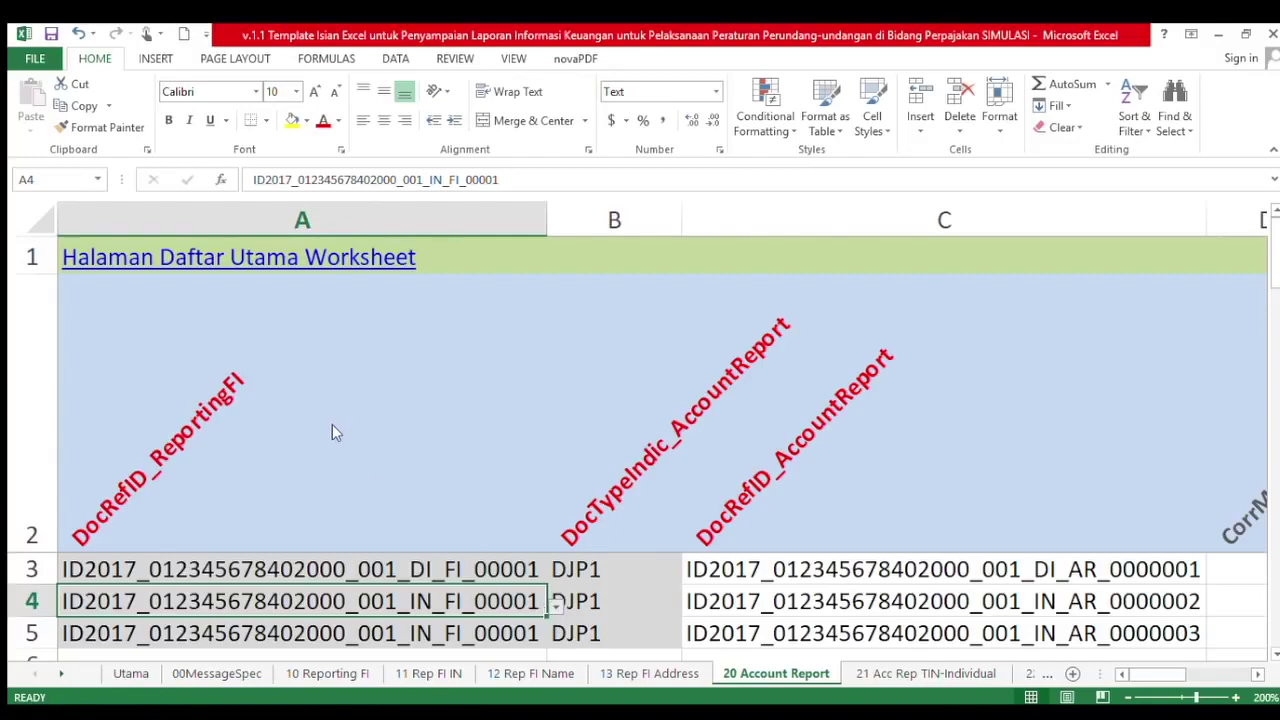
{"action": "left_click", "coordinate": [556, 607]}
{"action": "left_click", "coordinate": [536, 640]}
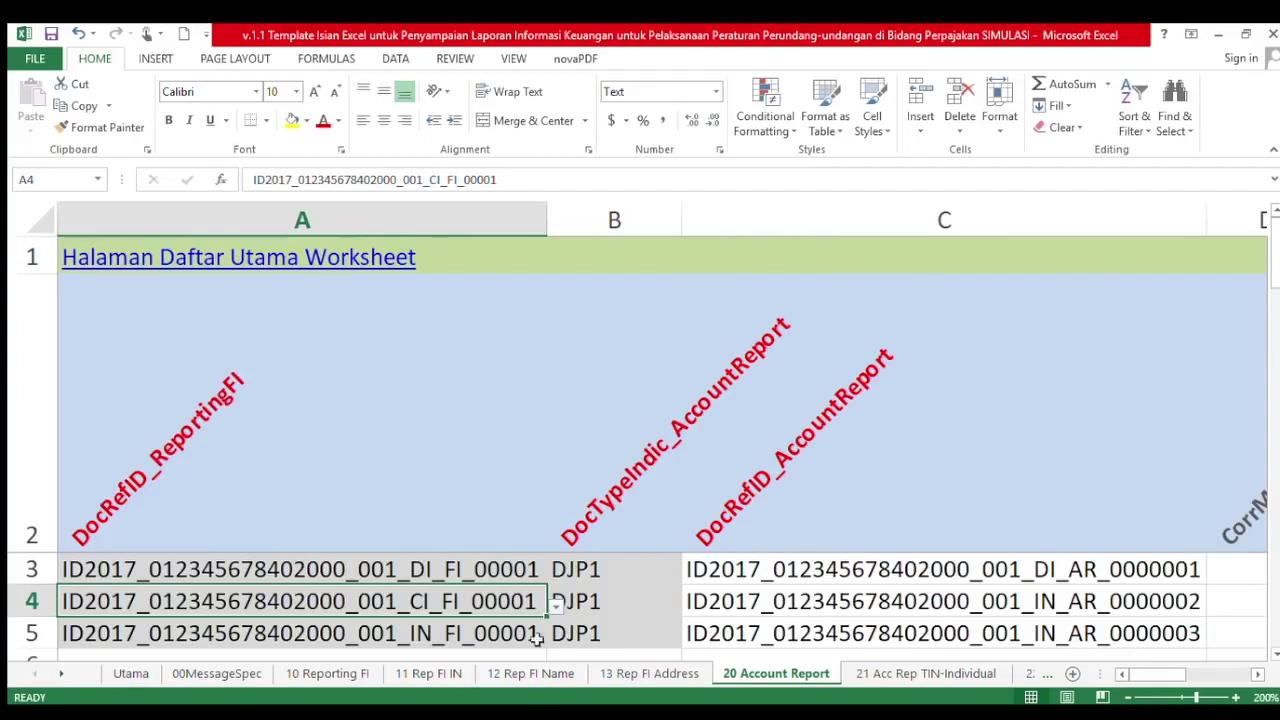
Change the DocRefID_AccountReport reference in C4 so that it ends in CI_AR_0000001 and compare it with C3
{"action": "left_click", "coordinate": [748, 601]}
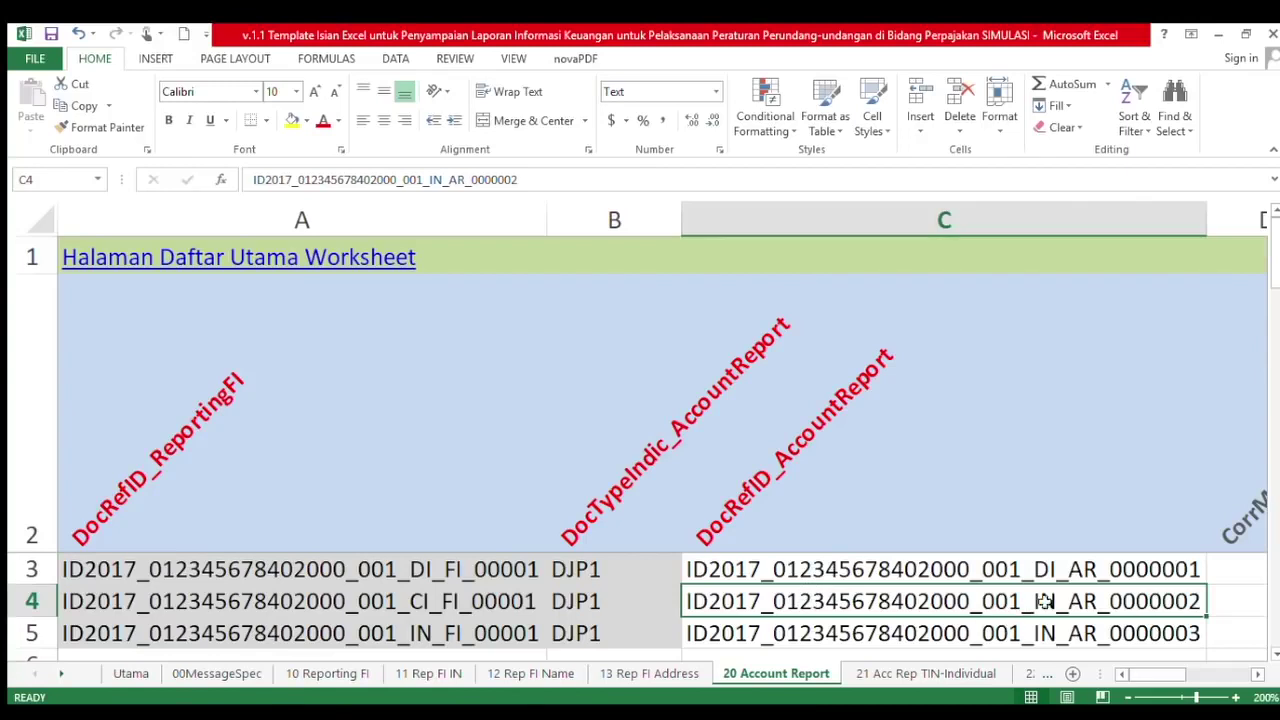
{"action": "double_click", "coordinate": [1195, 601]}
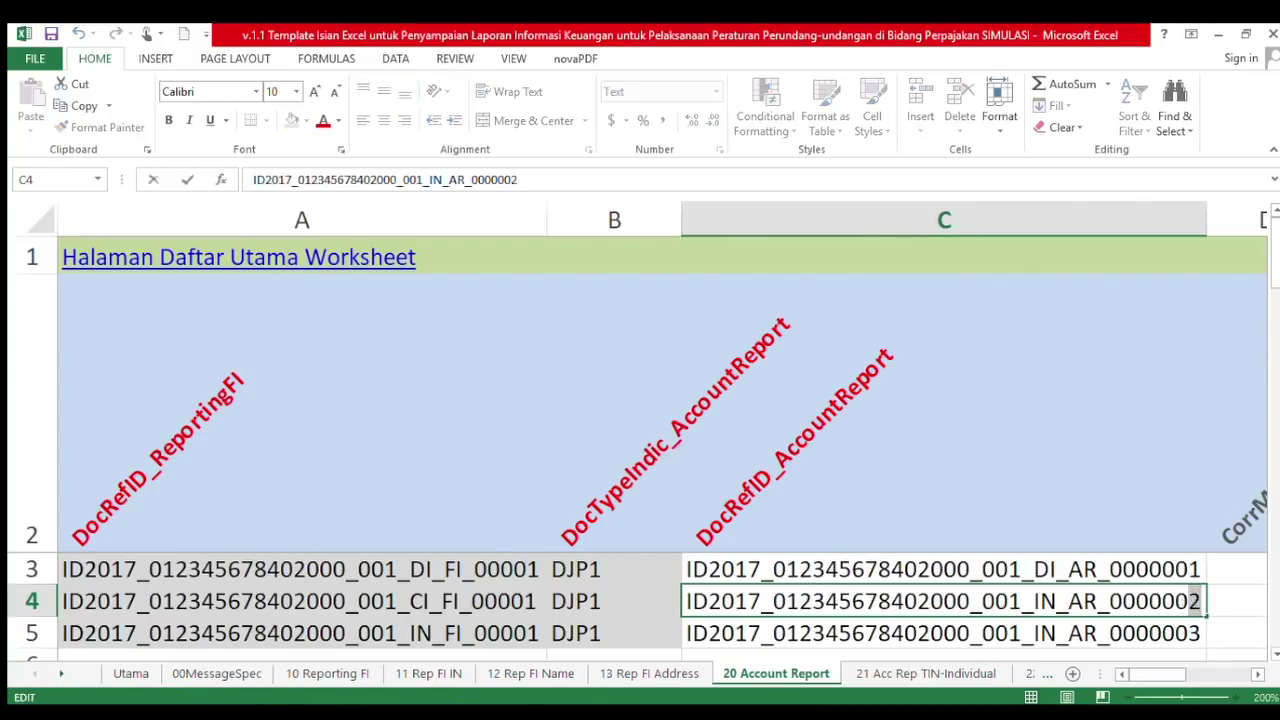
{"action": "key", "text": "BackSpace"}
{"action": "type", "text": "1"}
{"action": "left_click", "coordinate": [1034, 603]}
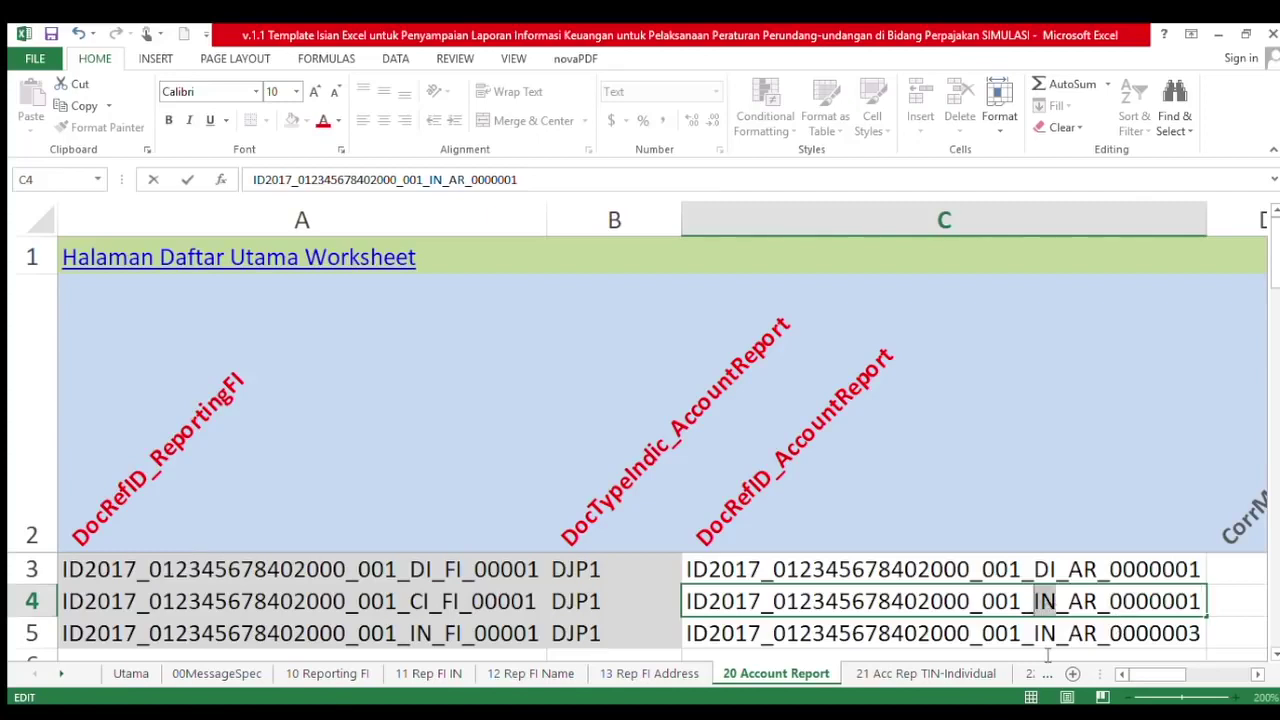
{"action": "key", "text": "Delete"}
{"action": "key", "text": "Delete"}
{"action": "type", "text": "CI"}
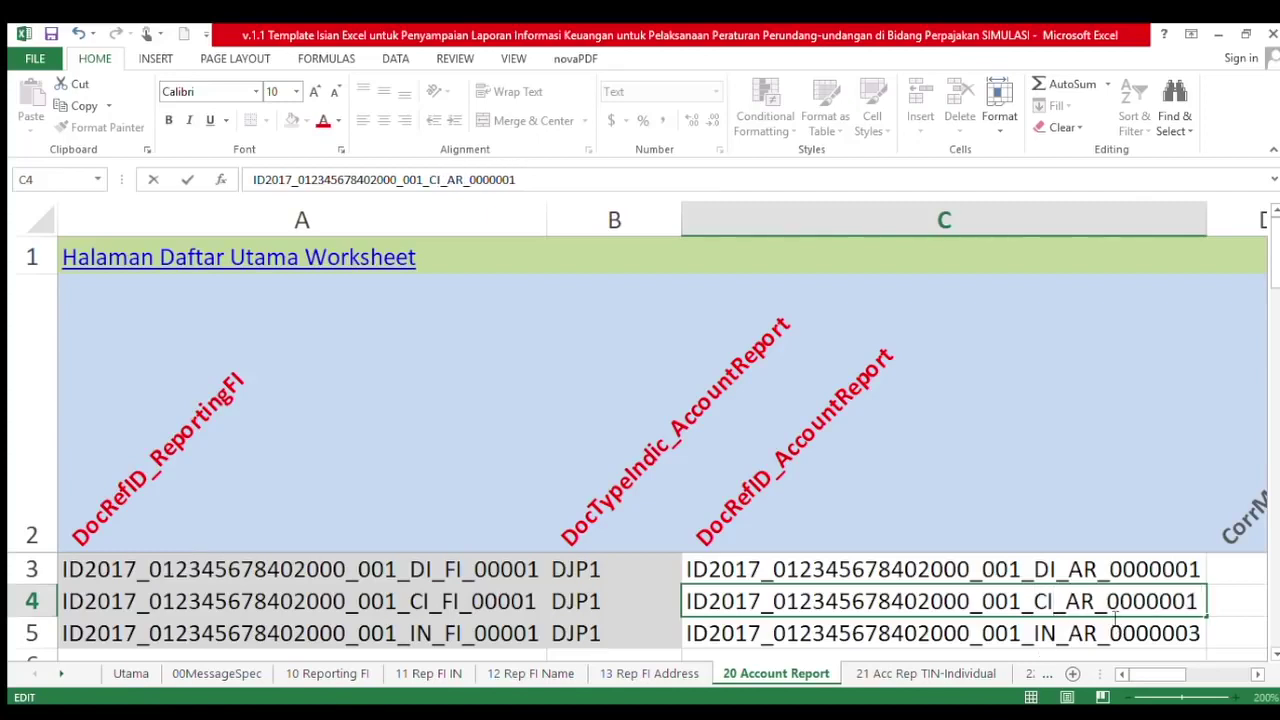
{"action": "left_click", "coordinate": [1124, 566]}
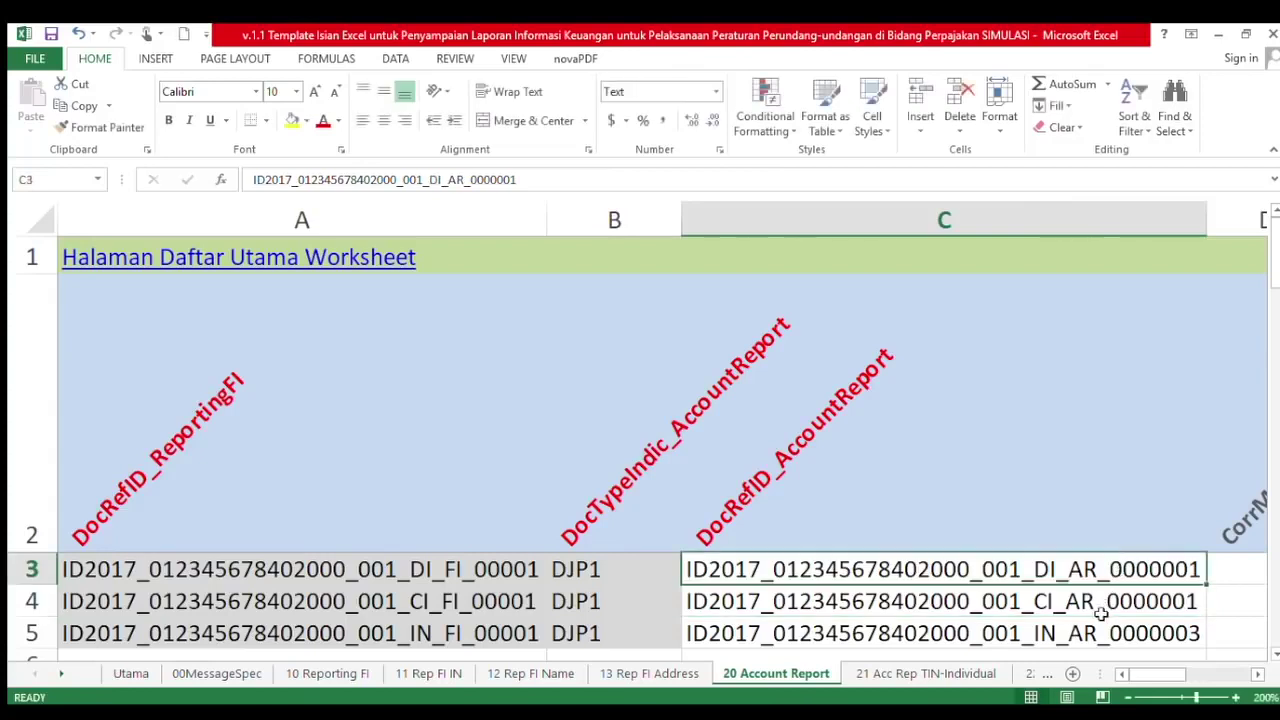
{"action": "left_click", "coordinate": [1101, 610]}
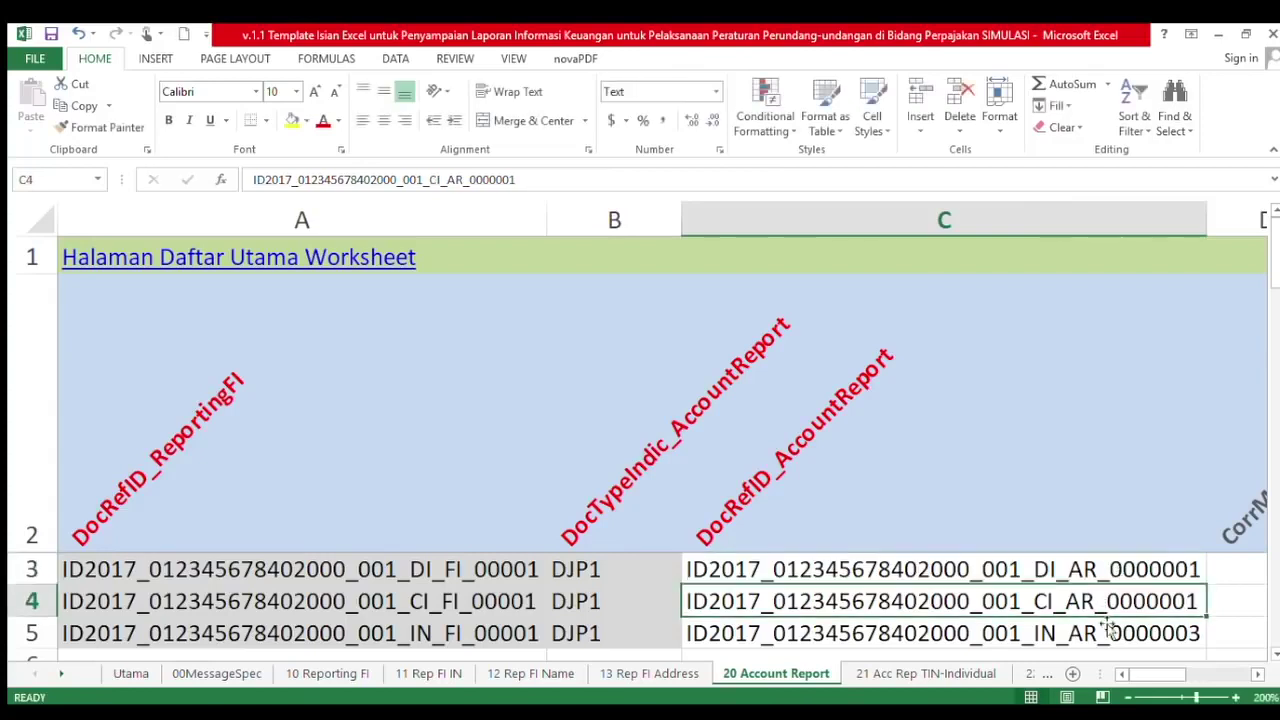
Examine the CorrMessageRefID_AccountReport and CorrDocRefID_AccountReport cells in row 3
{"action": "left_click", "coordinate": [1256, 676]}
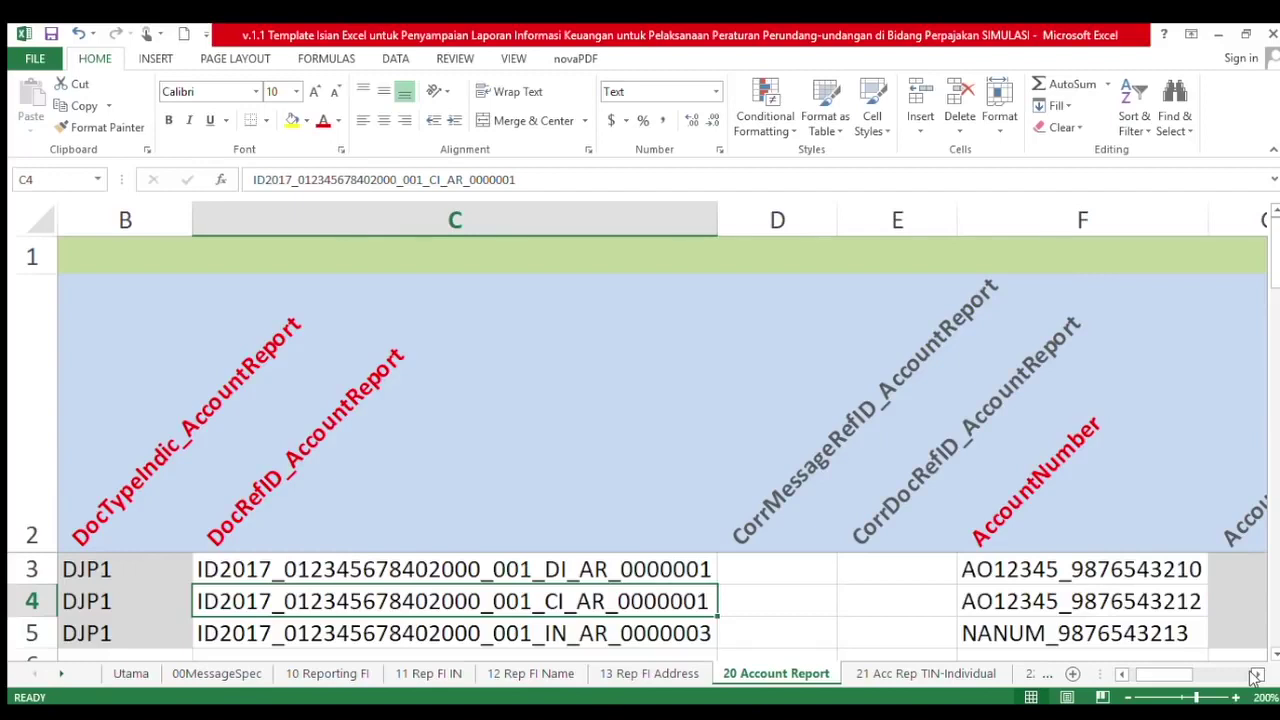
{"action": "left_click", "coordinate": [780, 567]}
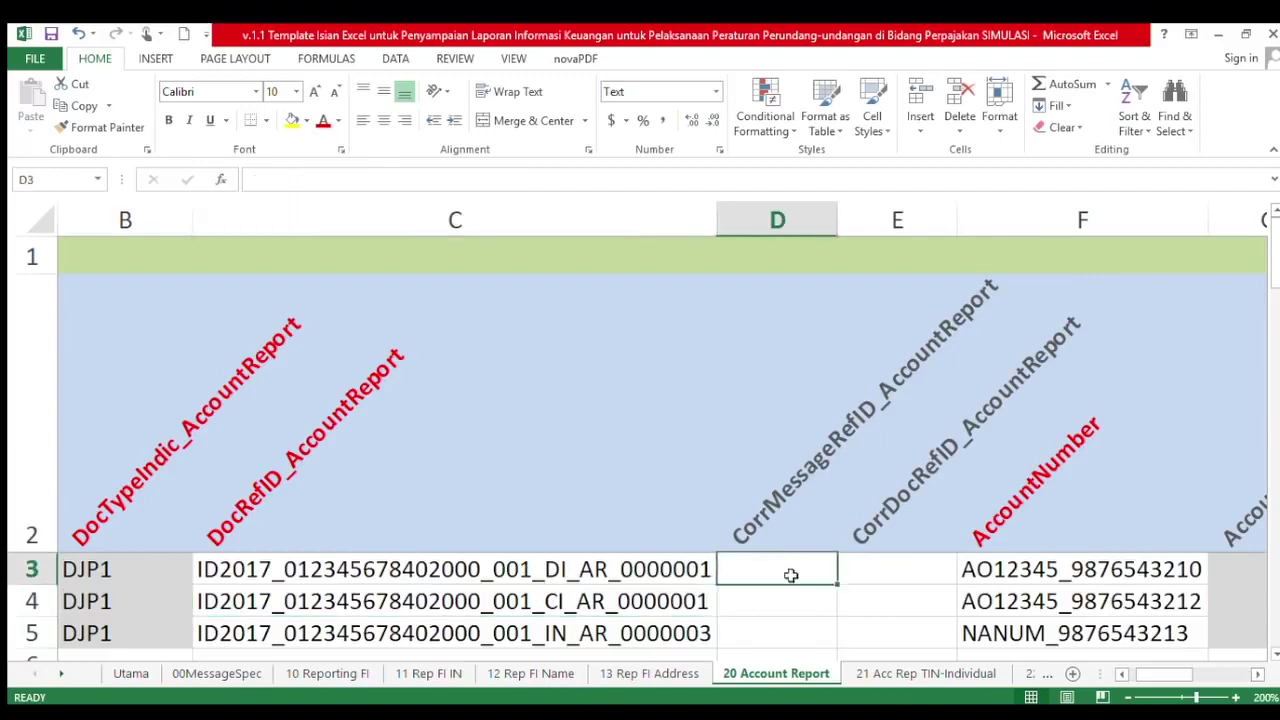
{"action": "left_click", "coordinate": [928, 568]}
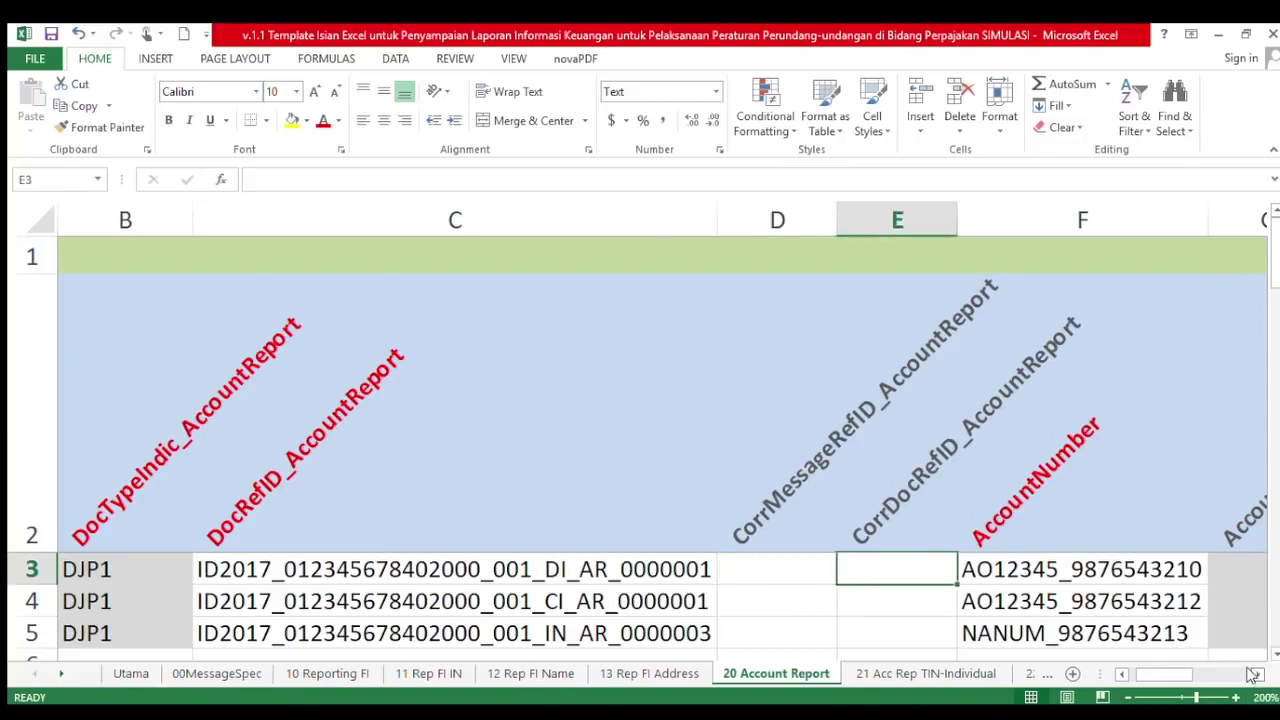
Try replacing the prefix before the underscore in the AccountNumber entry in F3 with NA, and undo it
{"action": "left_click", "coordinate": [1030, 568]}
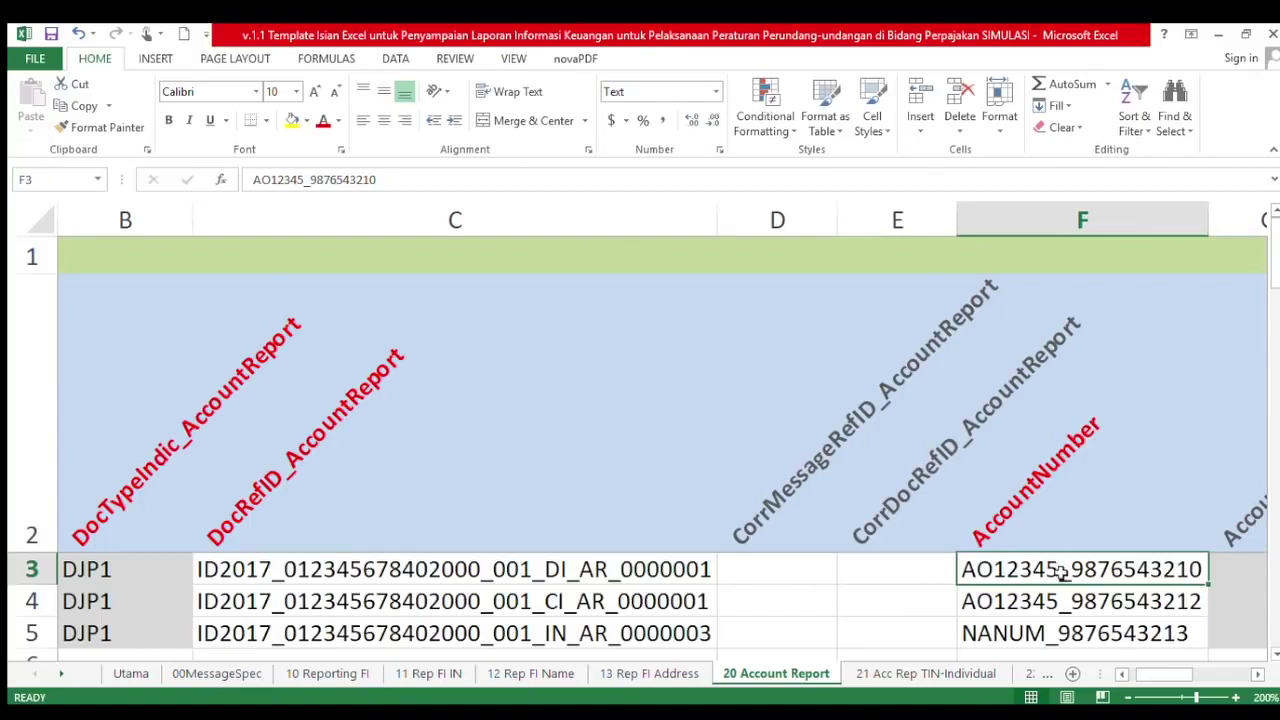
{"action": "double_click", "coordinate": [1060, 570]}
{"action": "left_click_drag", "start_coordinate": [1060, 570], "coordinate": [932, 566]}
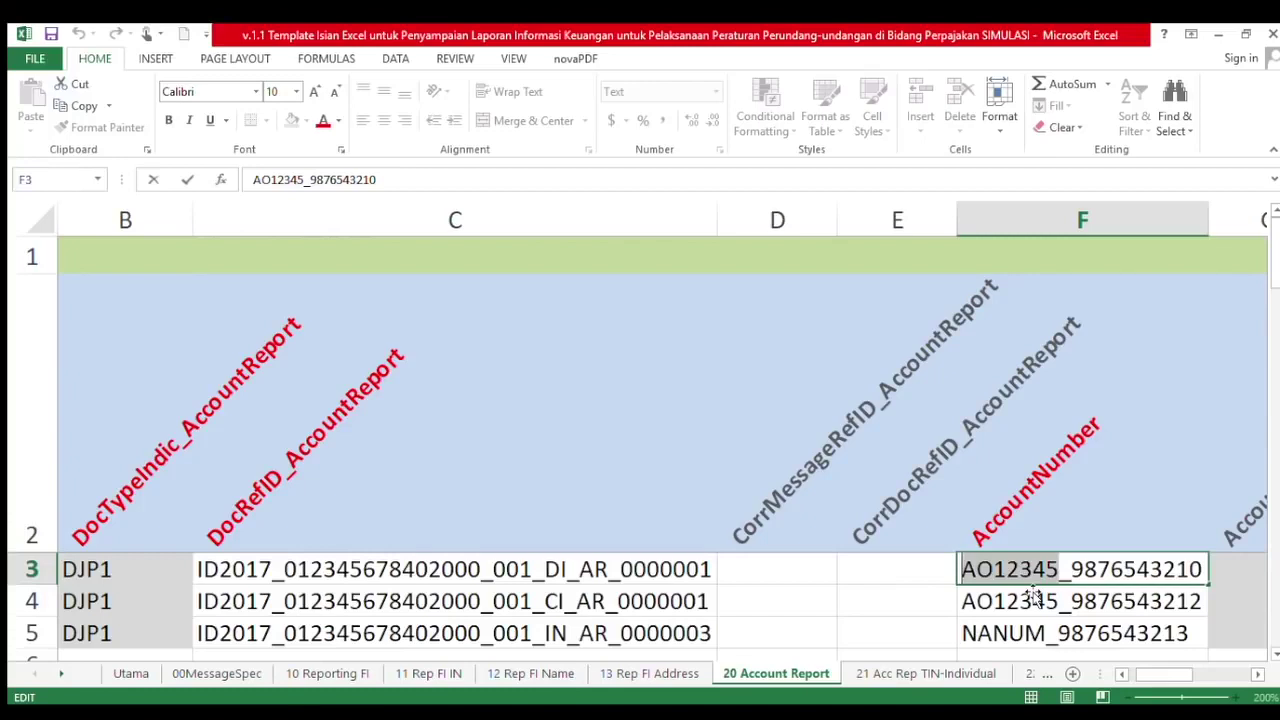
{"action": "type", "text": "NA"}
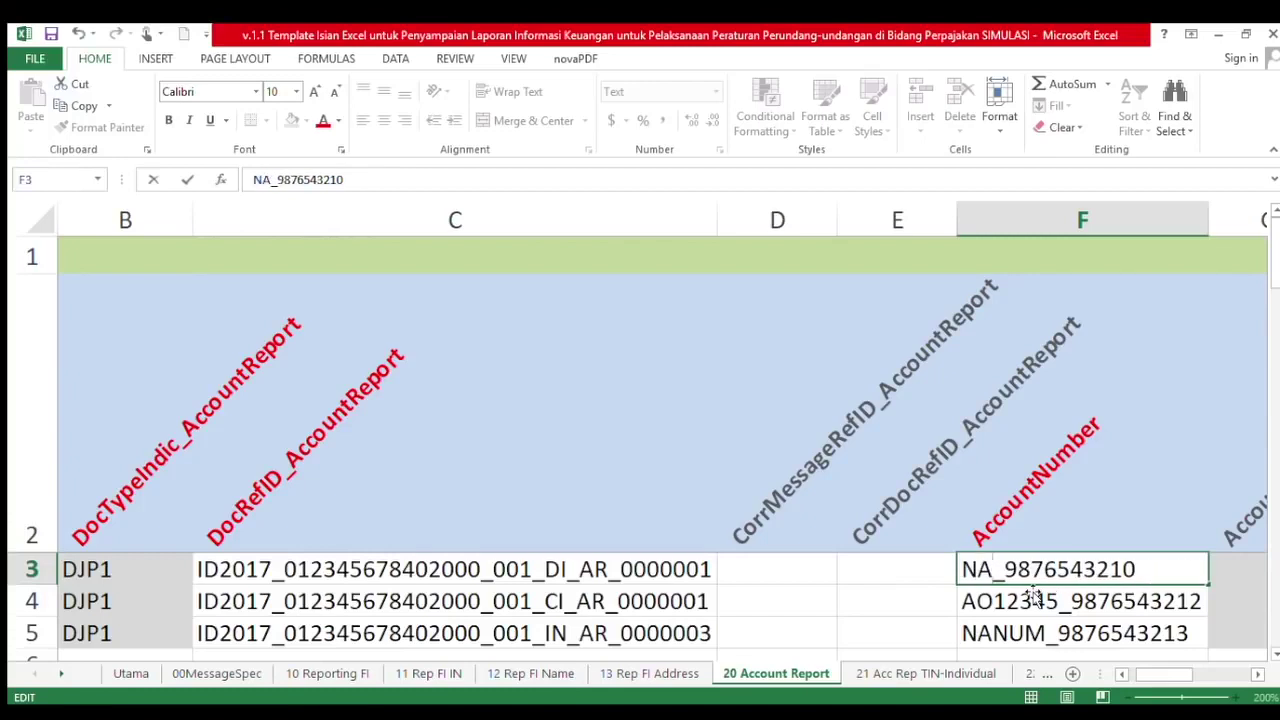
{"action": "key", "text": "ctrl+z"}
{"action": "key", "text": "ctrl+z"}
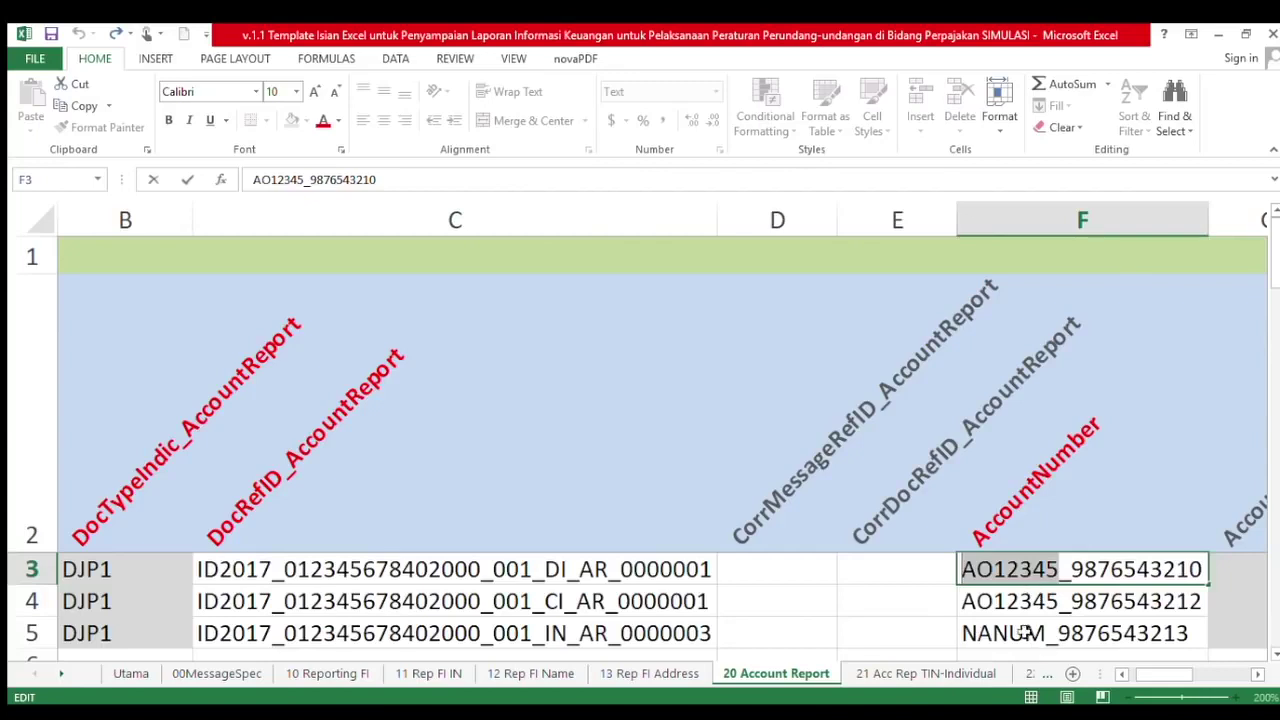
Compare the prefix and number parts of the AccountNumber entries in F3 to F5
{"action": "left_click", "coordinate": [1025, 633]}
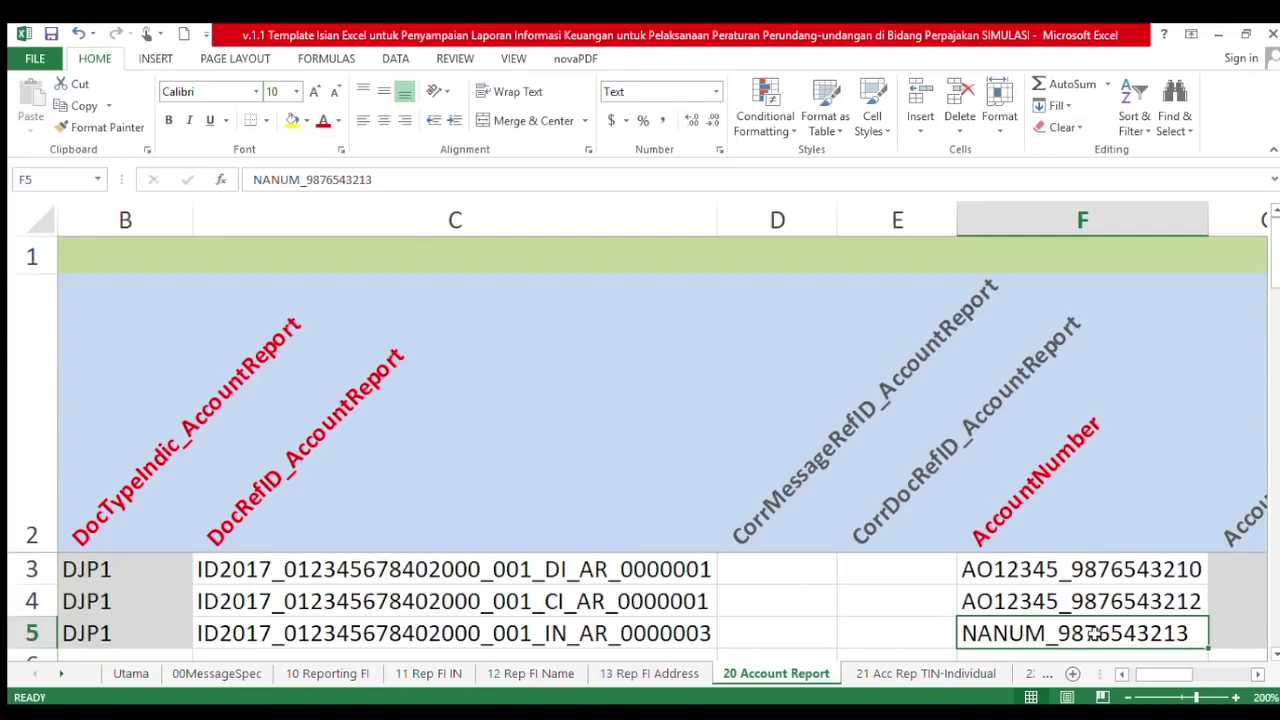
{"action": "double_click", "coordinate": [1068, 576]}
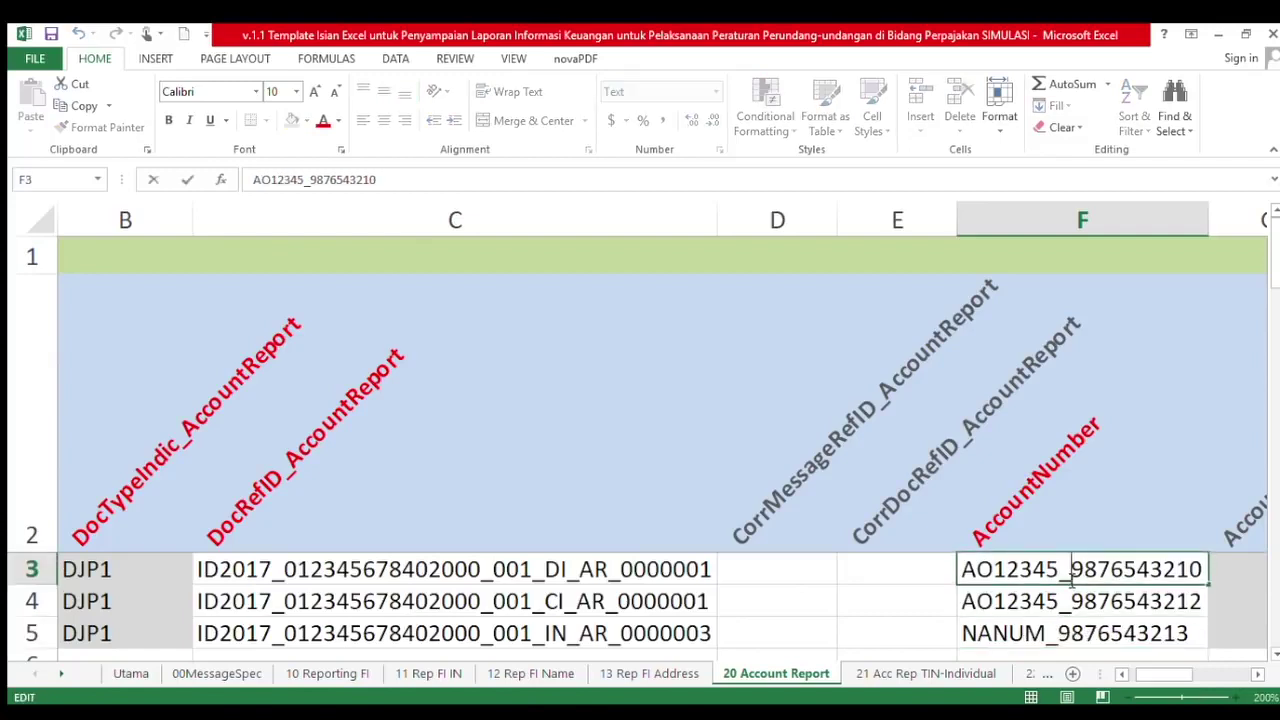
{"action": "left_click", "coordinate": [1152, 585]}
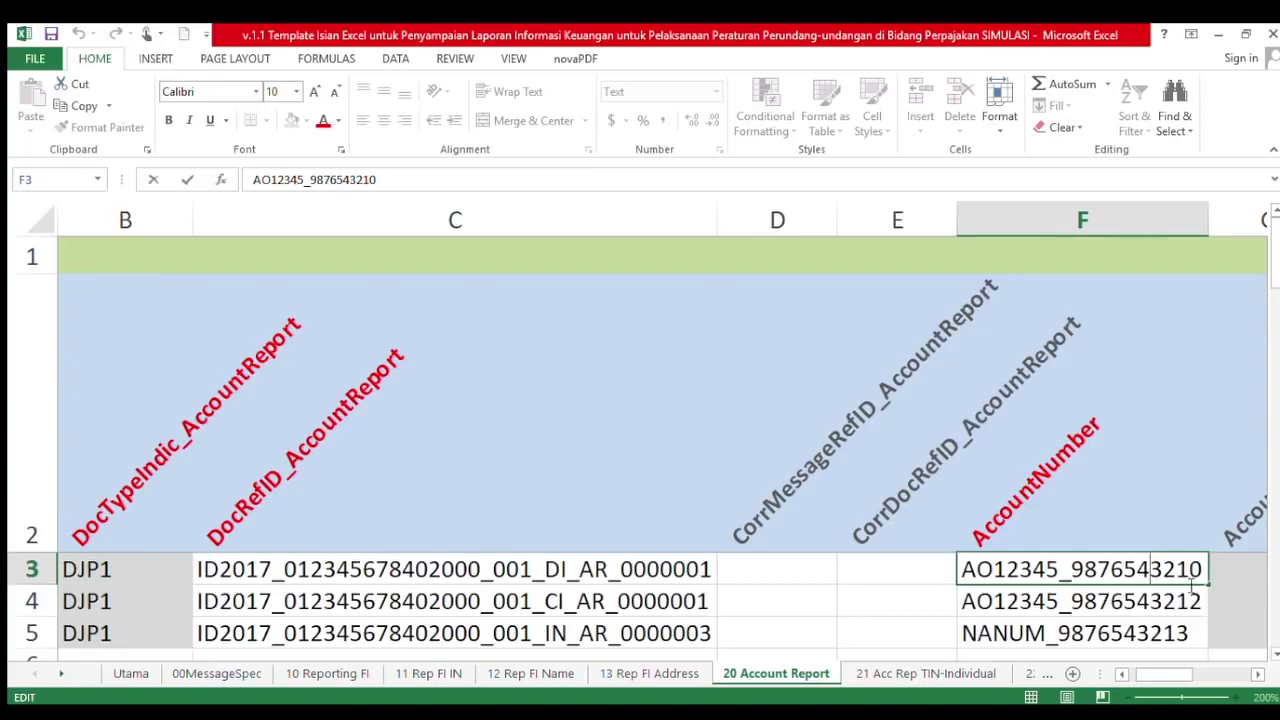
{"action": "left_click_drag", "start_coordinate": [1204, 572], "coordinate": [1076, 570]}
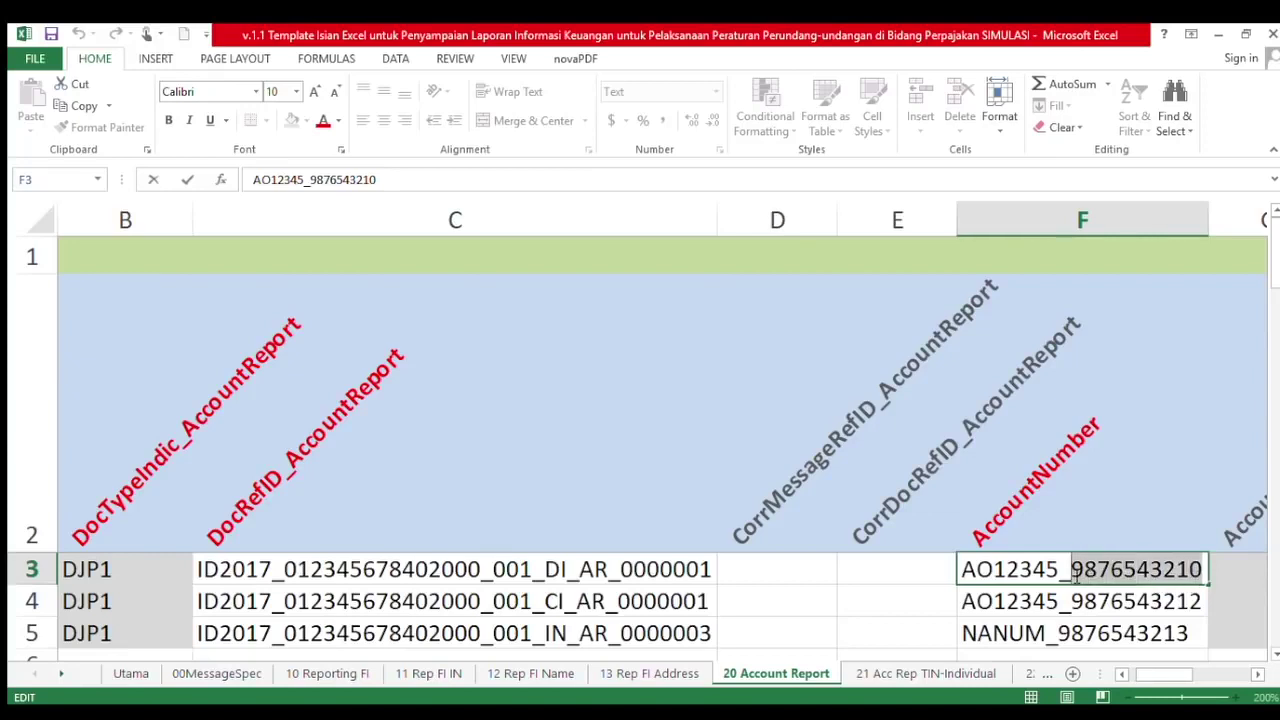
{"action": "left_click", "coordinate": [1128, 610]}
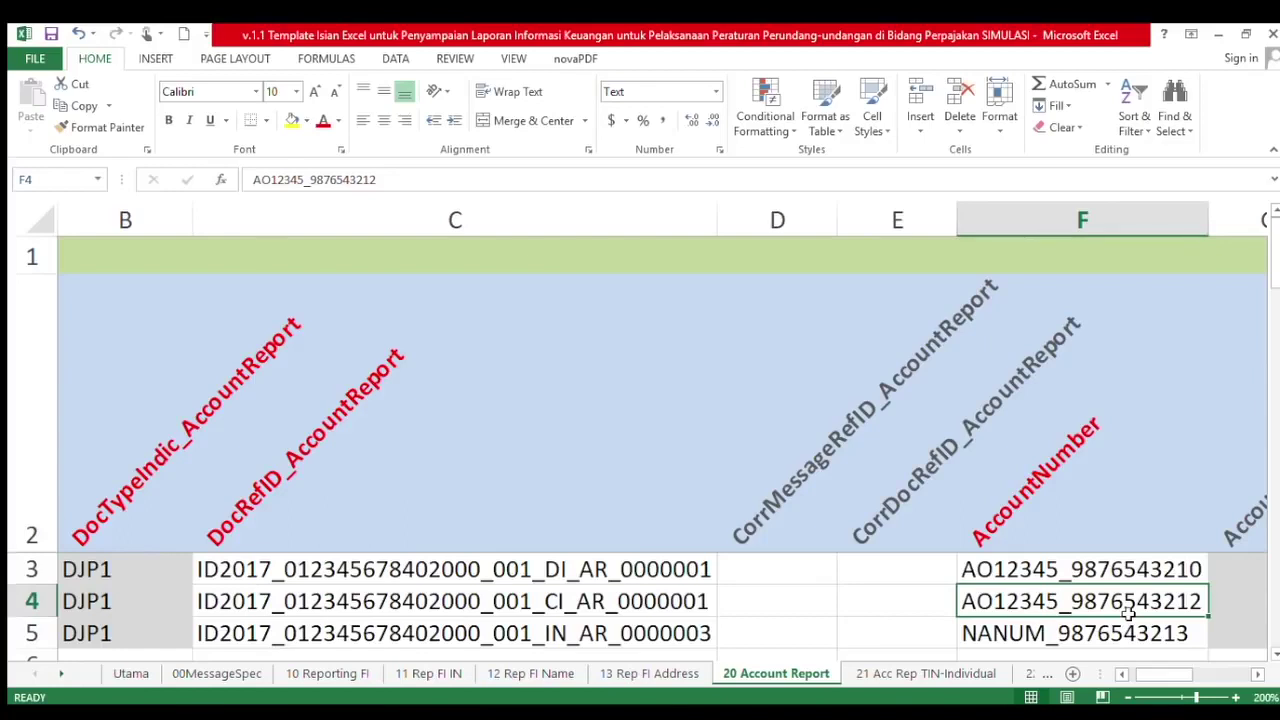
Review the AccountNumberType cells G3 to G5 and the UndocumentedAccount heading with its row 3 entry
{"action": "left_click", "coordinate": [1257, 675]}
{"action": "left_click", "coordinate": [1257, 675]}
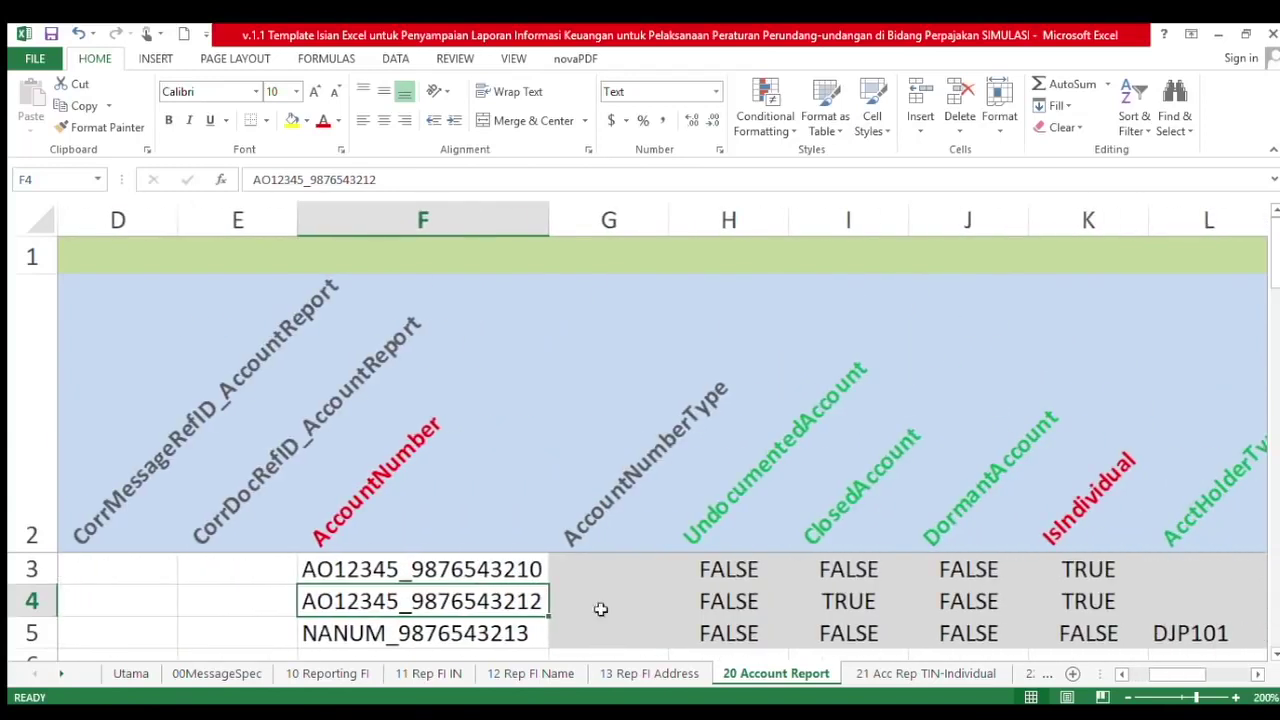
{"action": "left_click_drag", "start_coordinate": [608, 568], "coordinate": [608, 636]}
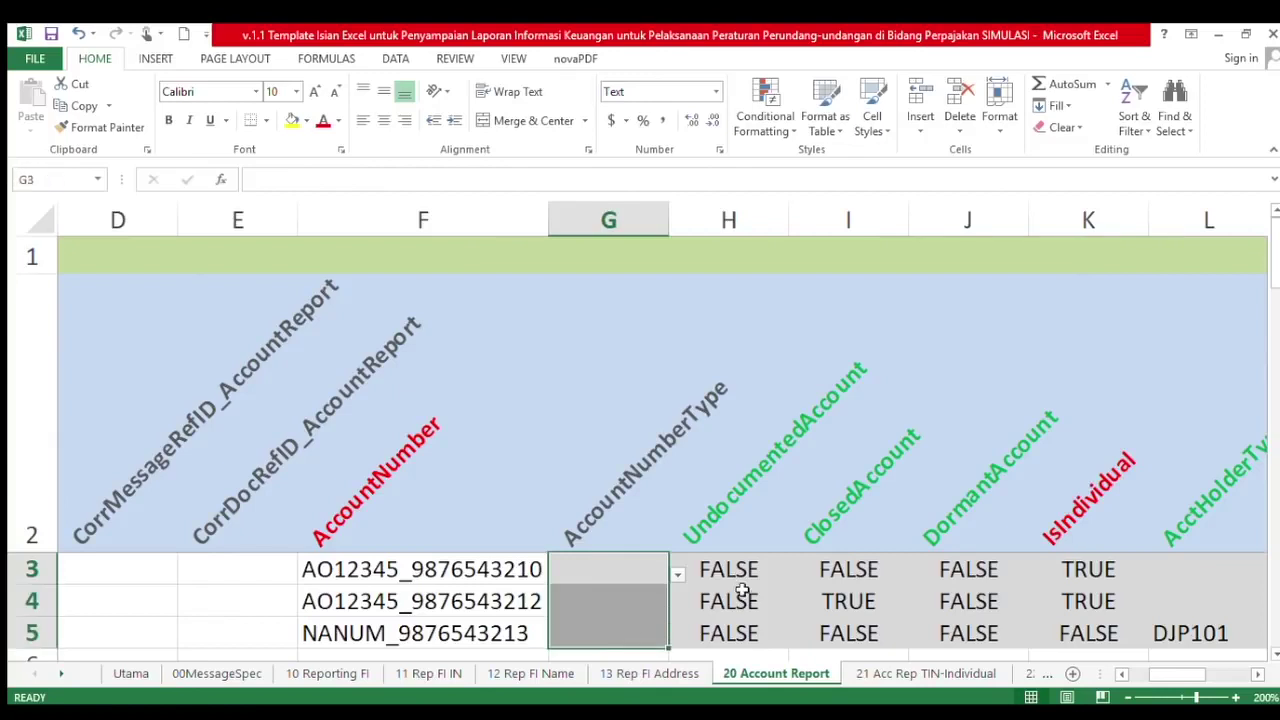
{"action": "left_click", "coordinate": [767, 506]}
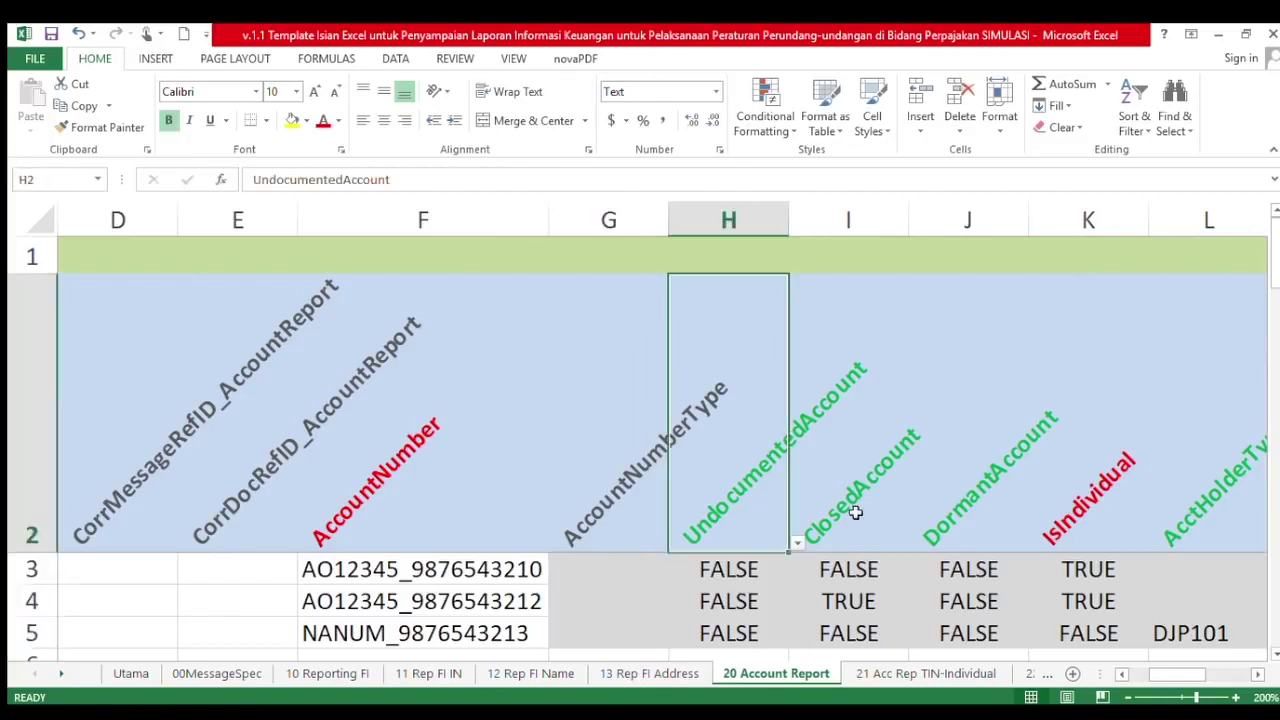
{"action": "left_click_drag", "start_coordinate": [980, 506], "coordinate": [777, 484]}
{"action": "left_click", "coordinate": [745, 520]}
{"action": "left_click", "coordinate": [733, 571]}
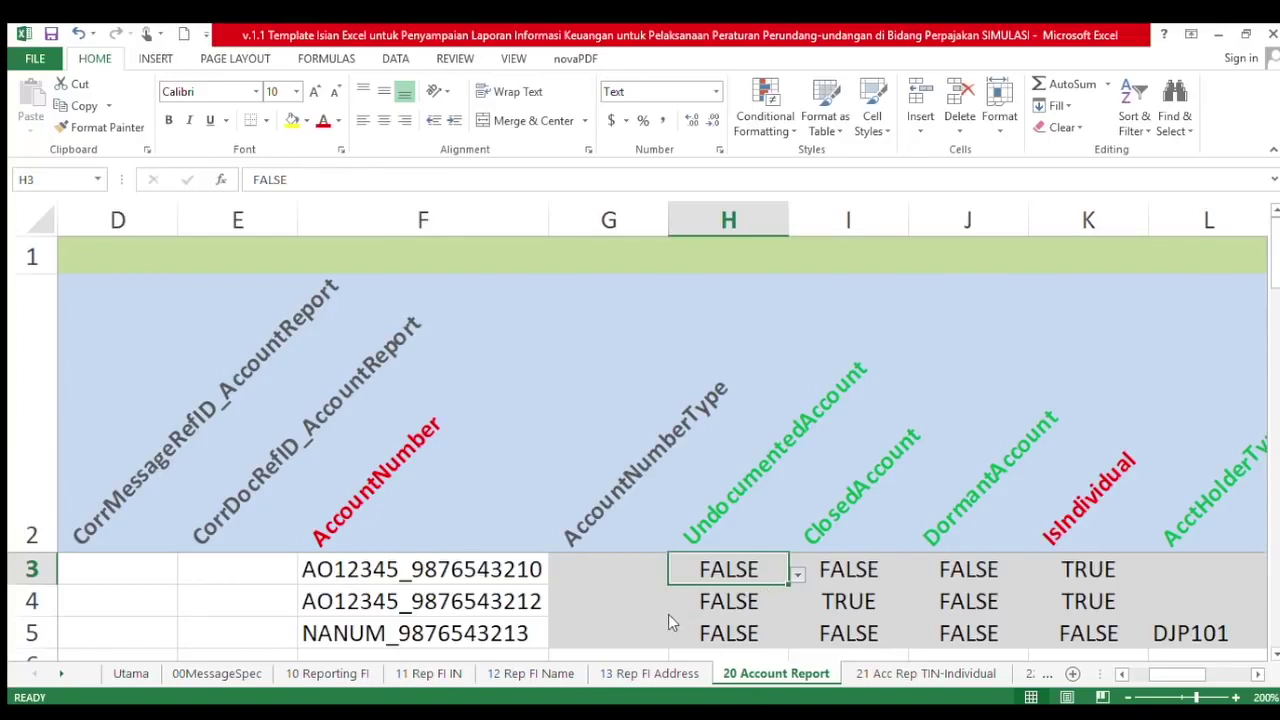
Check the ClosedAccount entries in rows 3 and 4 and the DormantAccount entries in rows 3 to 5
{"action": "left_click", "coordinate": [872, 513]}
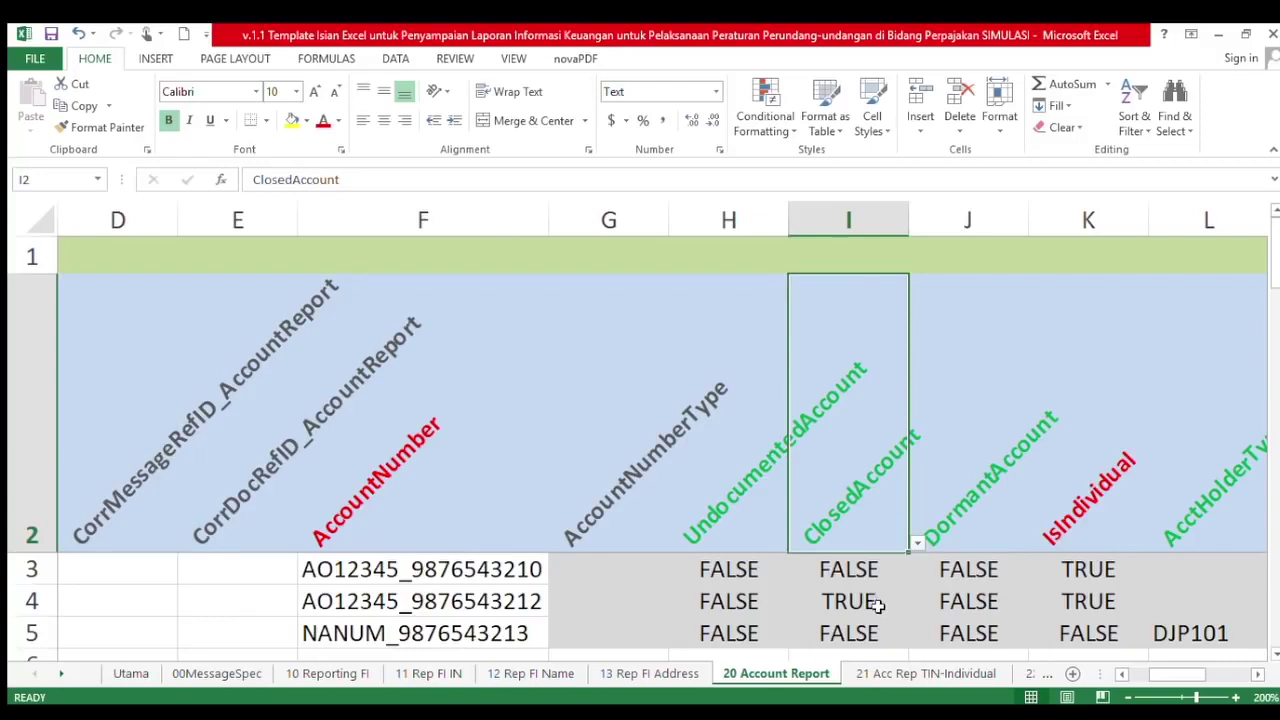
{"action": "left_click", "coordinate": [872, 604]}
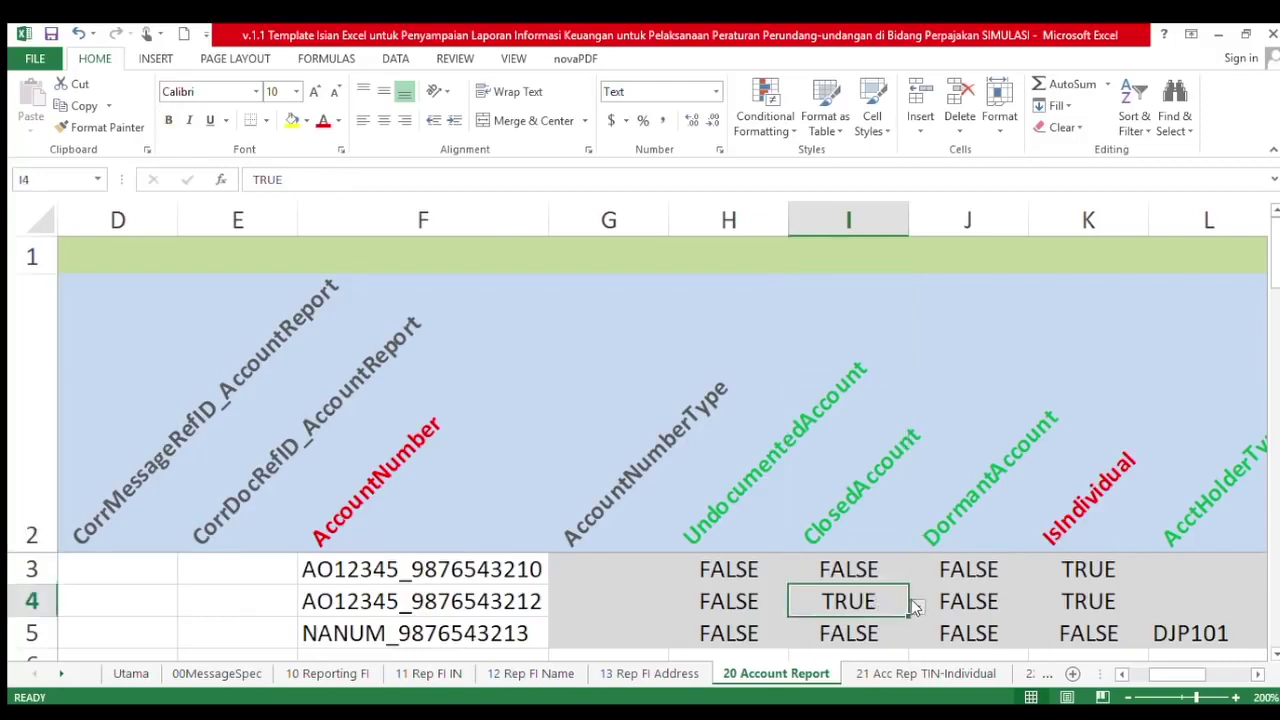
{"action": "left_click", "coordinate": [866, 570]}
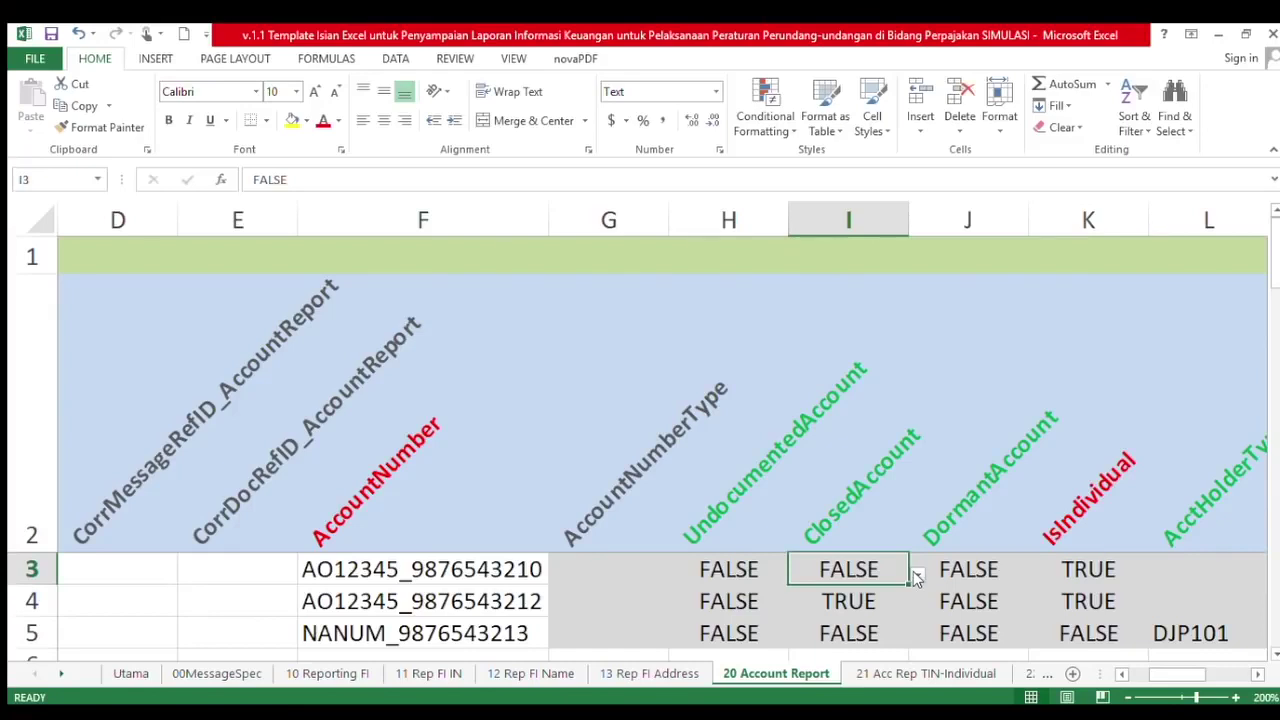
{"action": "left_click", "coordinate": [990, 568]}
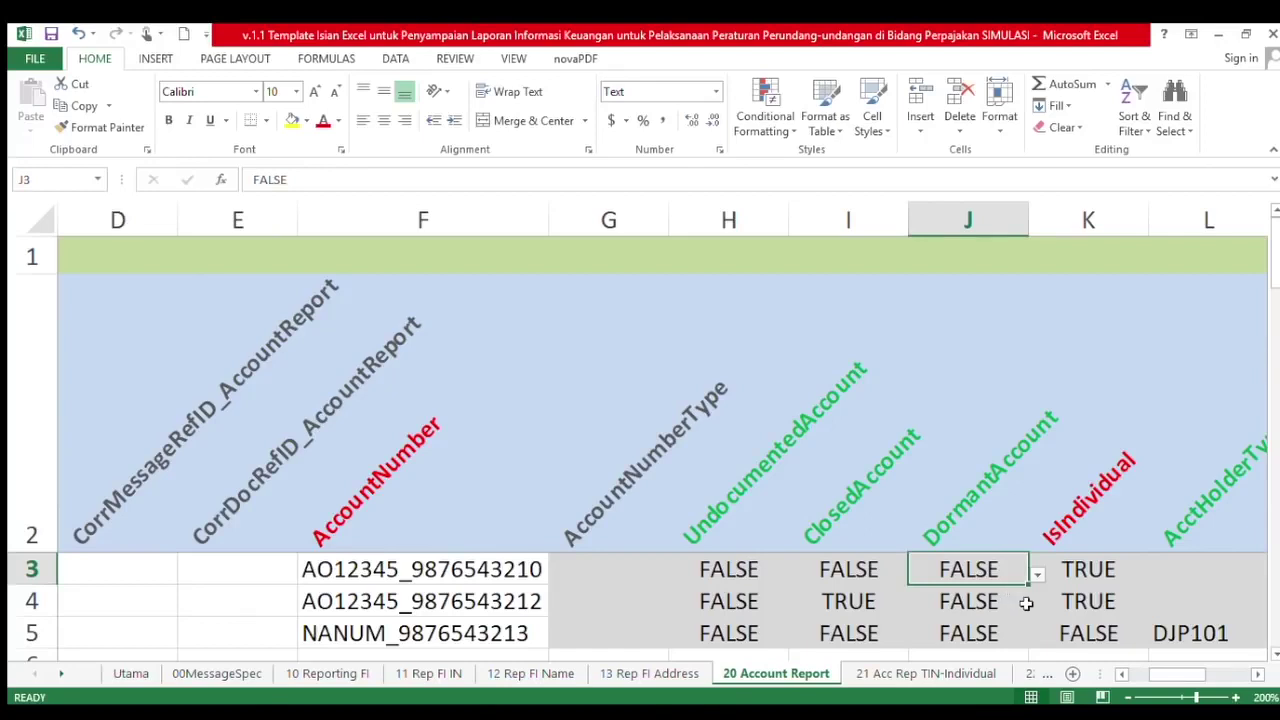
{"action": "left_click_drag", "start_coordinate": [986, 640], "coordinate": [996, 580]}
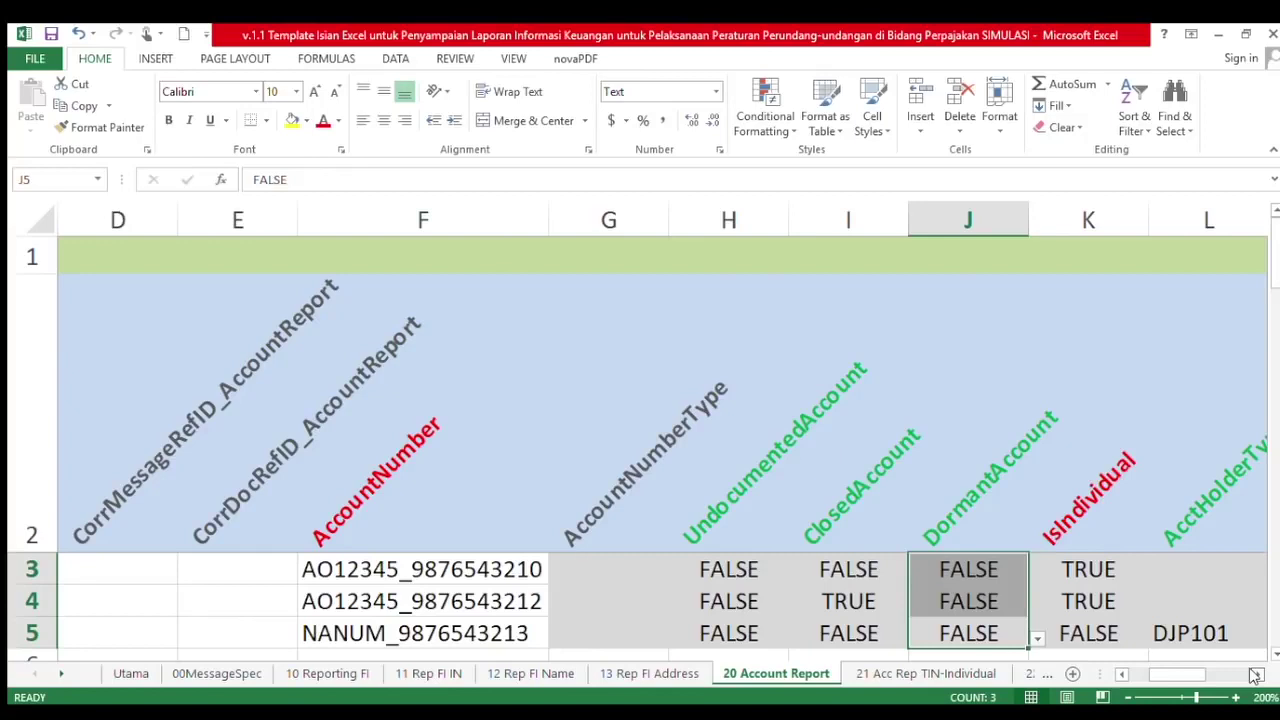
{"action": "left_click", "coordinate": [1003, 582]}
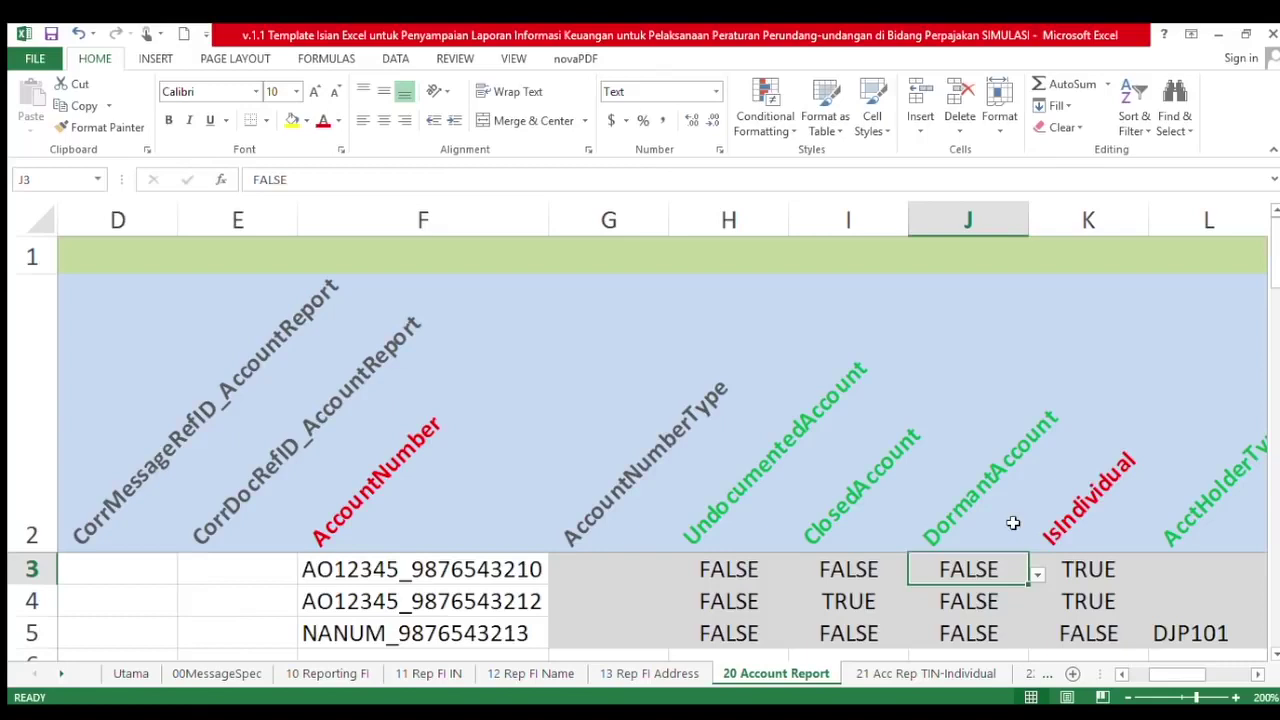
Examine the IsIndividual column and its entries in K3 and K5
{"action": "left_click", "coordinate": [1258, 675]}
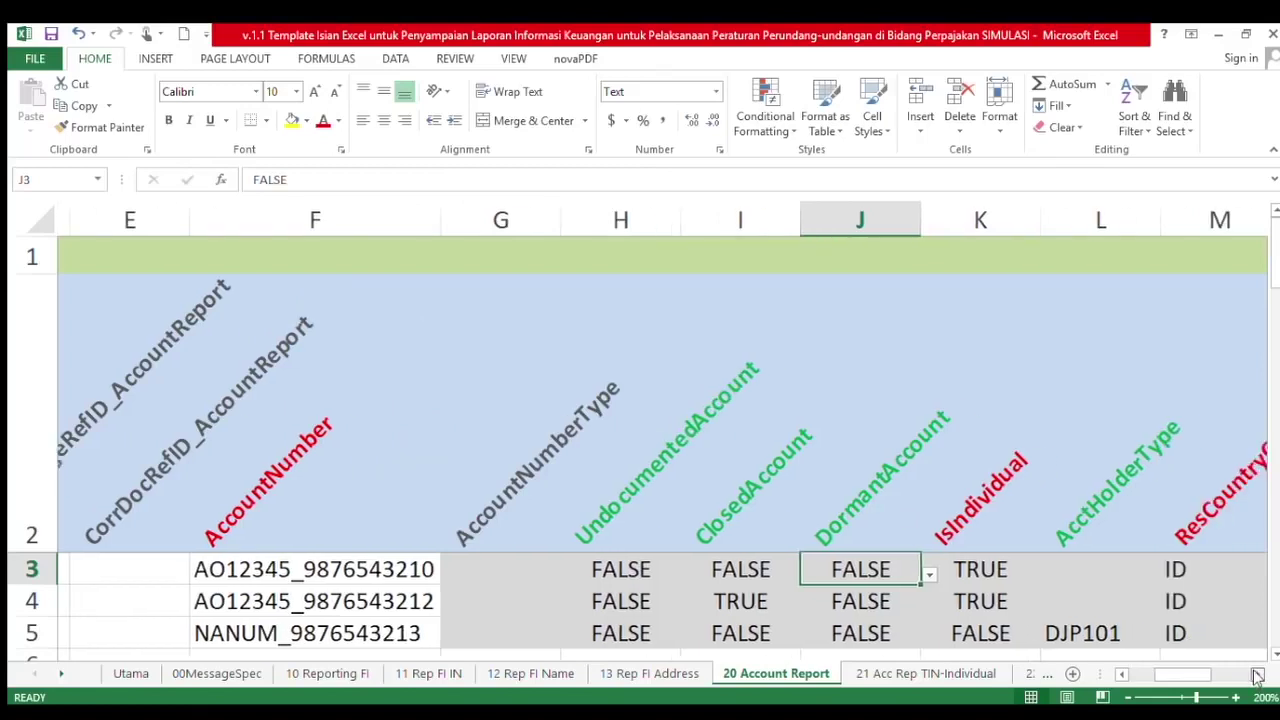
{"action": "left_click", "coordinate": [1258, 675]}
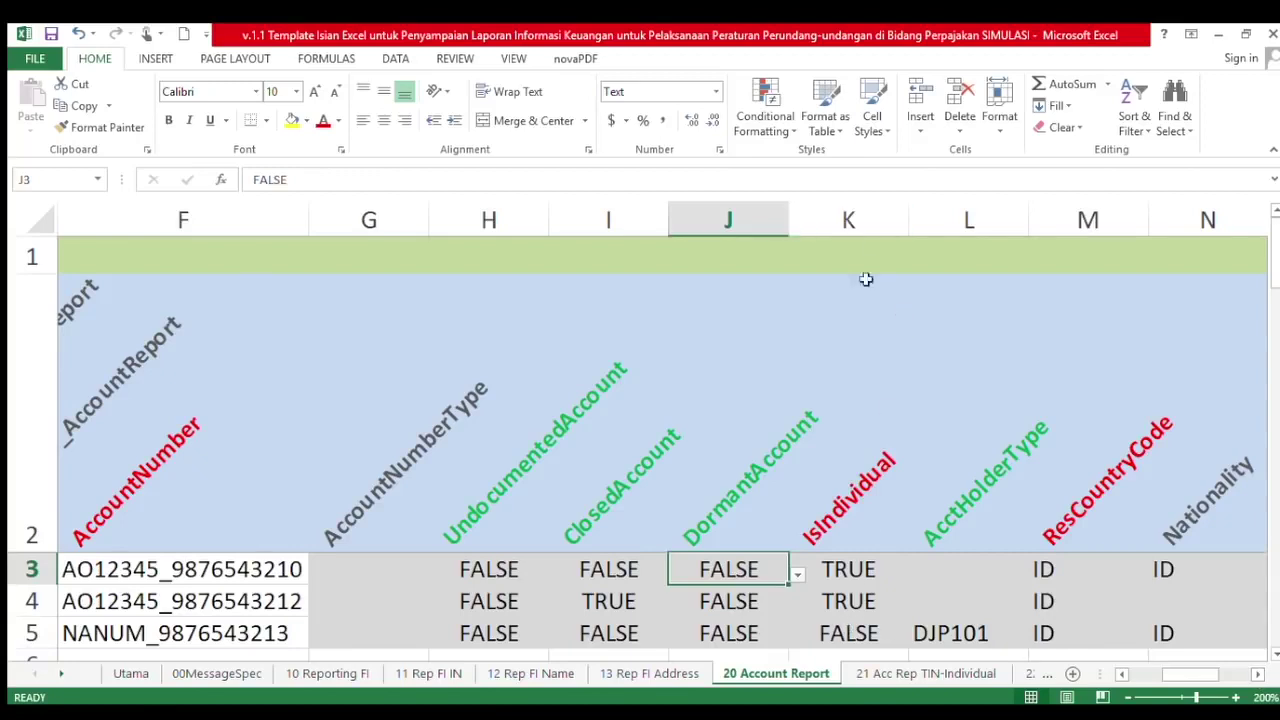
{"action": "left_click", "coordinate": [855, 536]}
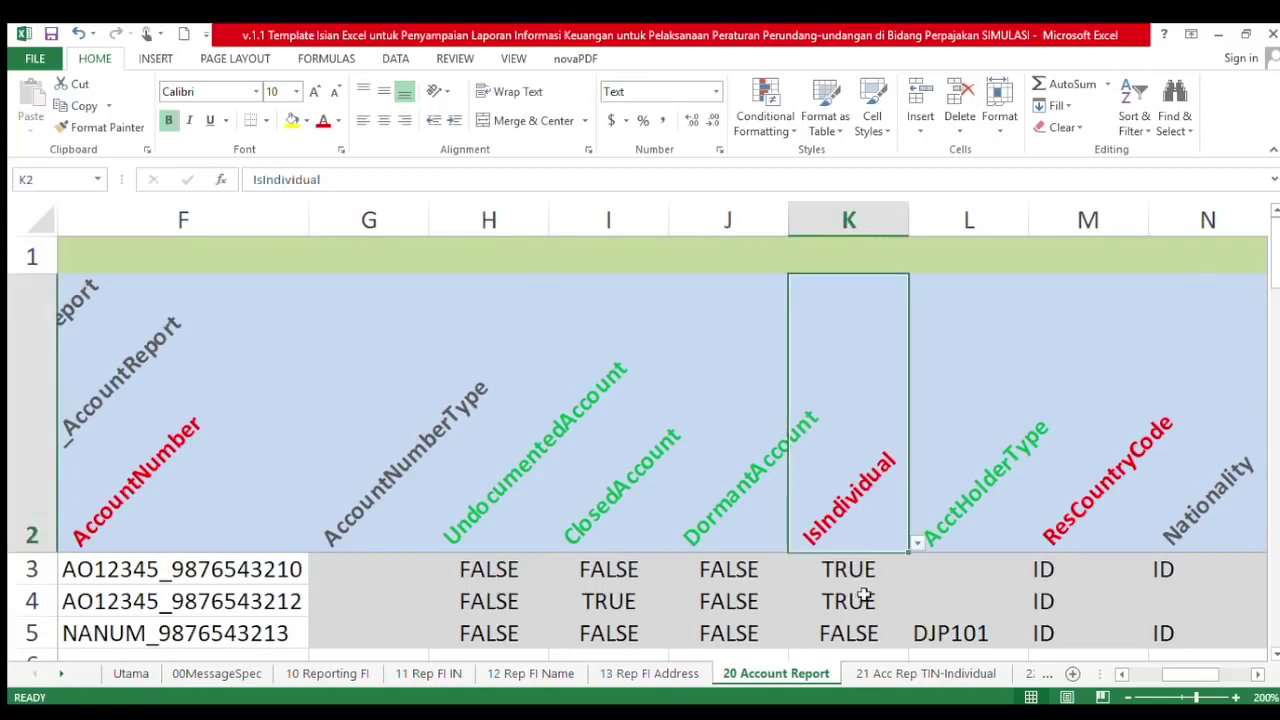
{"action": "left_click", "coordinate": [860, 573]}
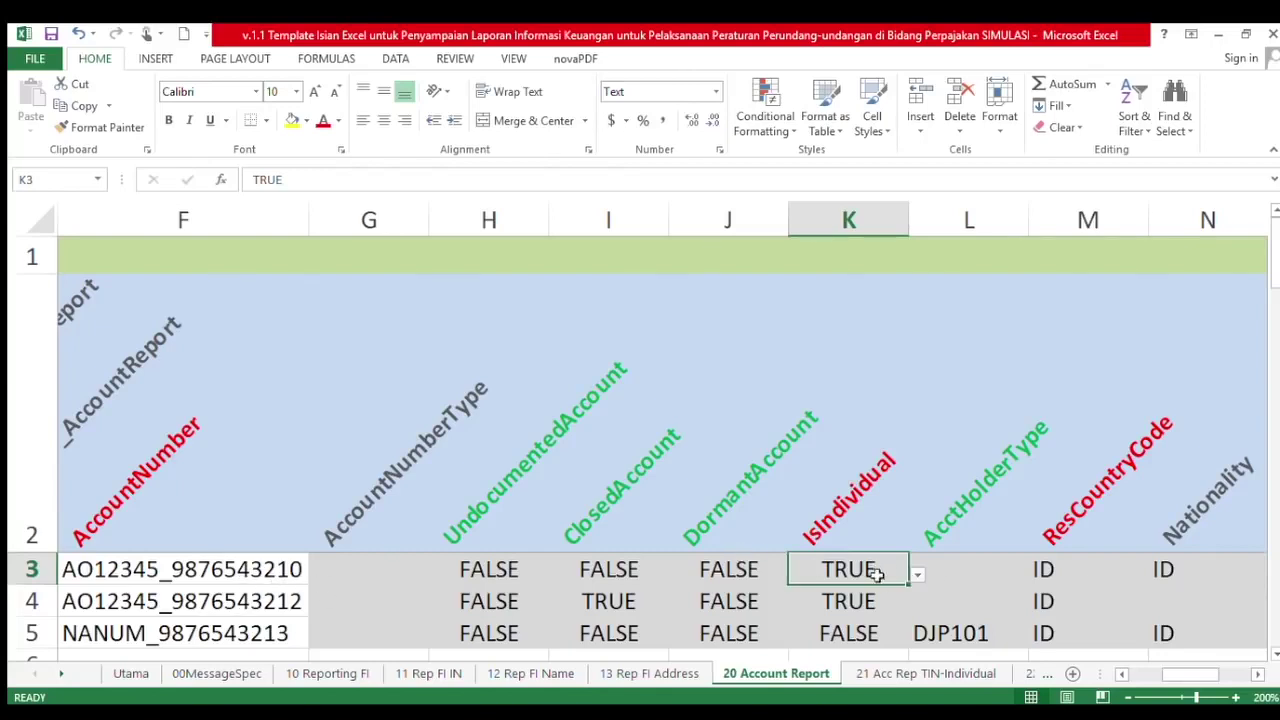
{"action": "left_click", "coordinate": [882, 633]}
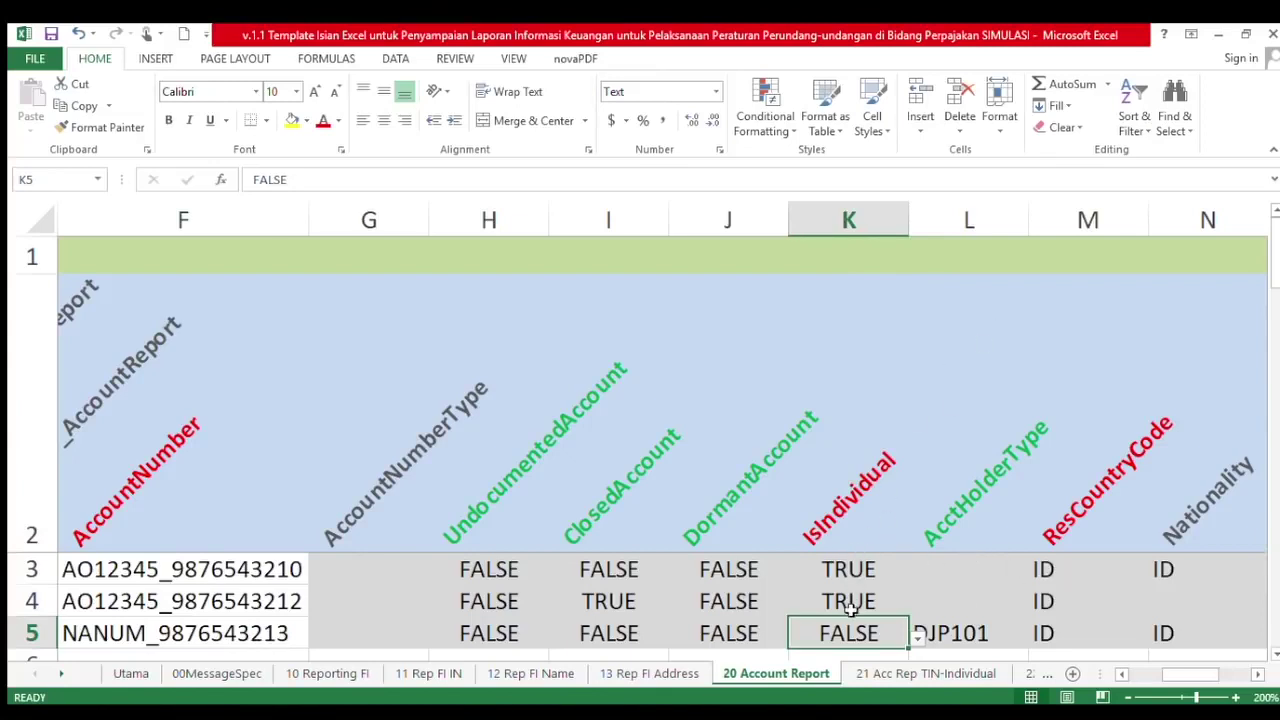
Compare the IsIndividual entry in K5 with the AcctHolderType entry in L5 and the AcctHolderType cells L3 and L4
{"action": "left_click", "coordinate": [982, 637]}
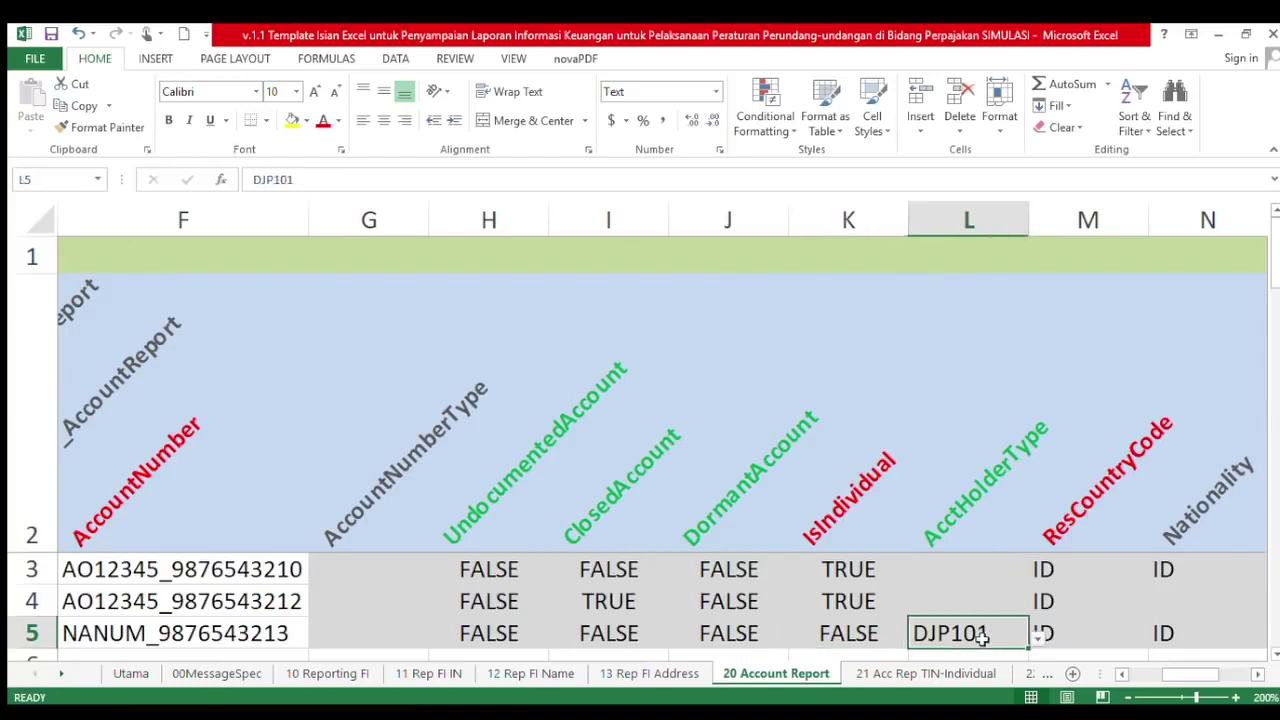
{"action": "left_click", "coordinate": [851, 644]}
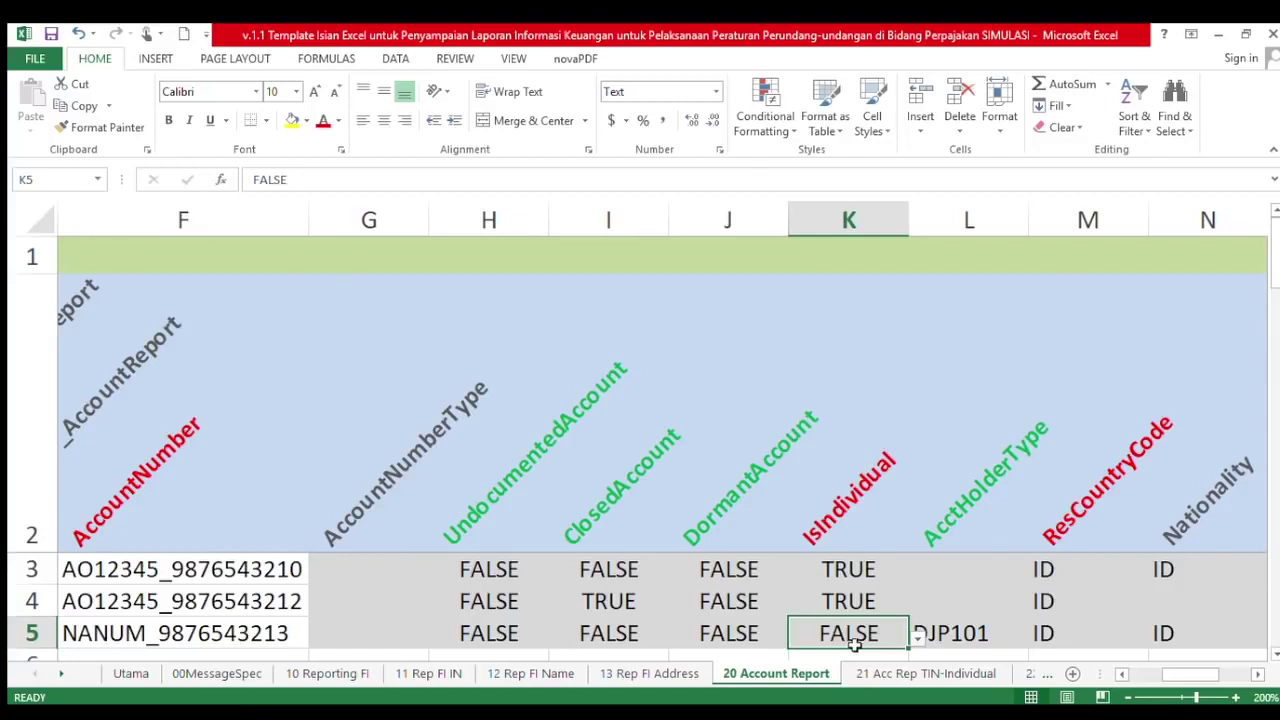
{"action": "left_click", "coordinate": [968, 640]}
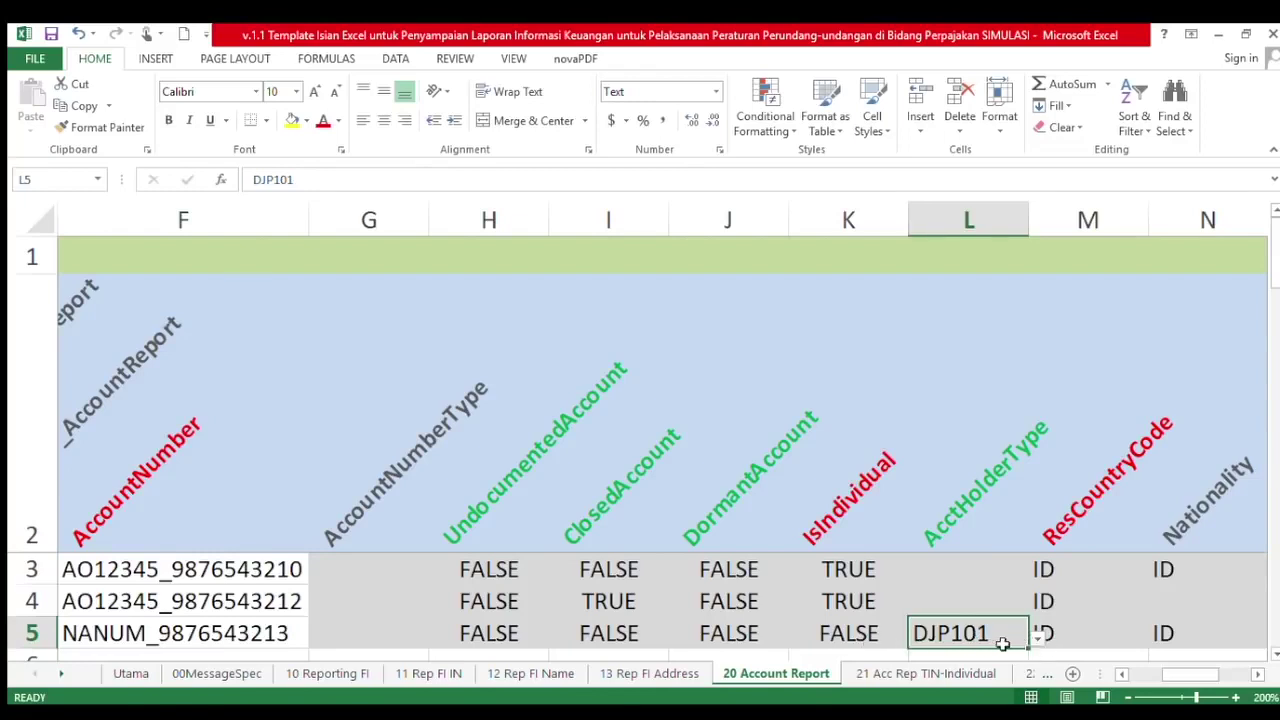
{"action": "left_click", "coordinate": [866, 638]}
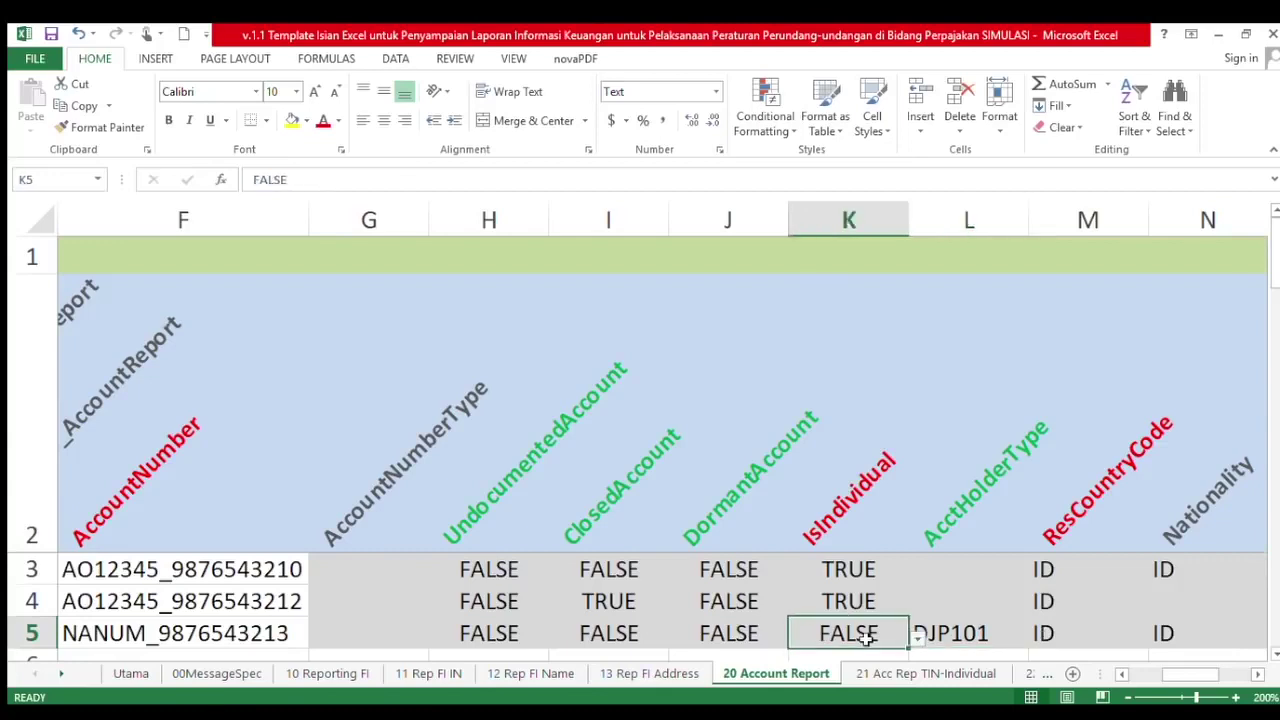
{"action": "left_click", "coordinate": [1063, 638]}
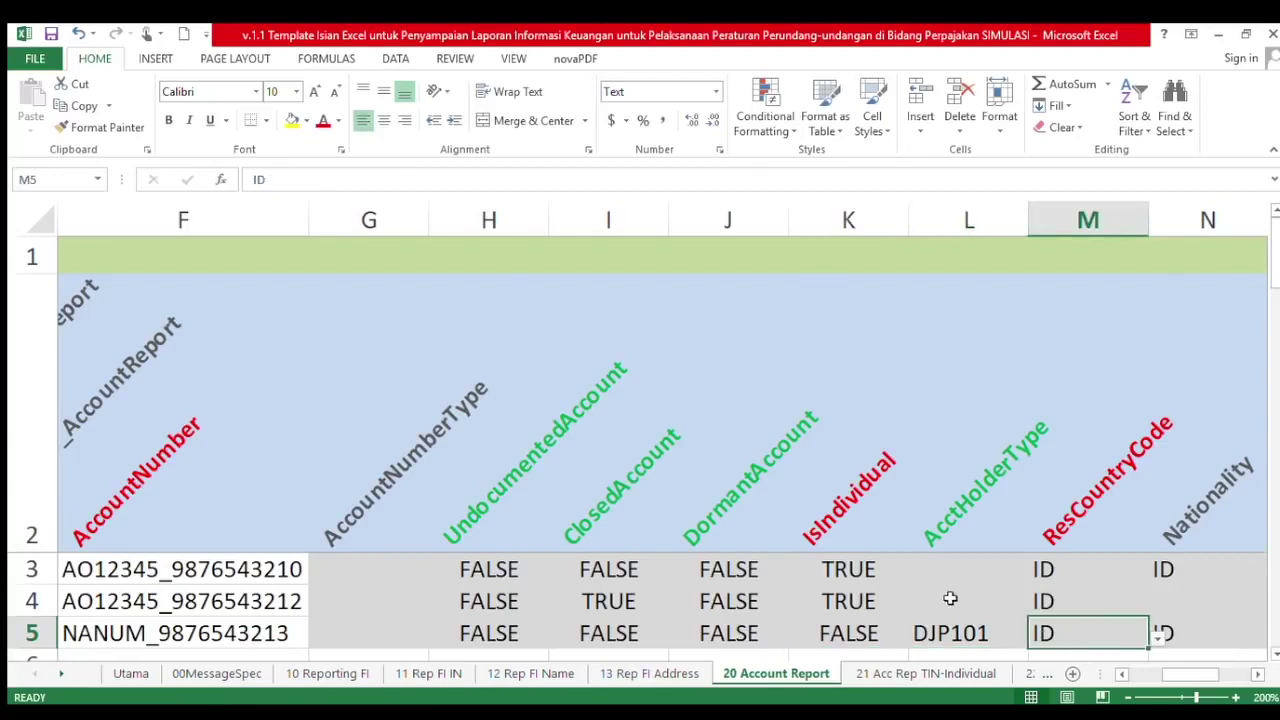
{"action": "left_click_drag", "start_coordinate": [948, 572], "coordinate": [948, 605]}
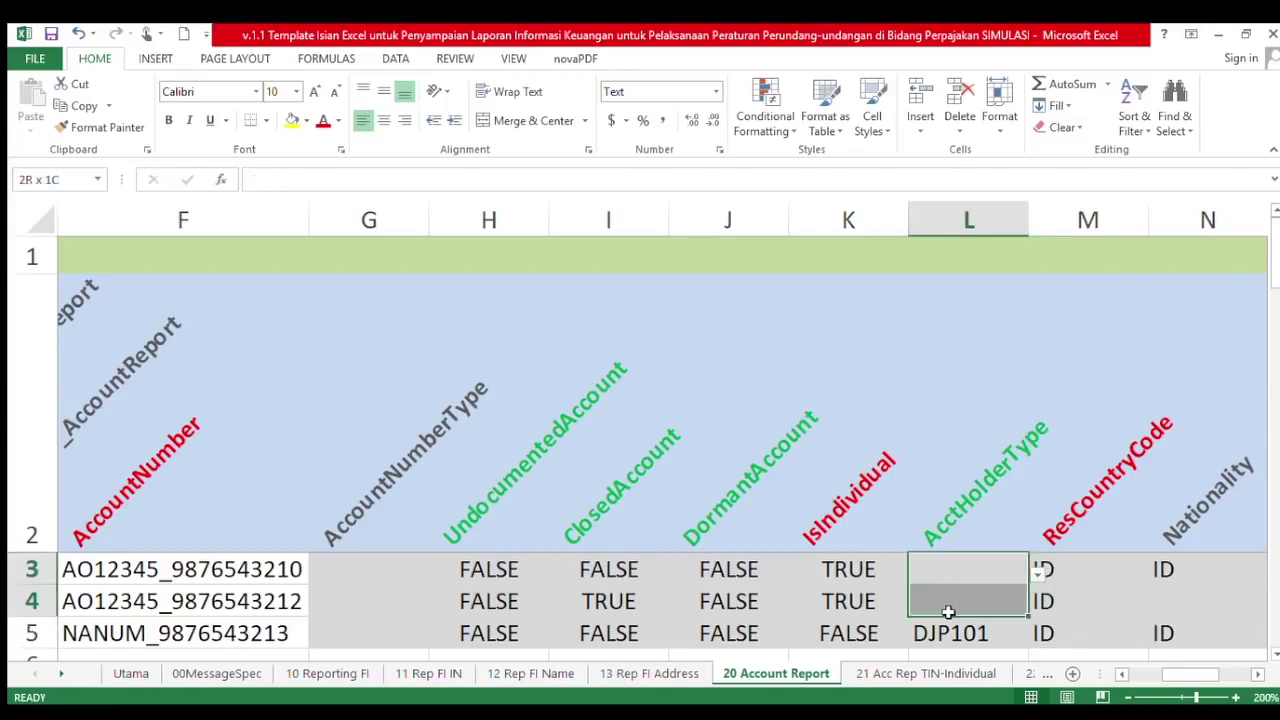
Review the ResCountryCode entries in M3 to M5 alongside the Nationality entry in row 5
{"action": "left_click", "coordinate": [1092, 610]}
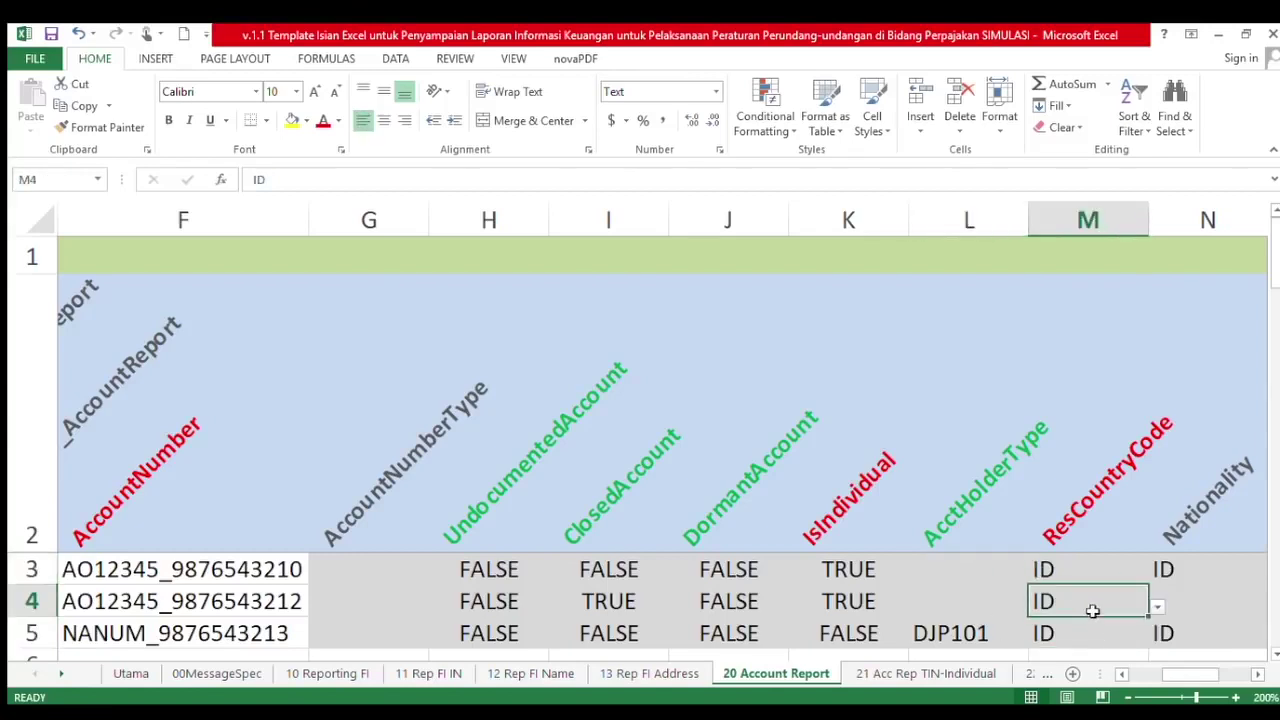
{"action": "left_click", "coordinate": [1104, 568]}
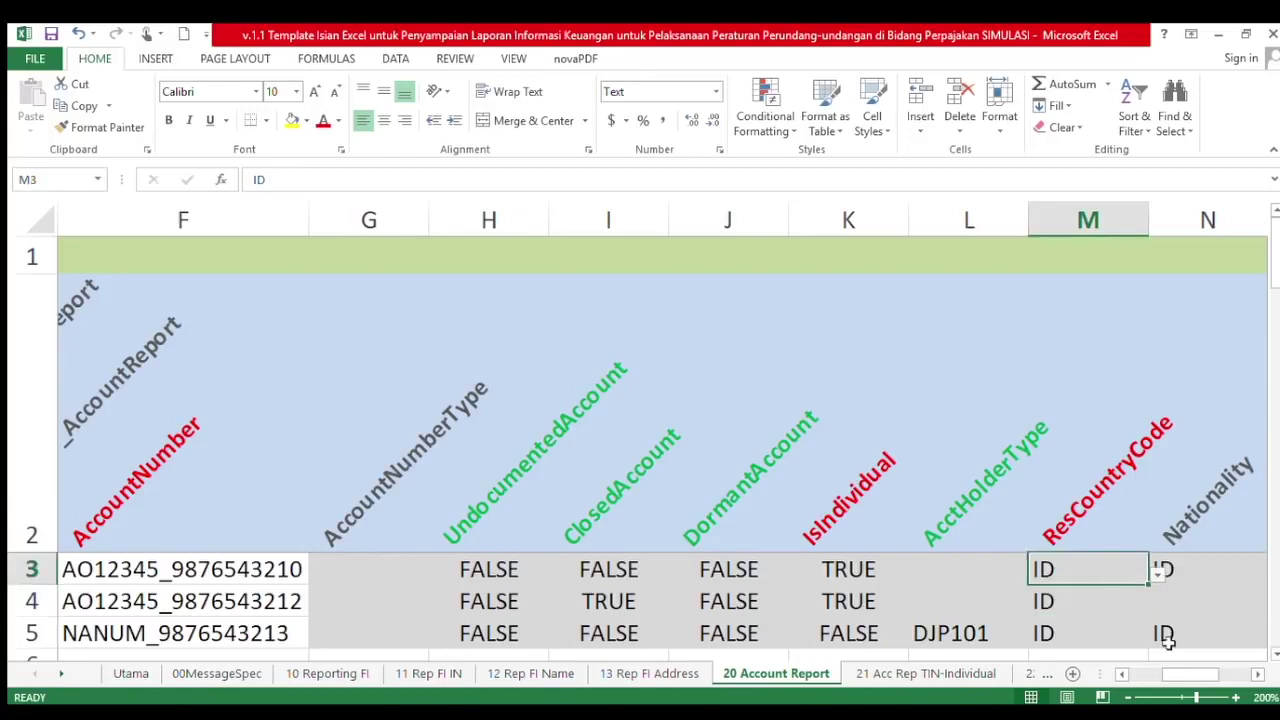
{"action": "left_click", "coordinate": [1256, 675]}
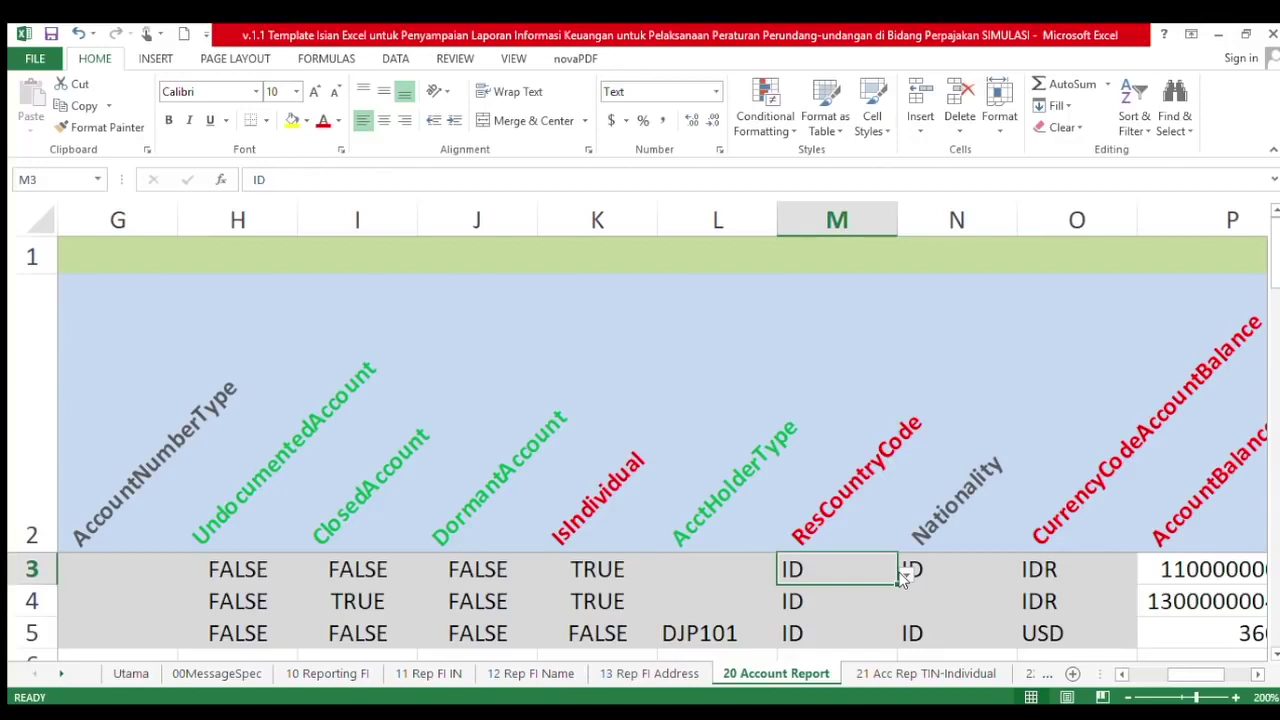
{"action": "left_click_drag", "start_coordinate": [840, 577], "coordinate": [828, 633]}
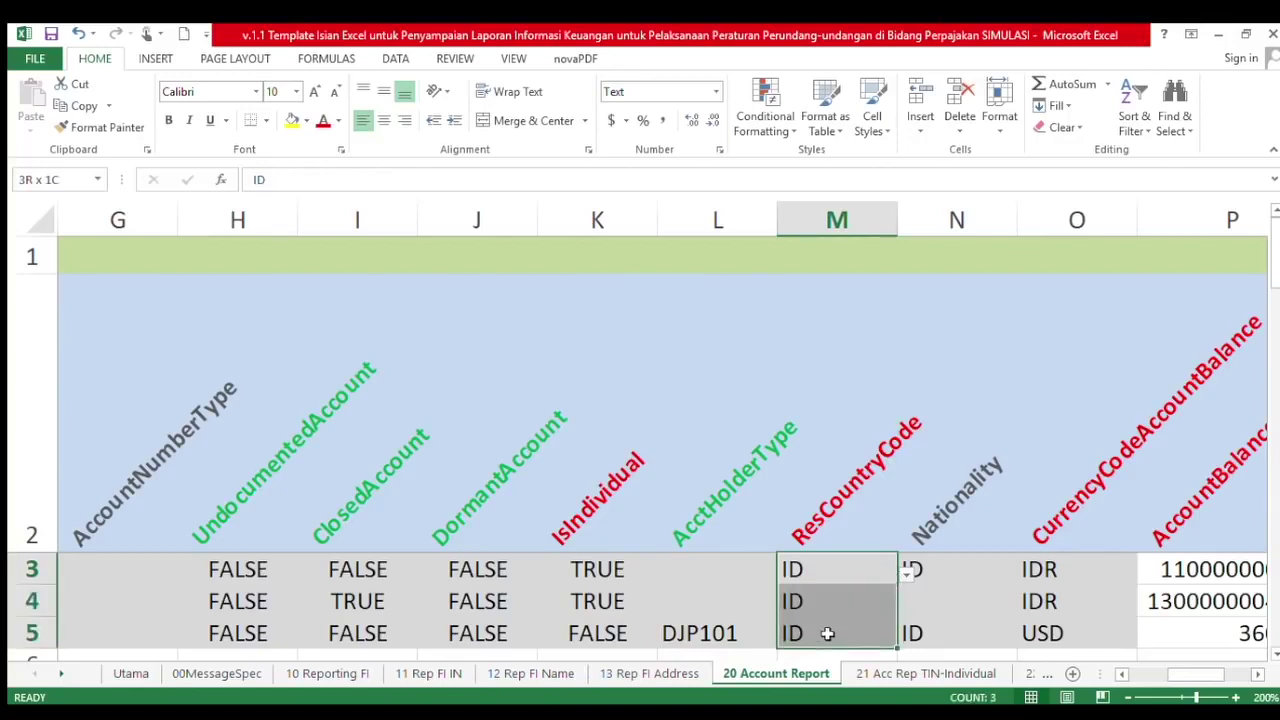
{"action": "left_click", "coordinate": [910, 634]}
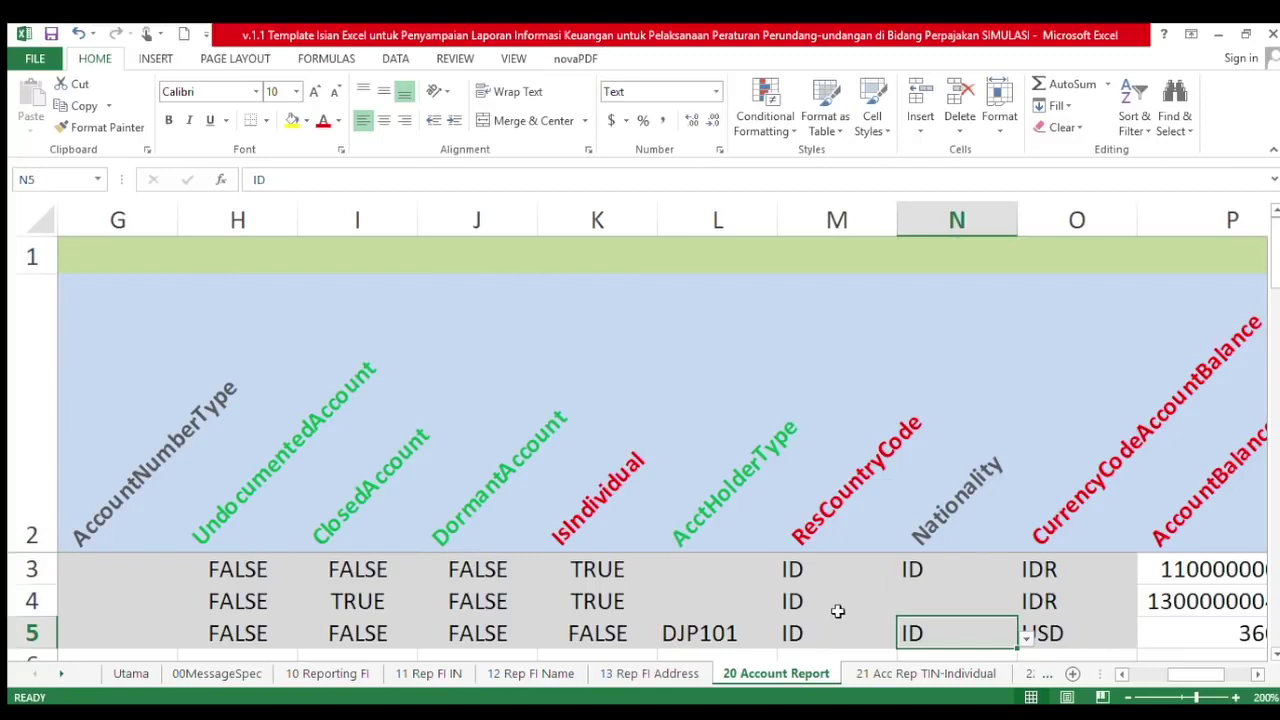
{"action": "left_click", "coordinate": [838, 611]}
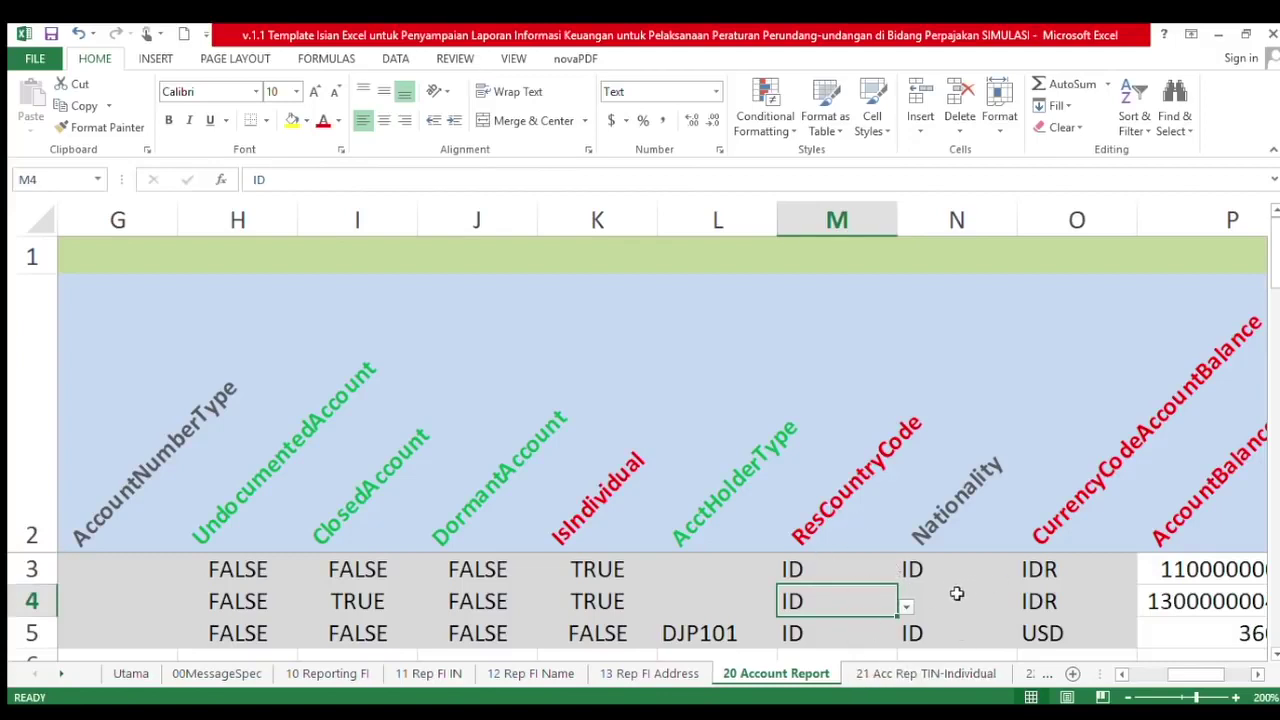
Examine the Nationality column's entries in N3 and N4
{"action": "left_click", "coordinate": [968, 486]}
{"action": "mouse_move", "coordinate": [963, 575]}
{"action": "left_mouse_down"}
{"action": "mouse_move", "coordinate": [945, 680]}
{"action": "mouse_move", "coordinate": [960, 560]}
{"action": "left_mouse_up"}
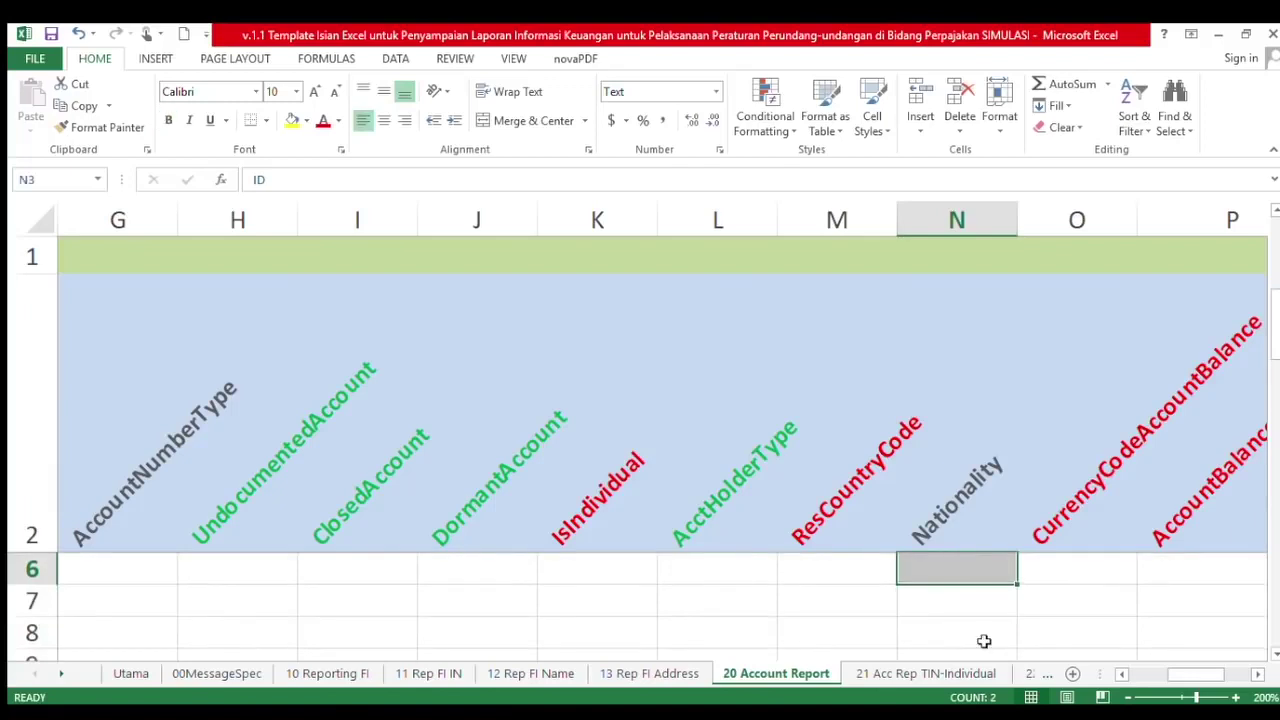
{"action": "scroll", "coordinate": [983, 643], "scroll_direction": "up", "scroll_amount": 1}
{"action": "left_click", "coordinate": [975, 600]}
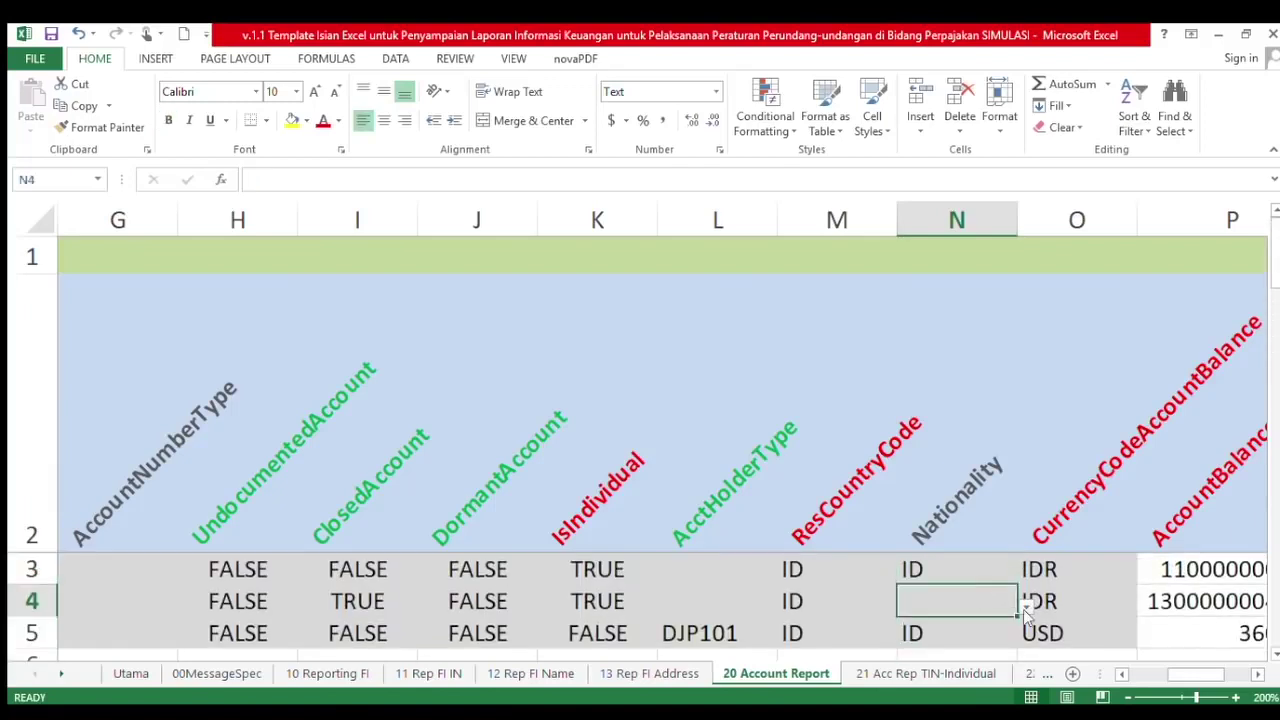
Check the CurrencyCodeAccountBalance entry in O3 and the AccountBalance entry in P3
{"action": "left_click", "coordinate": [1074, 566]}
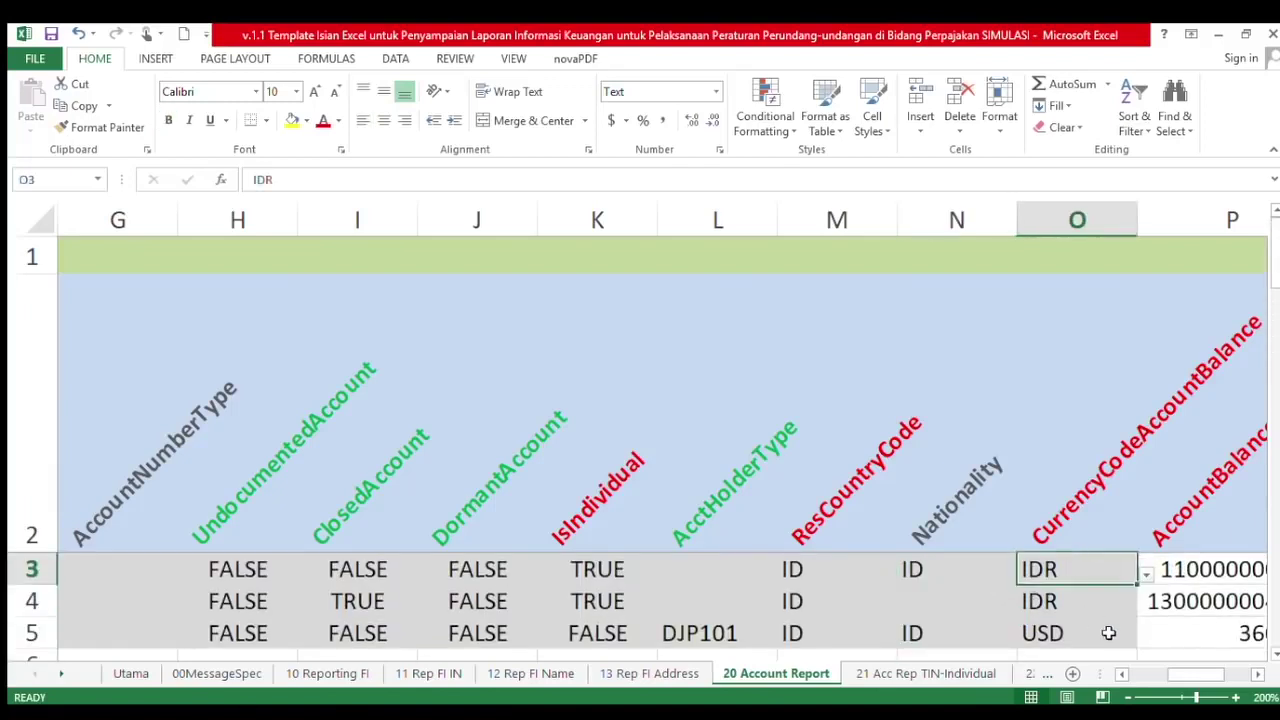
{"action": "left_click", "coordinate": [1256, 676]}
{"action": "left_click", "coordinate": [1256, 676]}
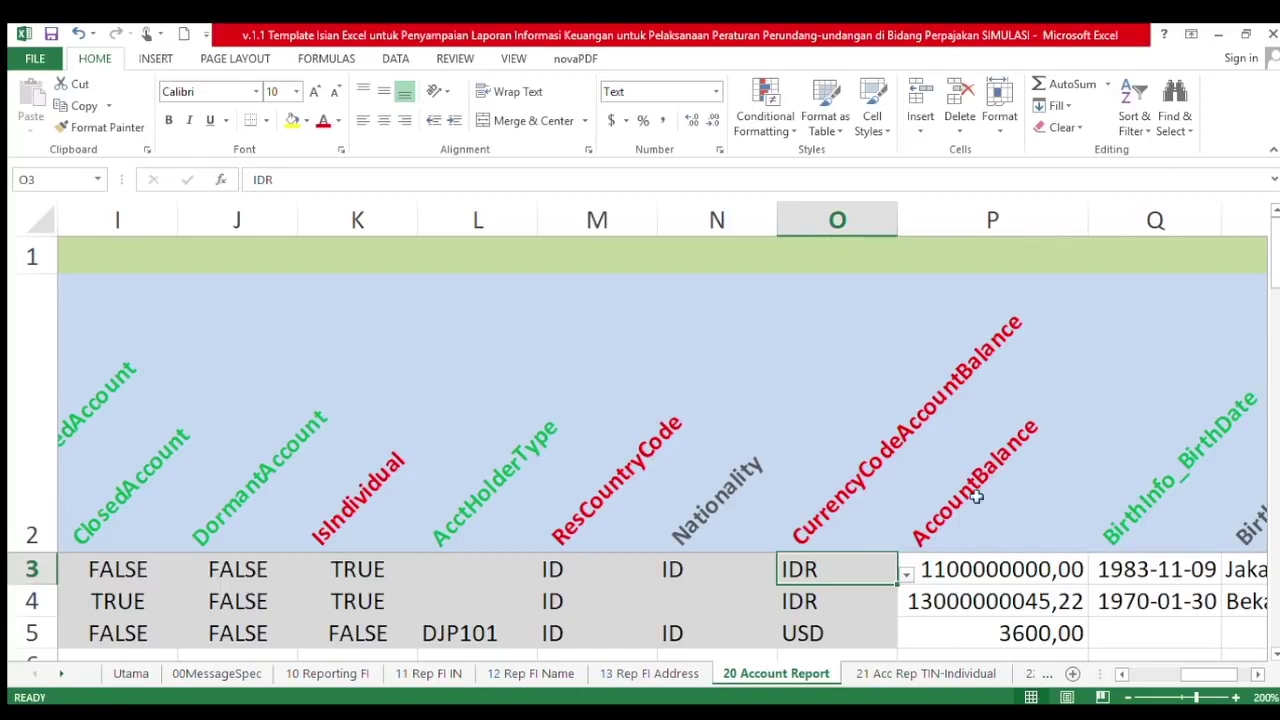
{"action": "left_click", "coordinate": [1018, 570]}
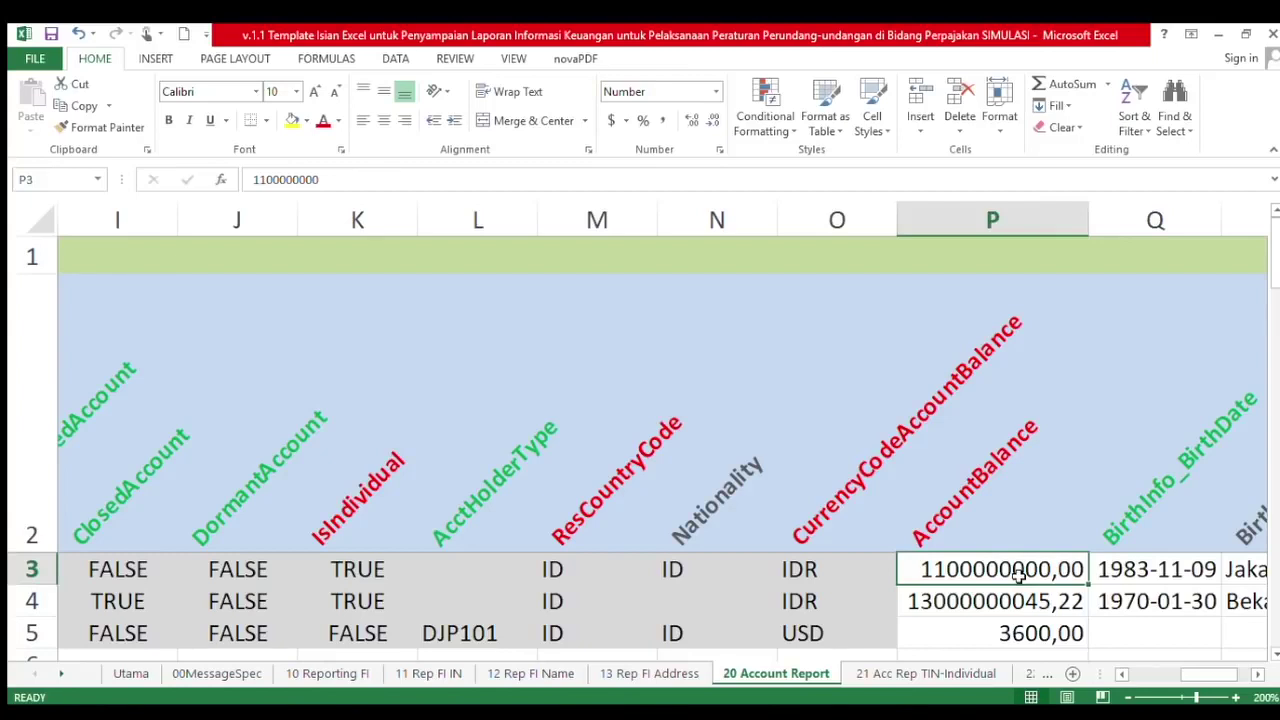
Inspect the BirthInfo_BirthDate cells Q3 to Q5 and compare them with the IsIndividual entry in row 3
{"action": "left_click", "coordinate": [1132, 598]}
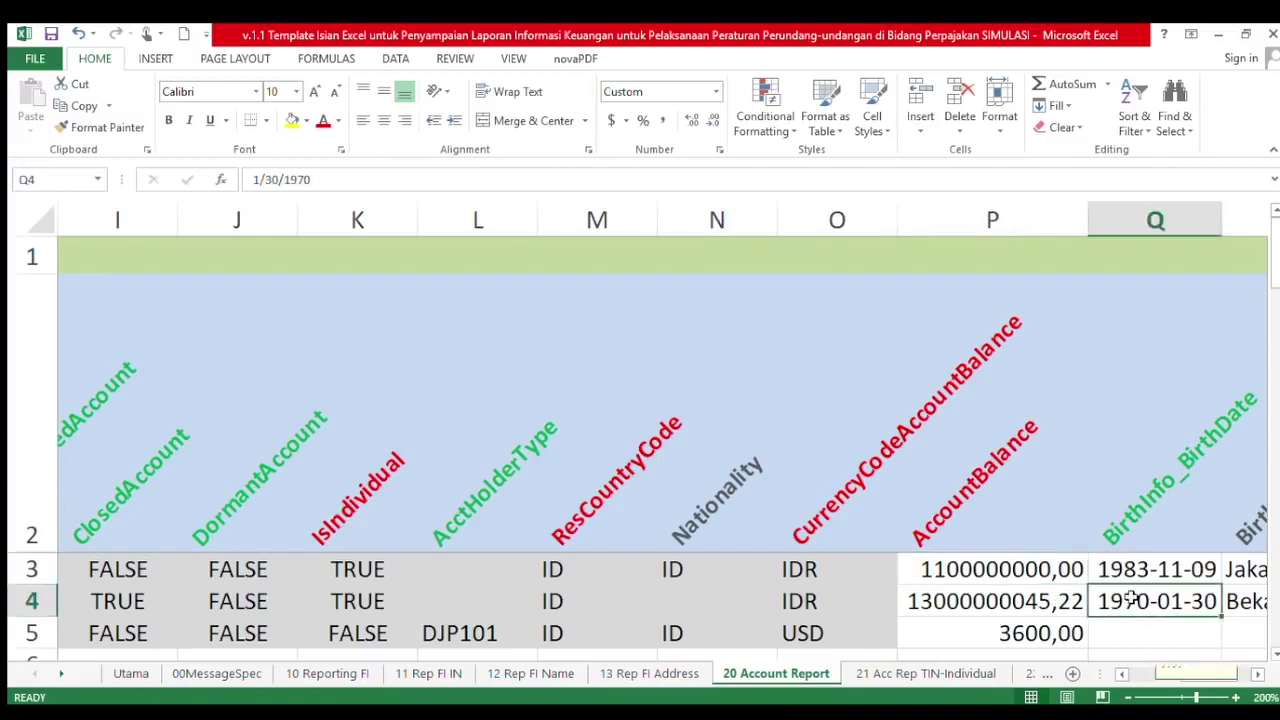
{"action": "scroll", "coordinate": [1132, 598], "scroll_direction": "right", "scroll_amount": 1}
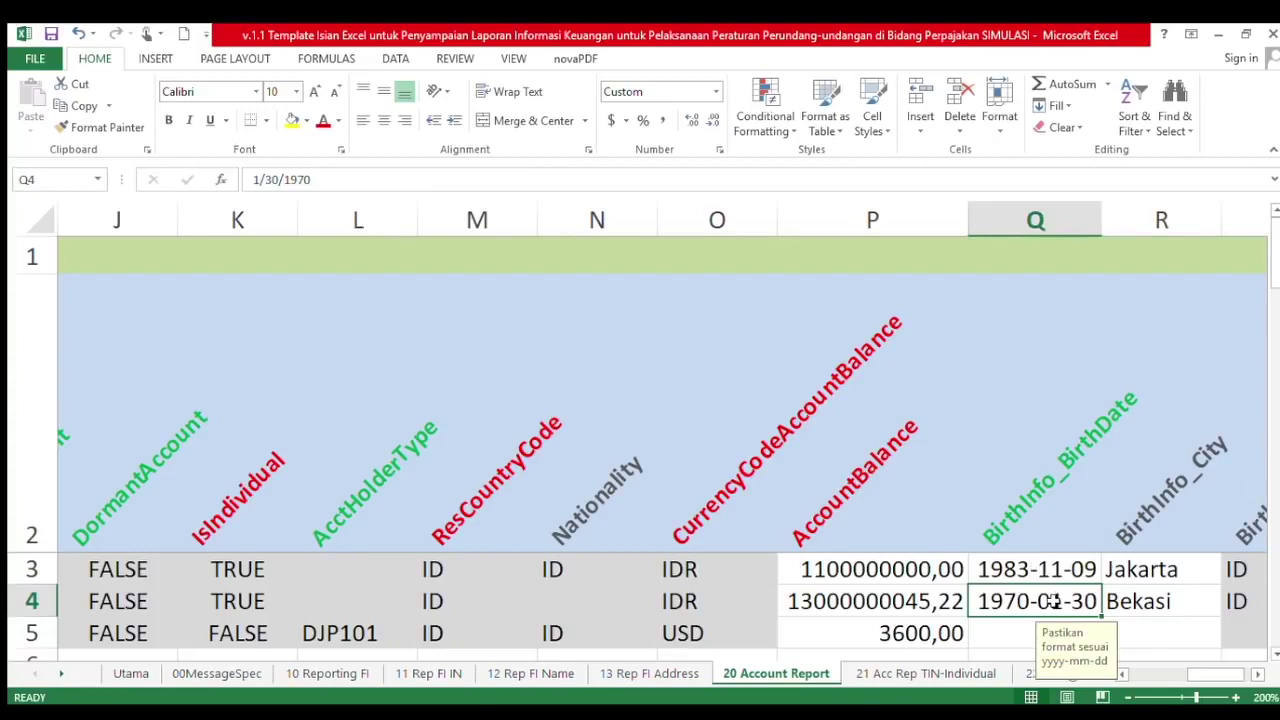
{"action": "left_click", "coordinate": [995, 637]}
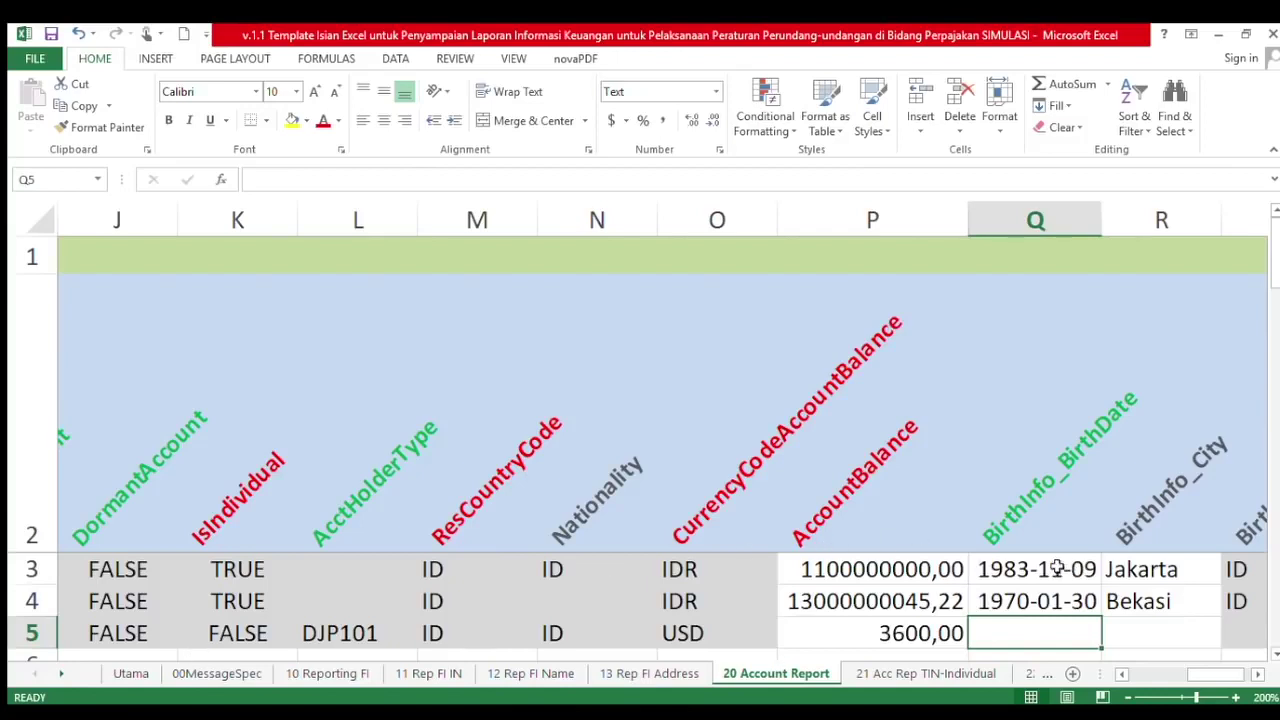
{"action": "left_click", "coordinate": [229, 572]}
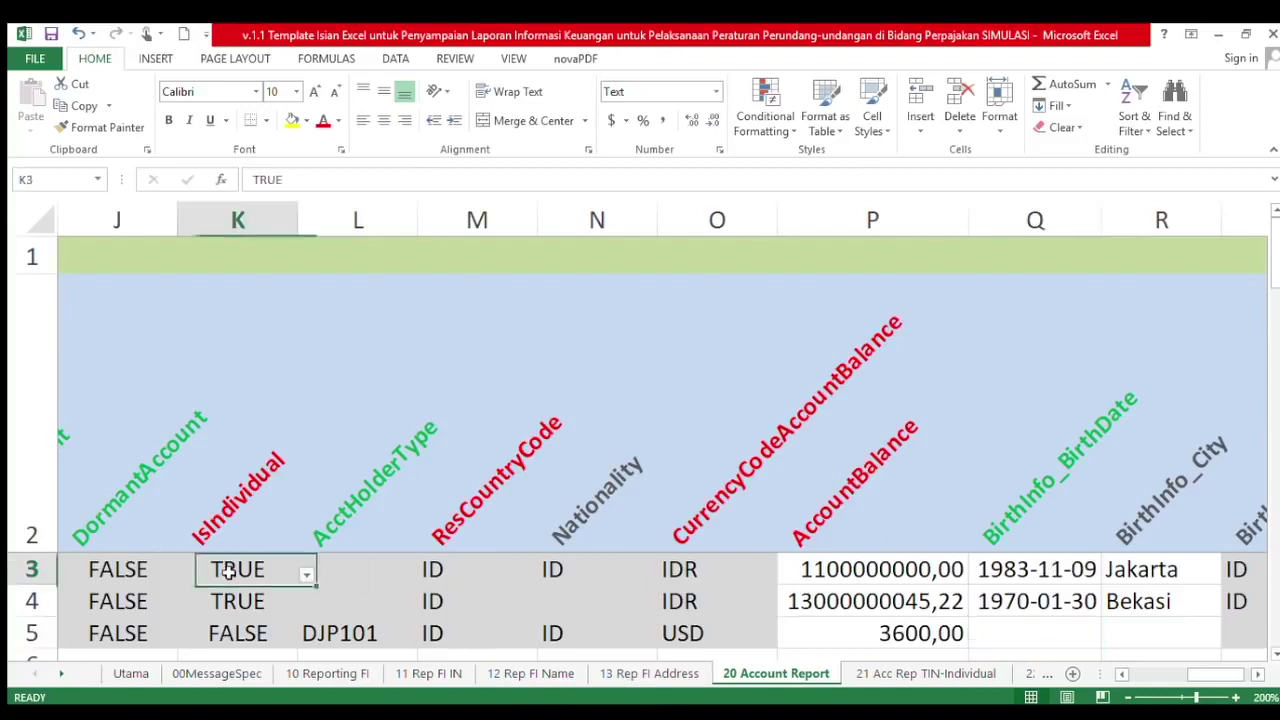
{"action": "left_click", "coordinate": [1066, 572]}
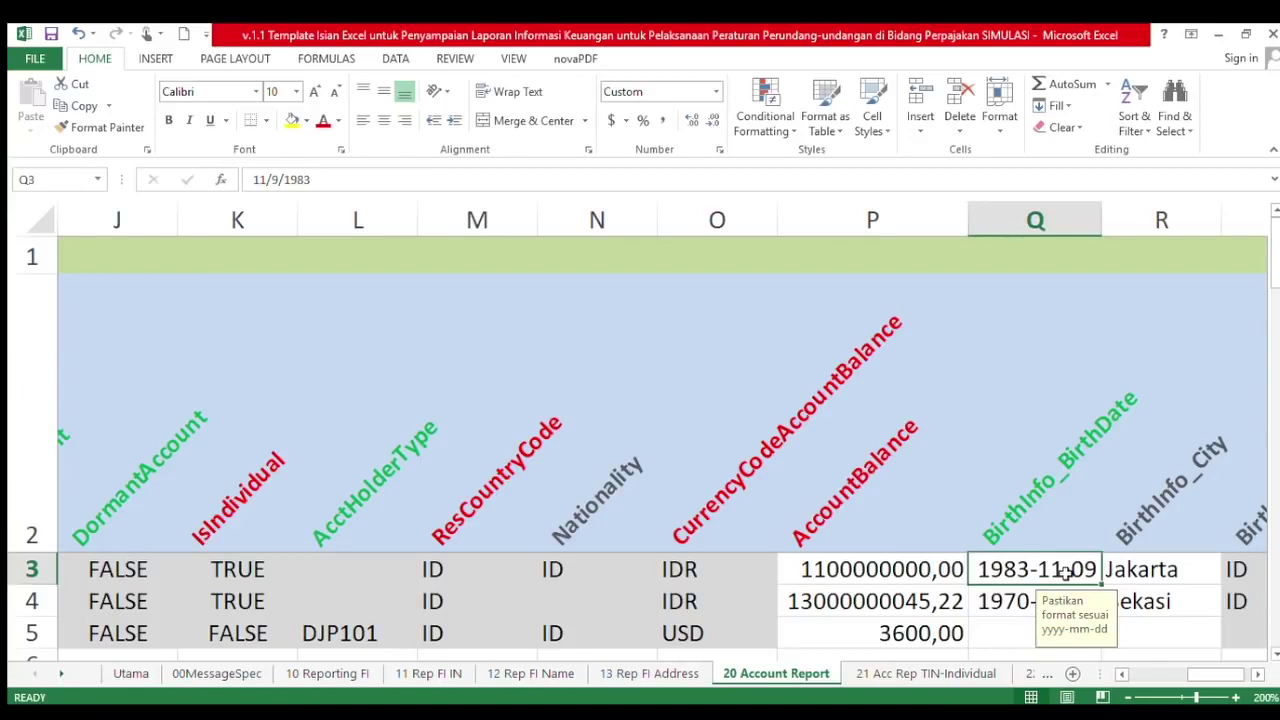
Review the BirthInfo_City and BirthInfo_CountryCode entries in row 3, through to the end of the sheet's columns
{"action": "left_click", "coordinate": [1139, 573]}
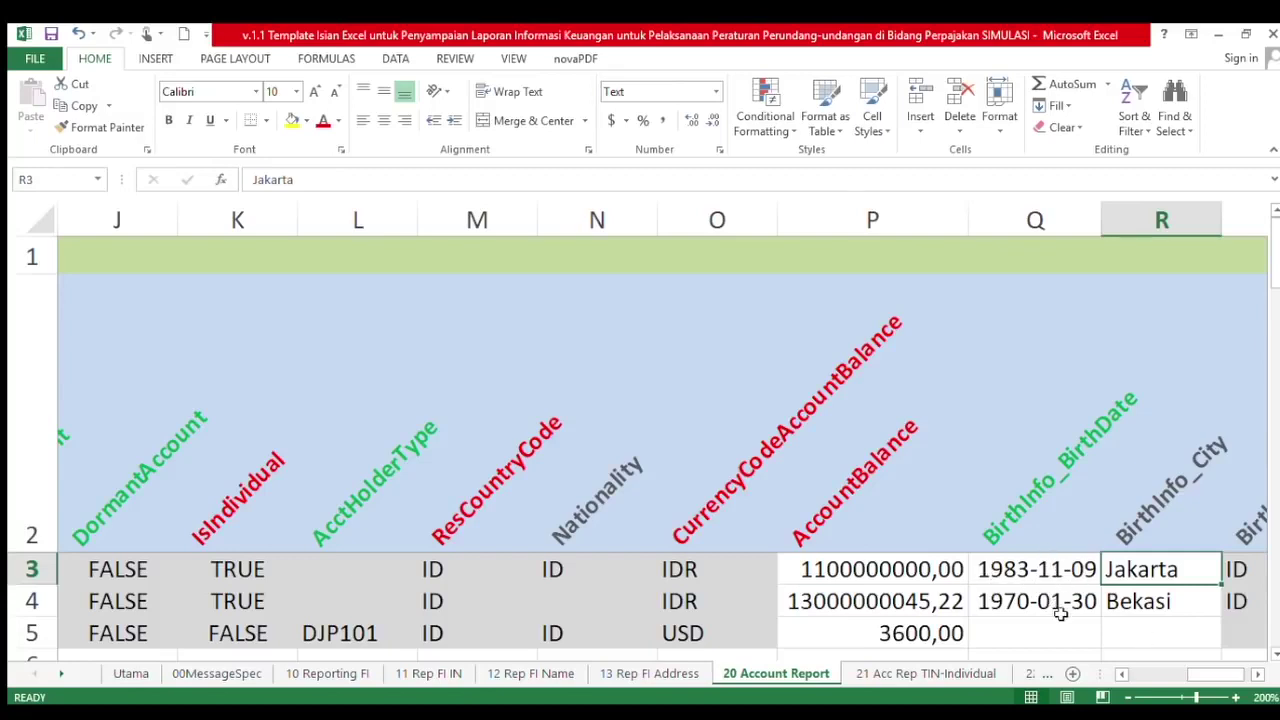
{"action": "key", "text": "Right"}
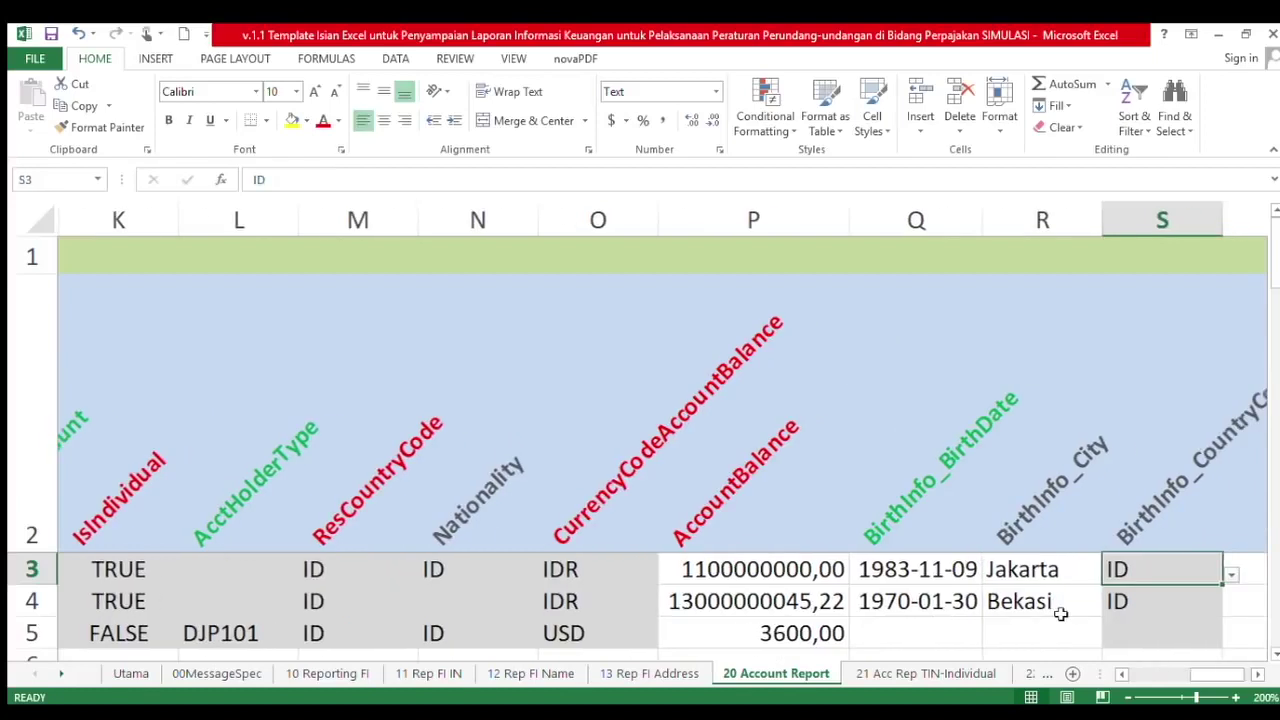
{"action": "key", "text": "Left"}
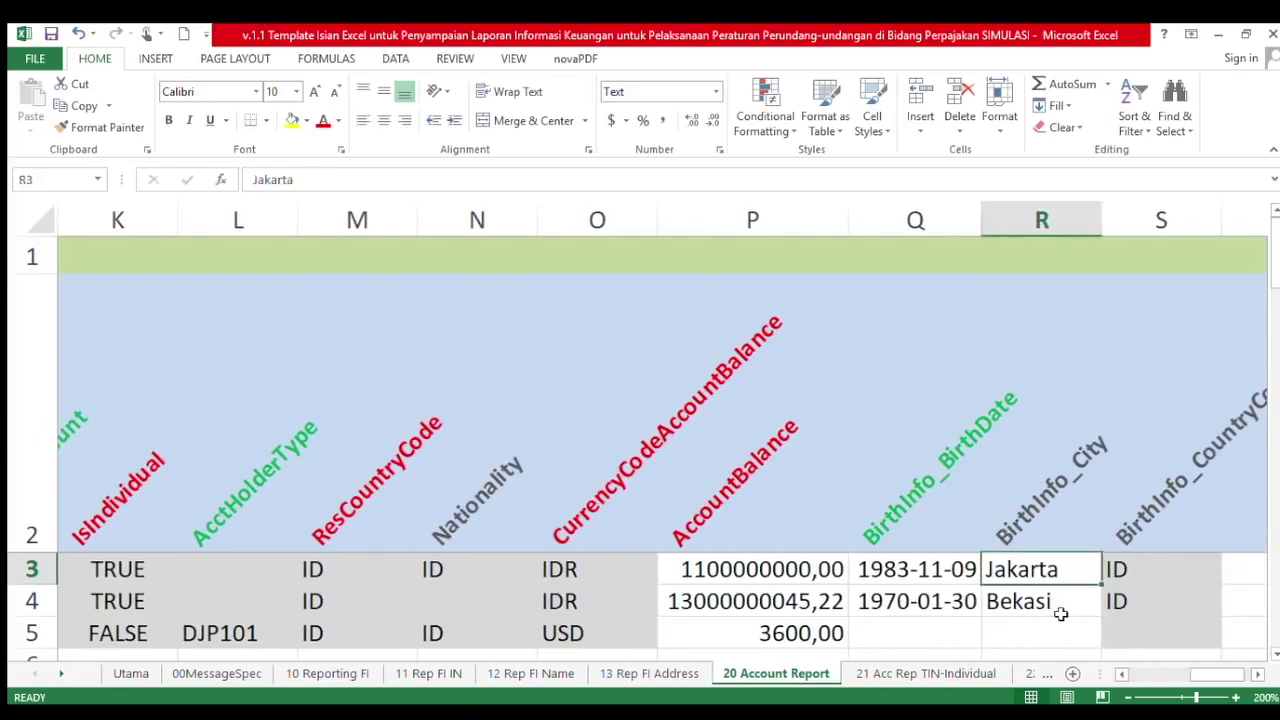
{"action": "key", "text": "Right"}
{"action": "key", "text": "Right"}
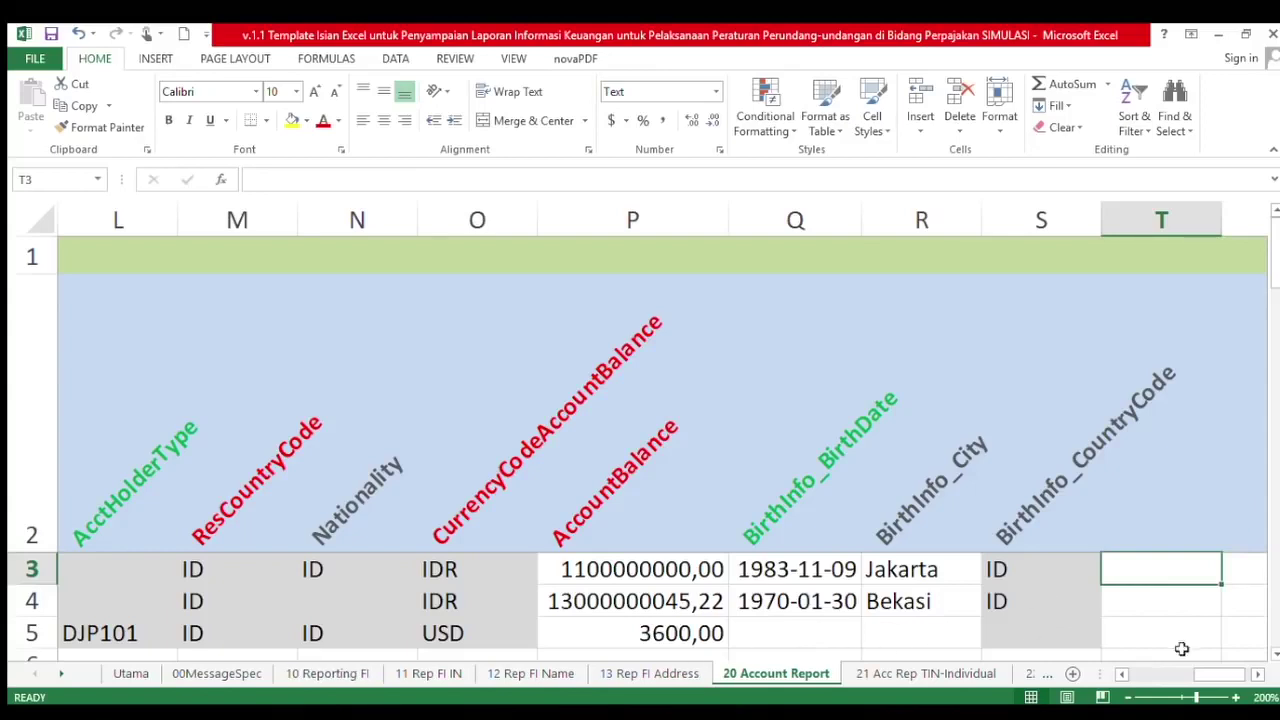
Return to the DocRefID_AccountReport column and examine the type codes of the references in C3 and C4
{"action": "left_click_drag", "start_coordinate": [1121, 674], "coordinate": [1118, 678]}
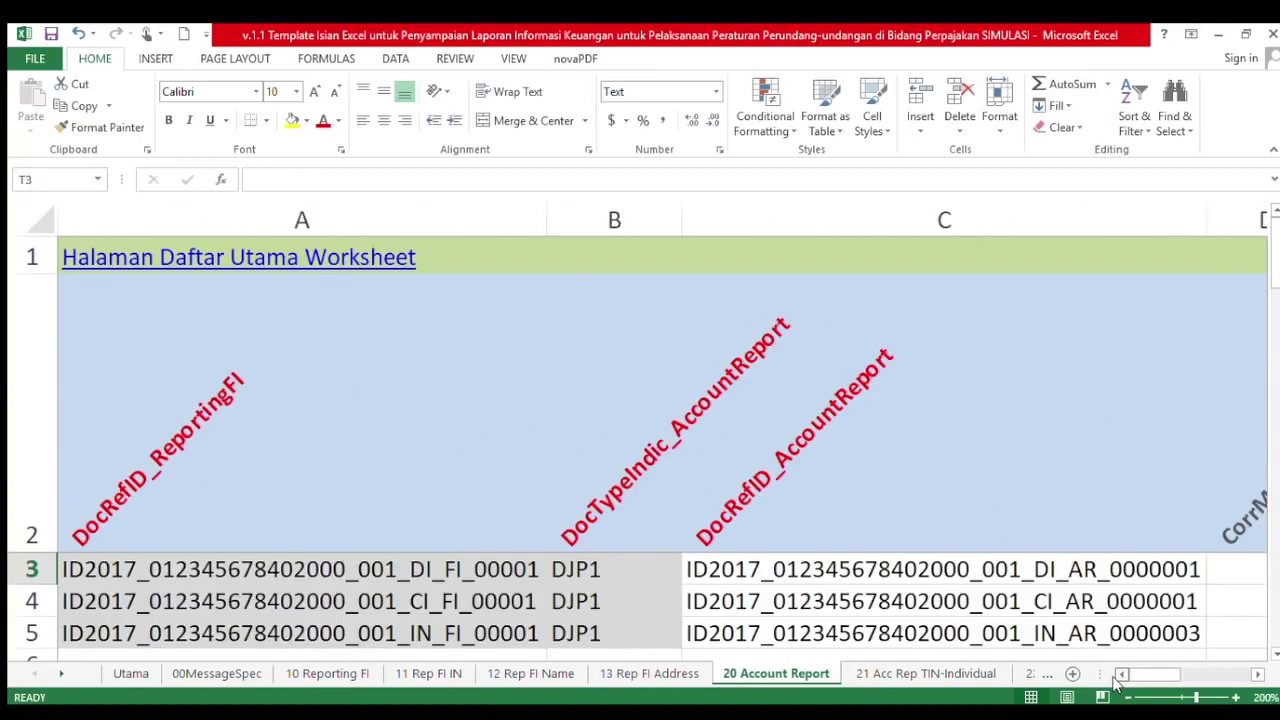
{"action": "left_click_drag", "start_coordinate": [1118, 678], "coordinate": [1118, 680]}
{"action": "left_click", "coordinate": [1253, 678]}
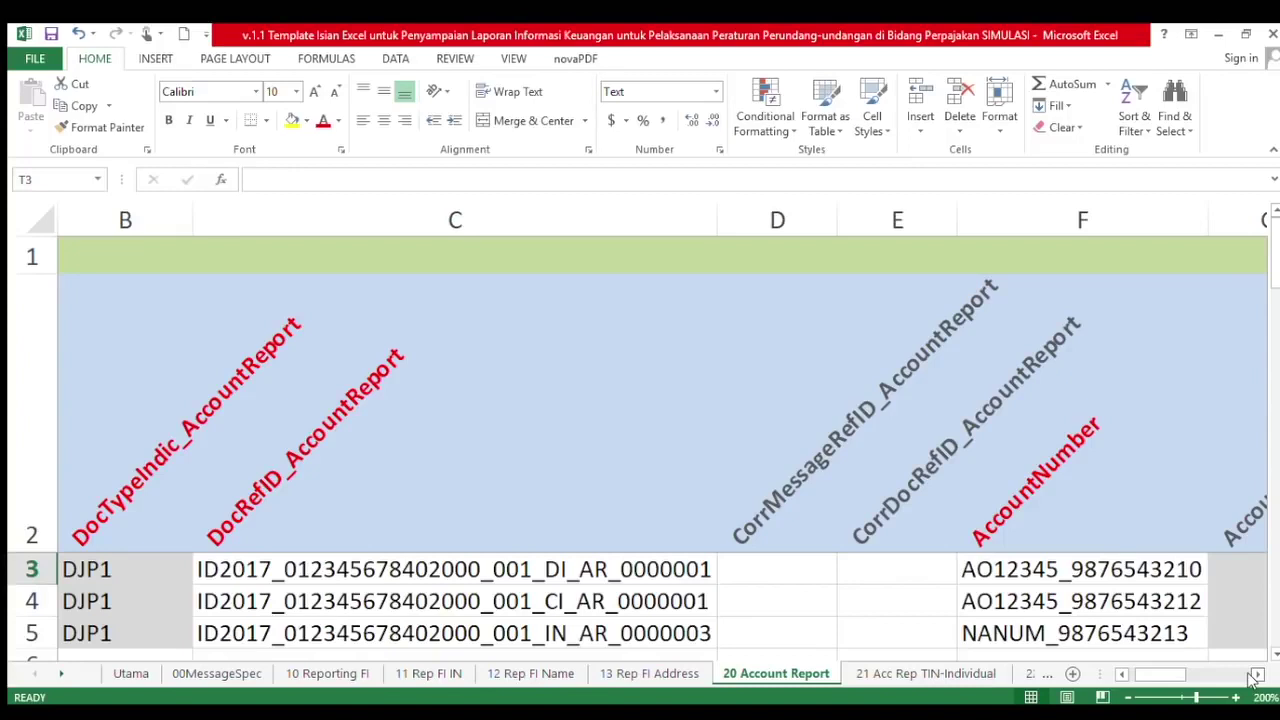
{"action": "left_click", "coordinate": [470, 578]}
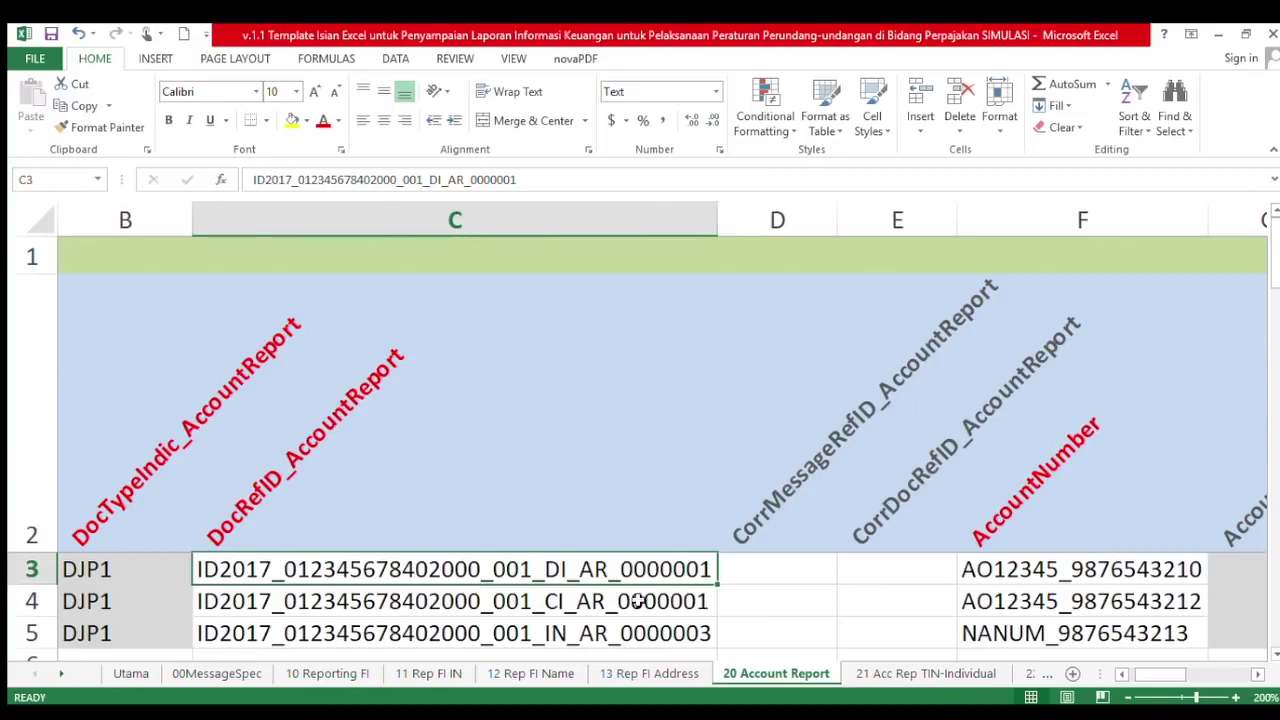
{"action": "left_click", "coordinate": [558, 605]}
{"action": "double_click", "coordinate": [558, 605]}
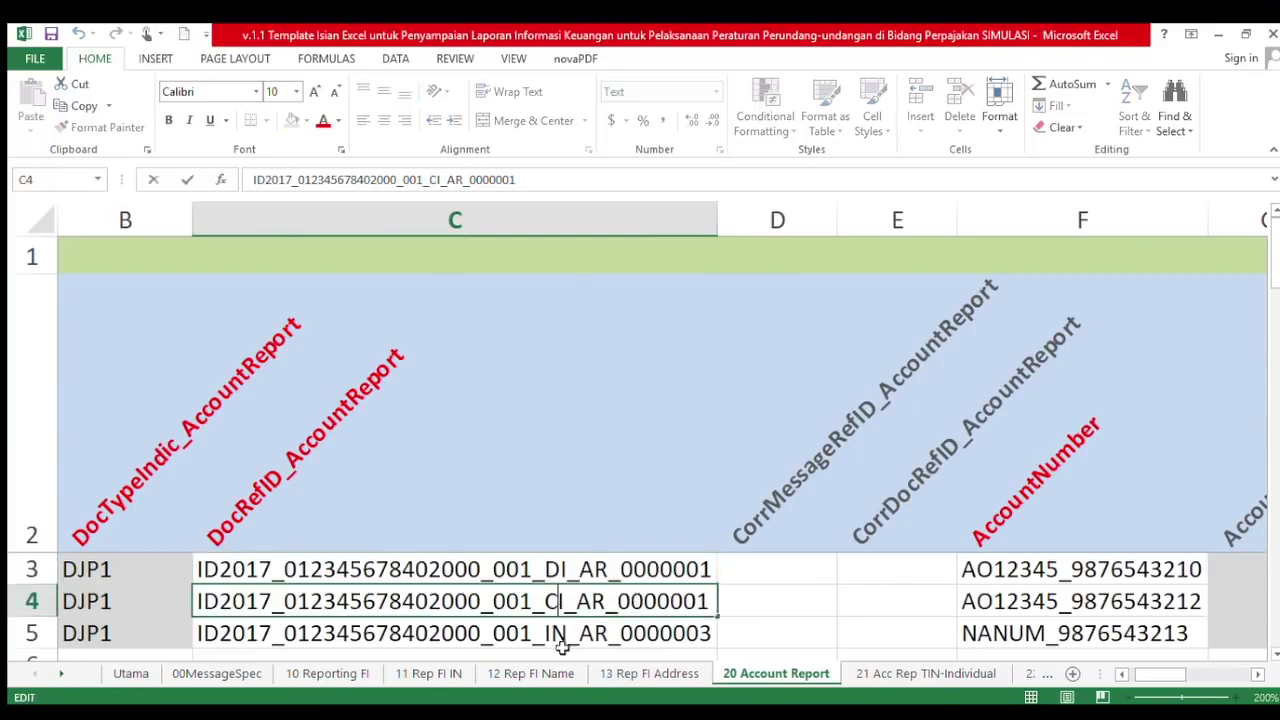
Change the DocRefID_AccountReport in C5 to type code DI with sequence number 0000002, and compare it with C3
{"action": "double_click", "coordinate": [591, 636]}
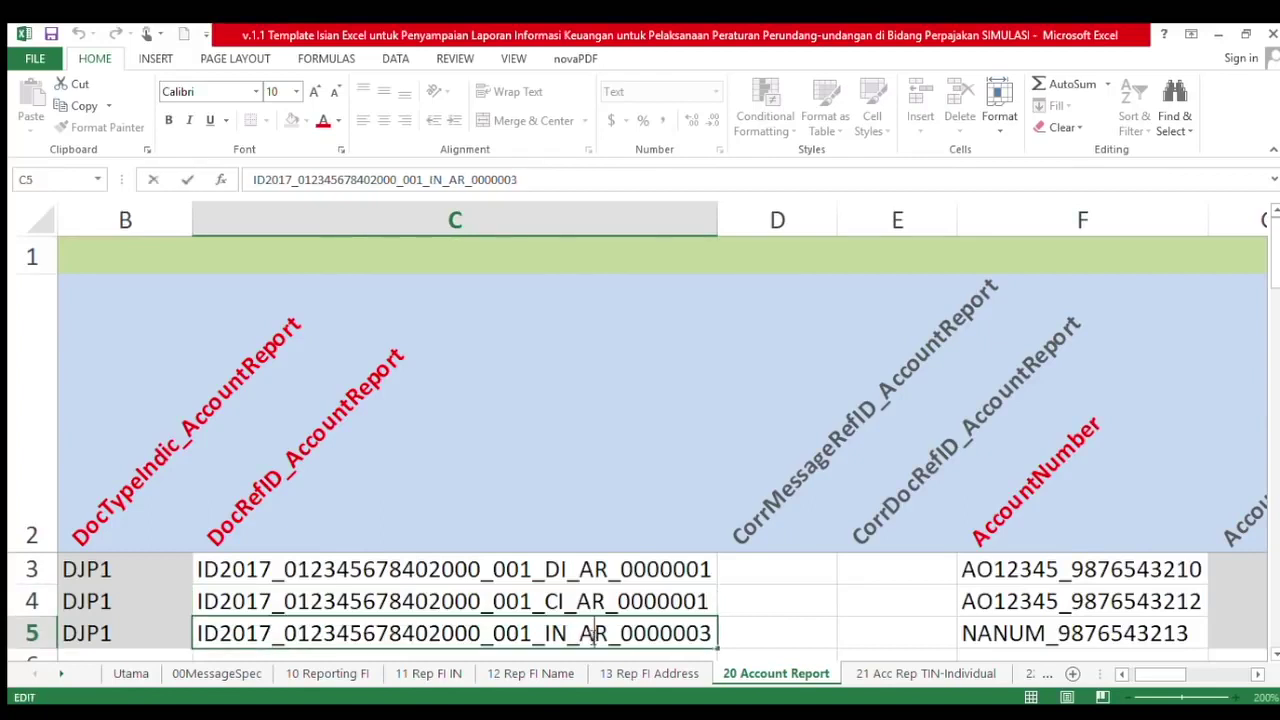
{"action": "key", "text": "BackSpace"}
{"action": "key", "text": "BackSpace"}
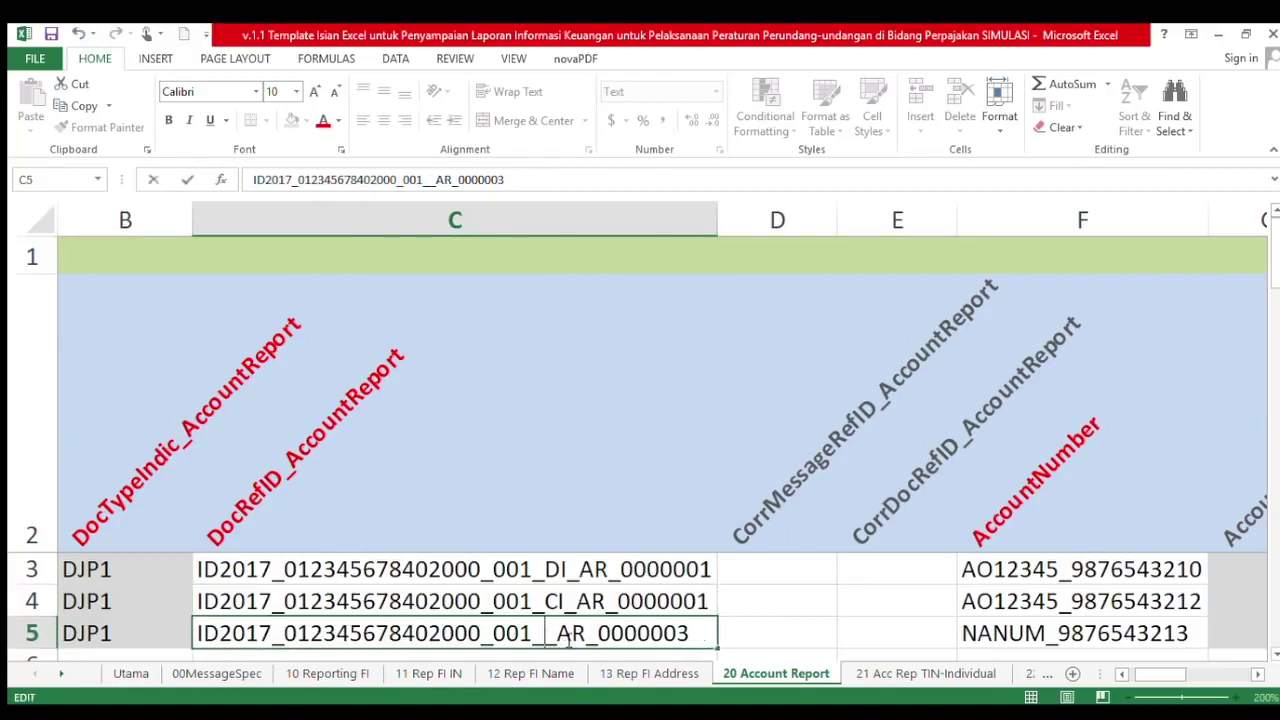
{"action": "type", "text": "DI"}
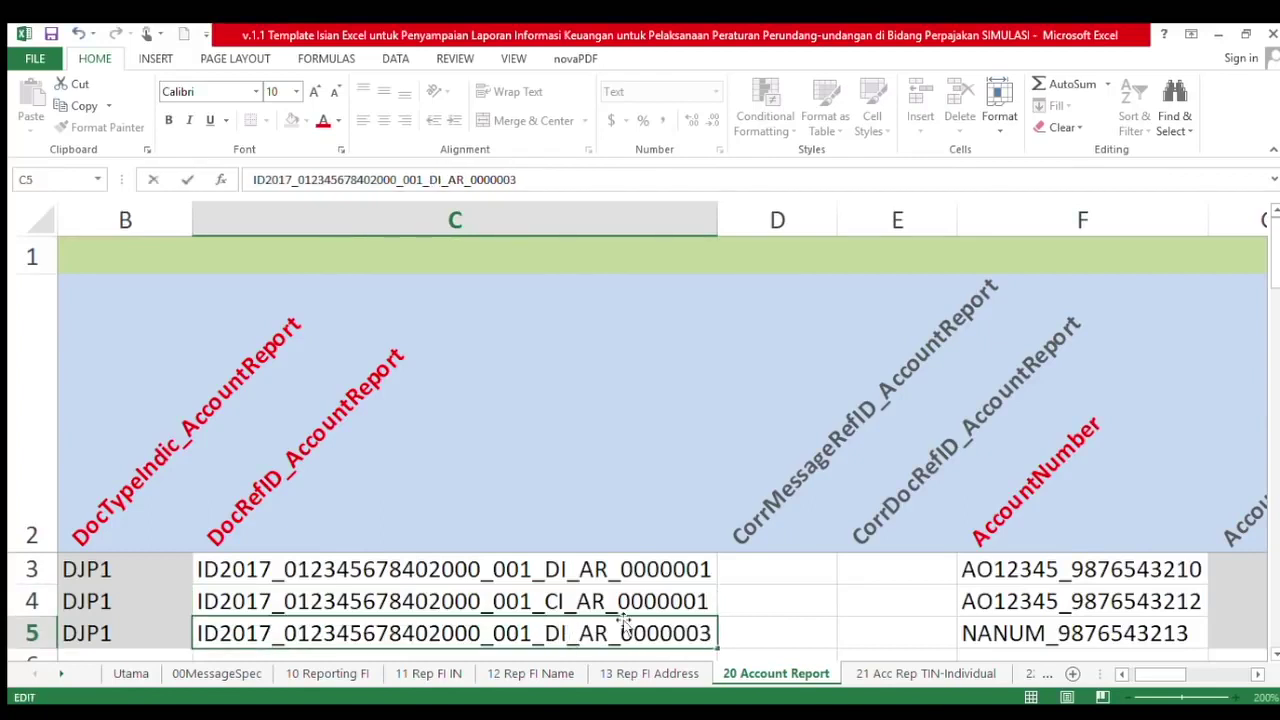
{"action": "left_click", "coordinate": [701, 634]}
{"action": "key", "text": "Delete"}
{"action": "type", "text": "2"}
{"action": "left_click", "coordinate": [653, 568]}
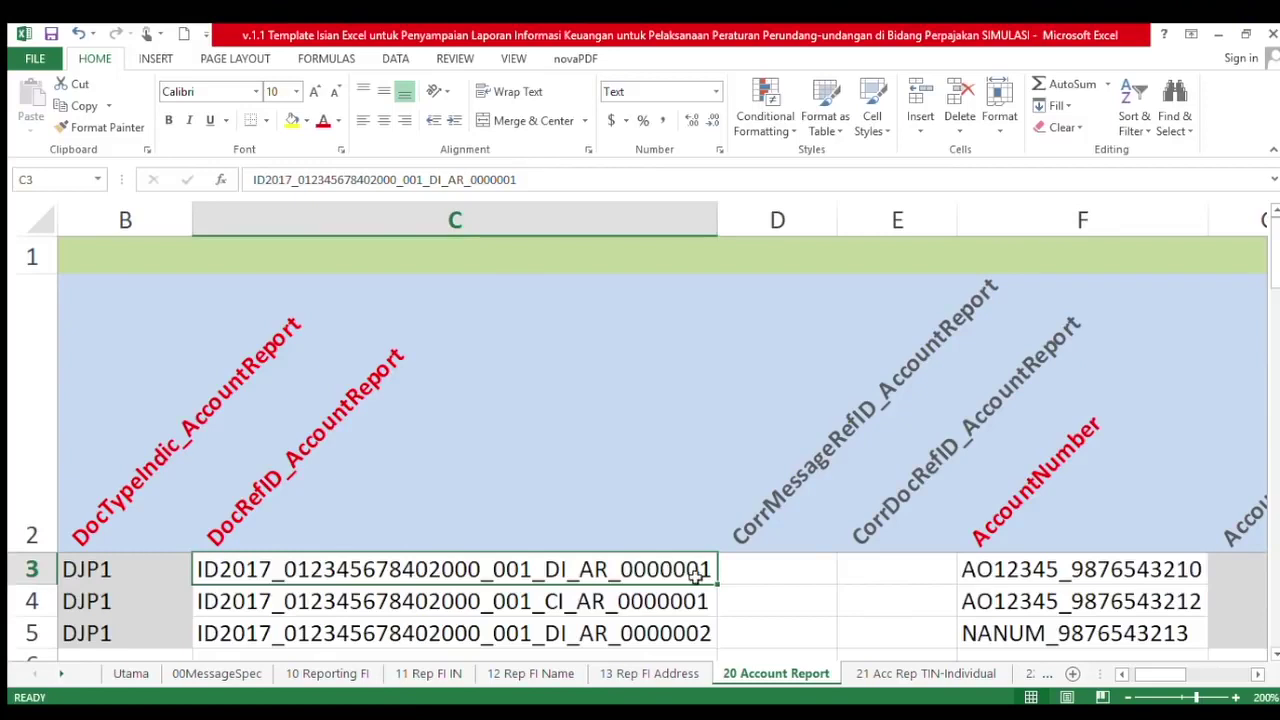
{"action": "left_click", "coordinate": [704, 634]}
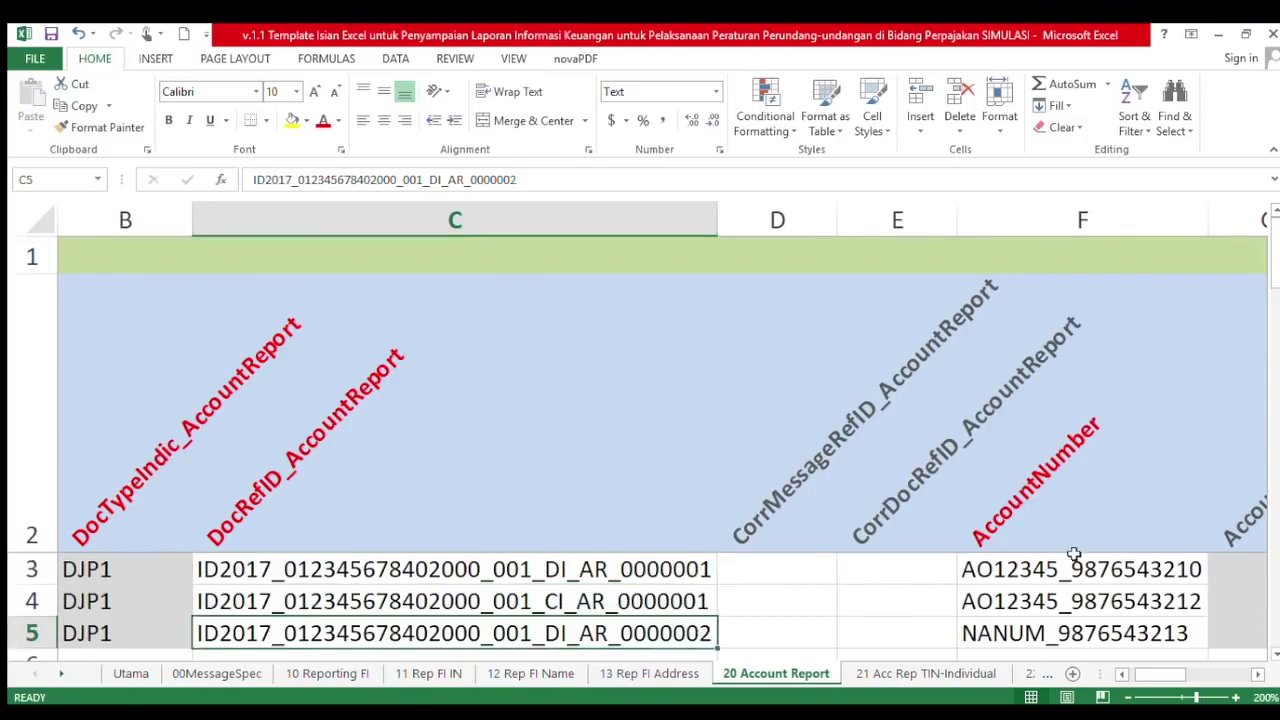
Replace the AccountNumber in F5 with a copy of the F3 entry, giving it different last three digits
{"action": "left_click", "coordinate": [1047, 570]}
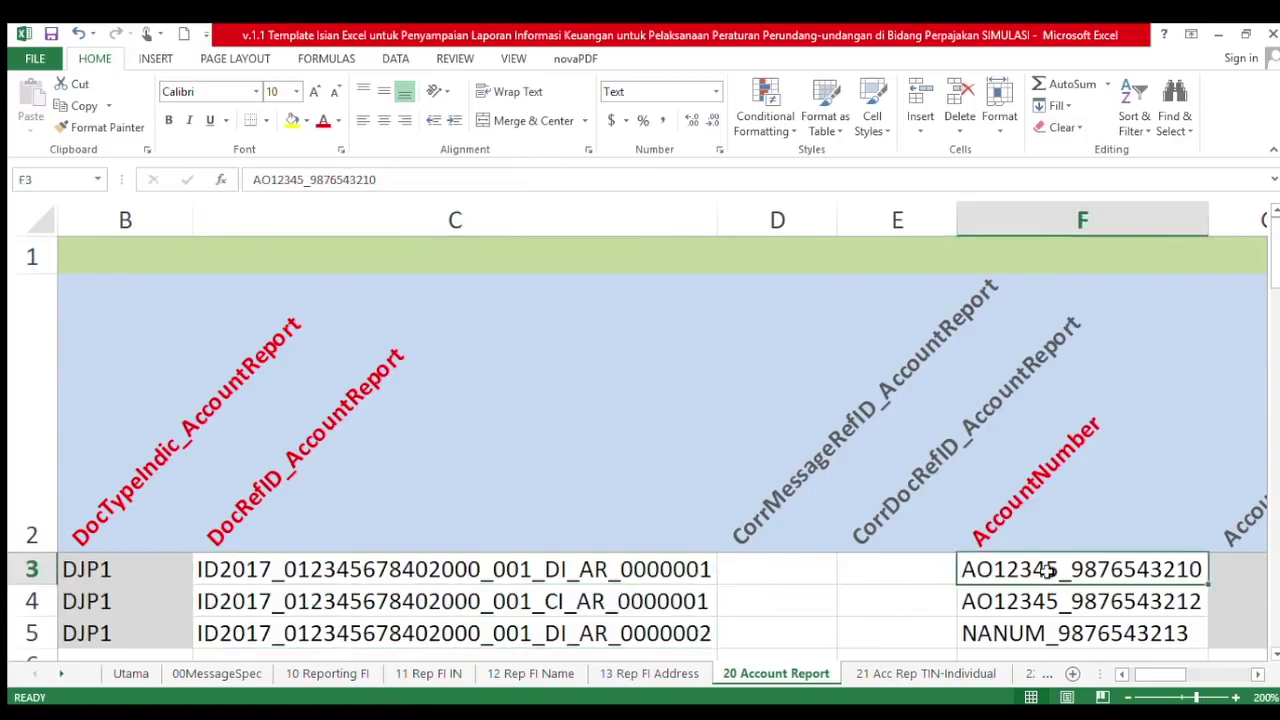
{"action": "key", "text": "ctrl+c"}
{"action": "left_click", "coordinate": [1055, 640]}
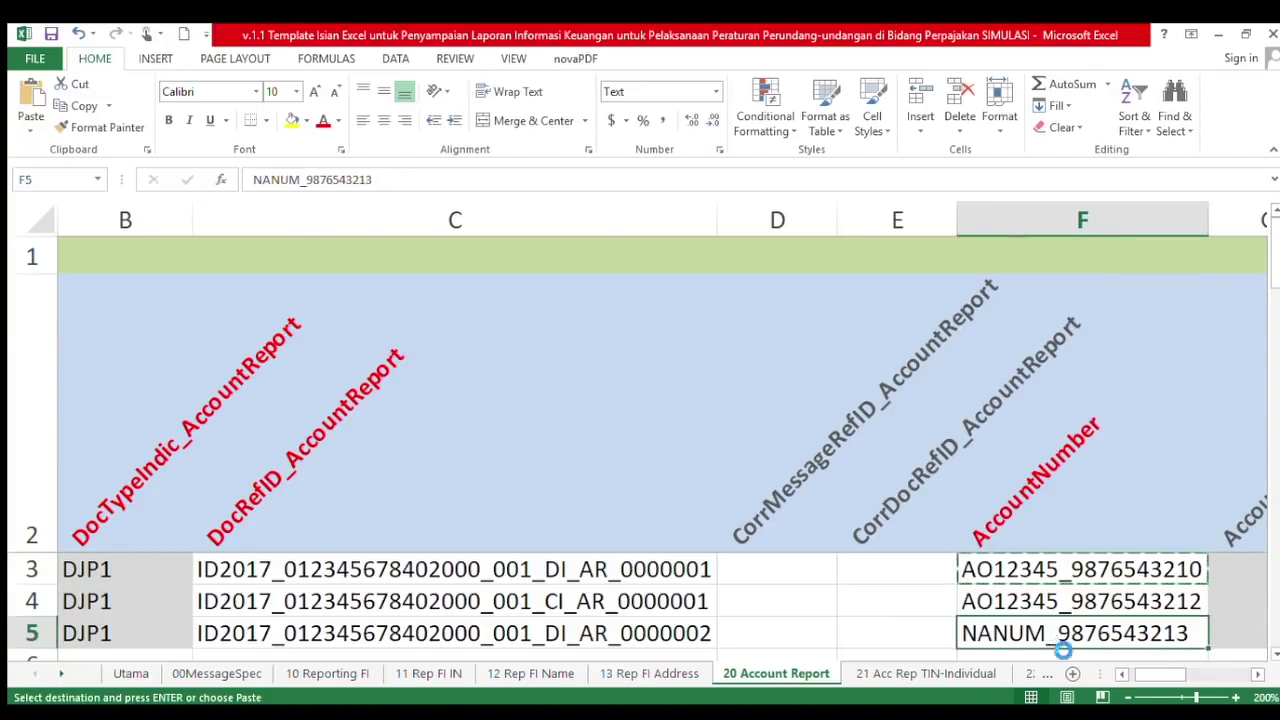
{"action": "key", "text": "ctrl+v"}
{"action": "double_click", "coordinate": [1193, 632]}
{"action": "left_click_drag", "start_coordinate": [1202, 634], "coordinate": [1152, 640]}
{"action": "type", "text": "250"}
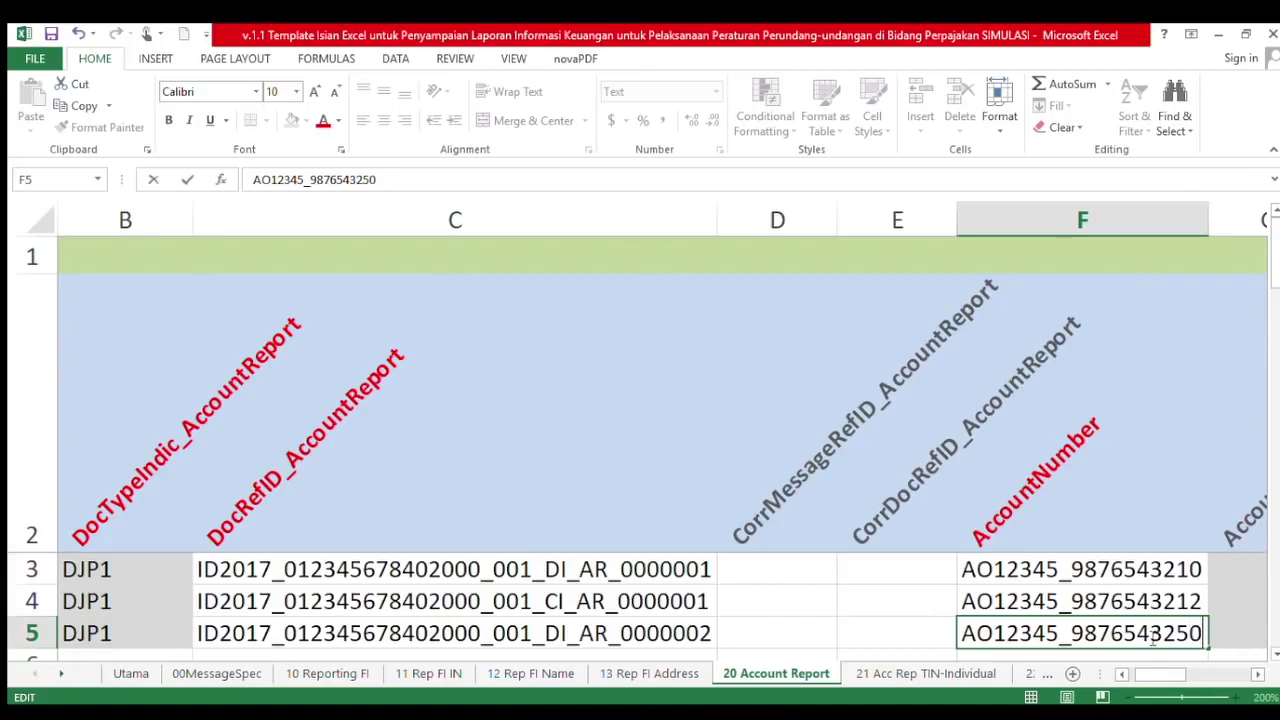
{"action": "key", "text": "Return"}
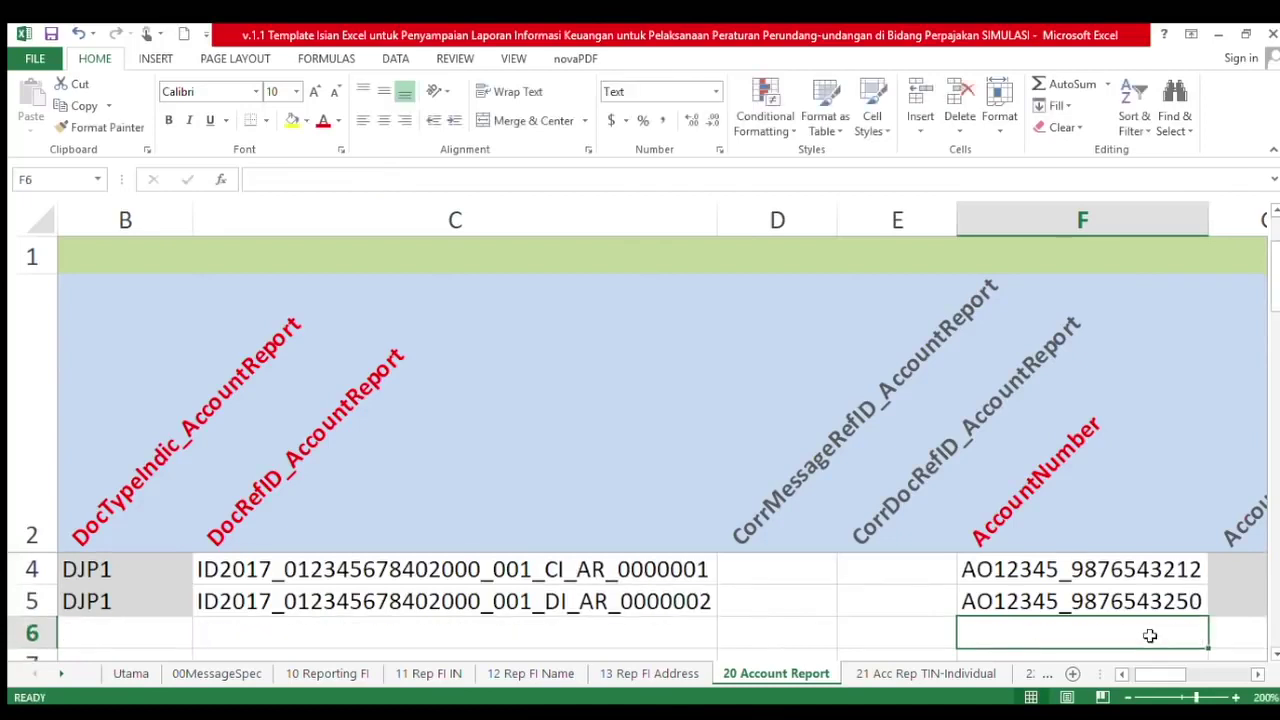
{"action": "scroll", "coordinate": [1087, 598], "scroll_direction": "up", "scroll_amount": 1}
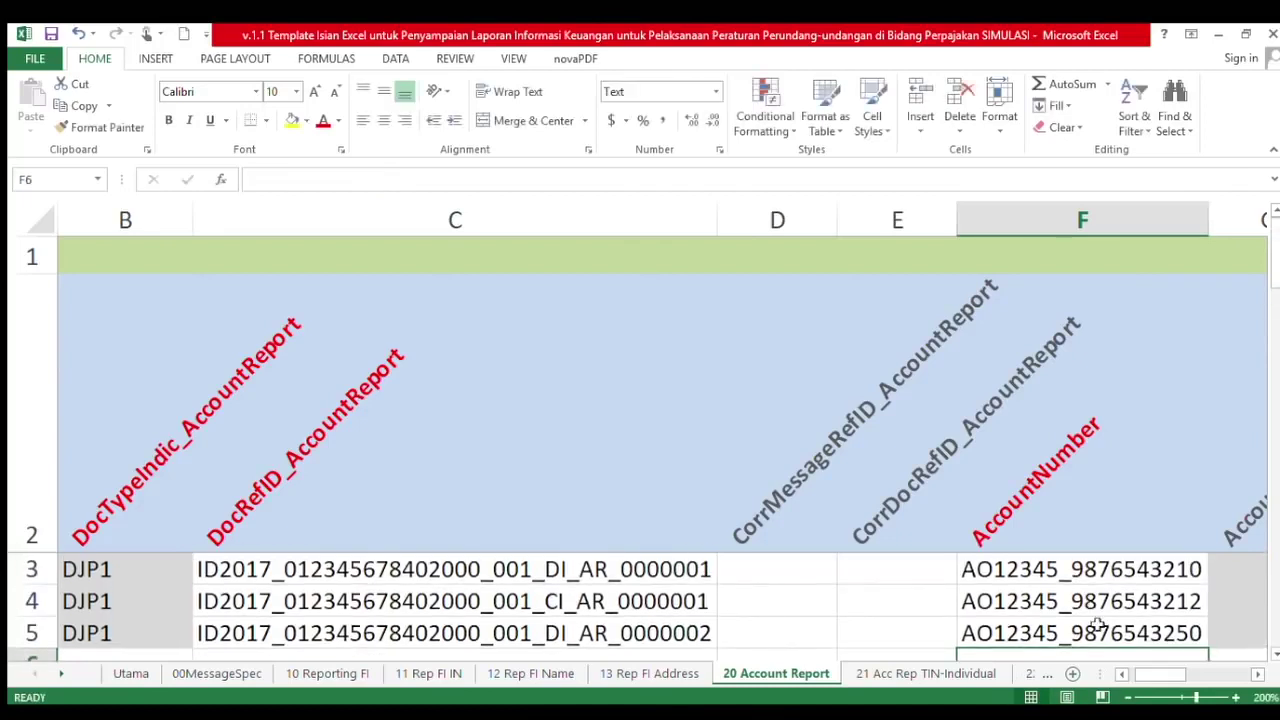
Review the row 5 entries from AccountNumber through ClosedAccount and IsIndividual to ResCountryCode
{"action": "left_click", "coordinate": [1171, 626]}
{"action": "key", "text": "Right"}
{"action": "key", "text": "Right"}
{"action": "key", "text": "Right"}
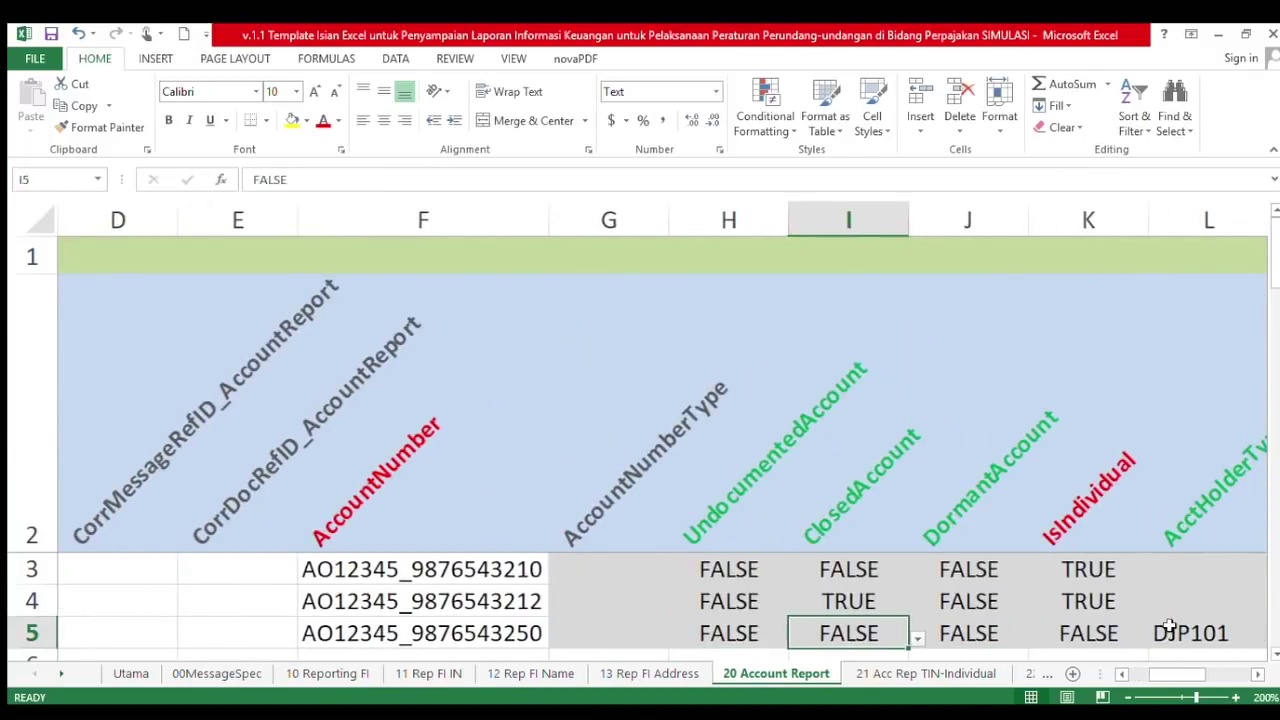
{"action": "key", "text": "Right"}
{"action": "key", "text": "Right"}
{"action": "key", "text": "Right"}
{"action": "key", "text": "Right"}
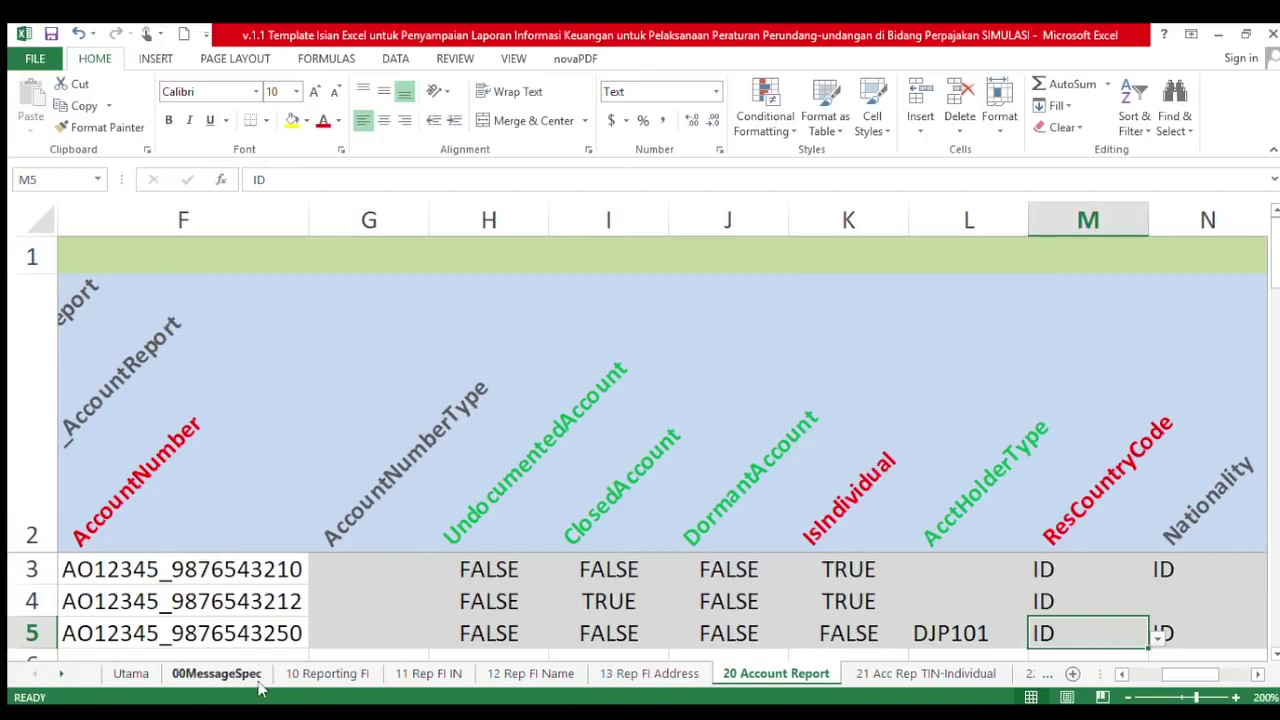
Open the 21 Acc Rep TIN-Individual sheet and examine the TIN entries in B3 and B4
{"action": "left_click", "coordinate": [856, 675]}
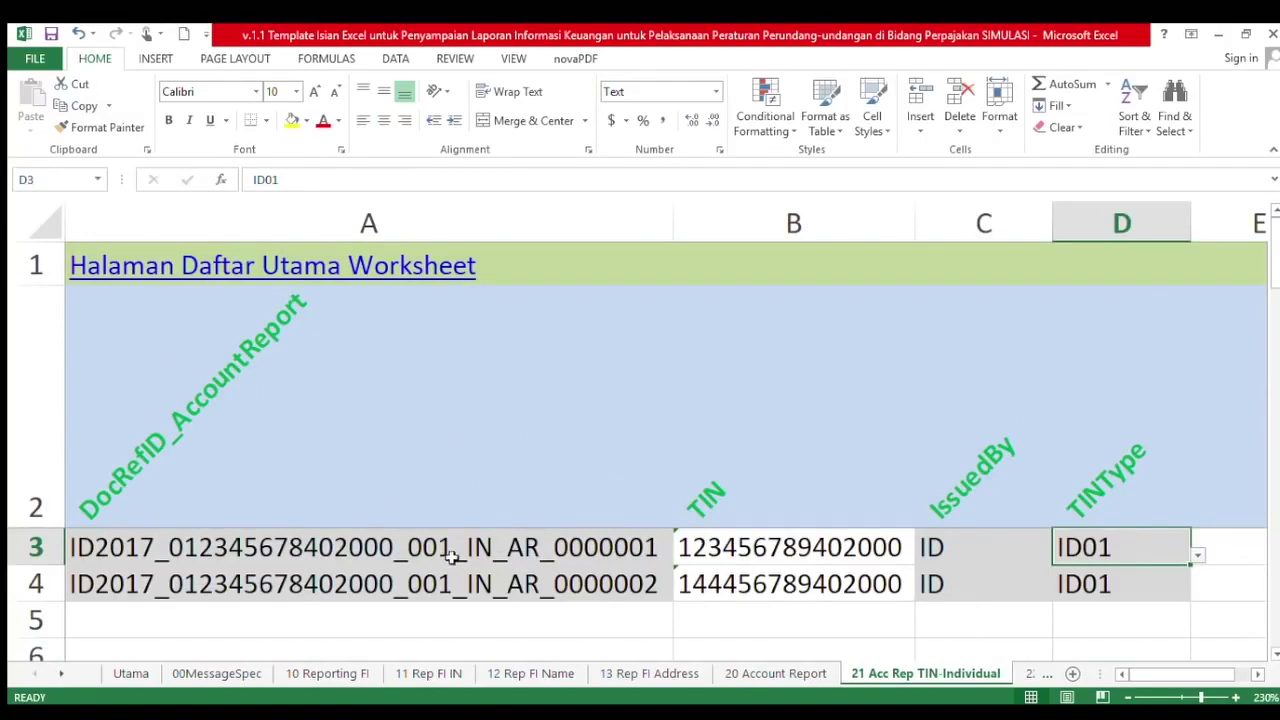
{"action": "left_click", "coordinate": [751, 558]}
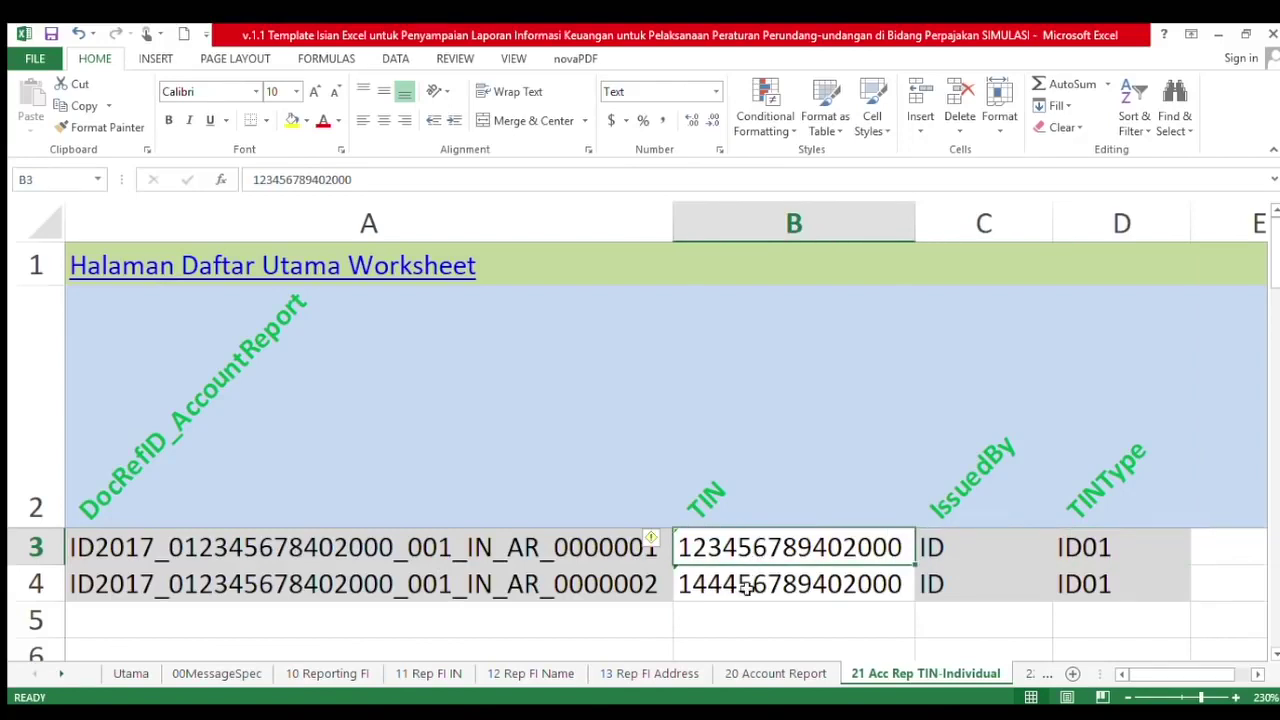
{"action": "left_click", "coordinate": [747, 589]}
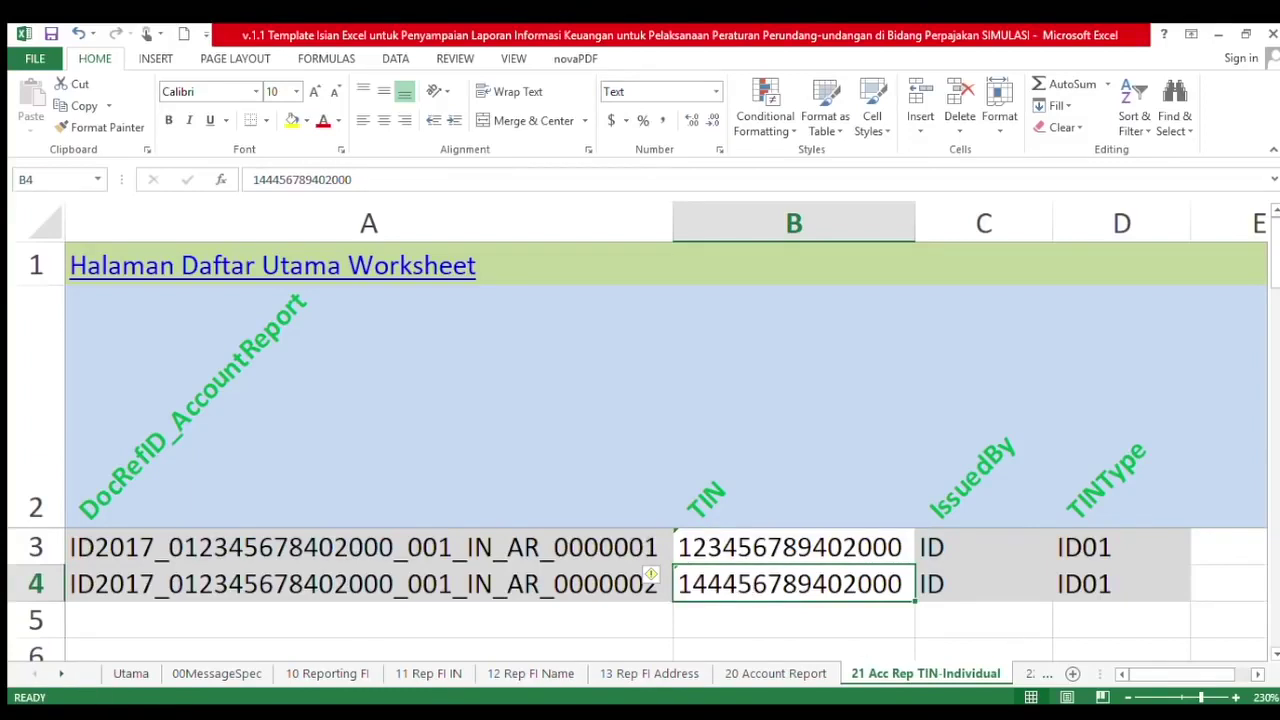
Return to the 20 Account Report sheet and compare the DocRefID_ReportingFI in A3 with the DocRefID_AccountReport entries
{"action": "left_click", "coordinate": [760, 674]}
{"action": "left_click_drag", "start_coordinate": [1200, 677], "coordinate": [1123, 676]}
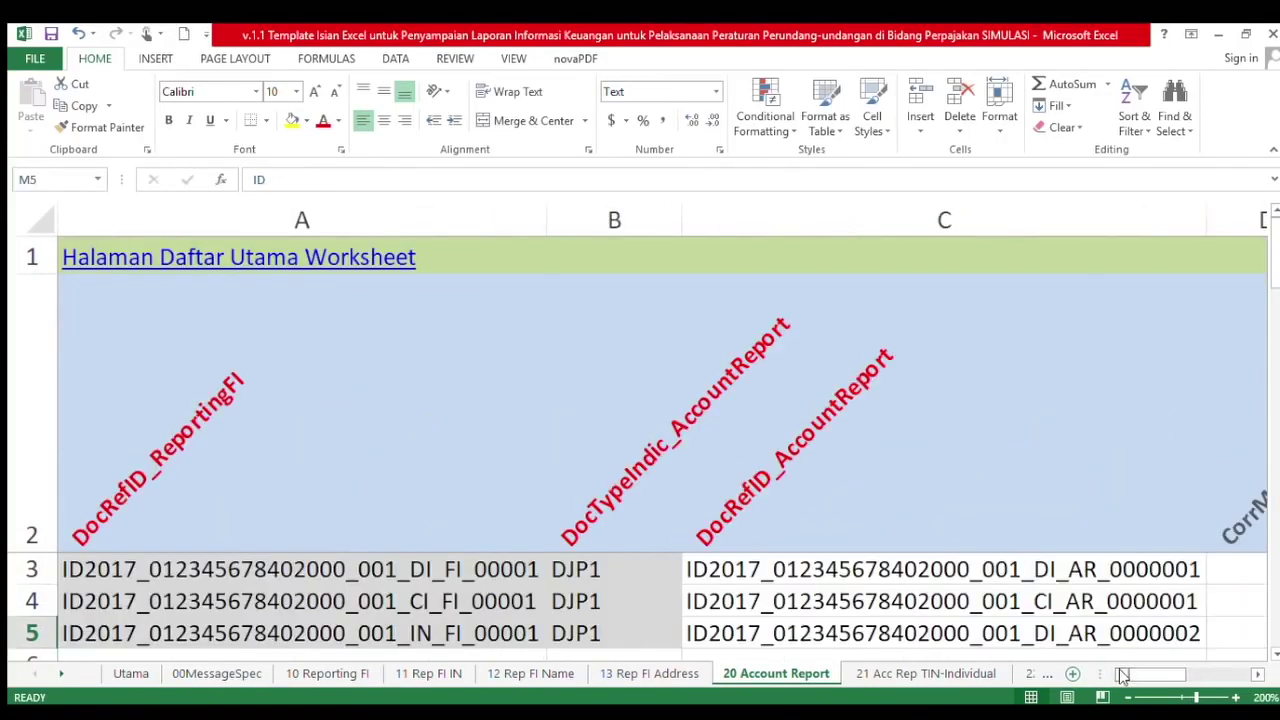
{"action": "left_click", "coordinate": [415, 582]}
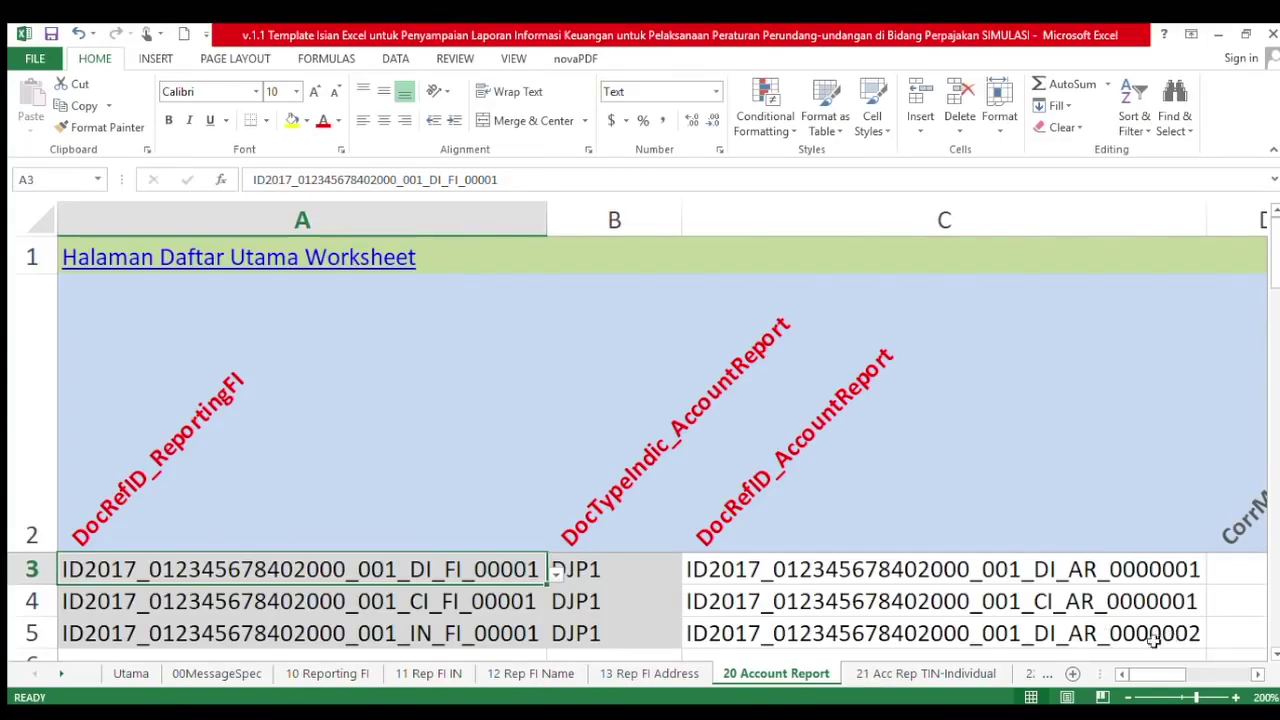
On 21 Acc Rep TIN-Individual, set the DocRefID_AccountReport in A3 to the DI_AR_0000001 reference and A4 to the CI_AR_0000001 reference
{"action": "left_click", "coordinate": [922, 670]}
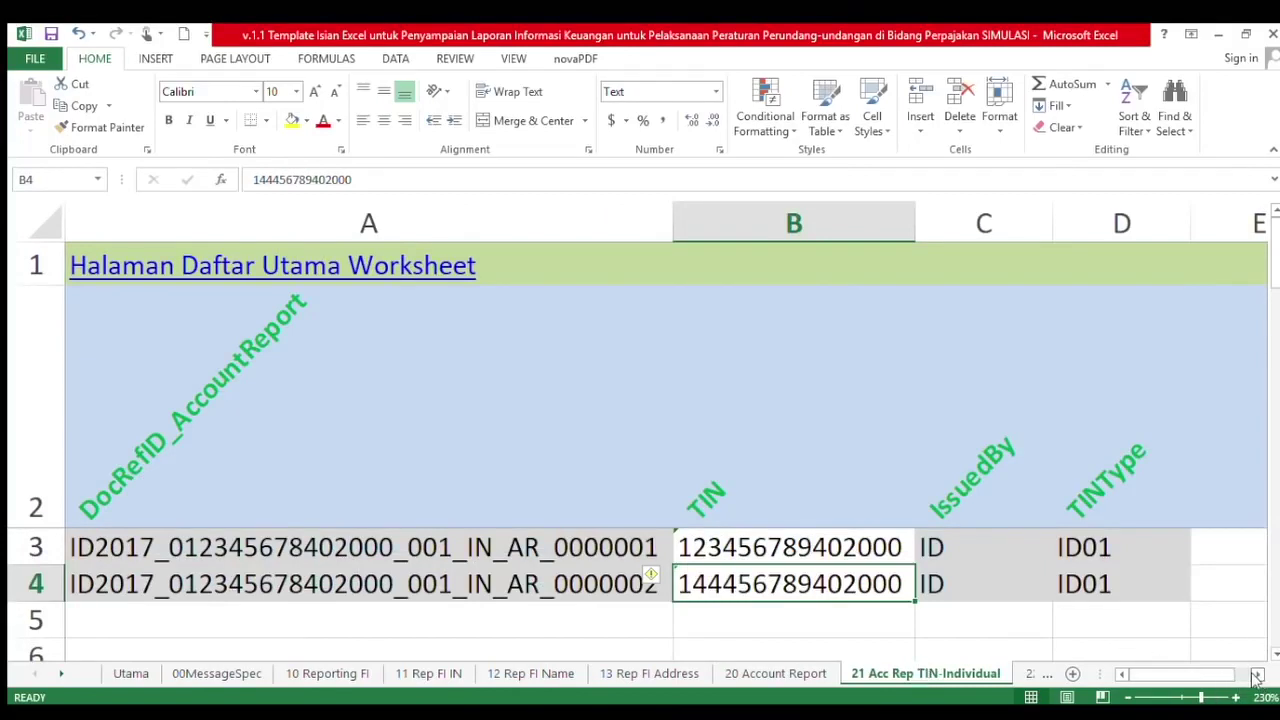
{"action": "left_click", "coordinate": [592, 540]}
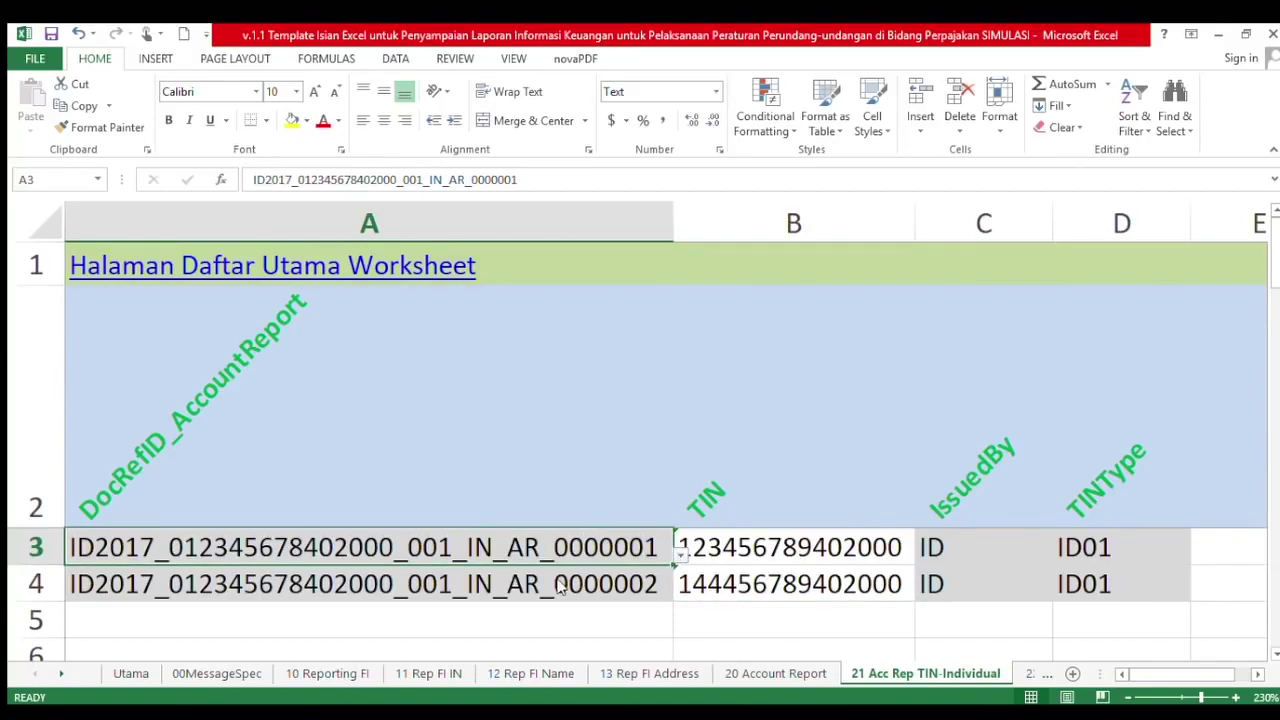
{"action": "left_click", "coordinate": [670, 590]}
{"action": "left_click", "coordinate": [677, 592]}
{"action": "left_click", "coordinate": [506, 646]}
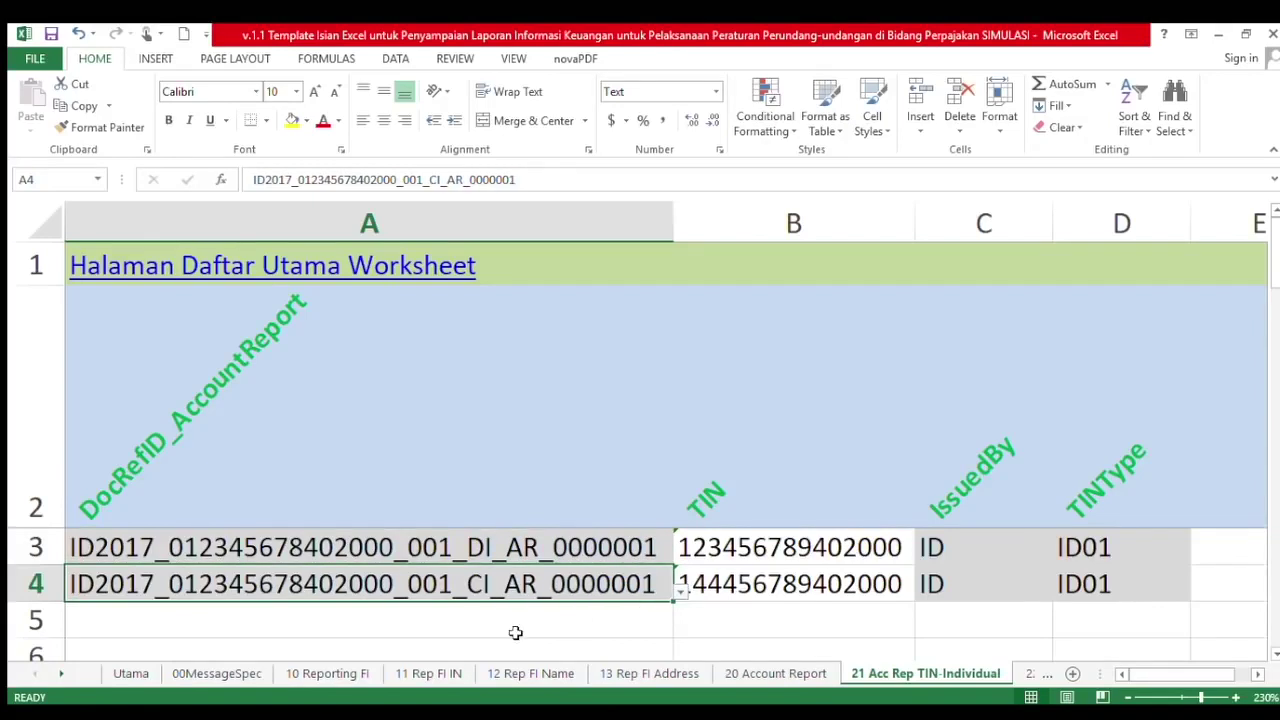
Review the TIN, IssuedBy and TINType entries in row 3 of the individual TIN sheet
{"action": "left_click", "coordinate": [842, 548]}
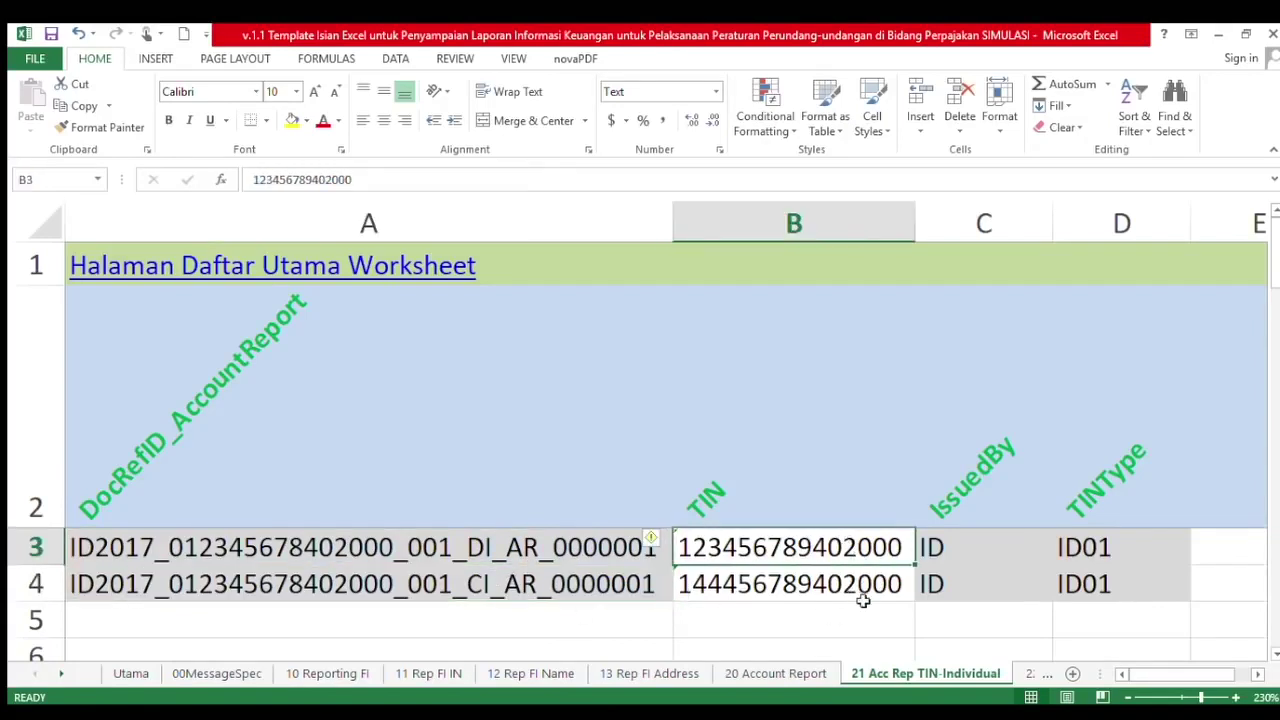
{"action": "left_click", "coordinate": [957, 548]}
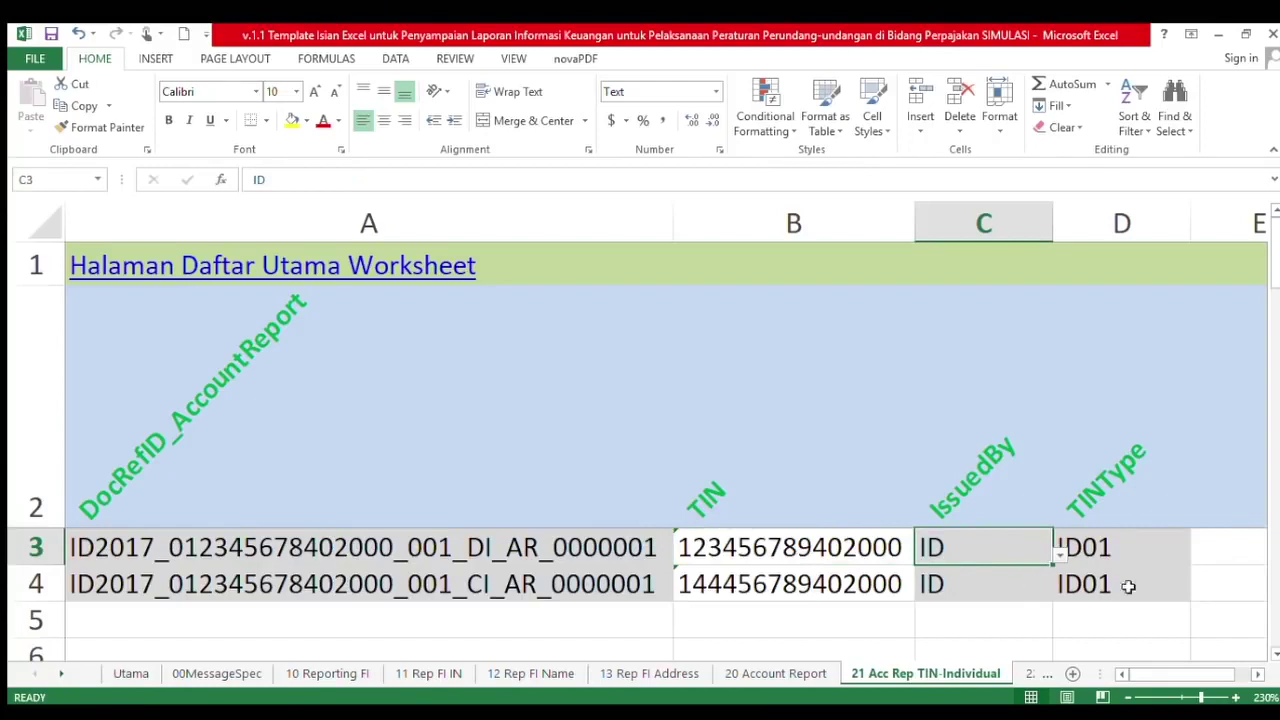
{"action": "left_click", "coordinate": [1138, 556]}
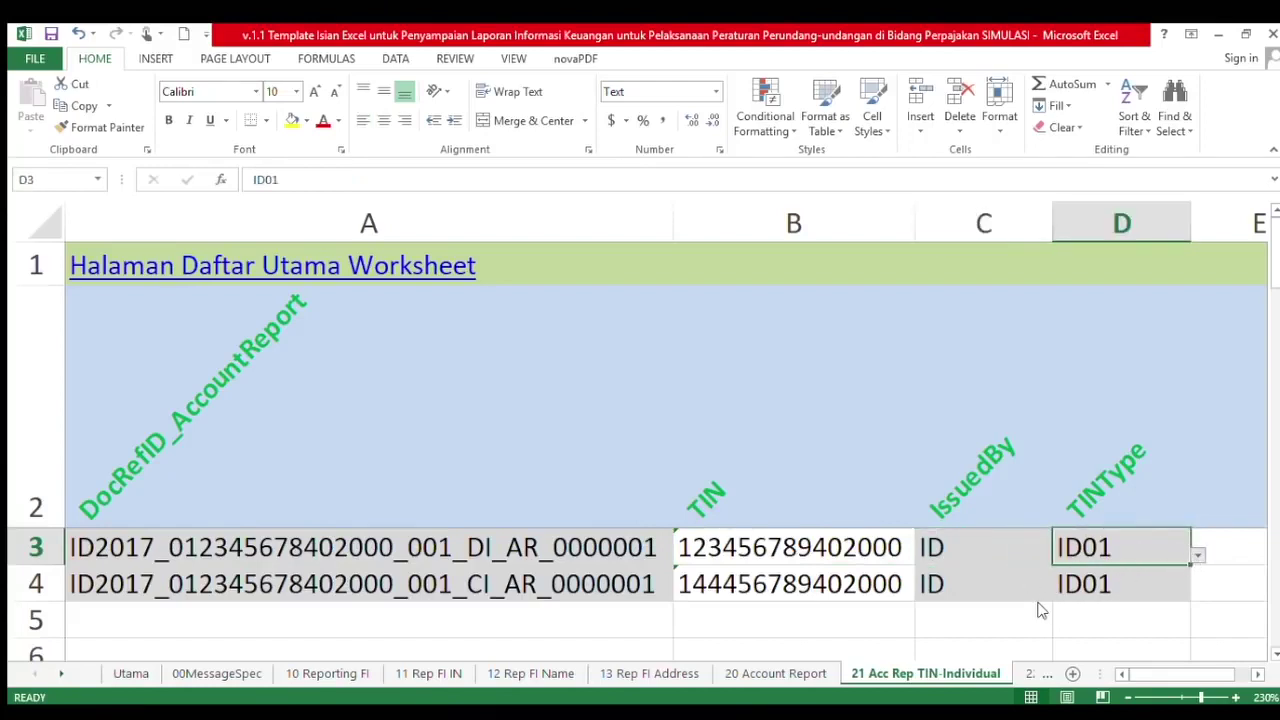
On the 22 Acc Rep IN-Organisation sheet, set the DocRefID_AccountReport in A3 to the reference ending in DI_AR_0000002
{"action": "left_click", "coordinate": [1022, 674]}
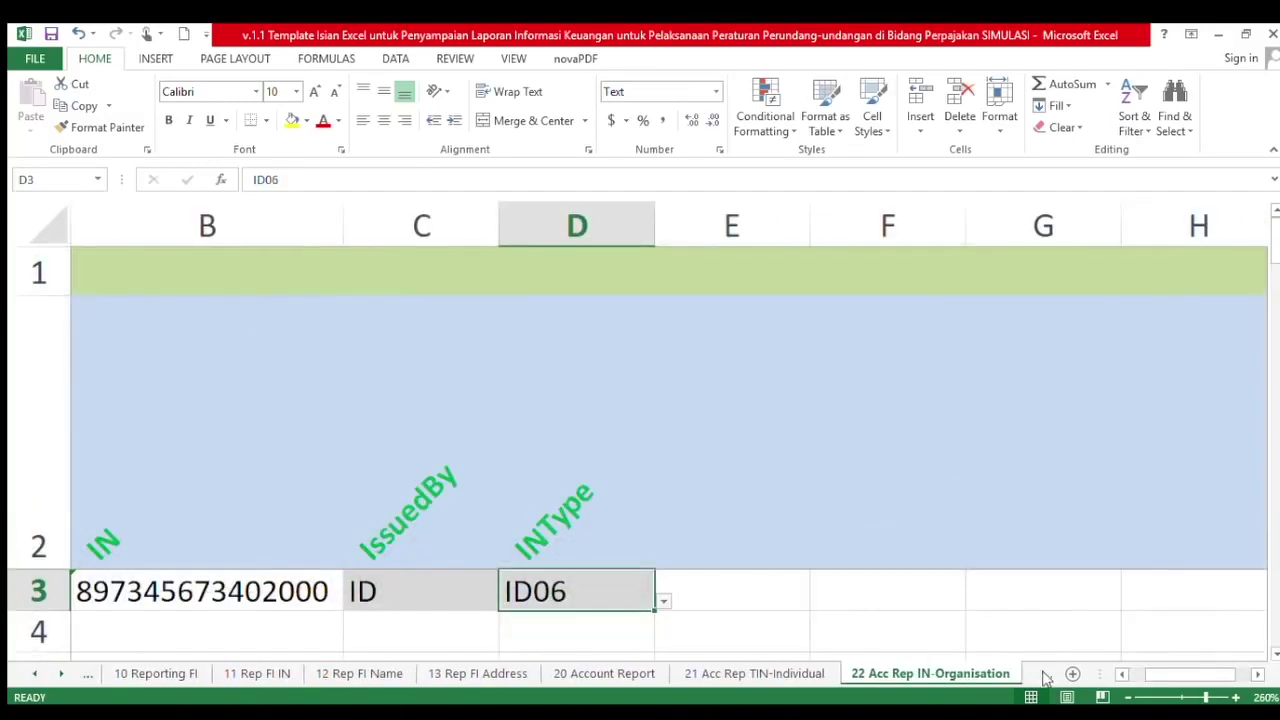
{"action": "left_click_drag", "start_coordinate": [1172, 677], "coordinate": [1145, 676]}
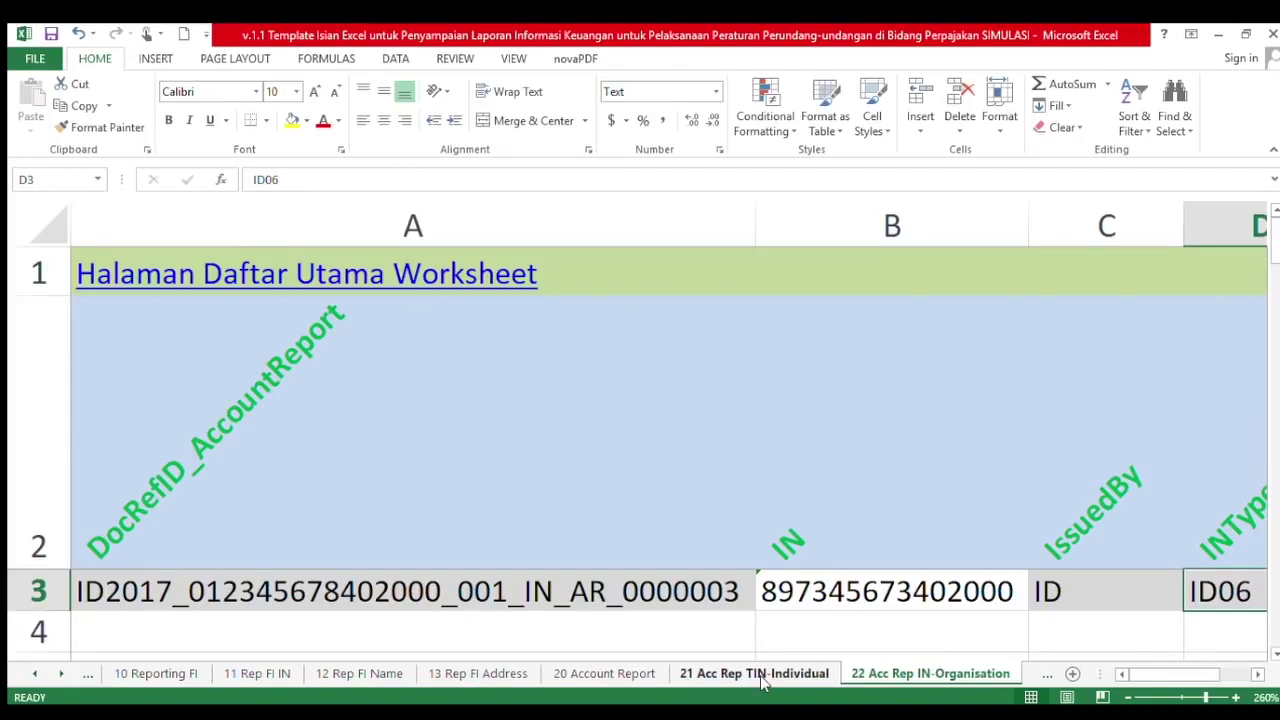
{"action": "left_click", "coordinate": [705, 595]}
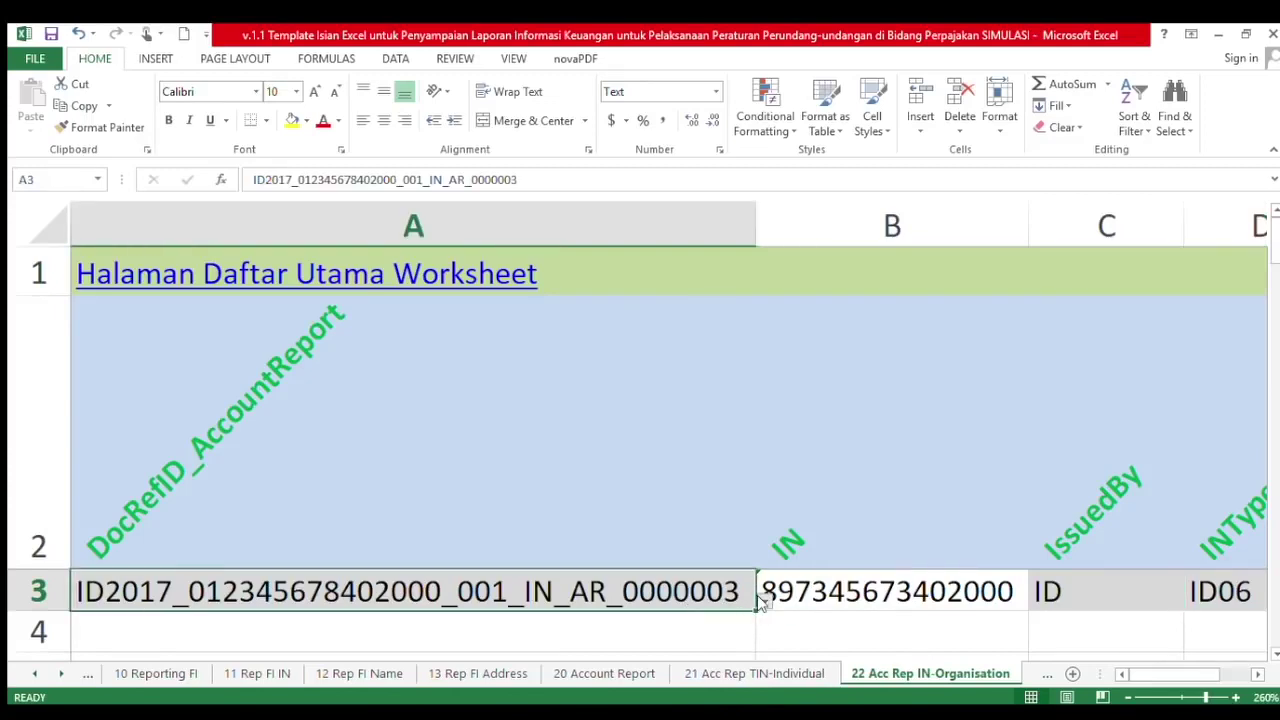
{"action": "left_click", "coordinate": [780, 674]}
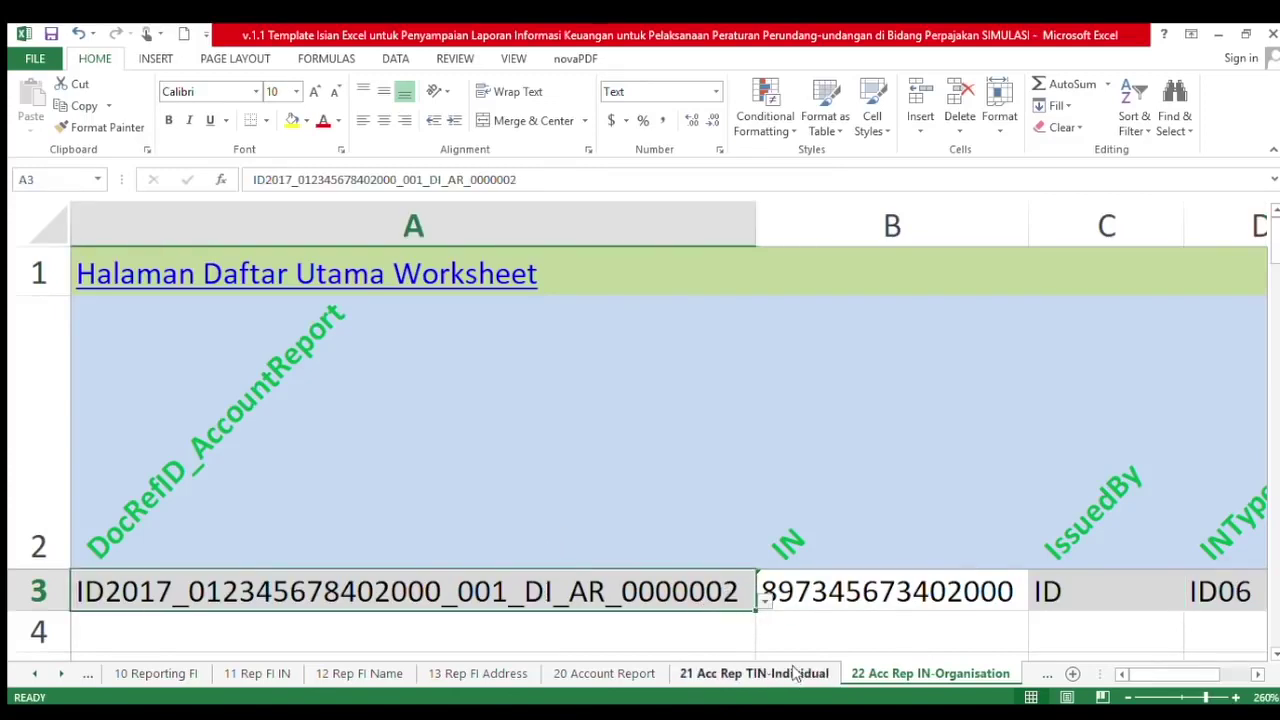
Review the IN, INType and IssuedBy entries in row 3 of the organisation sheet
{"action": "left_click", "coordinate": [845, 592]}
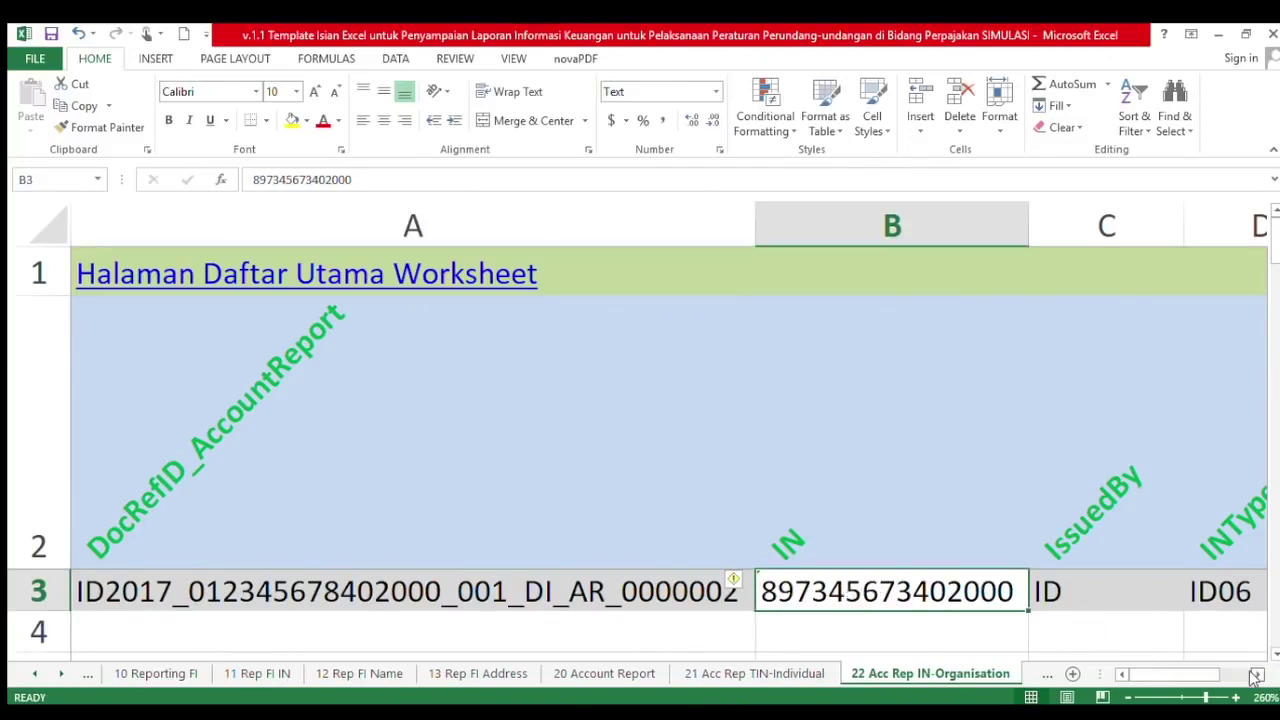
{"action": "left_click", "coordinate": [1232, 592]}
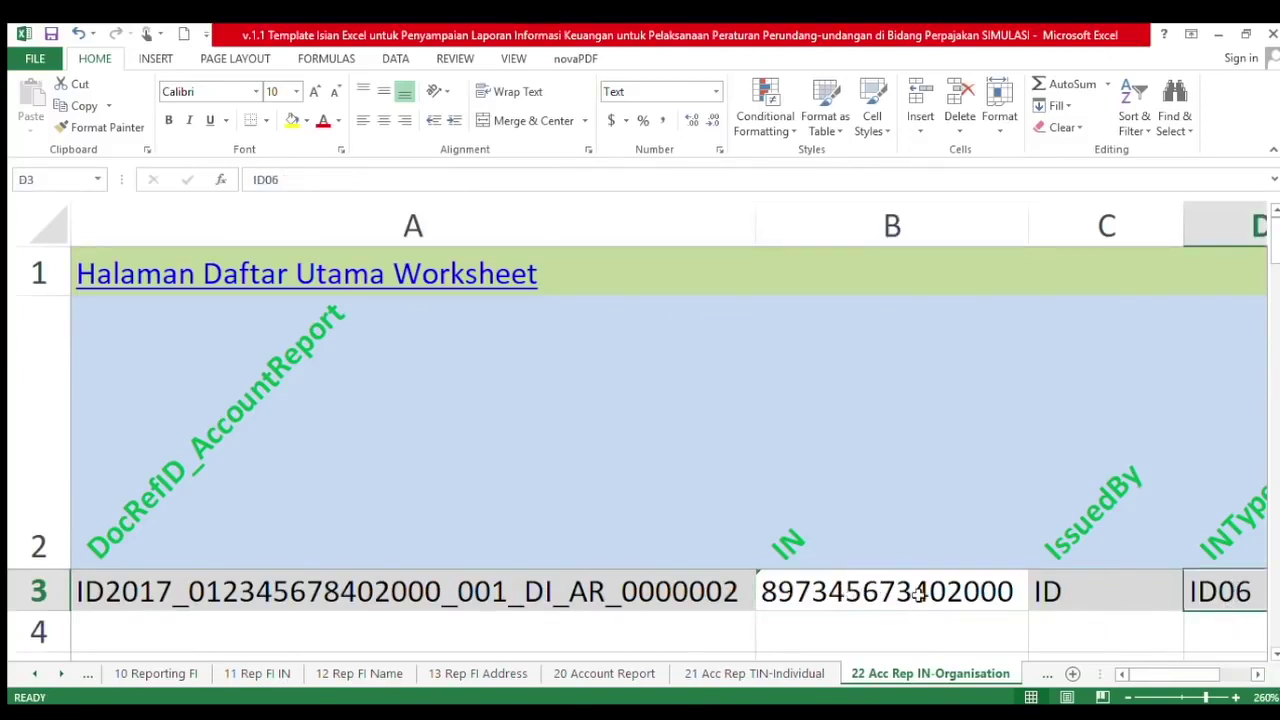
{"action": "left_click_drag", "start_coordinate": [1150, 680], "coordinate": [1168, 682]}
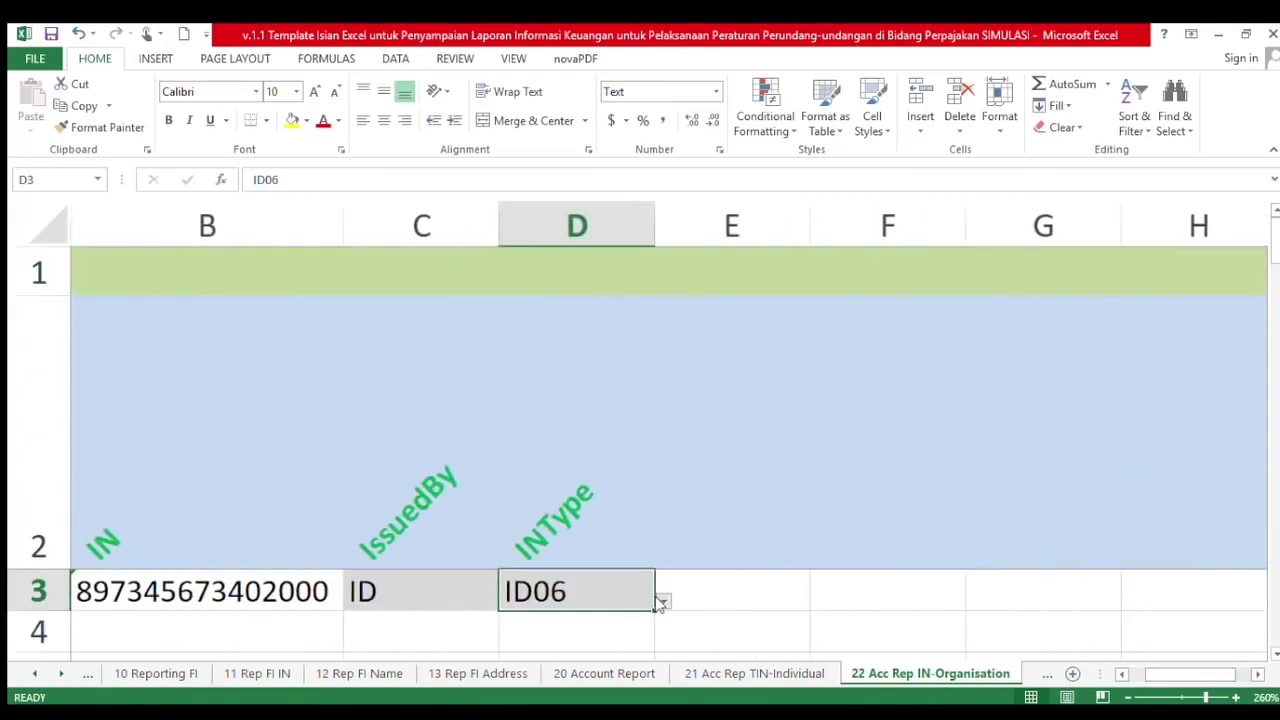
{"action": "left_click_drag", "start_coordinate": [1168, 674], "coordinate": [1212, 680]}
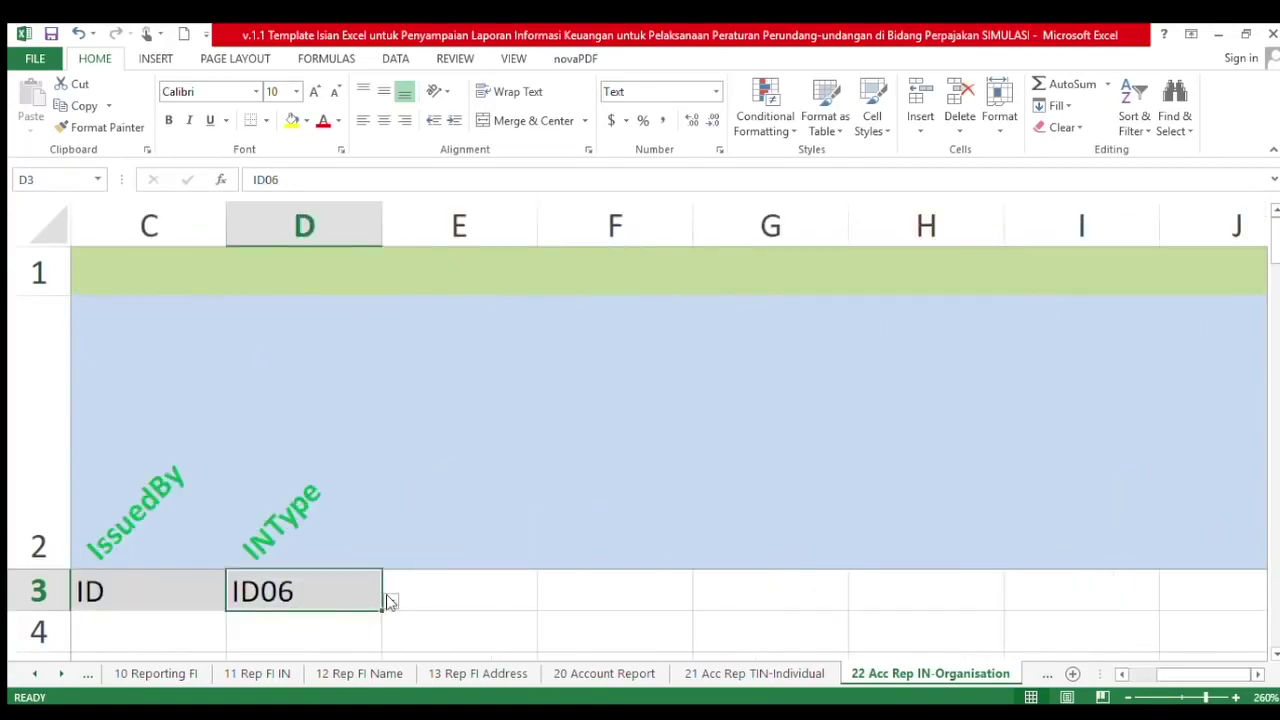
{"action": "left_click", "coordinate": [157, 603]}
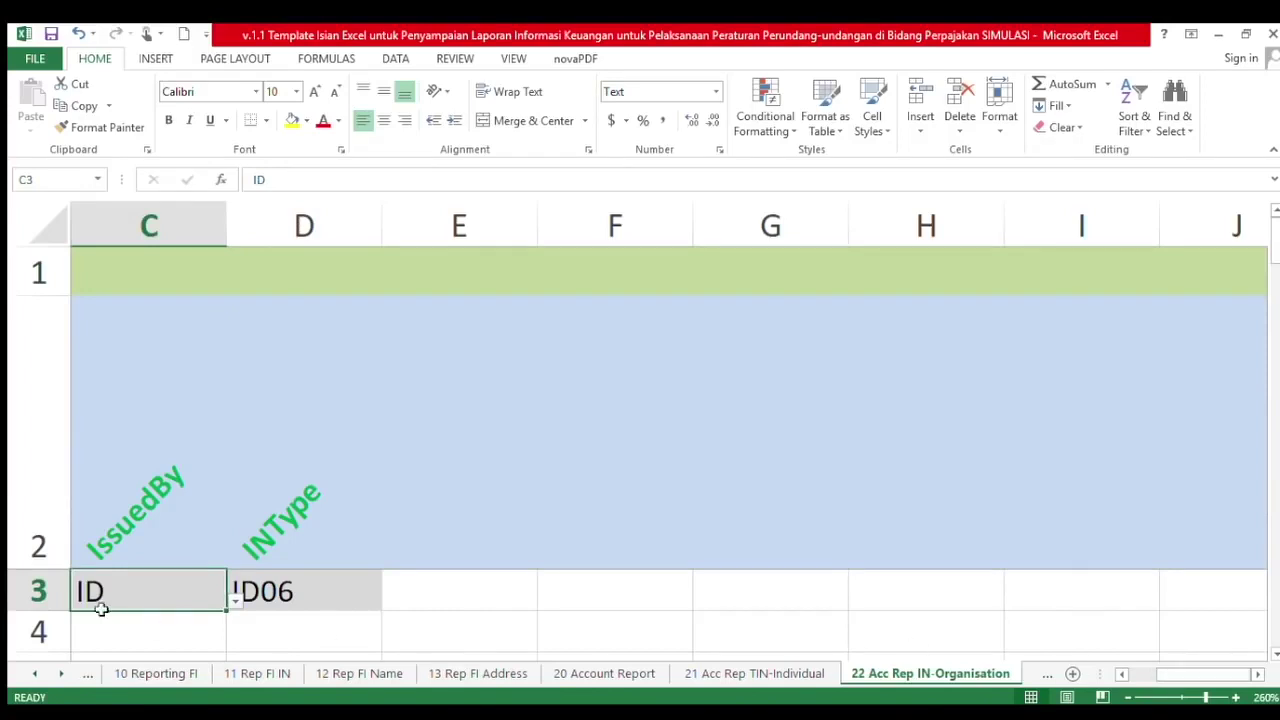
{"action": "left_click_drag", "start_coordinate": [1178, 680], "coordinate": [1146, 677]}
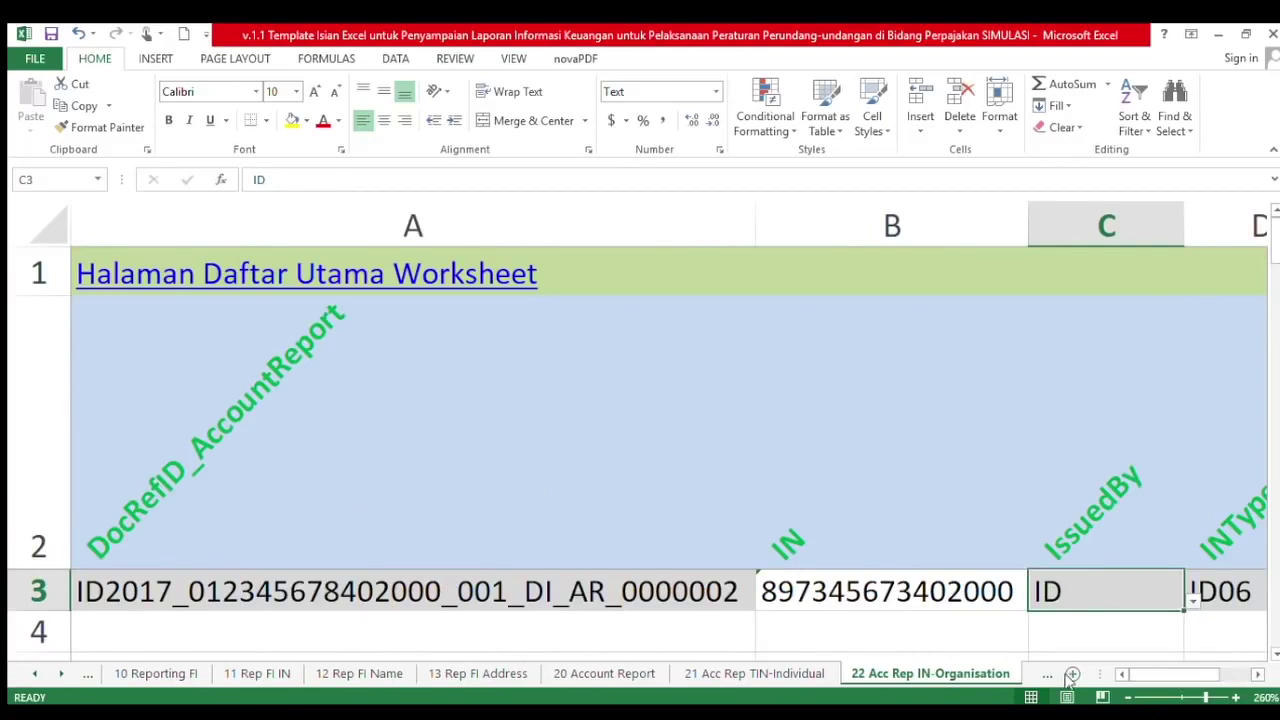
On the 23 Acc Rep Name-Individual sheet, set the DocRefID_AccountReport in A3 to the reference ending in DI_AR_0000001
{"action": "left_click", "coordinate": [1025, 675]}
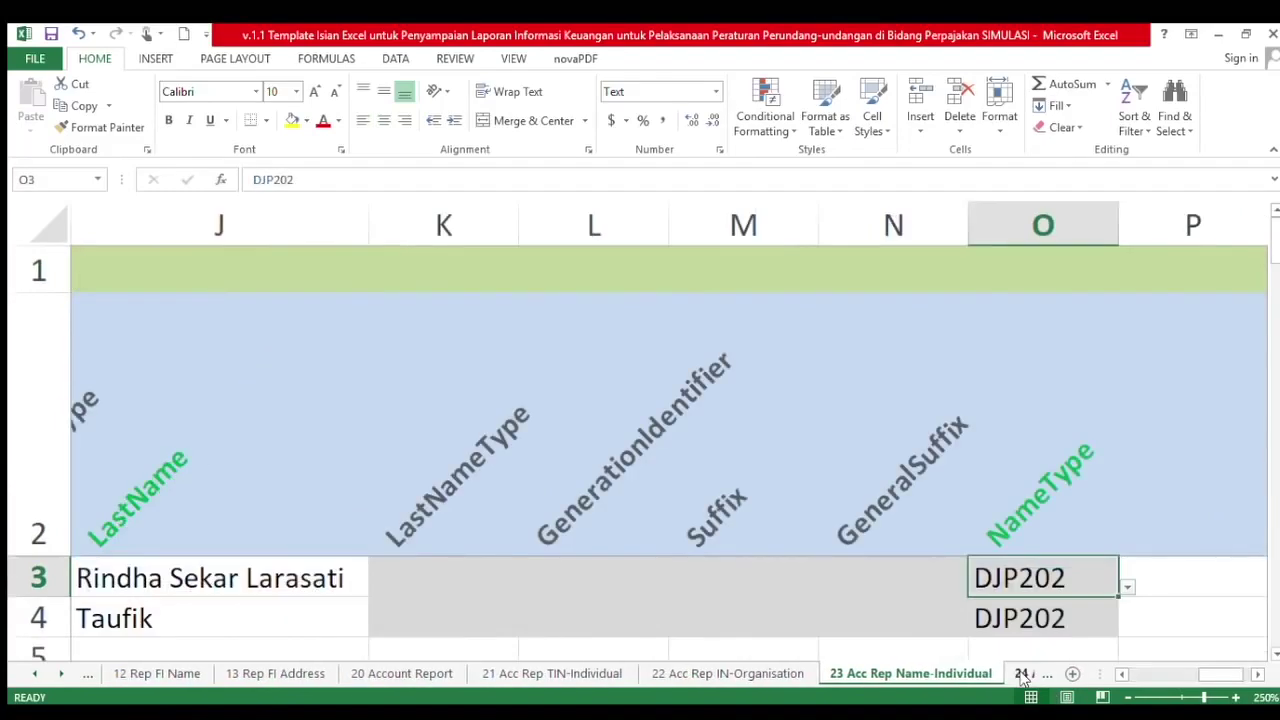
{"action": "left_click_drag", "start_coordinate": [1218, 678], "coordinate": [1120, 678]}
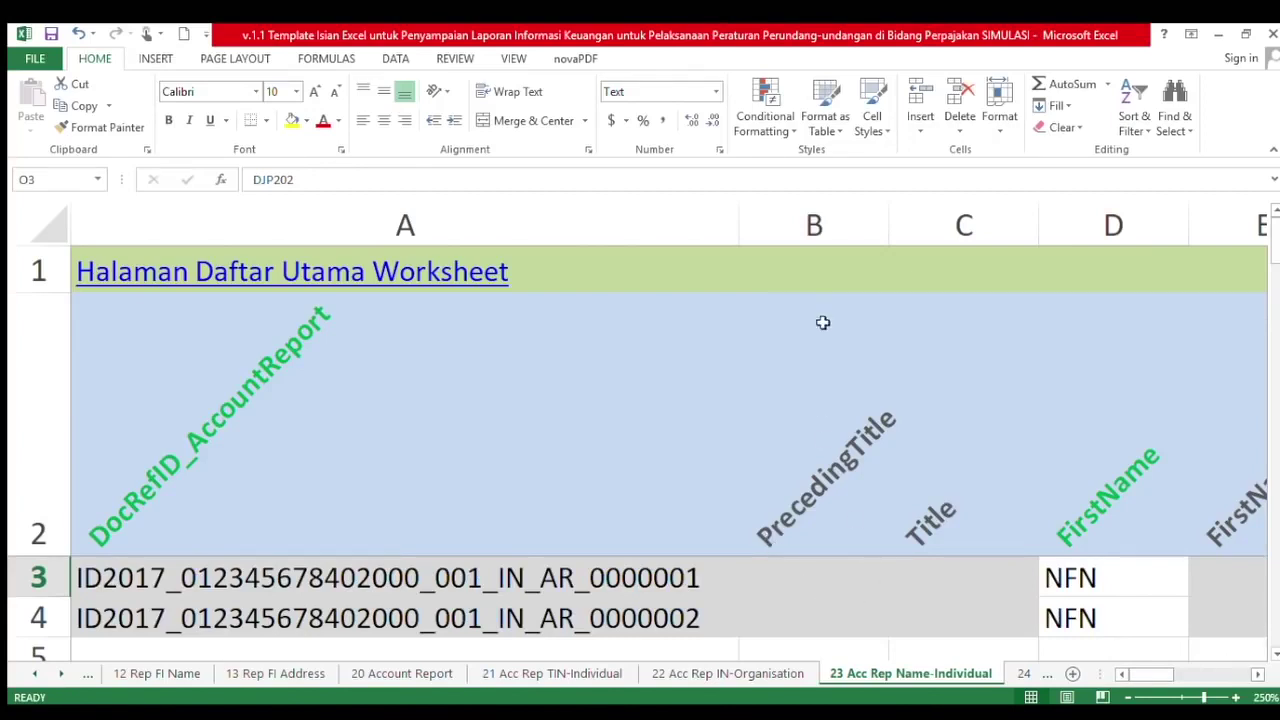
{"action": "left_click", "coordinate": [711, 589]}
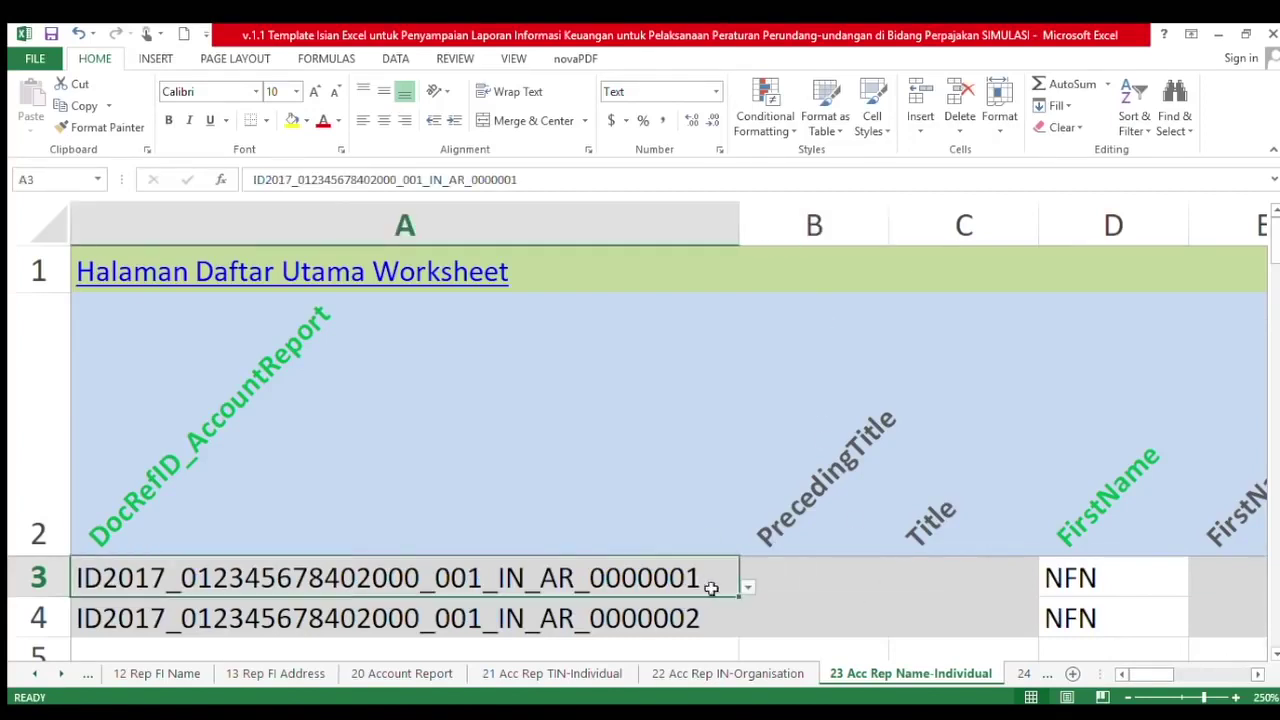
{"action": "left_click", "coordinate": [745, 589]}
{"action": "left_click", "coordinate": [700, 630]}
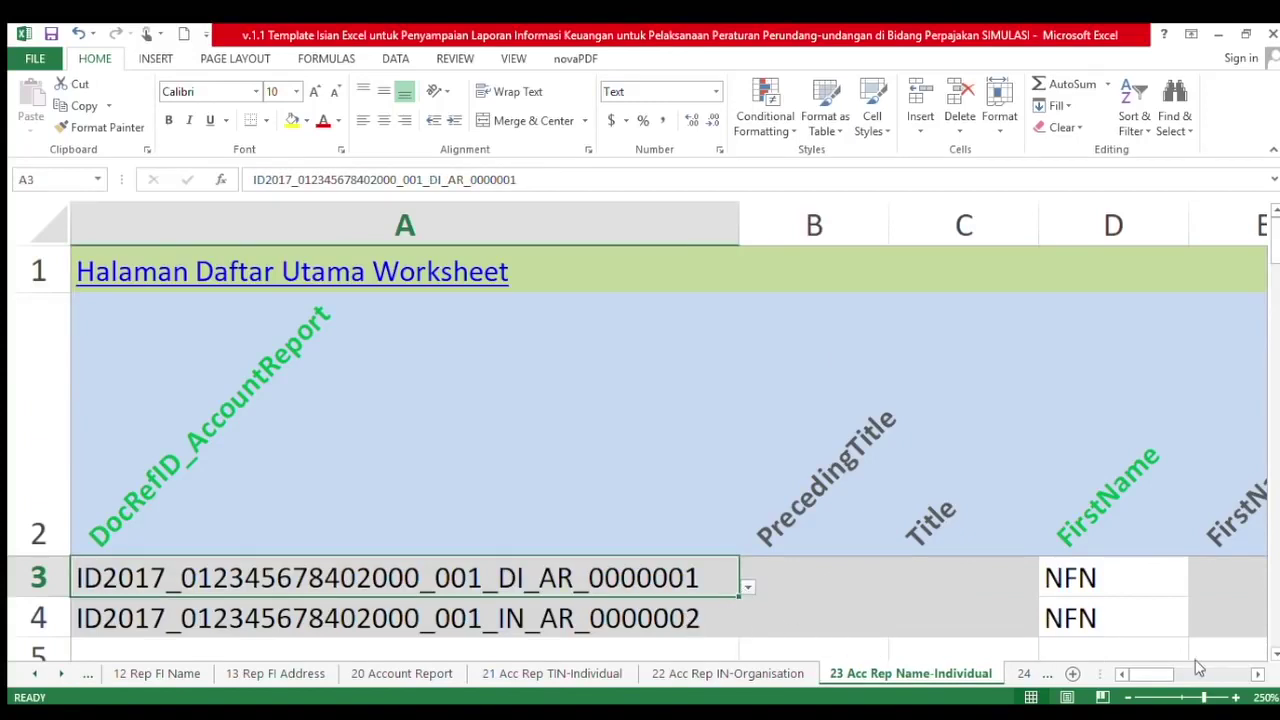
Review the individual name columns from PrecedingTitle and FirstName through LastName to NameType
{"action": "left_click", "coordinate": [1257, 675]}
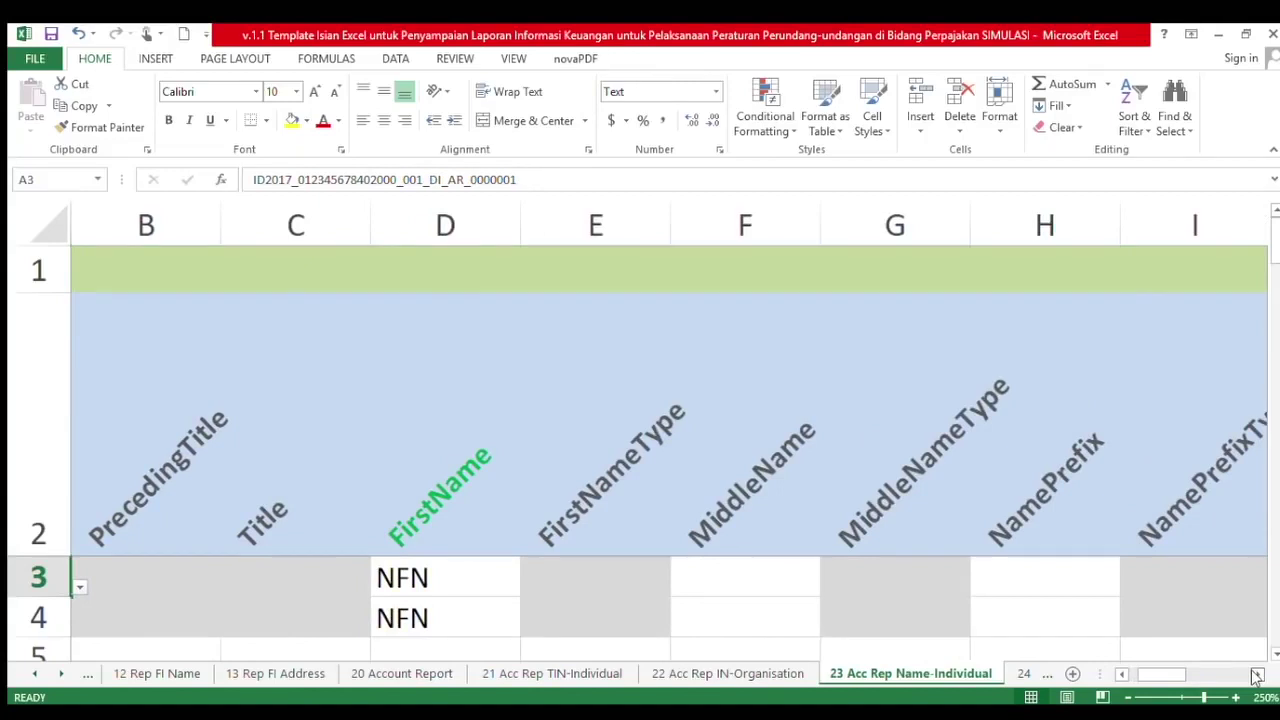
{"action": "left_click", "coordinate": [1257, 675]}
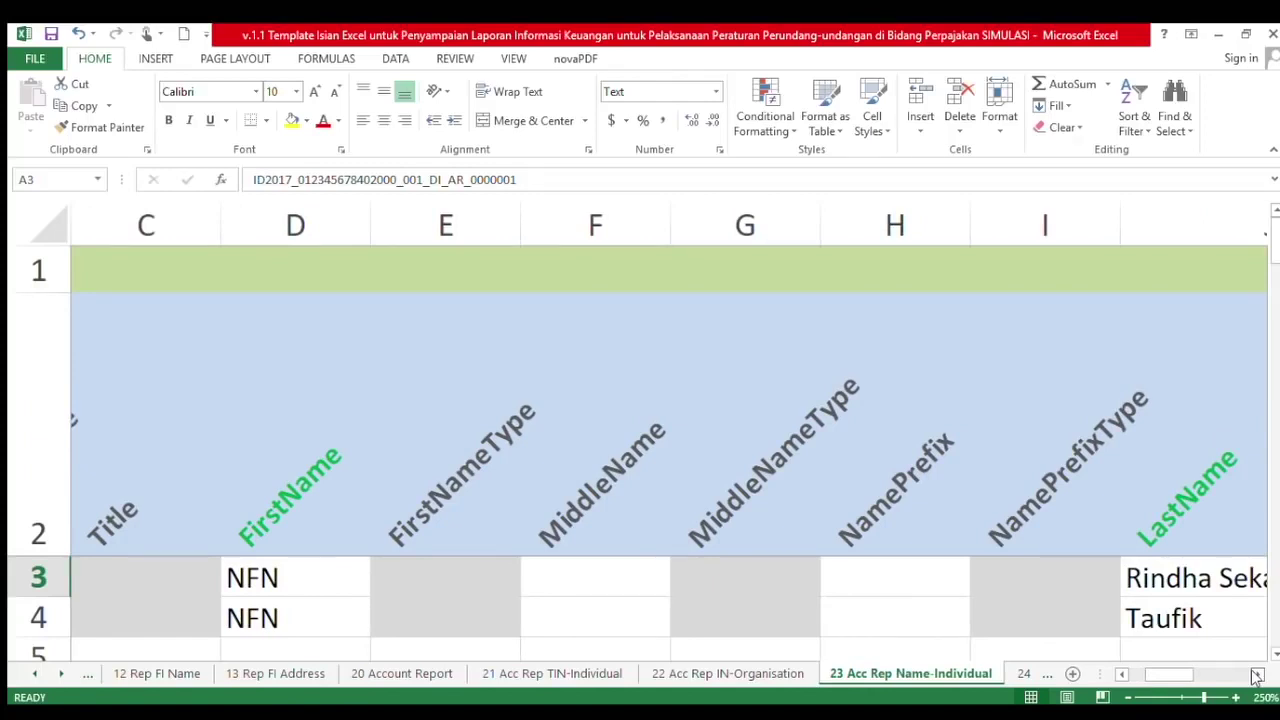
{"action": "left_click_drag", "start_coordinate": [1257, 675], "coordinate": [1257, 675]}
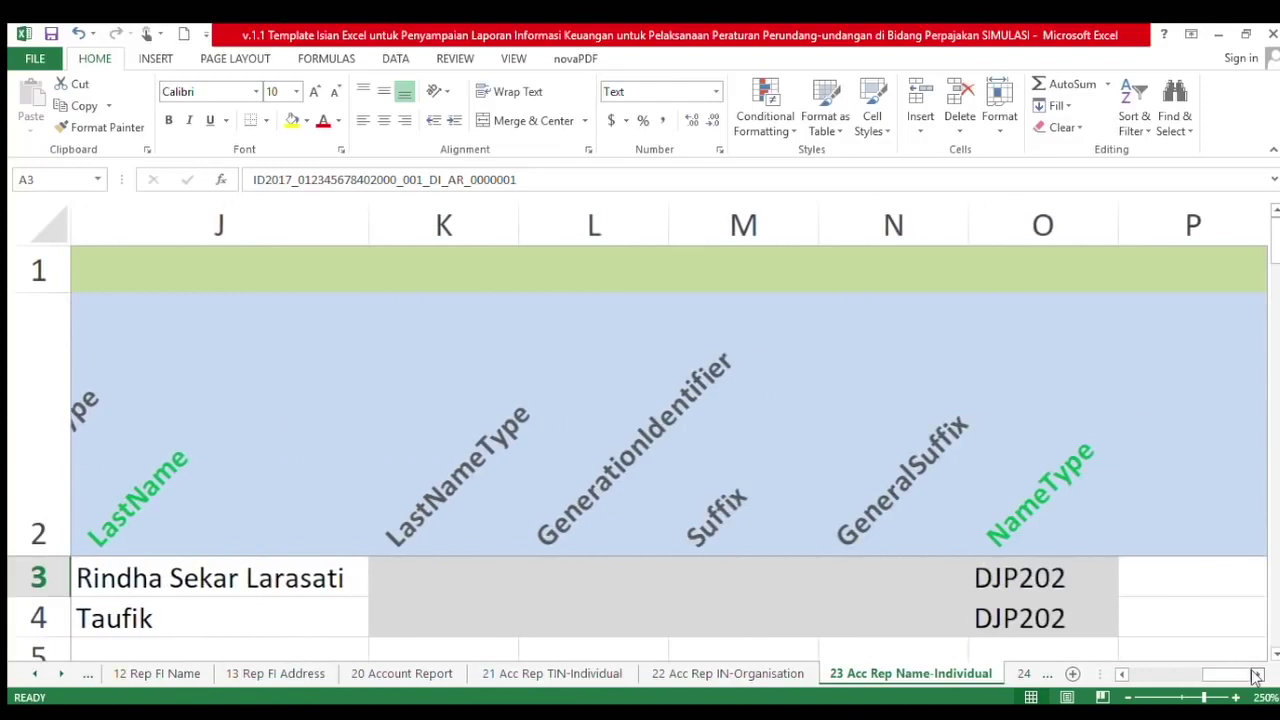
Review the FirstName and LastName entries in rows 3 and 4 of the individual name sheet
{"action": "left_click_drag", "start_coordinate": [1121, 675], "coordinate": [1121, 677]}
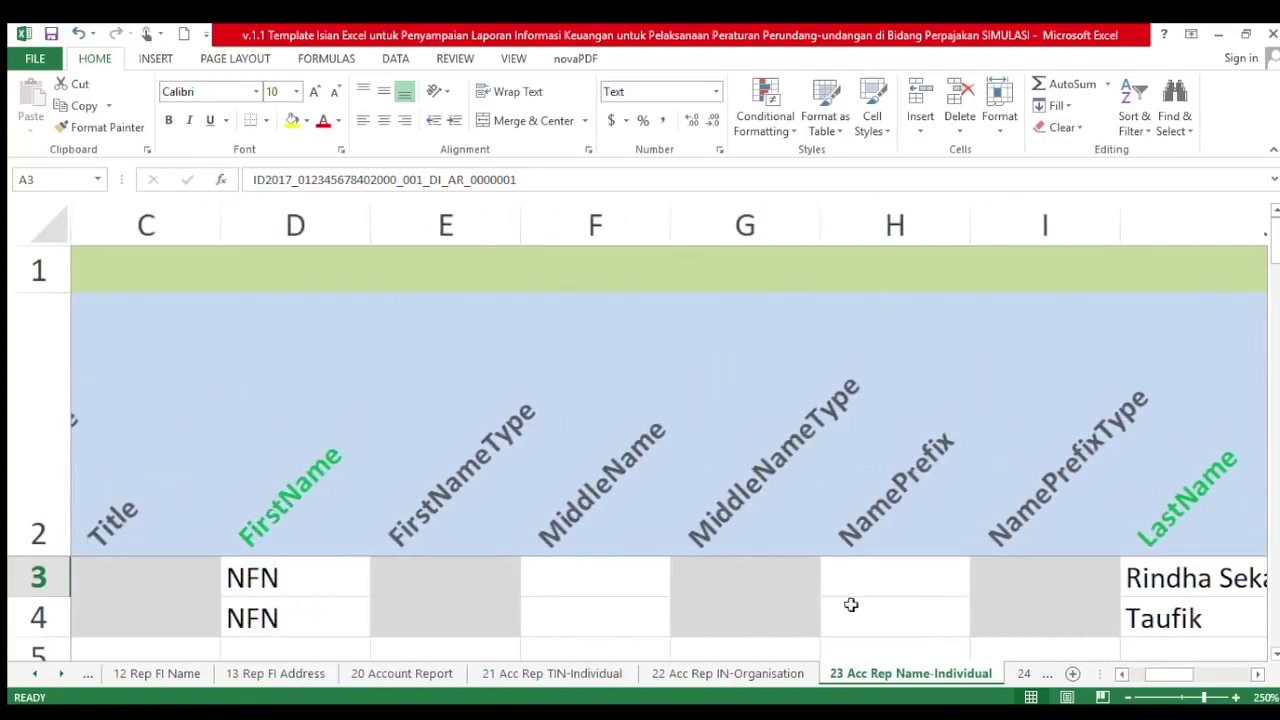
{"action": "left_click", "coordinate": [1150, 619]}
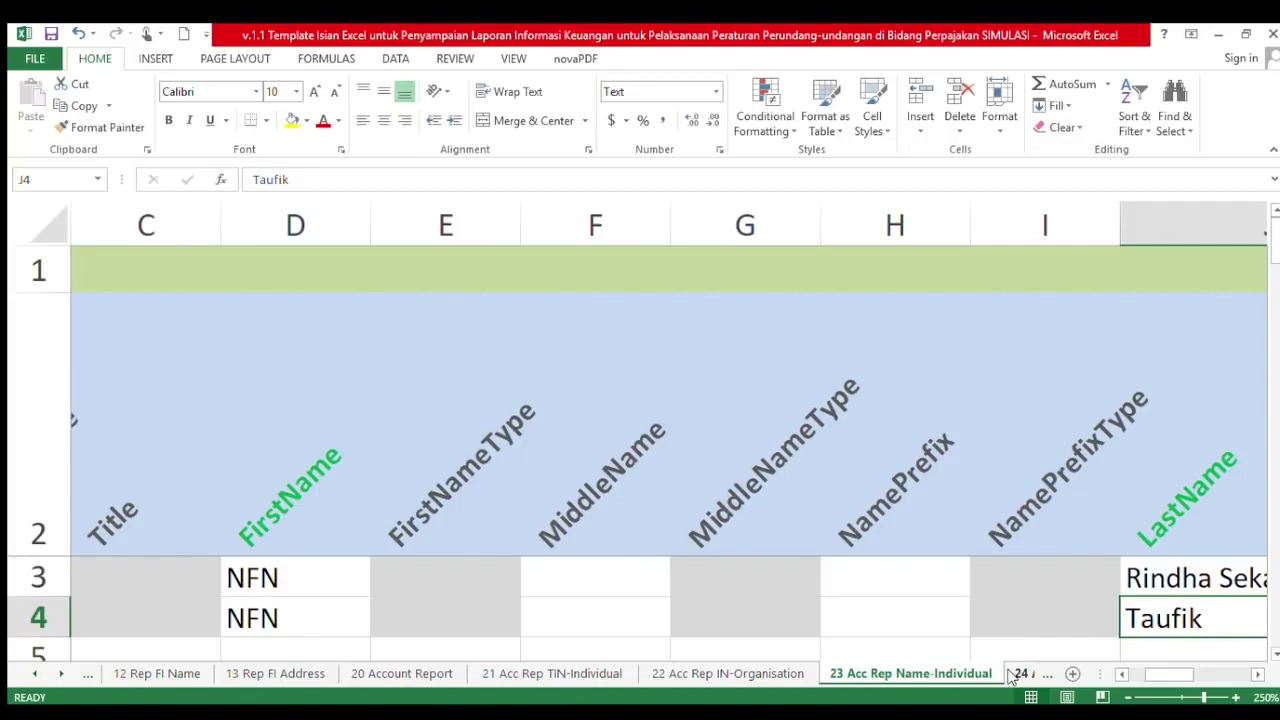
{"action": "left_click", "coordinate": [300, 614]}
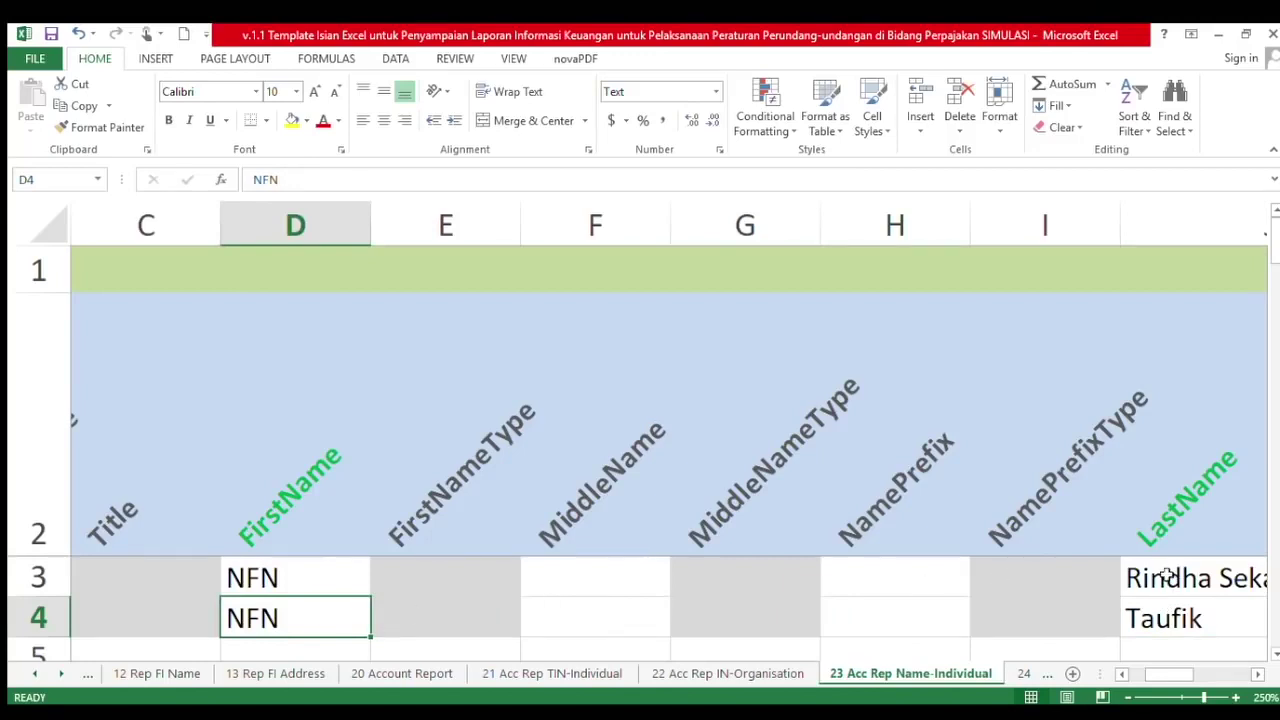
Try splitting the person's name in row 3, entering the first name in D3 and removing it from the LastName in J3
{"action": "left_click", "coordinate": [262, 578]}
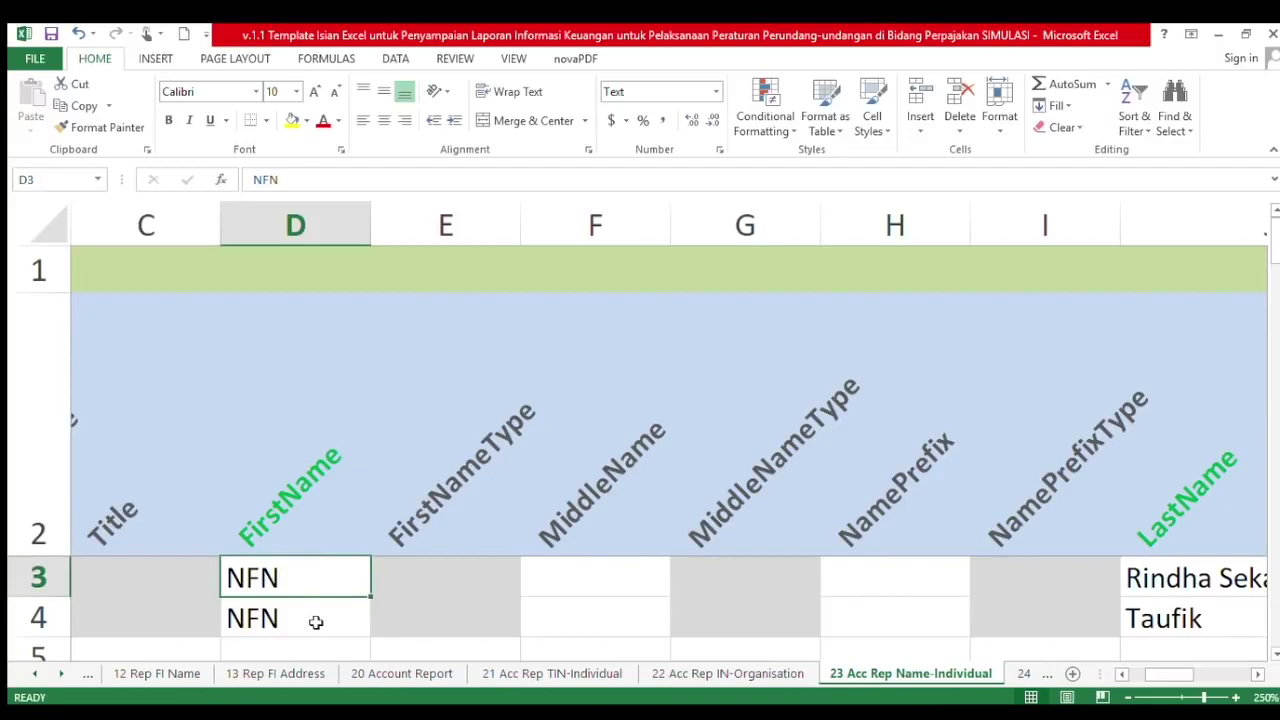
{"action": "type", "text": "Rindha"}
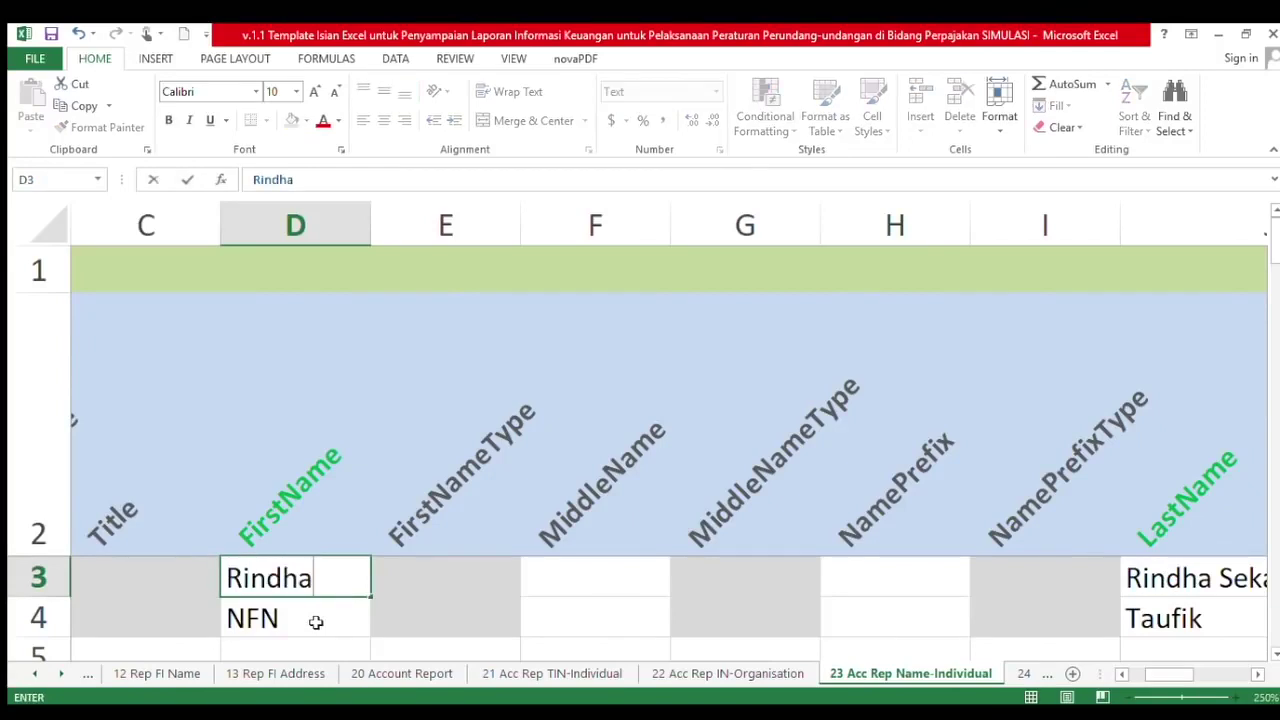
{"action": "key", "text": "Tab"}
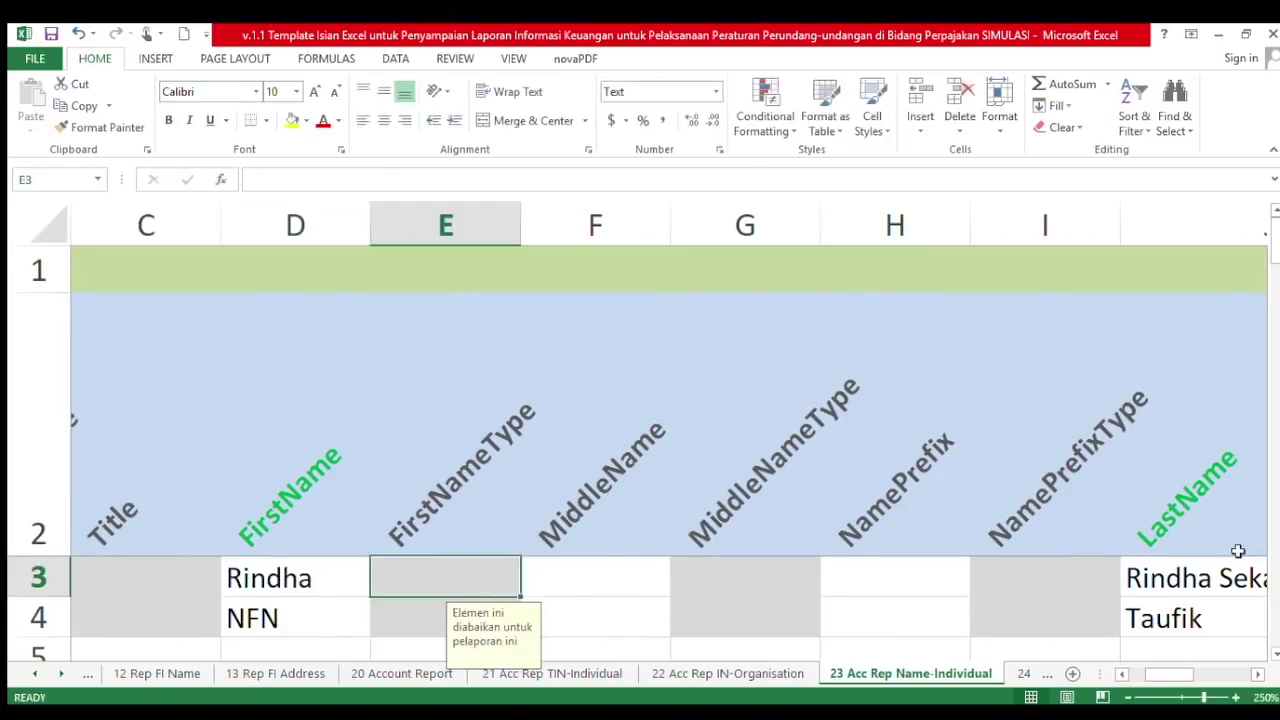
{"action": "left_click", "coordinate": [1216, 587]}
{"action": "key", "text": "F2"}
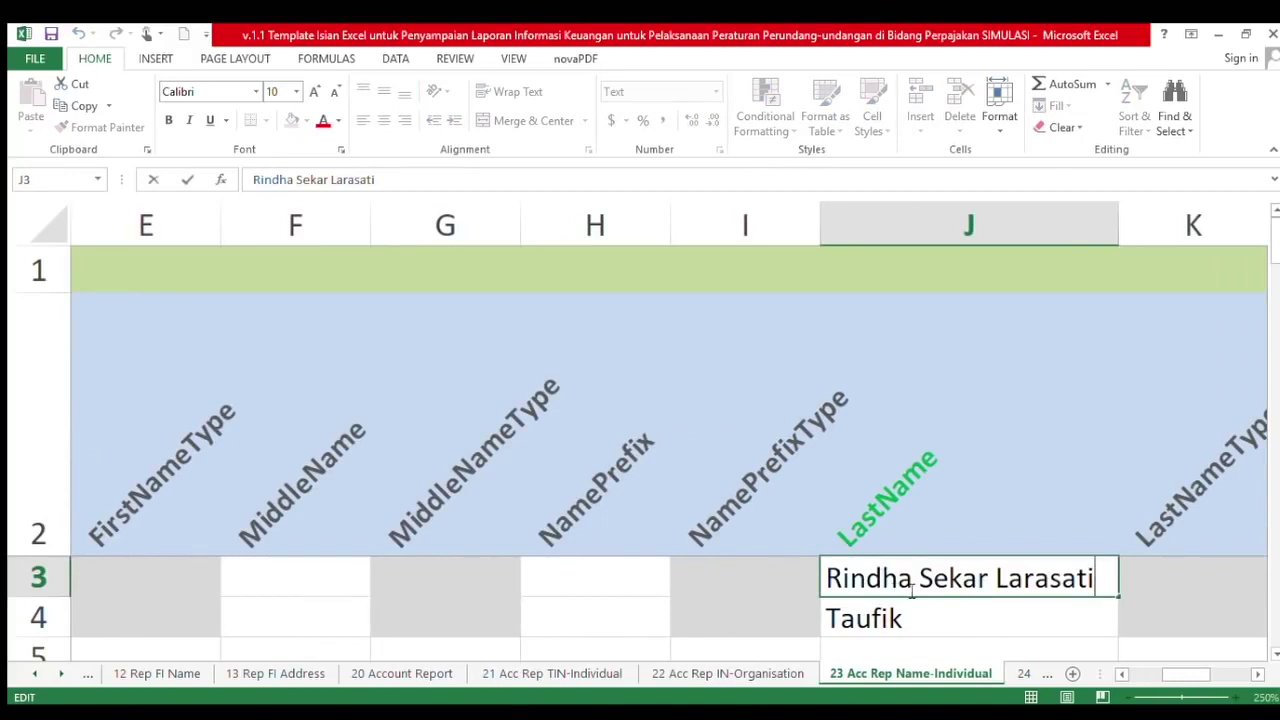
{"action": "left_click_drag", "start_coordinate": [911, 590], "coordinate": [735, 568]}
{"action": "key", "text": "Delete"}
{"action": "key", "text": "Delete"}
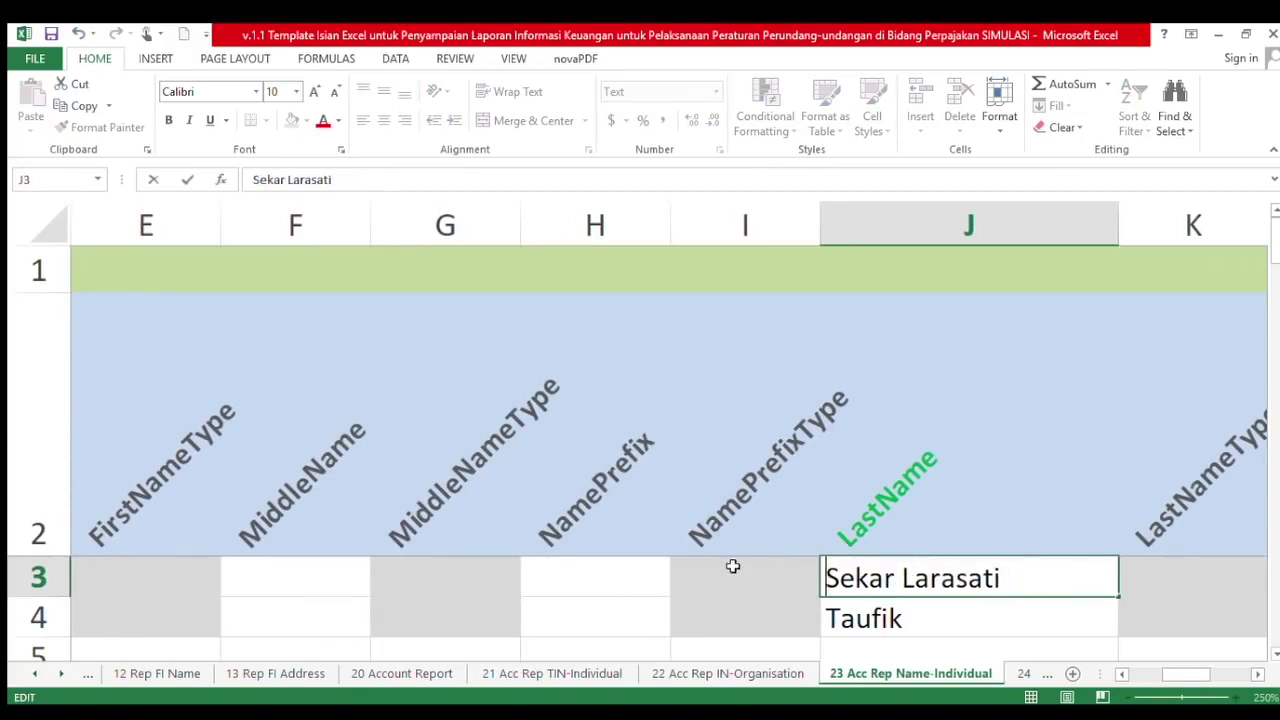
{"action": "left_click", "coordinate": [571, 580]}
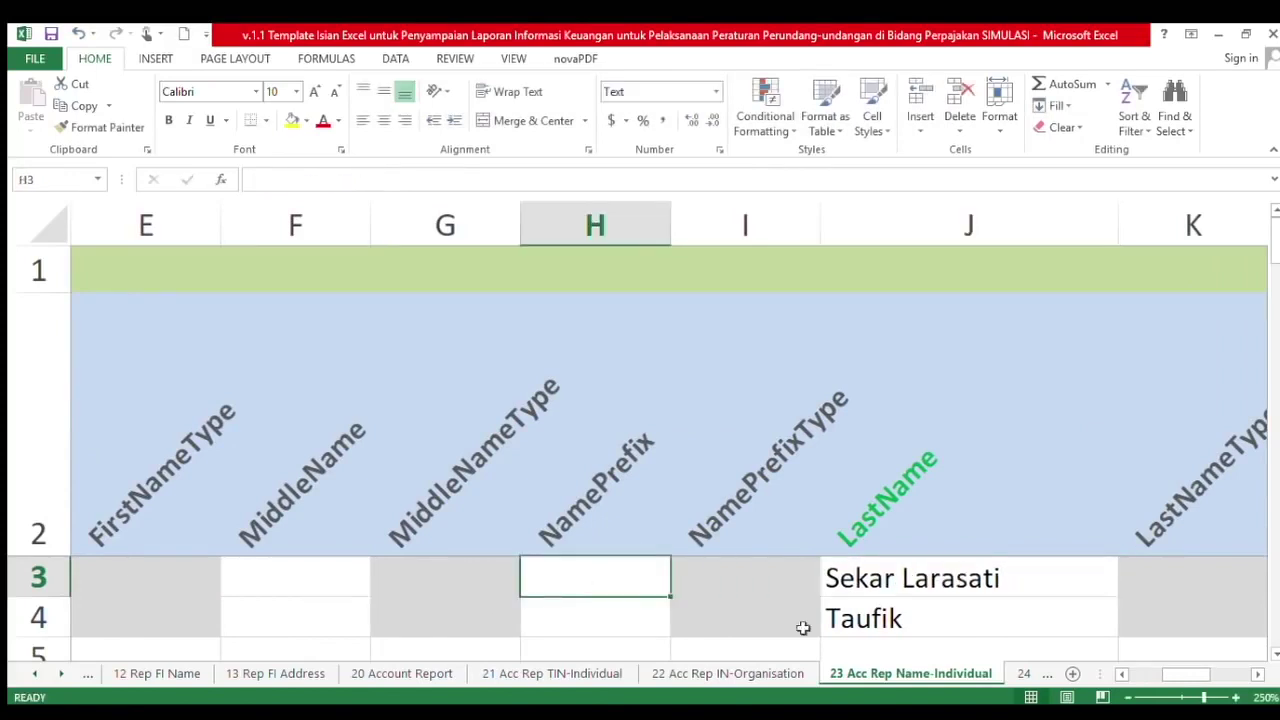
Restore the person's full name in the LastName cell J3 and set the FirstName in D3 to NFN
{"action": "left_click", "coordinate": [1123, 674]}
{"action": "left_click", "coordinate": [1123, 674]}
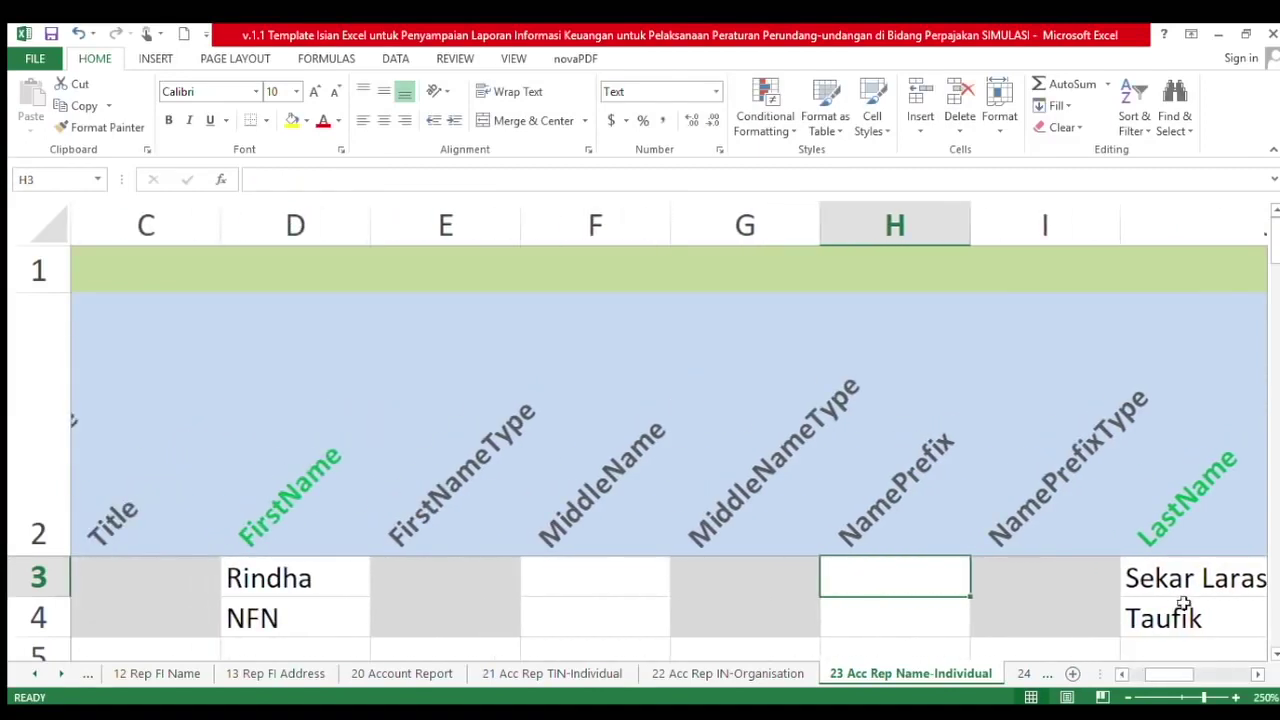
{"action": "double_click", "coordinate": [1128, 578]}
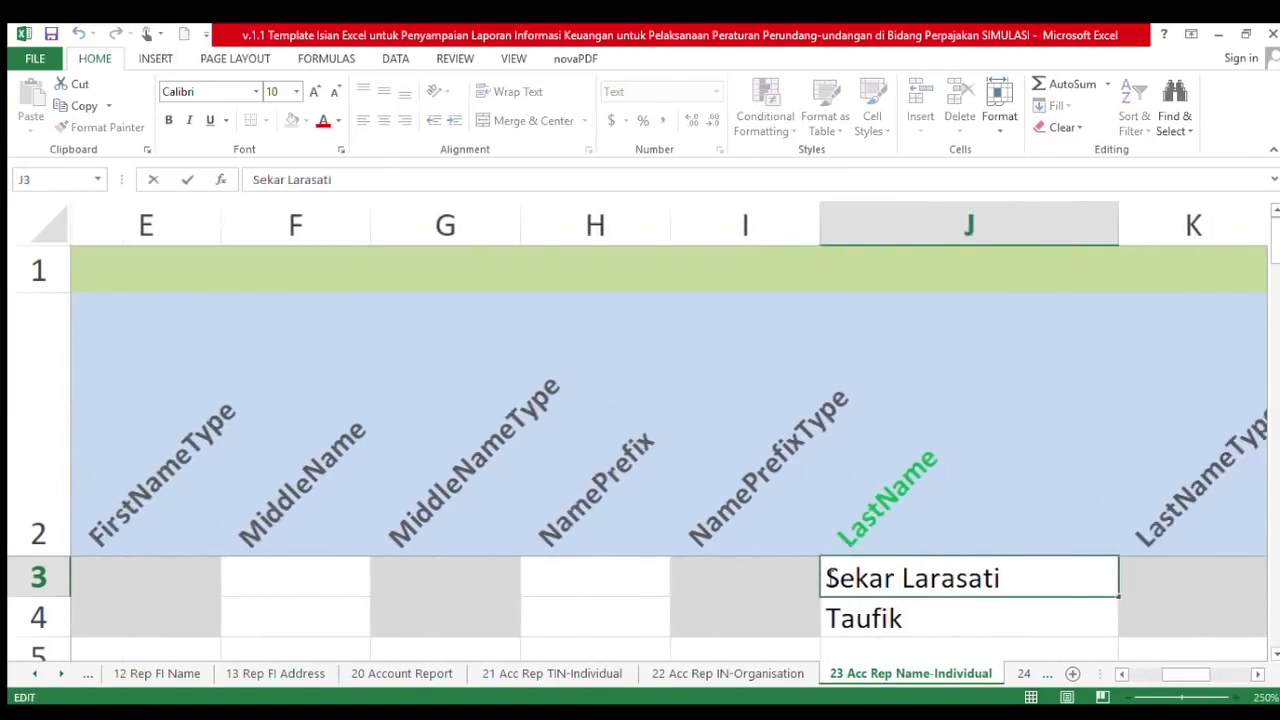
{"action": "type", "text": "Rindha"}
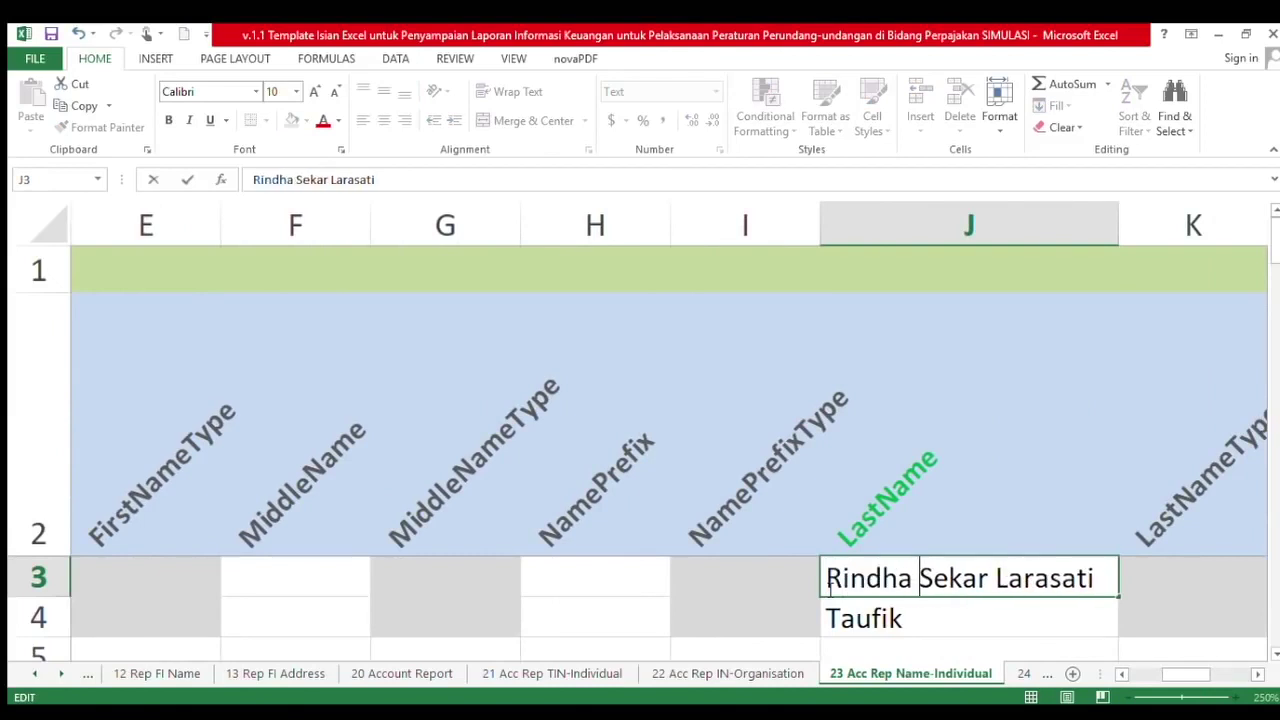
{"action": "left_click", "coordinate": [1123, 674]}
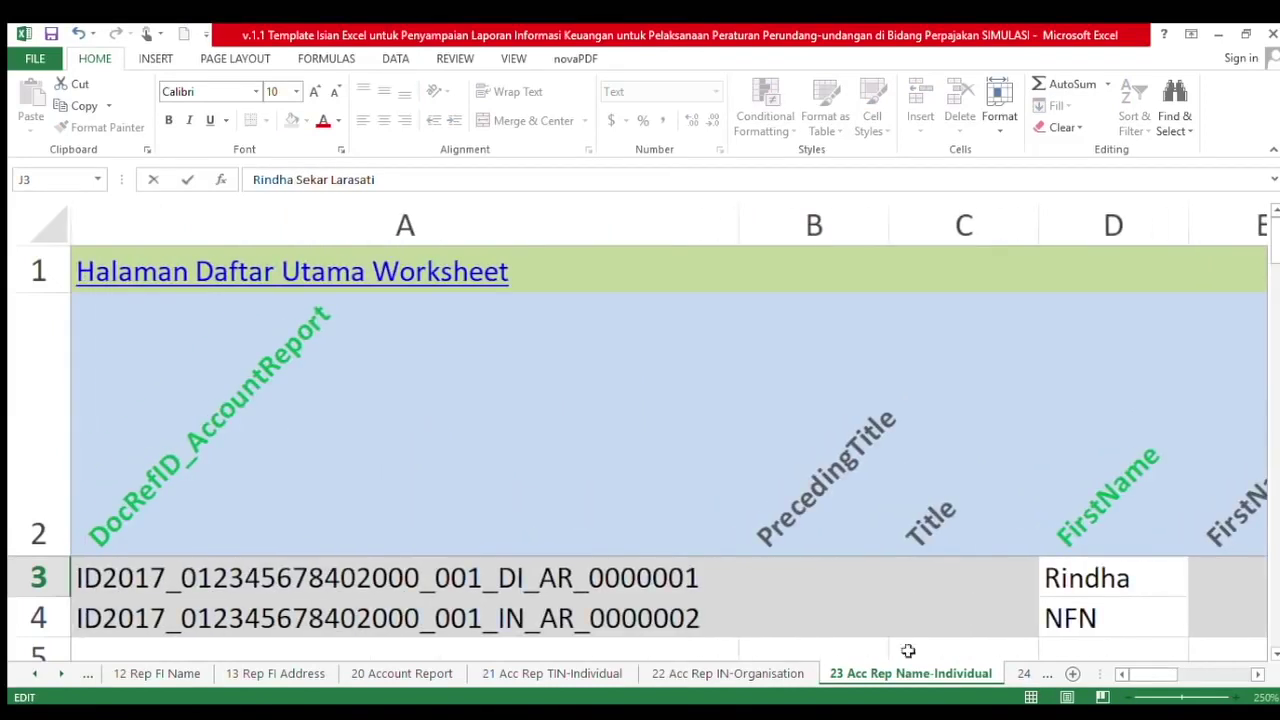
{"action": "left_click", "coordinate": [1127, 572]}
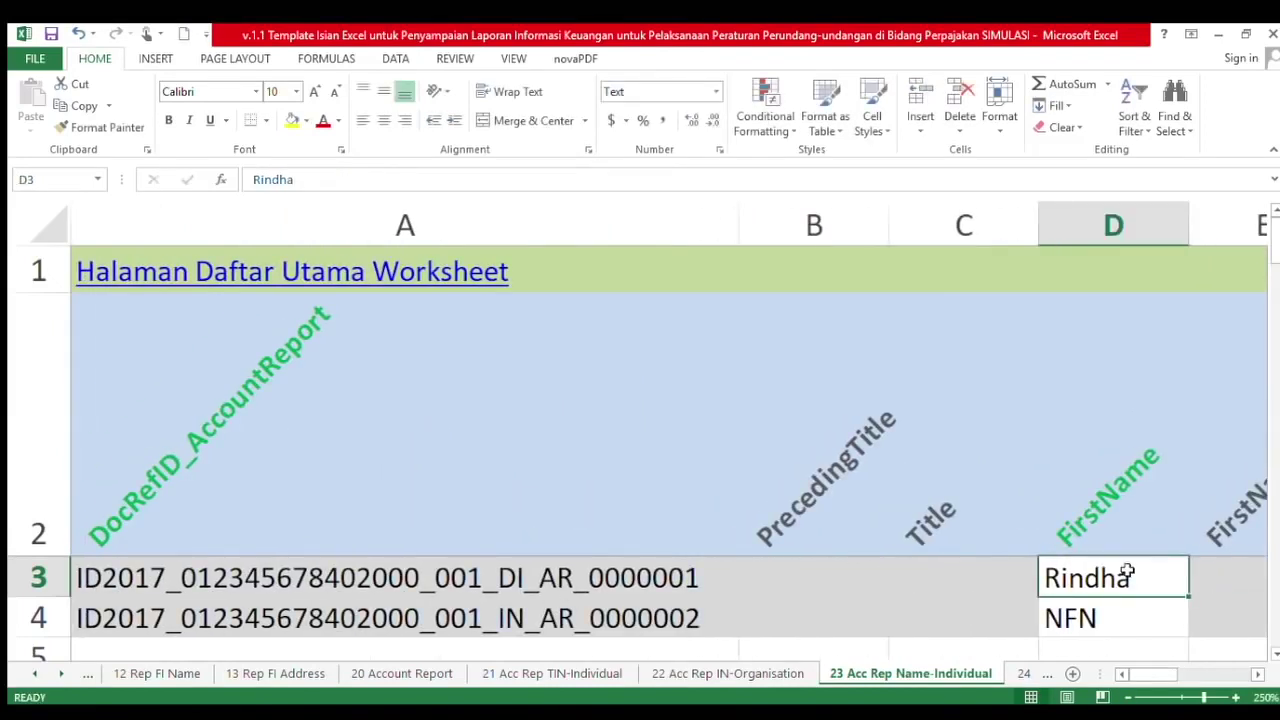
{"action": "type", "text": "NFN"}
{"action": "left_click", "coordinate": [936, 630]}
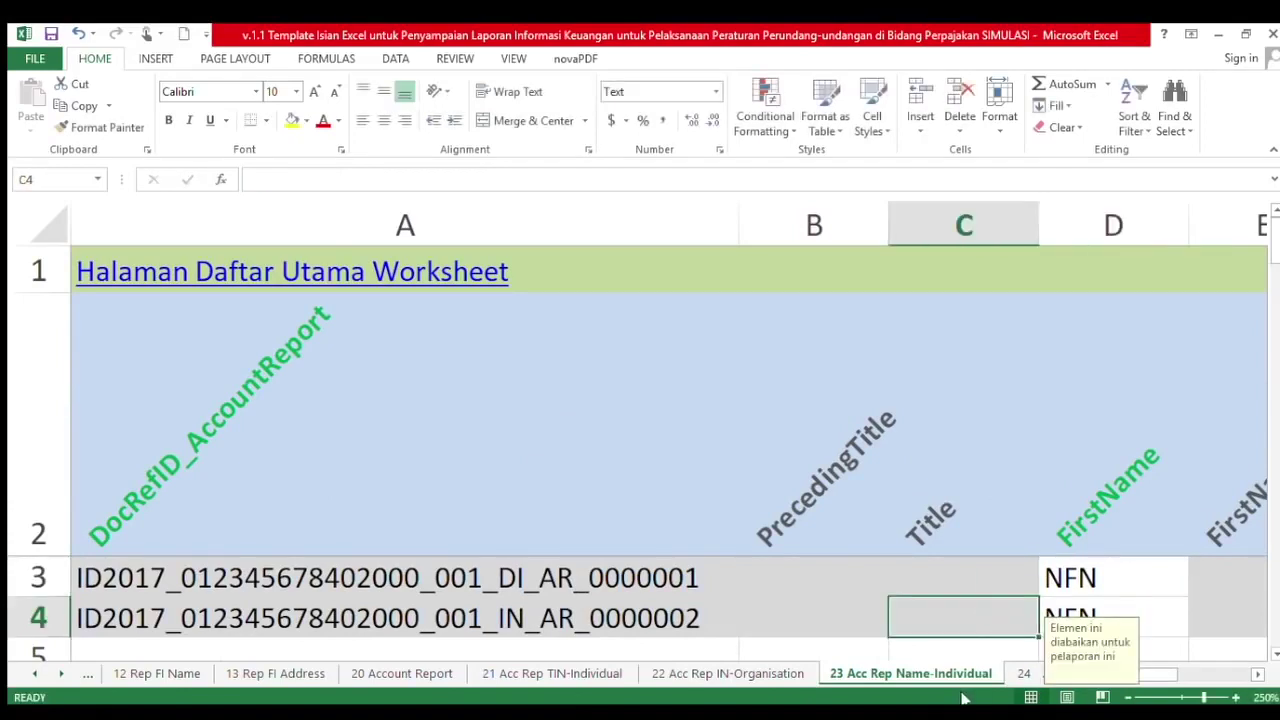
On the 24 Acc Rep Name-Organisation sheet, set A3 to the reference ending in DI_AR_0000001 and review the Name and nameType entries
{"action": "left_click", "coordinate": [1012, 677]}
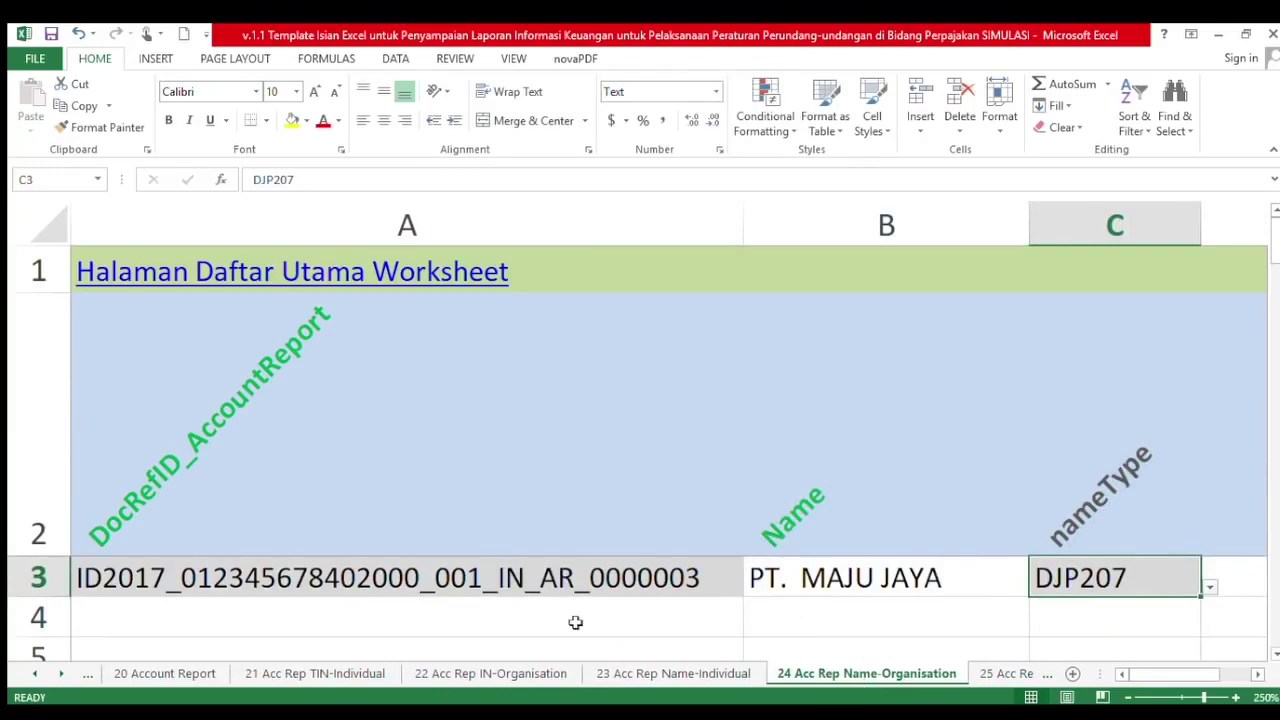
{"action": "left_click", "coordinate": [543, 578]}
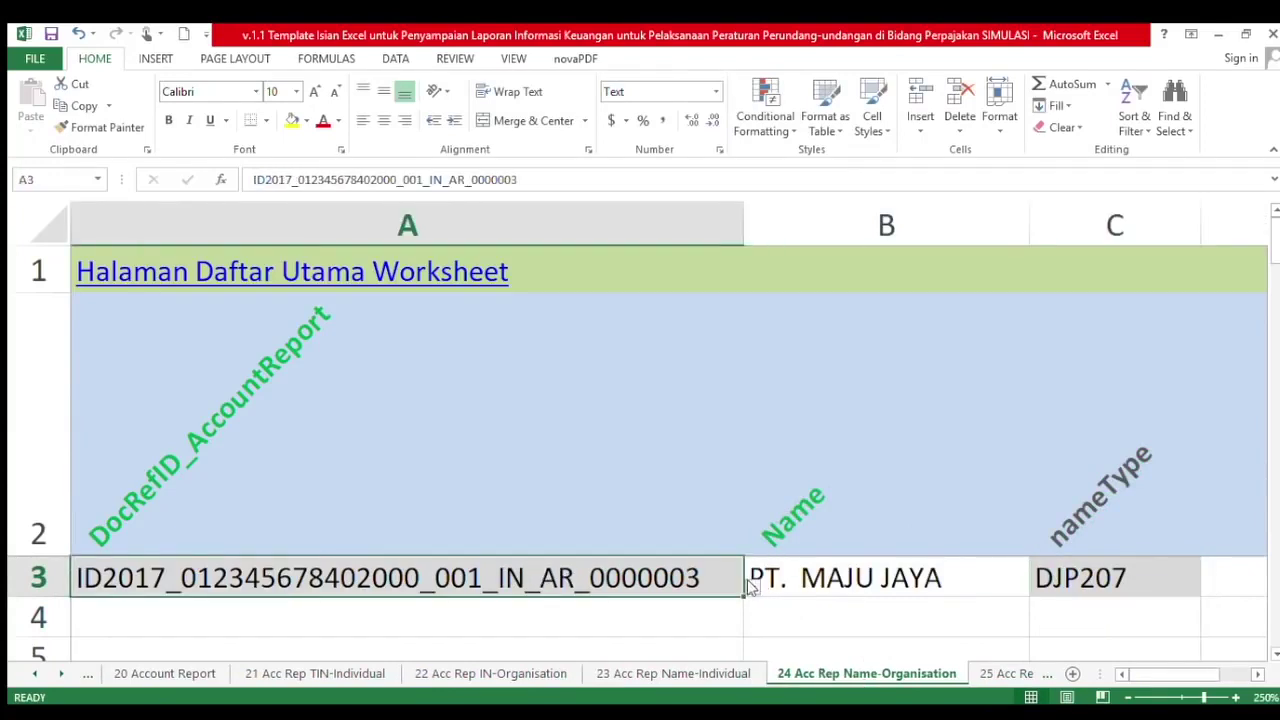
{"action": "key", "text": "ctrl+v"}
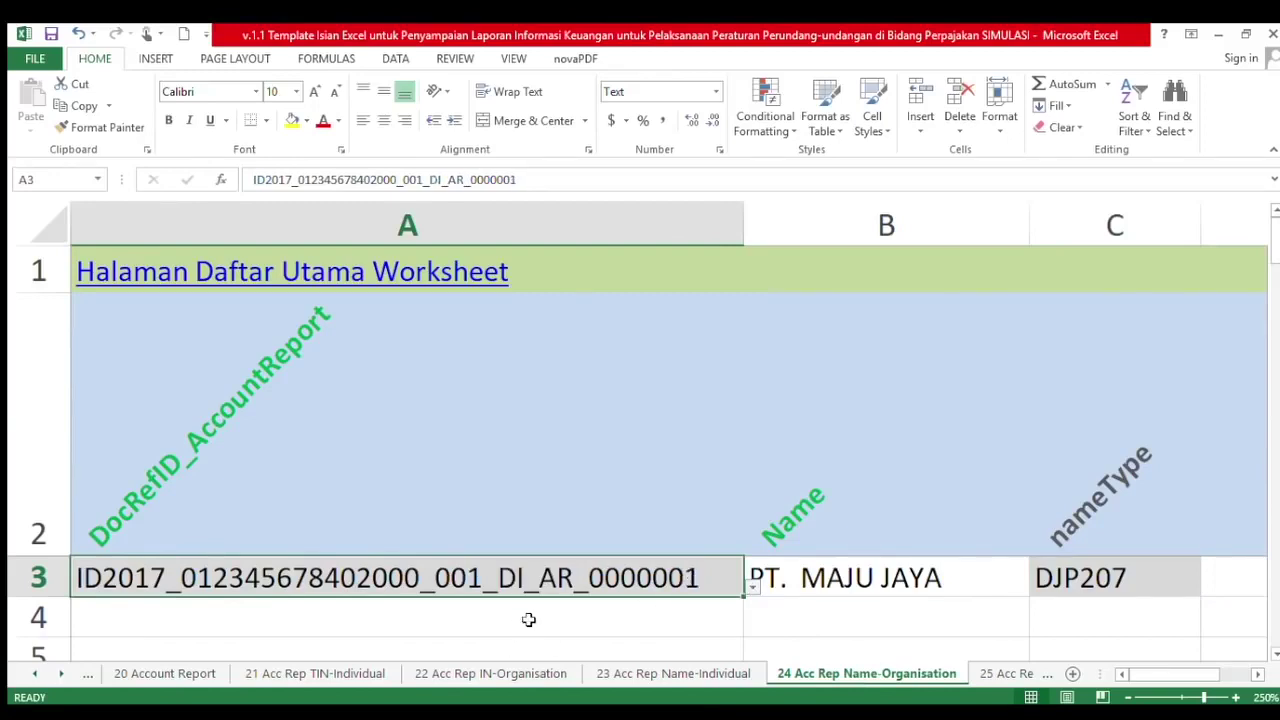
{"action": "left_click", "coordinate": [840, 590]}
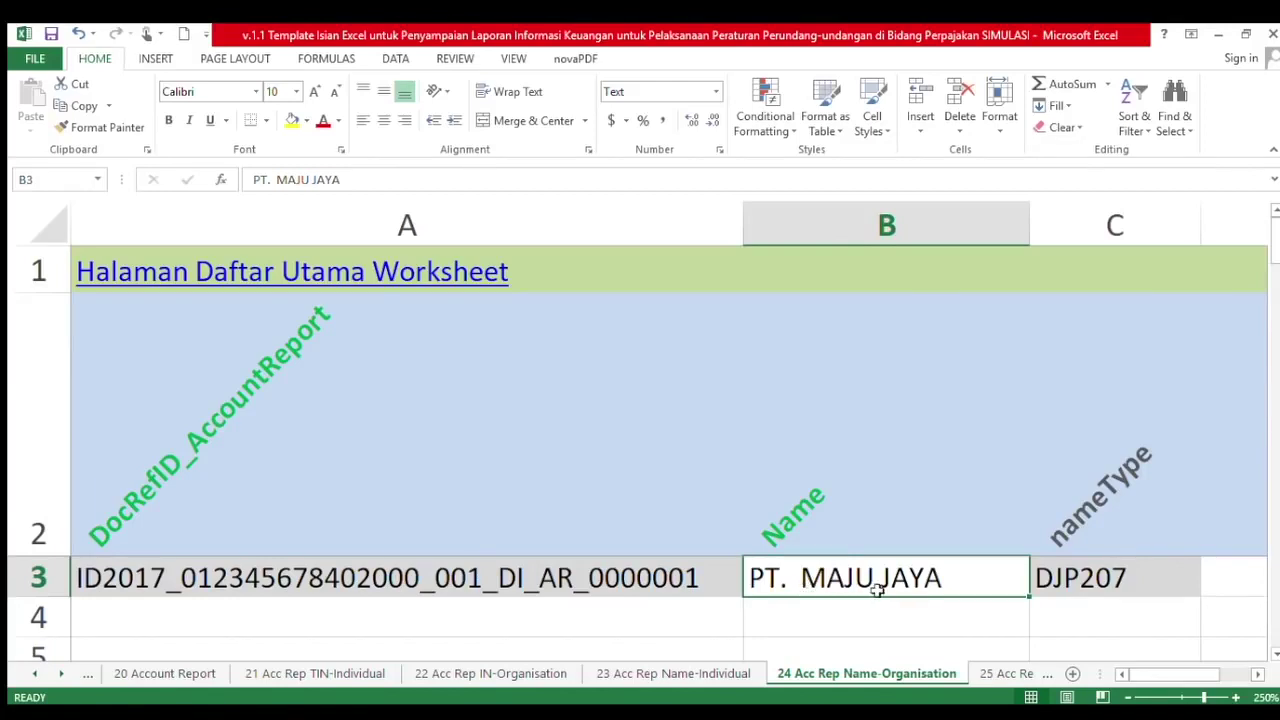
{"action": "left_click", "coordinate": [1120, 574]}
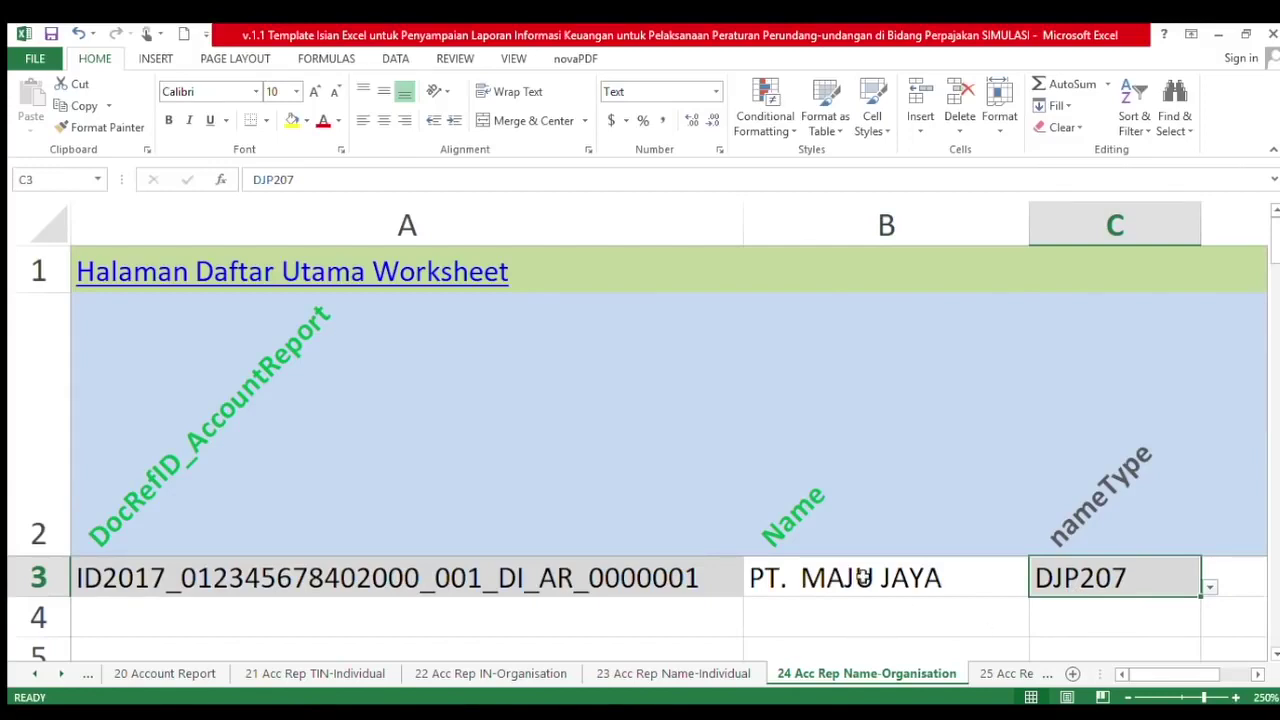
Open the 25 Acc Rep Address sheet and review the DocRefID_AccountReport and legalAddressType entries in row 3
{"action": "left_click", "coordinate": [990, 678]}
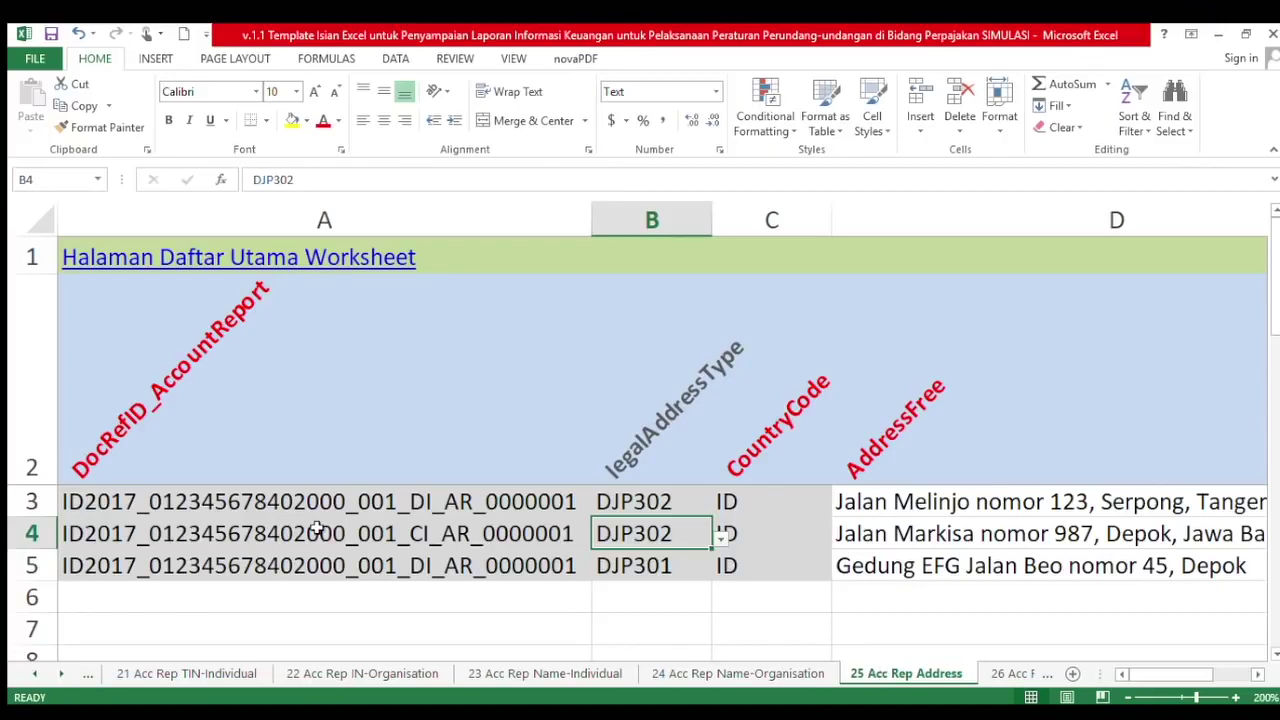
{"action": "left_click", "coordinate": [294, 430]}
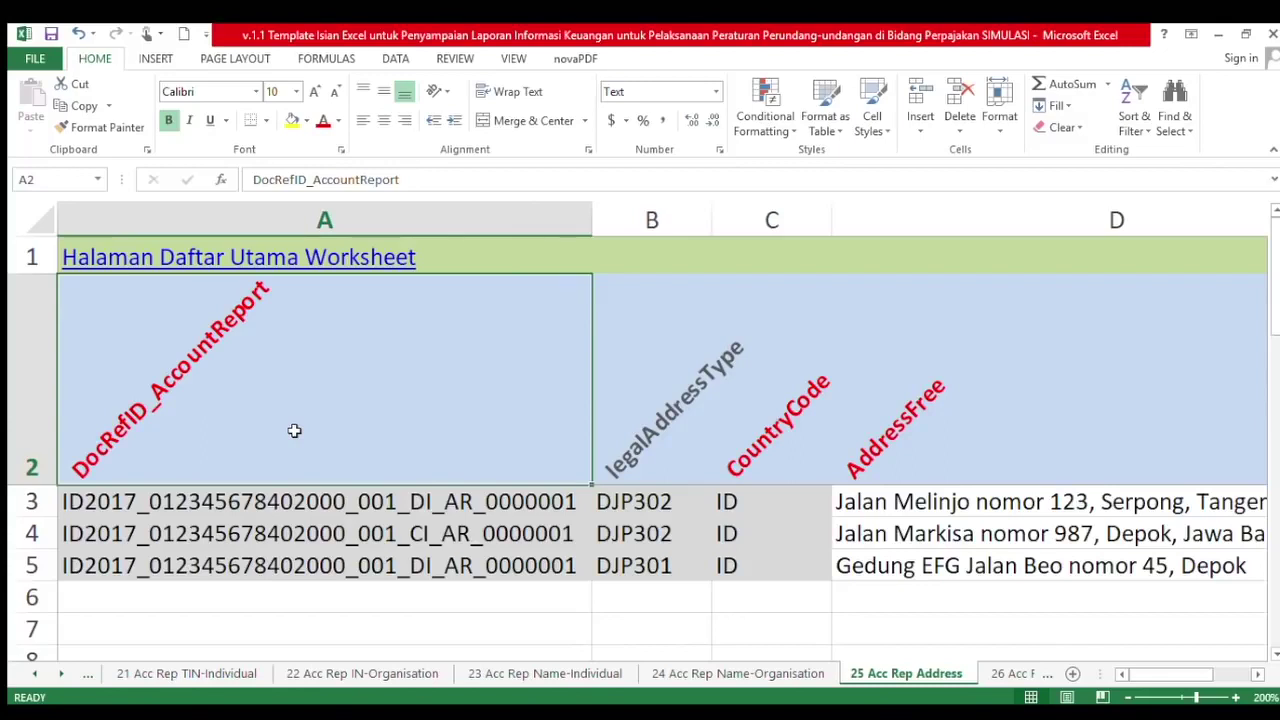
{"action": "left_click", "coordinate": [456, 512]}
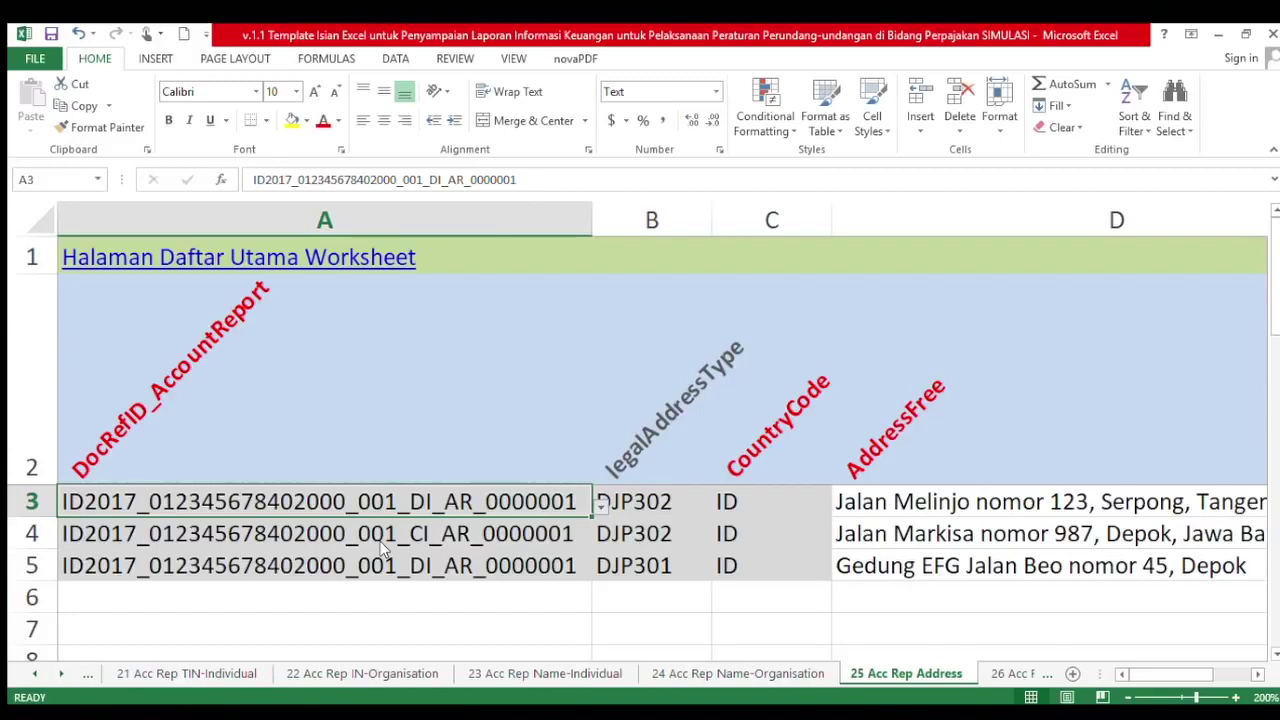
{"action": "left_click", "coordinate": [660, 505]}
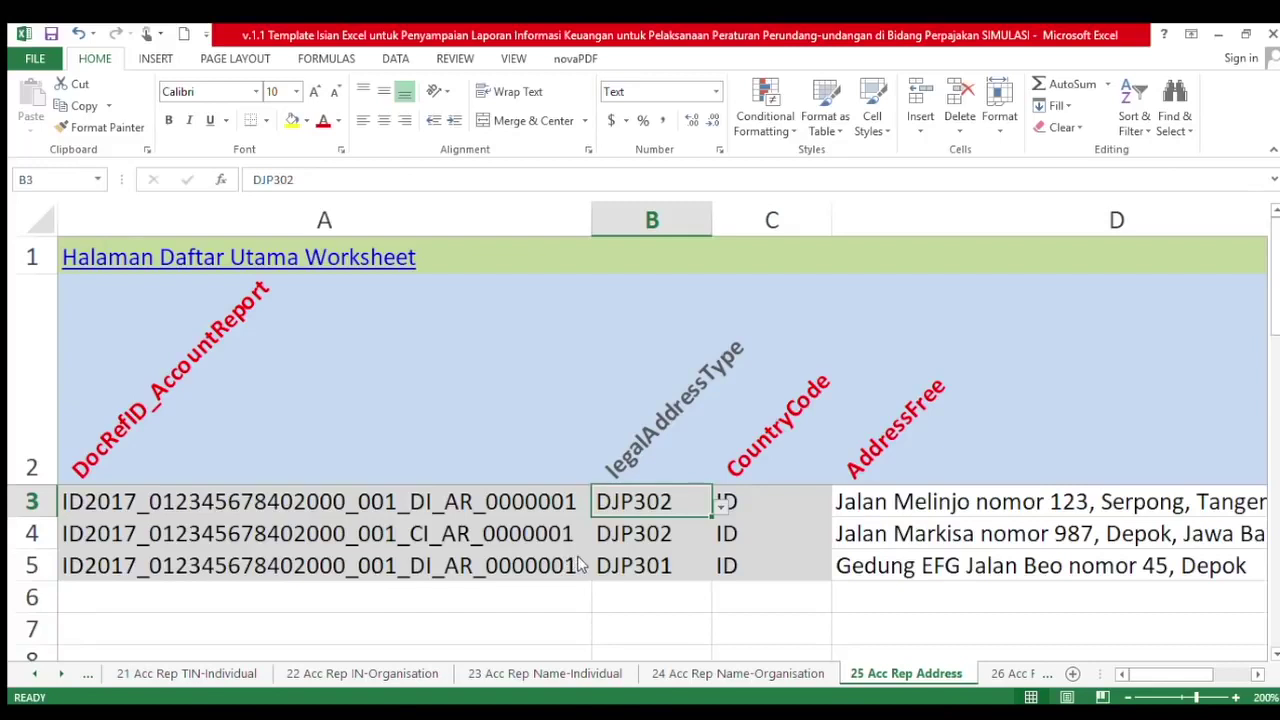
{"action": "left_click", "coordinate": [720, 507]}
{"action": "left_click", "coordinate": [668, 533]}
{"action": "key", "text": "ctrl+z"}
Set the legalAddressType in B4 of the address sheet to DJP303
{"action": "left_click", "coordinate": [657, 545]}
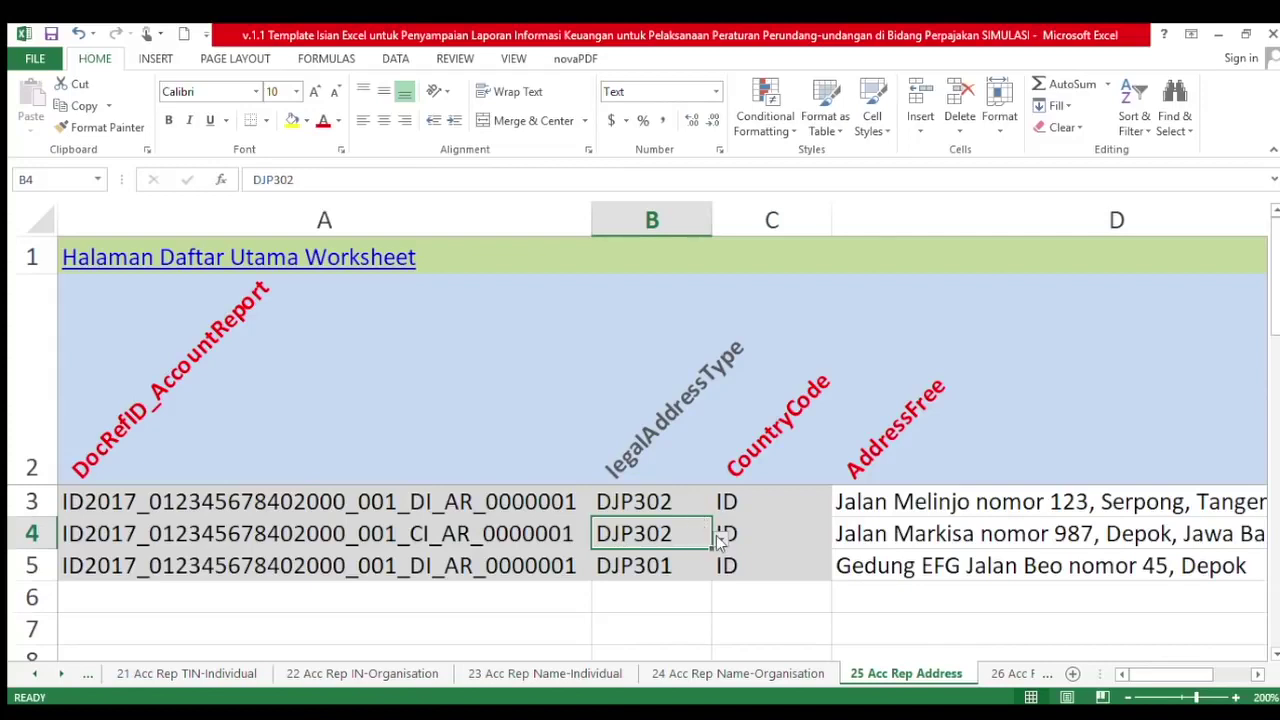
{"action": "left_click", "coordinate": [598, 610]}
{"action": "left_click", "coordinate": [770, 600]}
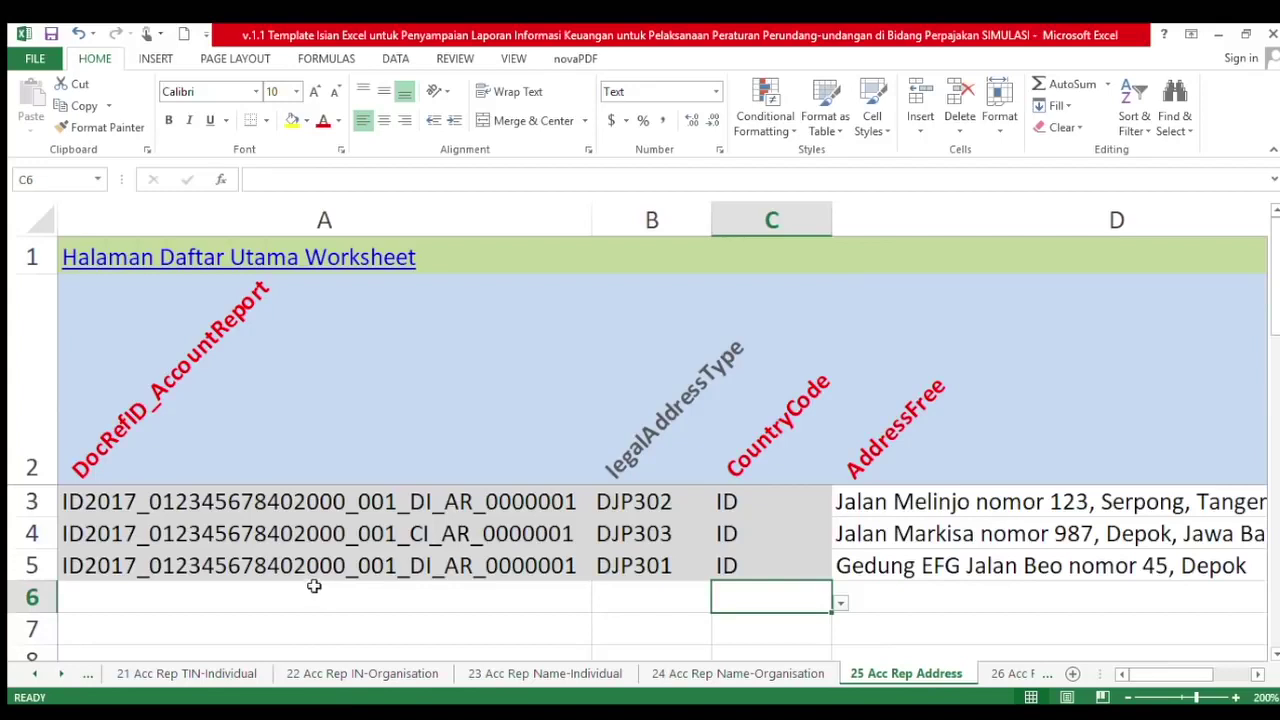
Copy the whole address record in row 4 into the empty row 6
{"action": "left_click", "coordinate": [30, 534]}
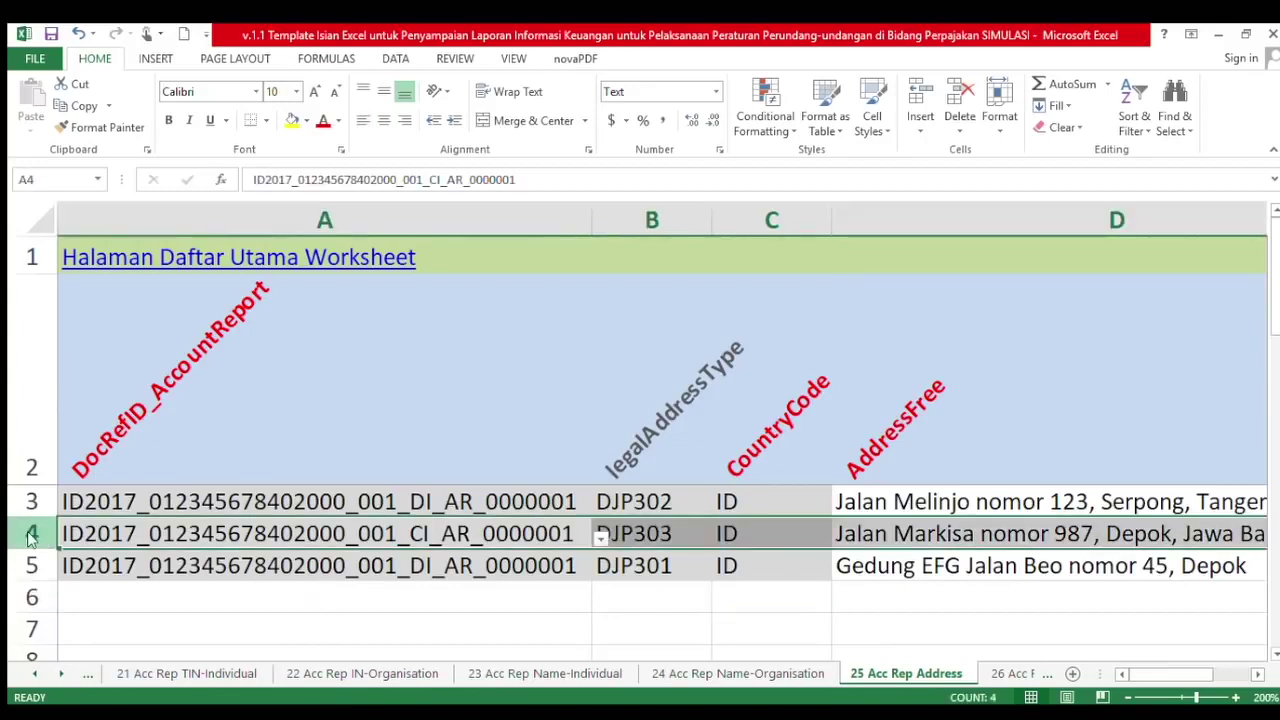
{"action": "key", "text": "ctrl+c"}
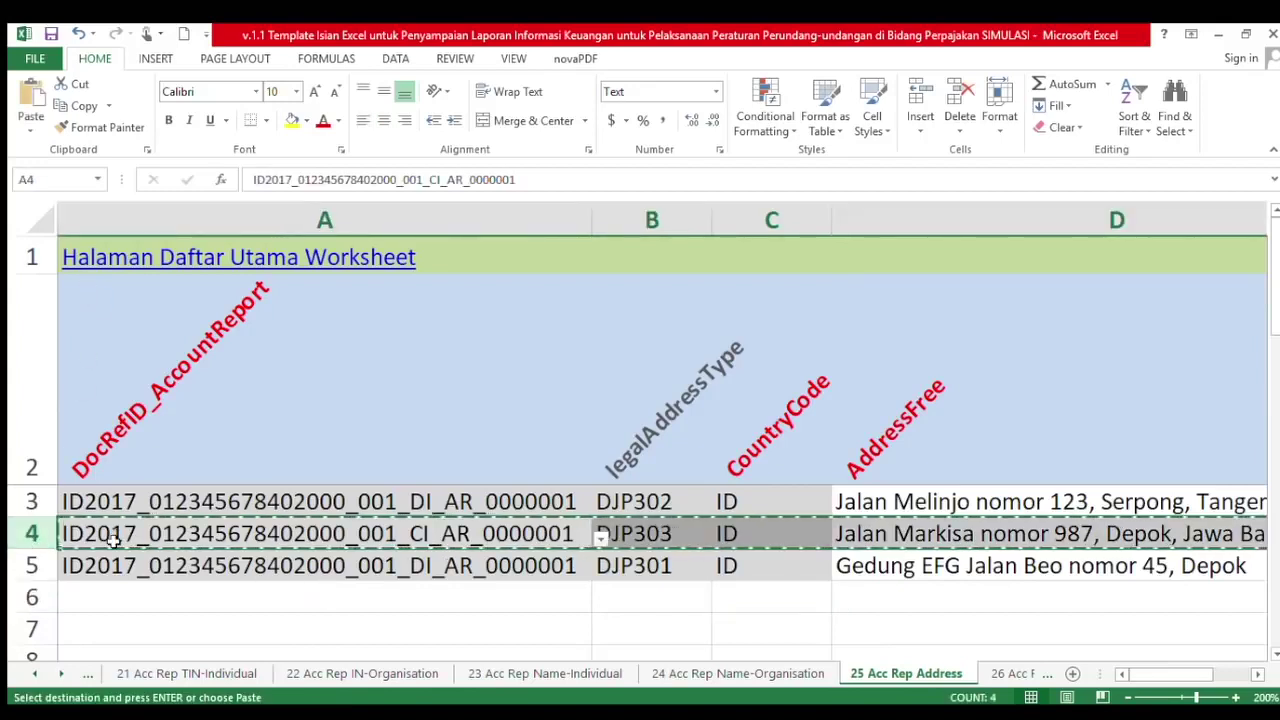
{"action": "left_click", "coordinate": [96, 597]}
{"action": "key", "text": "ctrl+v"}
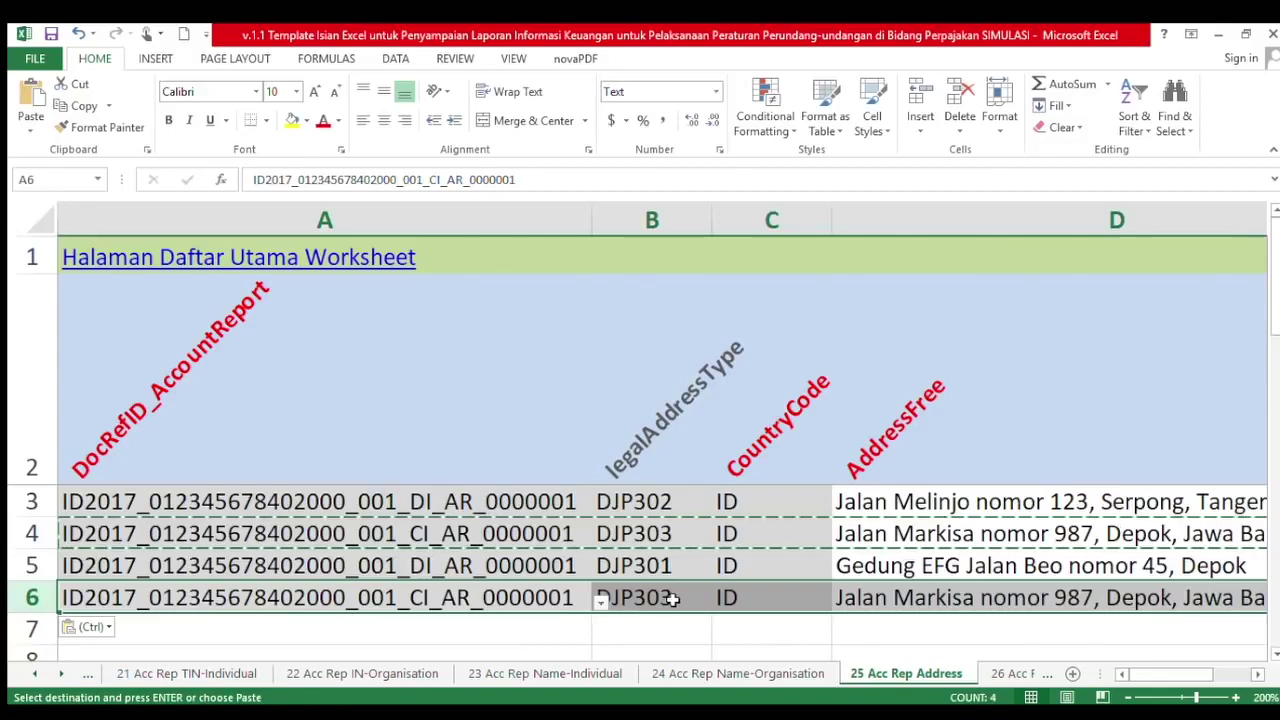
Set the legalAddressType of the copied address record in B6 to DJP302
{"action": "left_click", "coordinate": [665, 598]}
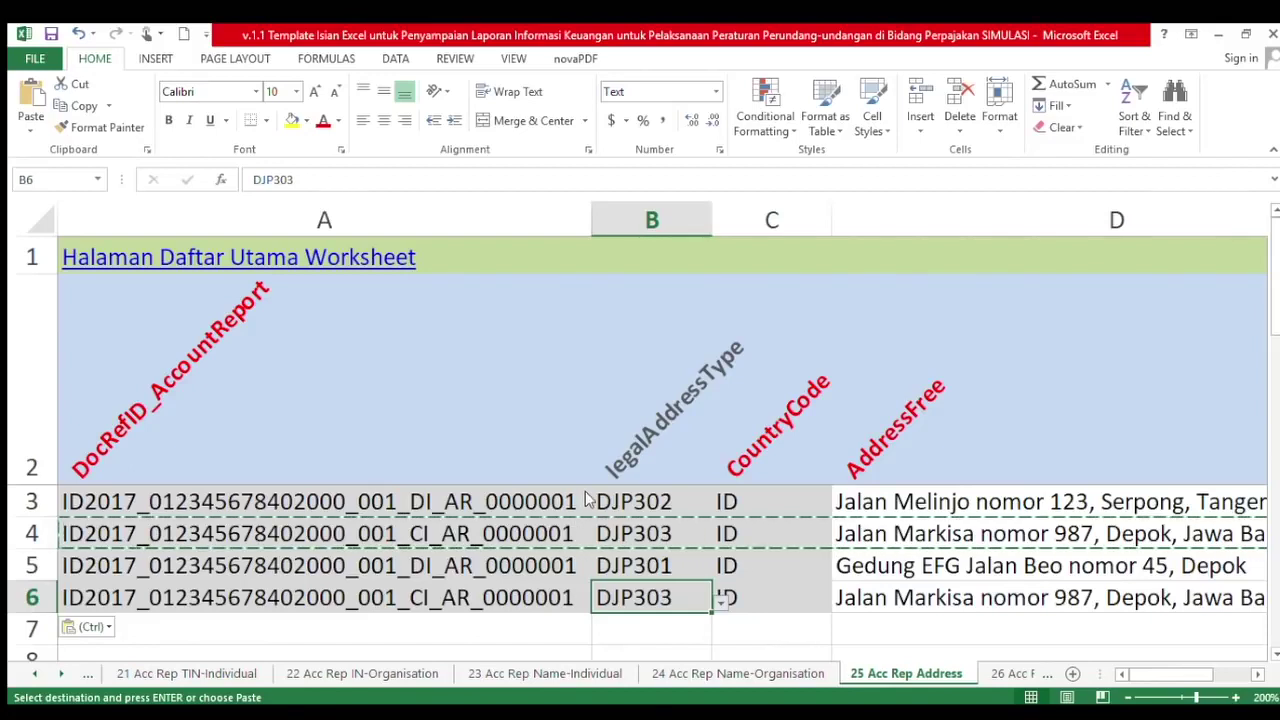
{"action": "left_click", "coordinate": [720, 600]}
{"action": "left_click", "coordinate": [660, 632]}
{"action": "left_click", "coordinate": [764, 599]}
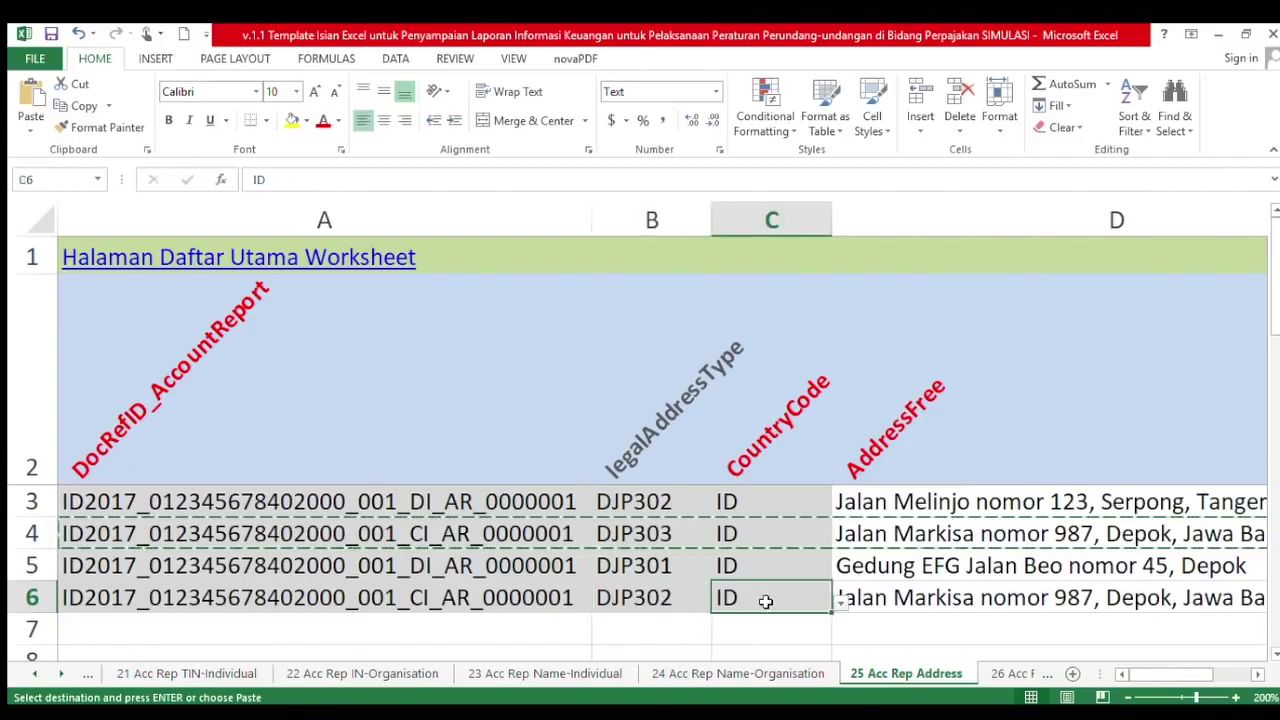
Replace the AddressFree text of the copied record in D6 with the new full address, including street, RT/RW, Kel, Kec and city
{"action": "left_click", "coordinate": [884, 604]}
{"action": "left_click", "coordinate": [897, 532]}
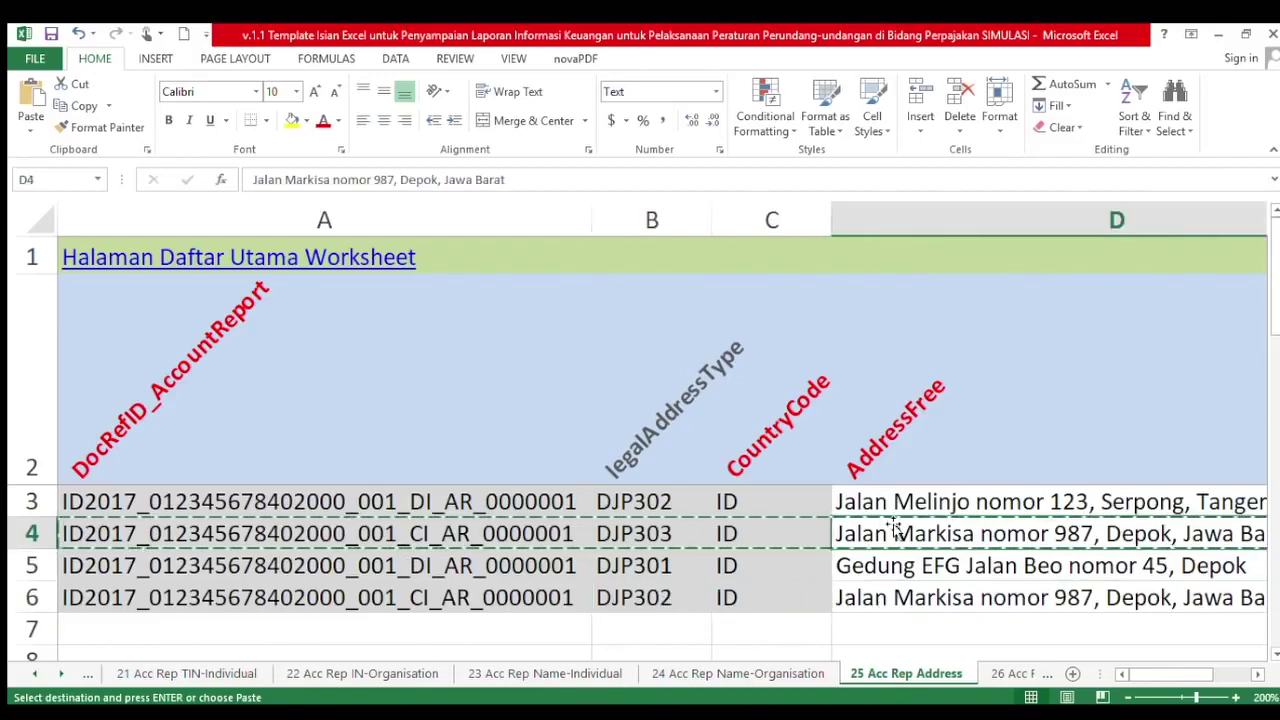
{"action": "left_click", "coordinate": [915, 605]}
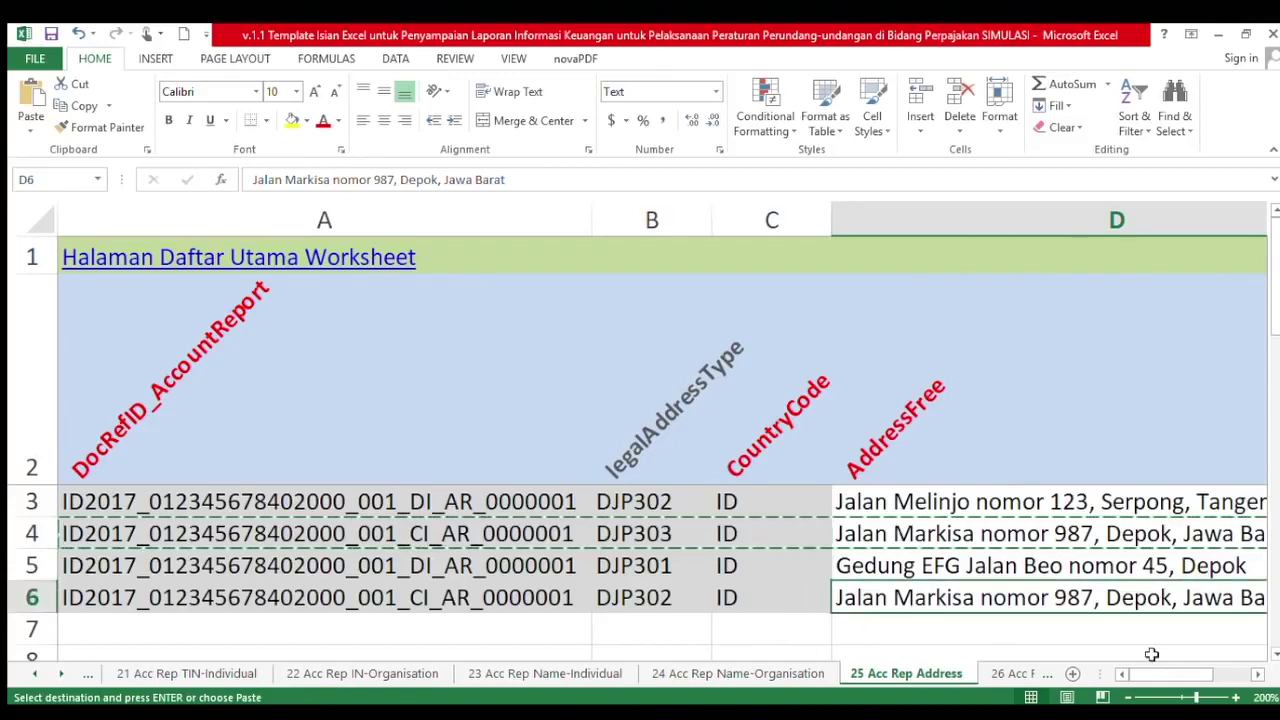
{"action": "key", "text": "F2"}
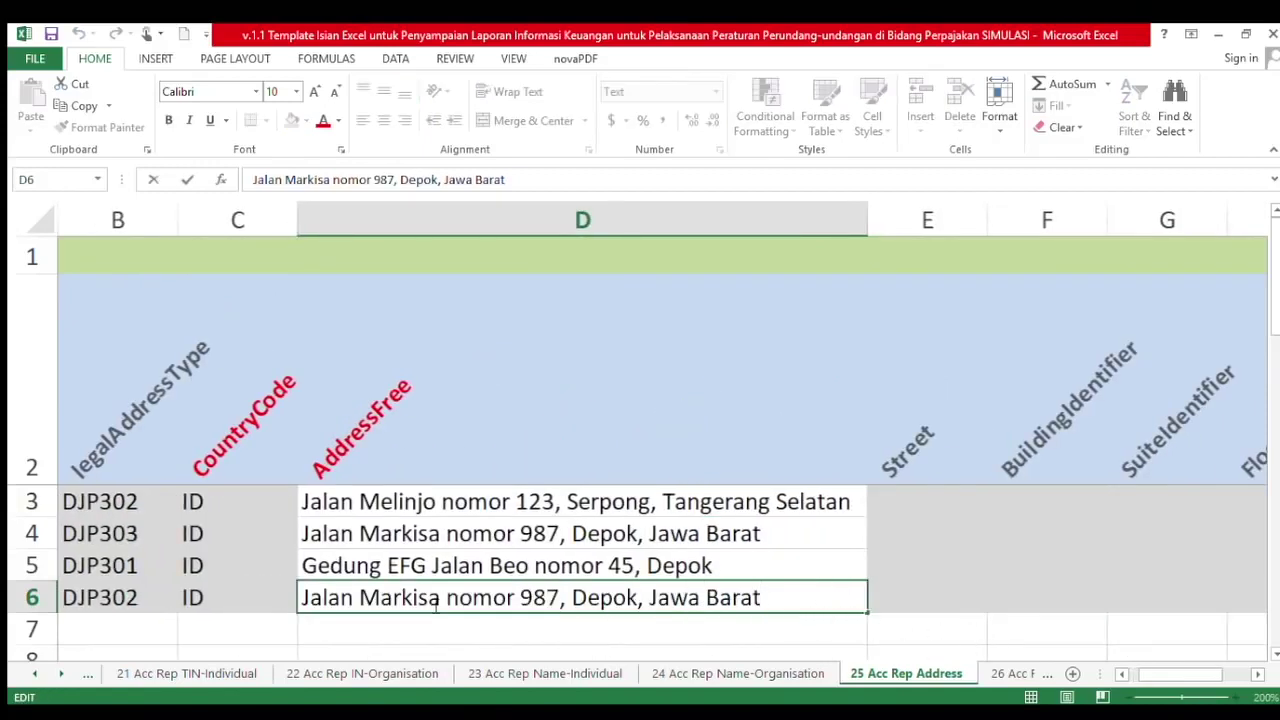
{"action": "left_click_drag", "start_coordinate": [766, 600], "coordinate": [363, 595]}
{"action": "type", "text": "Mangga "}
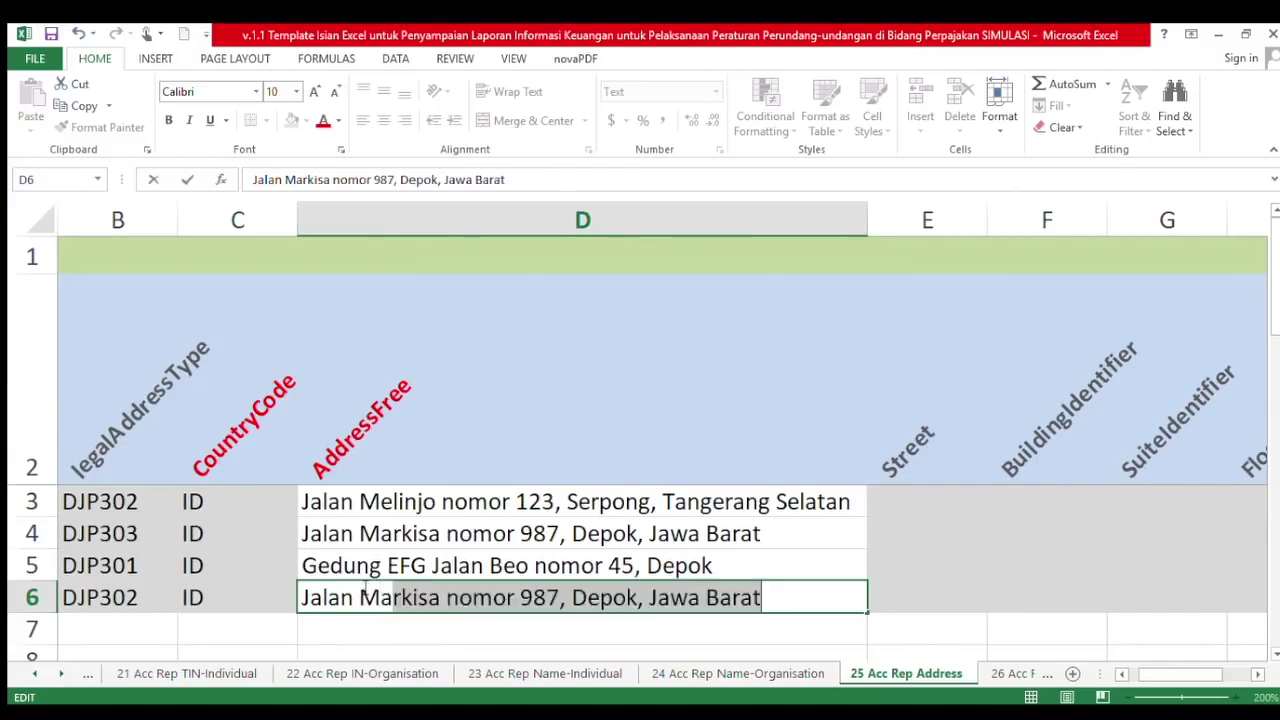
{"action": "type", "text": "No. "}
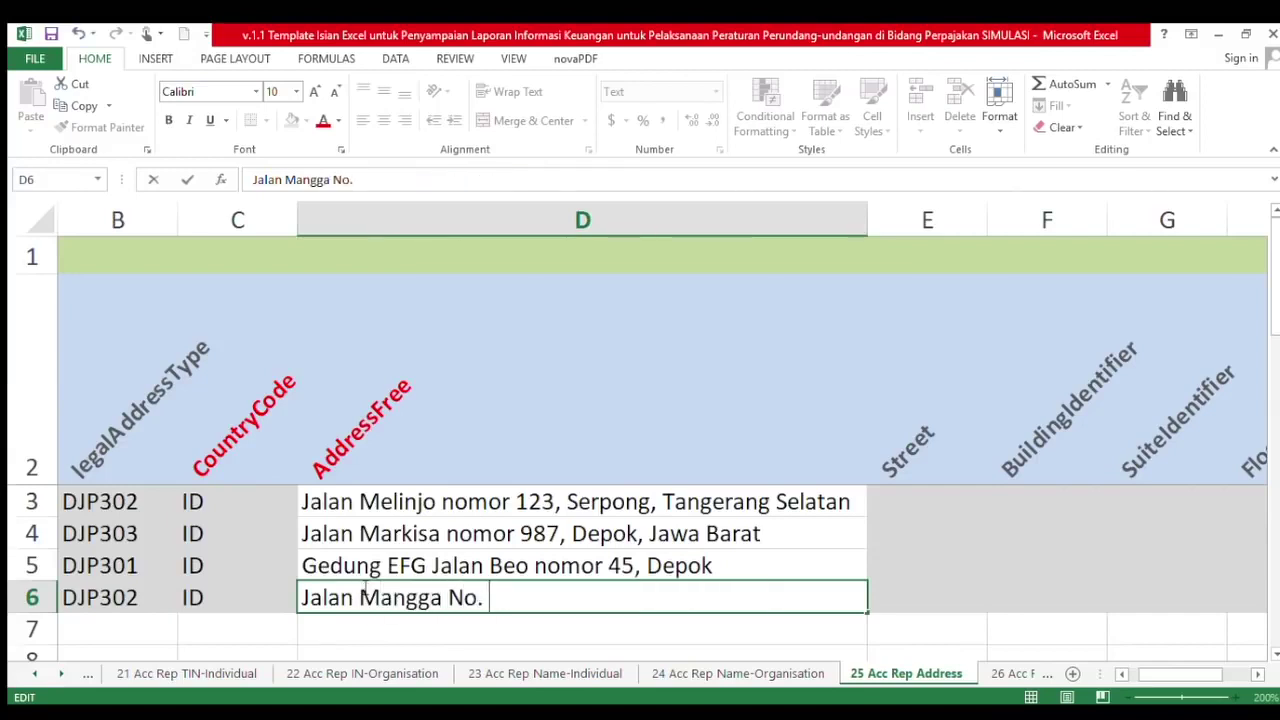
{"action": "type", "text": "56 RT "}
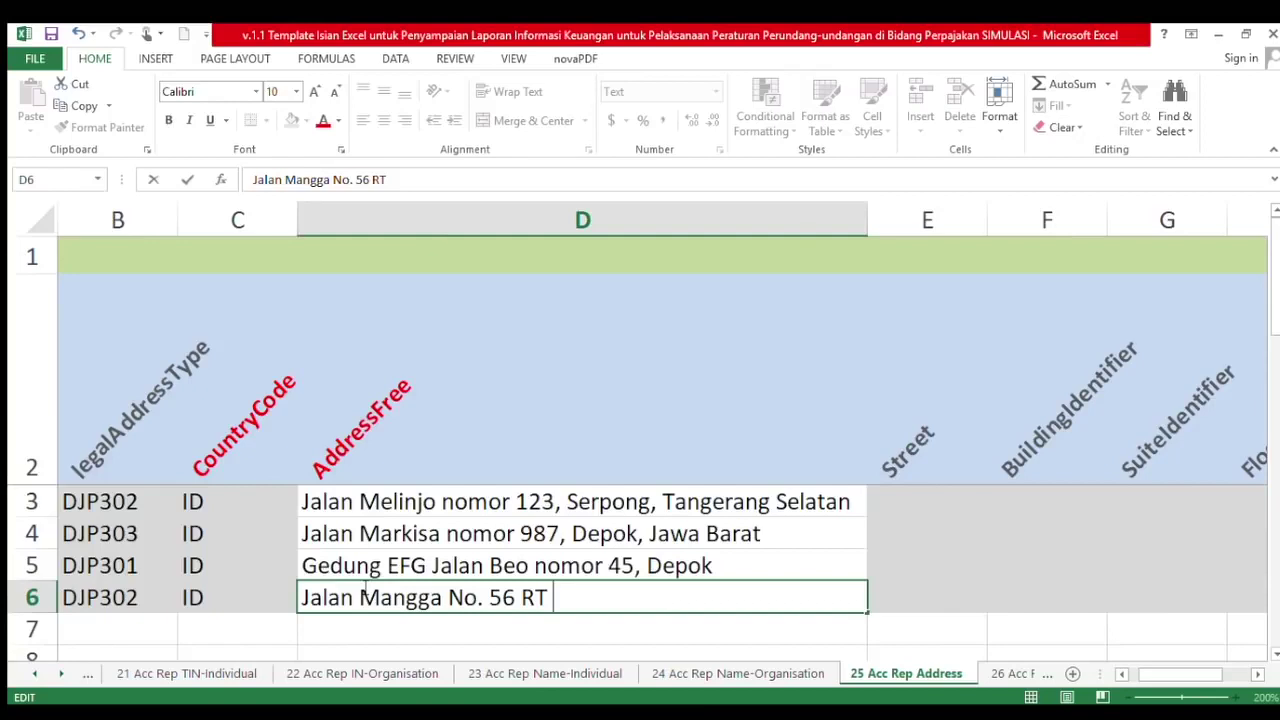
{"action": "type", "text": "01 RW 02"}
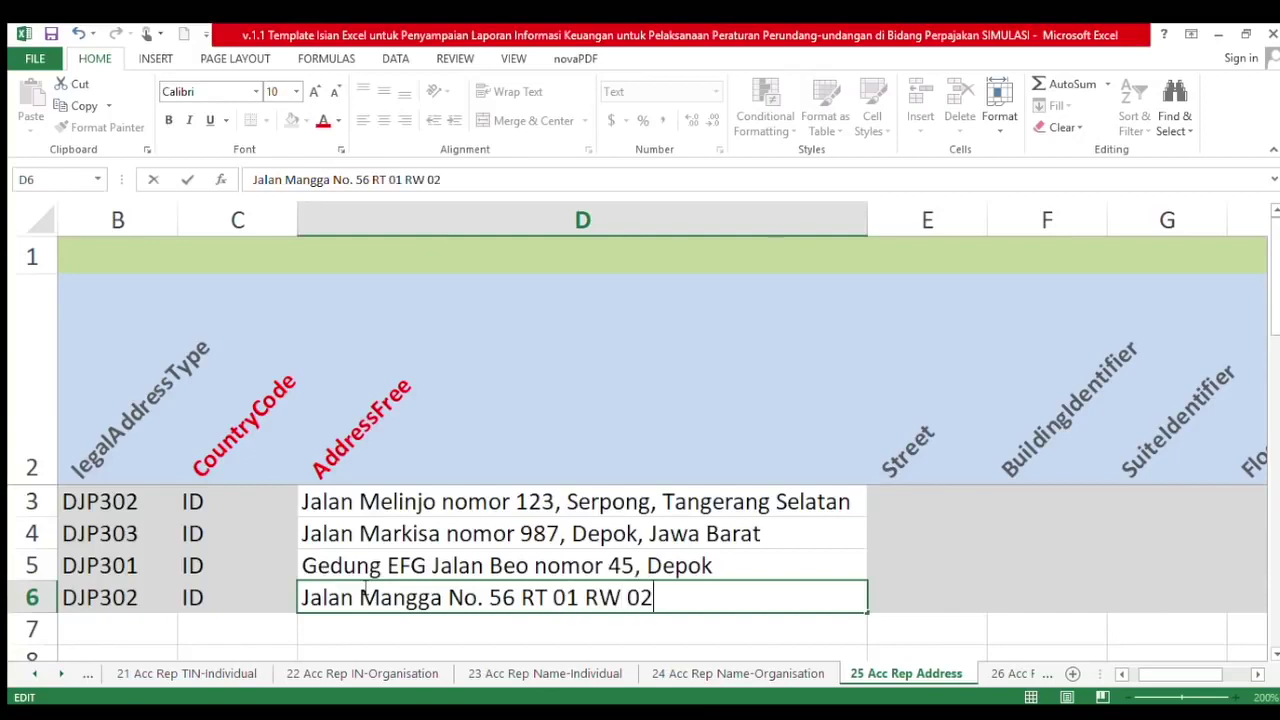
{"action": "type", "text": " Kel Duren Ke"}
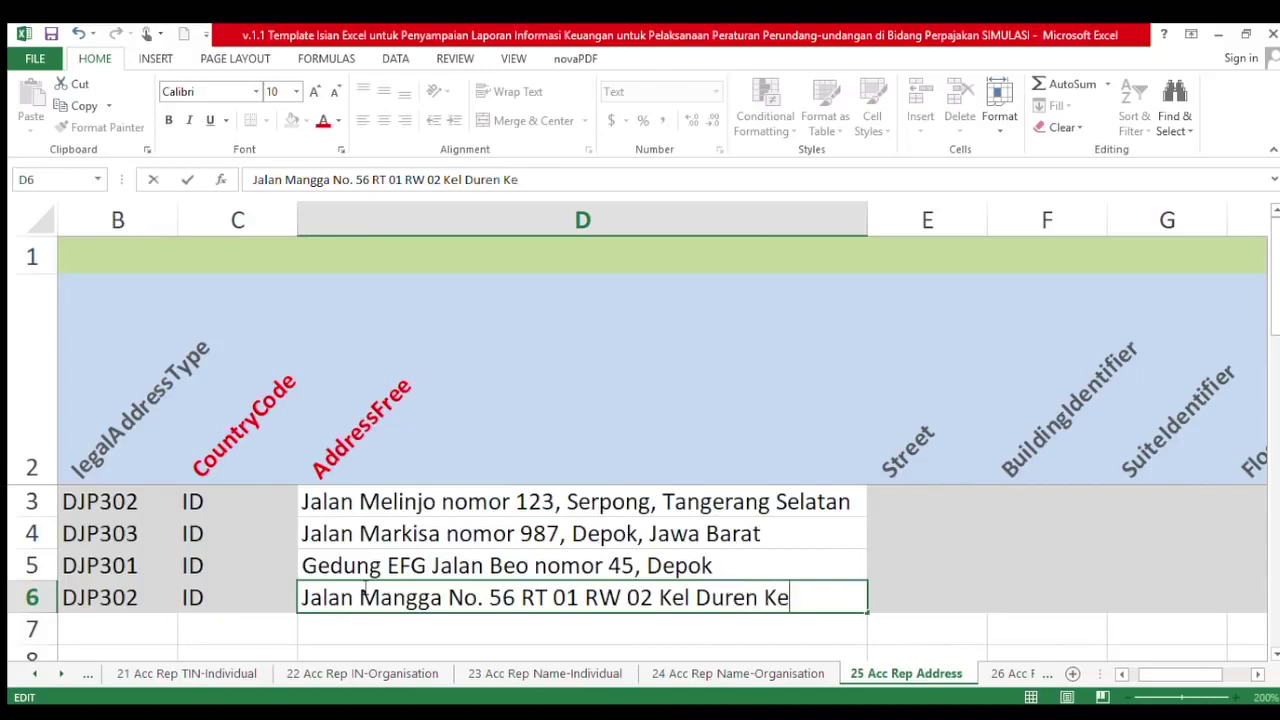
{"action": "type", "text": "c Mangg"}
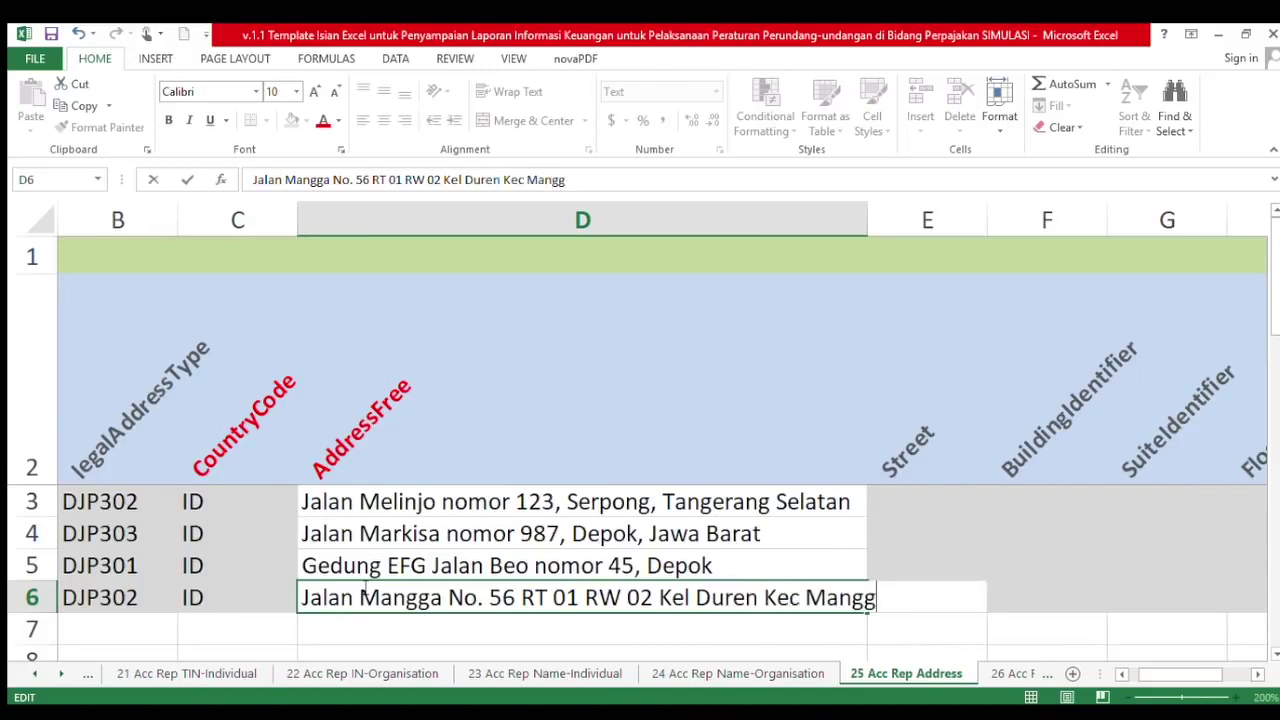
{"action": "type", "text": "is, J"}
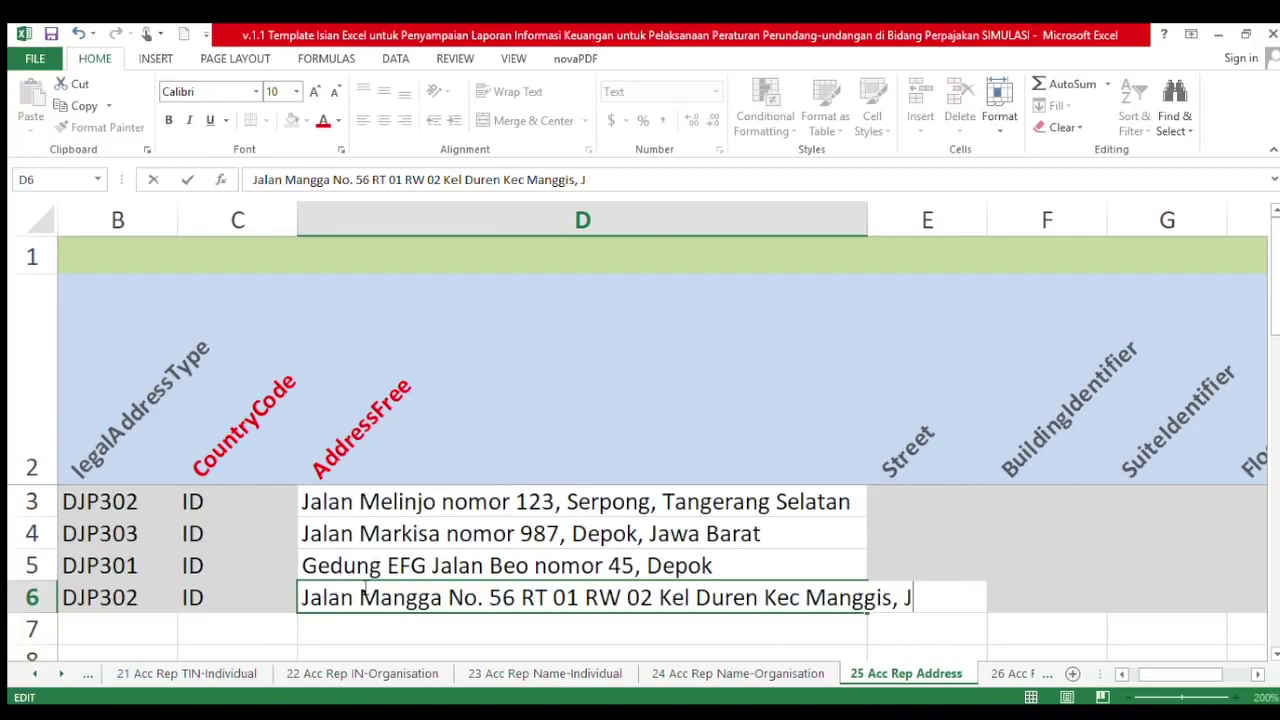
{"action": "key", "text": "BackSpace"}
{"action": "type", "text": "Wak"}
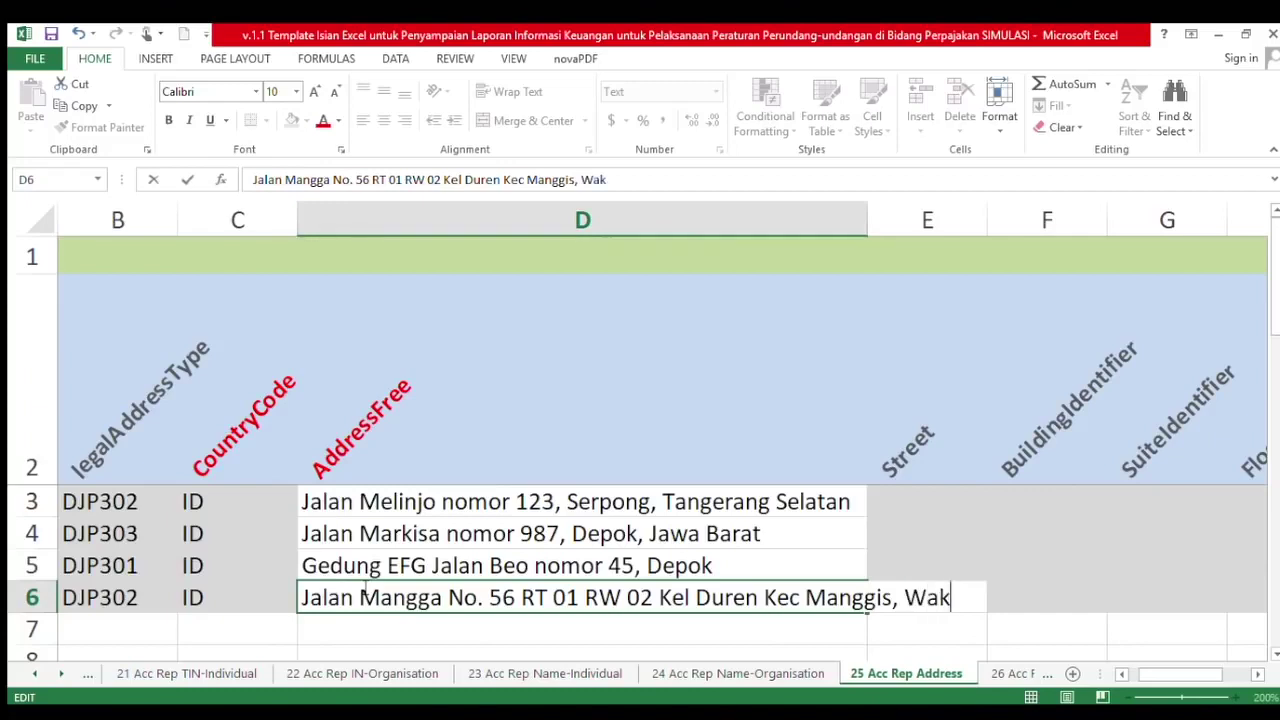
{"action": "type", "text": "anda,"}
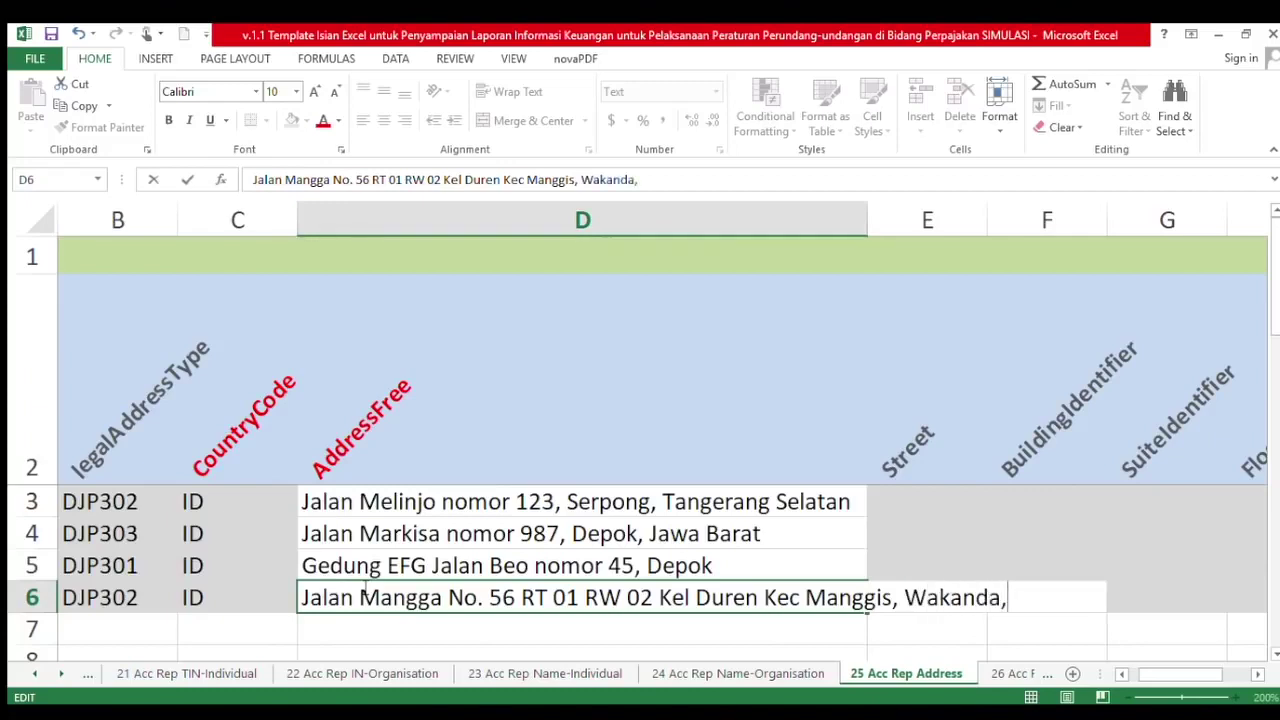
{"action": "key", "text": "BackSpace"}
{"action": "key", "text": "Return"}
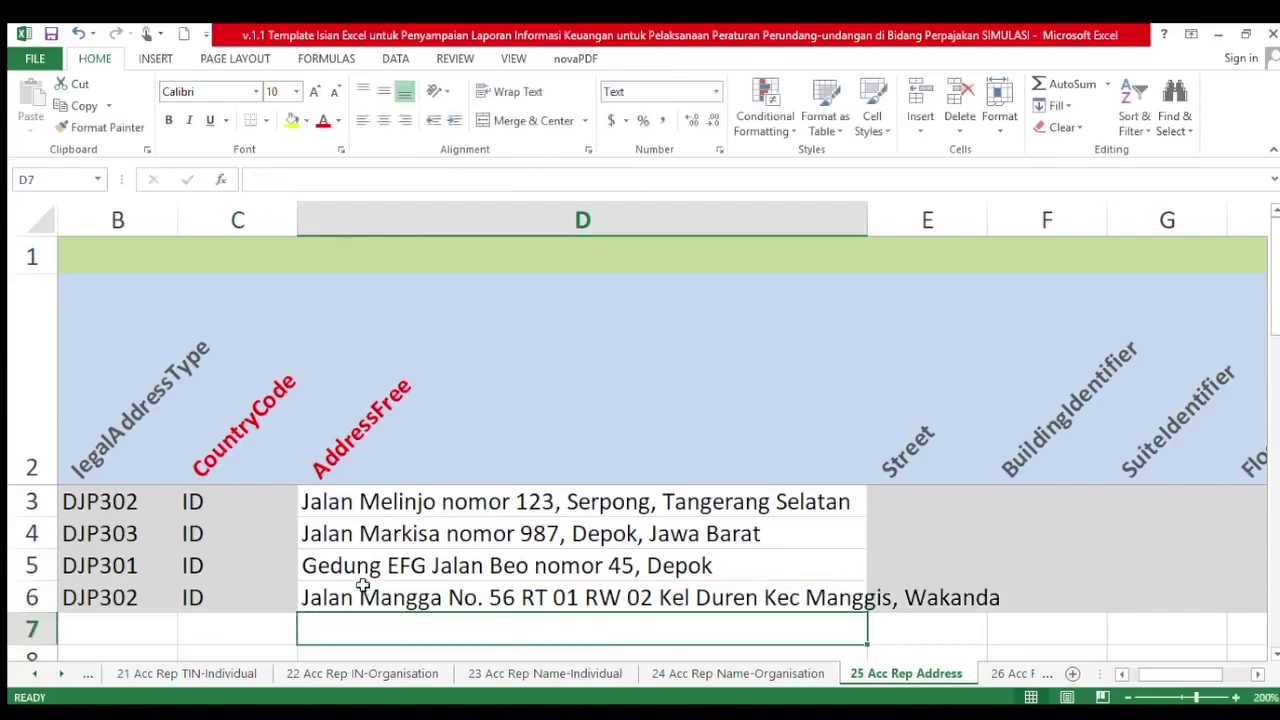
Autofit the AddressFree column D to its longest entry and look over the remaining address columns from Street to CountrySubentity
{"action": "key", "text": "Right"}
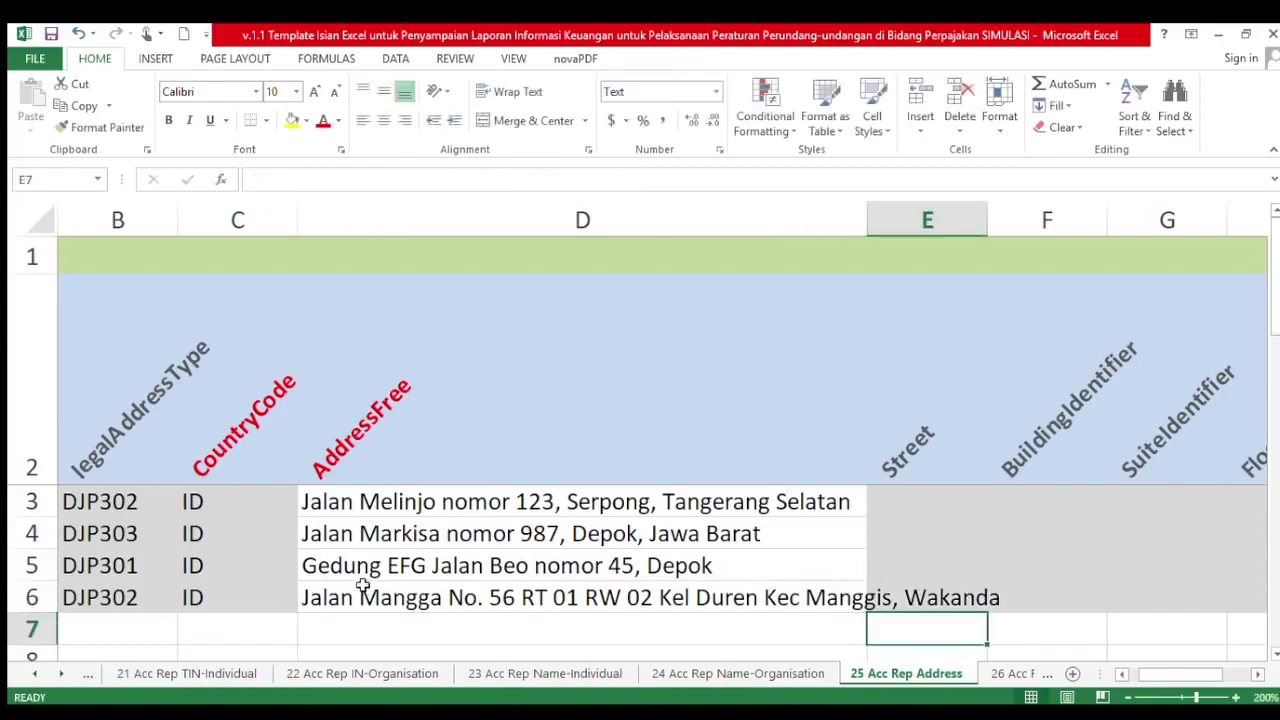
{"action": "left_click", "coordinate": [366, 592]}
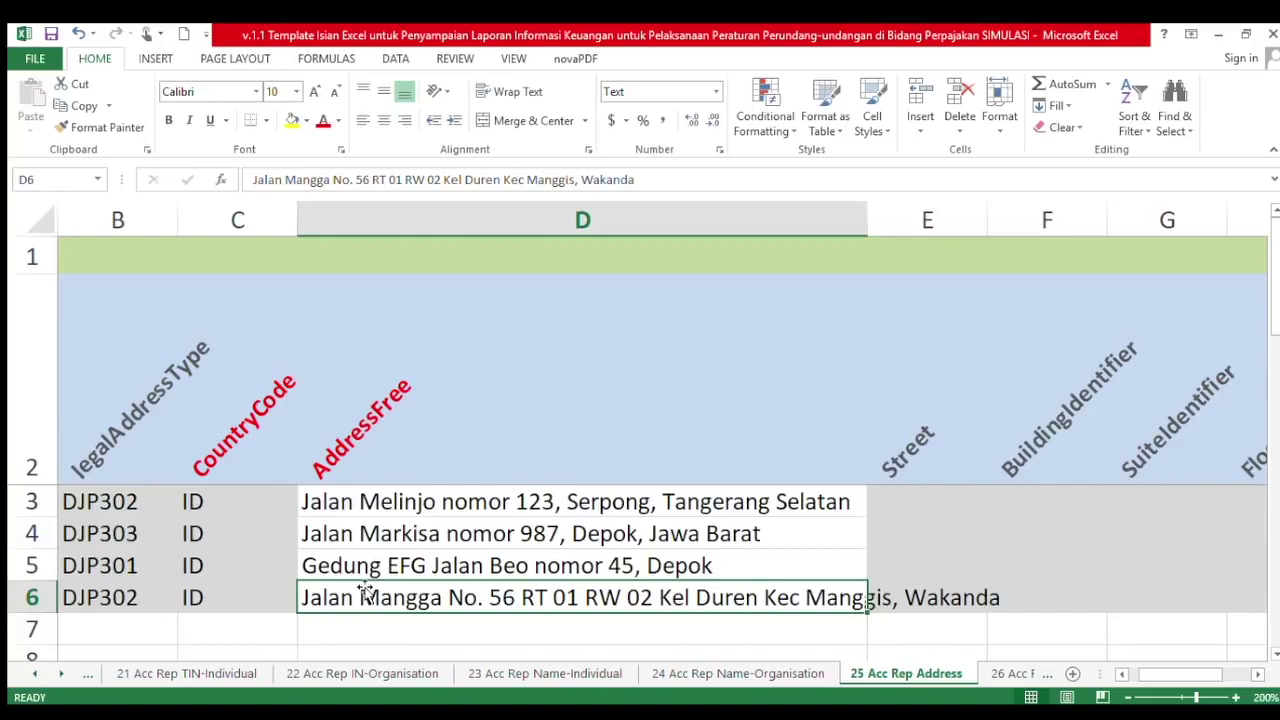
{"action": "key", "text": "Left"}
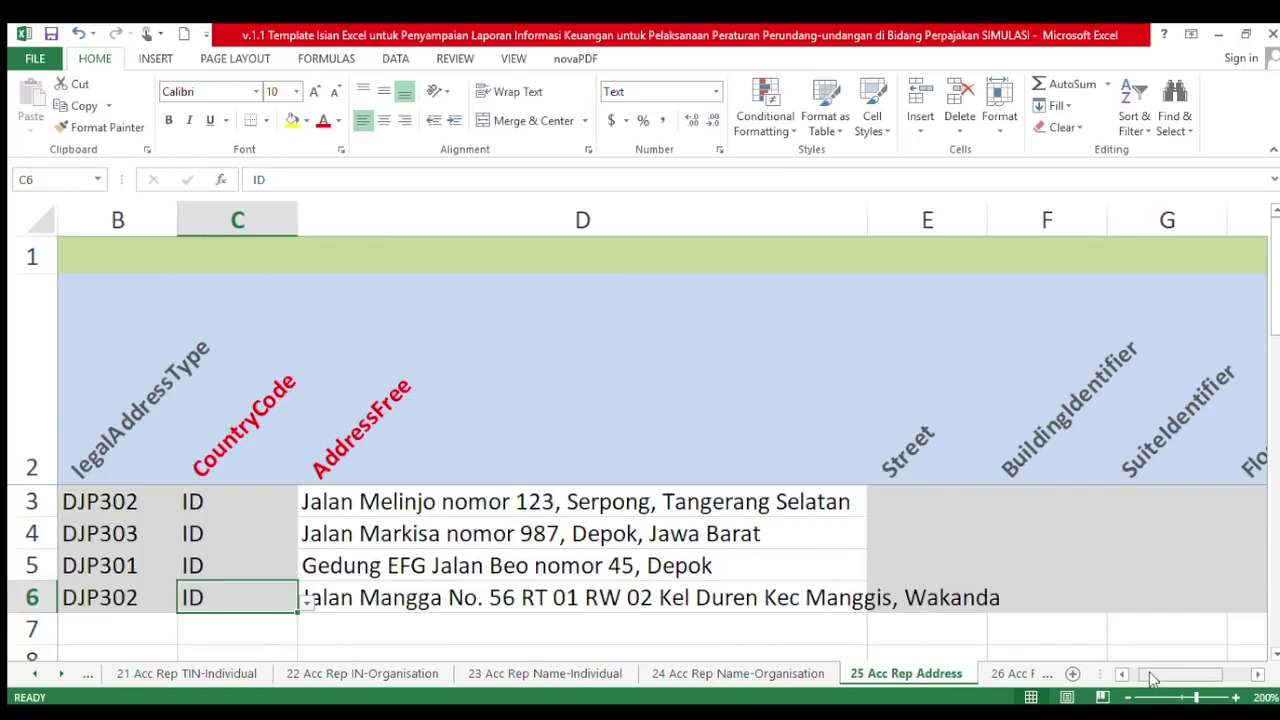
{"action": "double_click", "coordinate": [867, 220]}
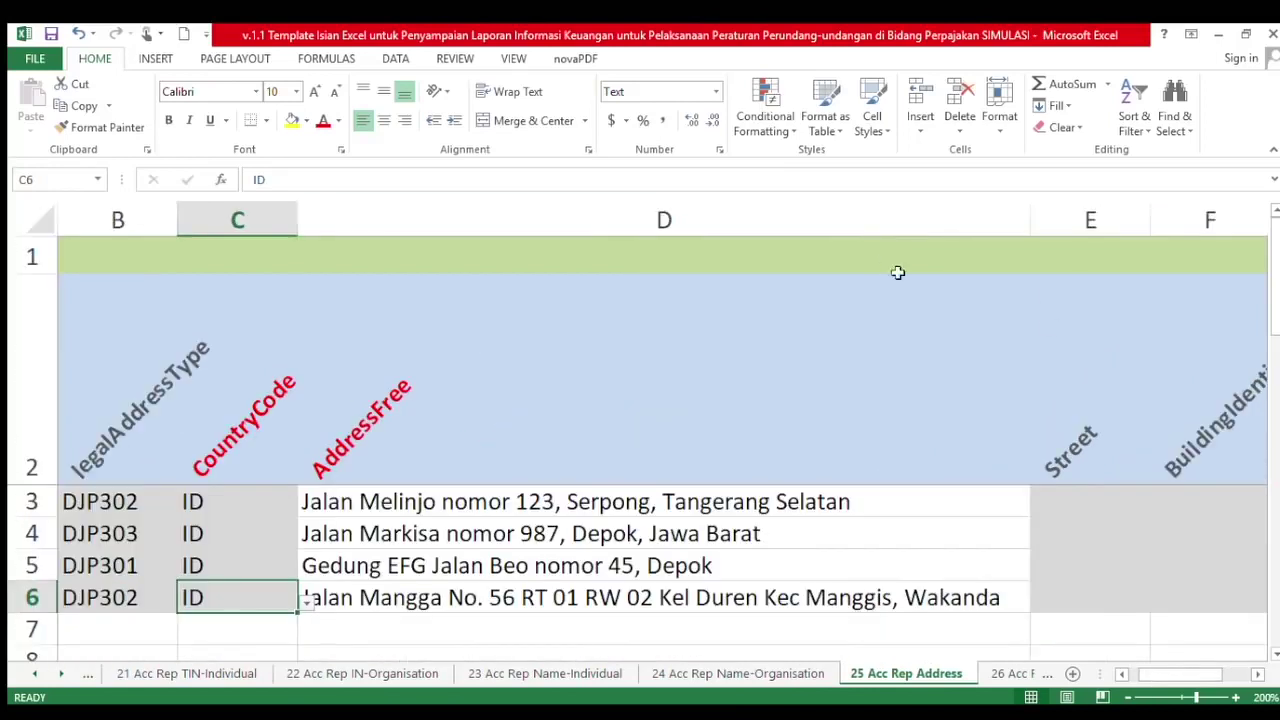
{"action": "left_click", "coordinate": [989, 594]}
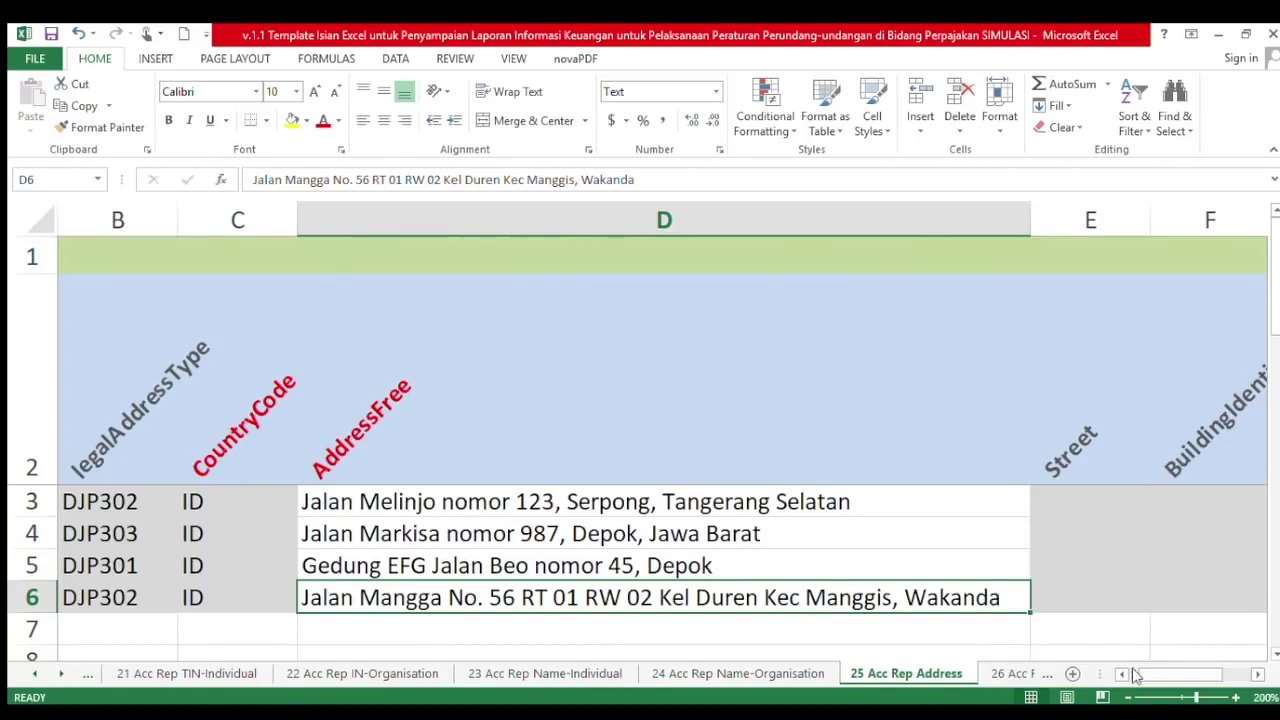
{"action": "left_click_drag", "start_coordinate": [1150, 679], "coordinate": [1163, 680]}
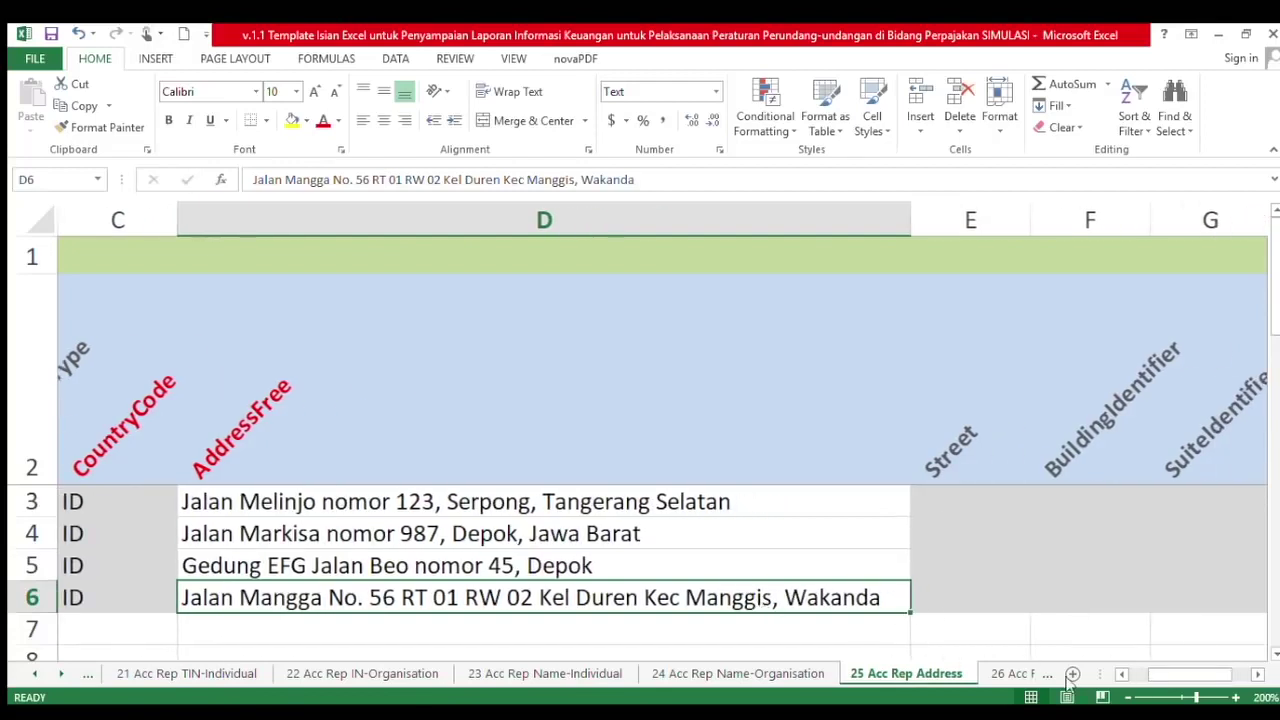
{"action": "left_click_drag", "start_coordinate": [1156, 680], "coordinate": [1180, 684]}
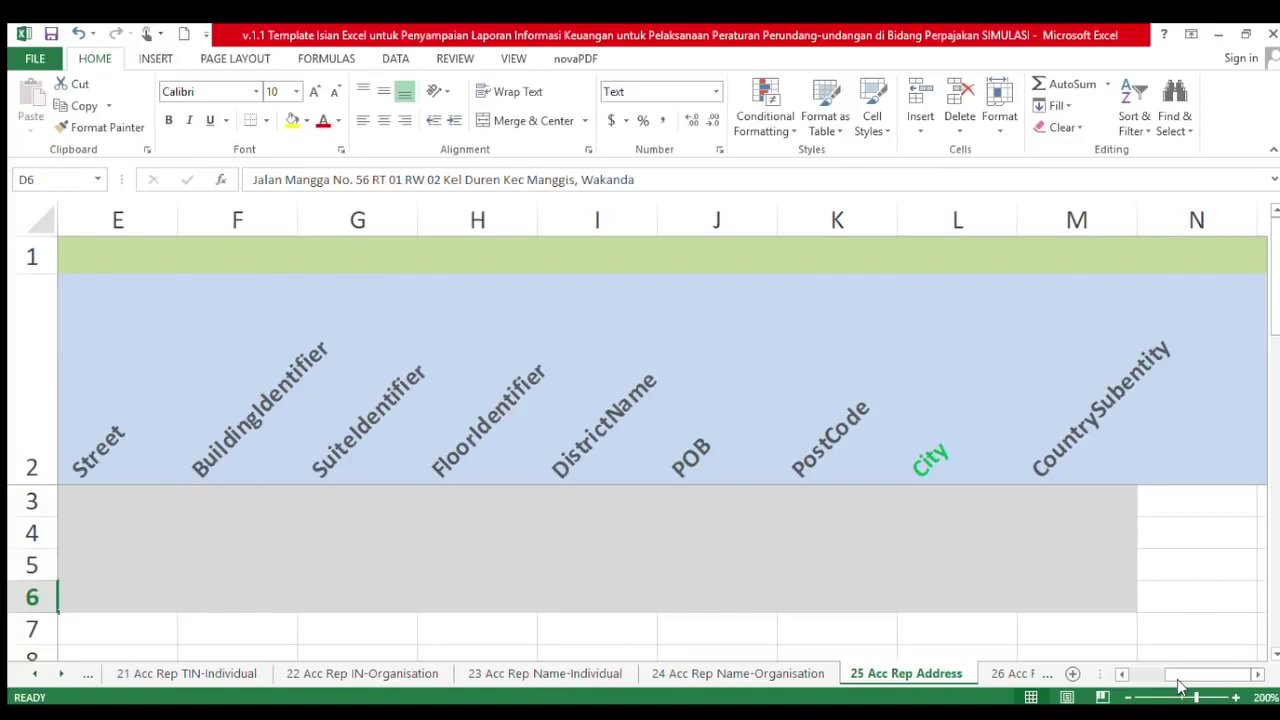
Open the 26 Acc Rep Payment sheet and review the PaymentType, CurrencyCodePayment and PaymentAmnt entries in row 3
{"action": "left_click", "coordinate": [986, 676]}
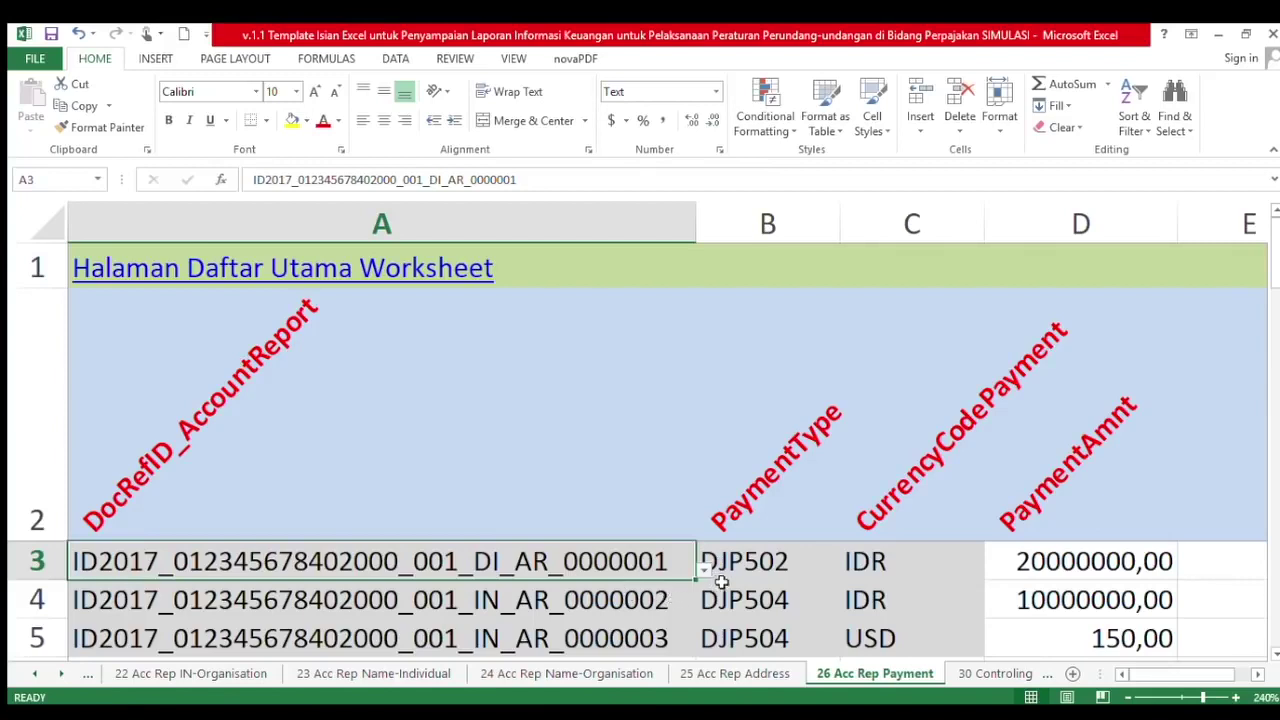
{"action": "left_click", "coordinate": [758, 583]}
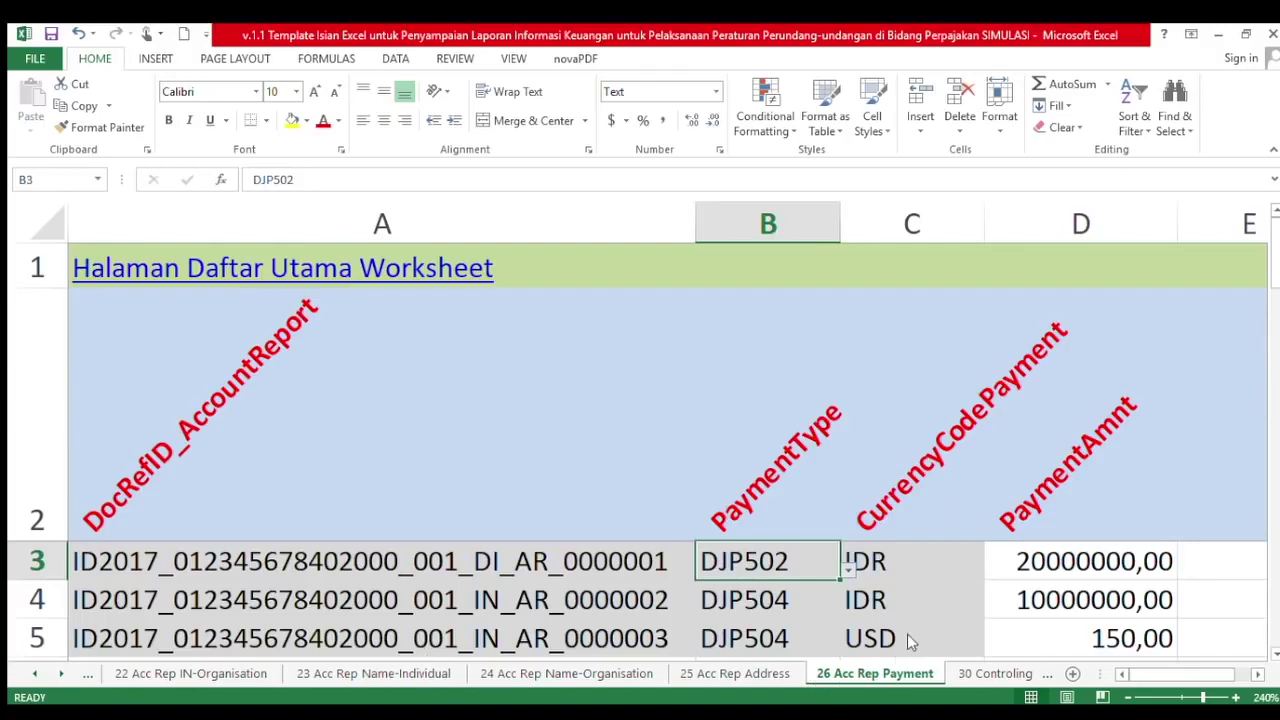
{"action": "left_click", "coordinate": [933, 472]}
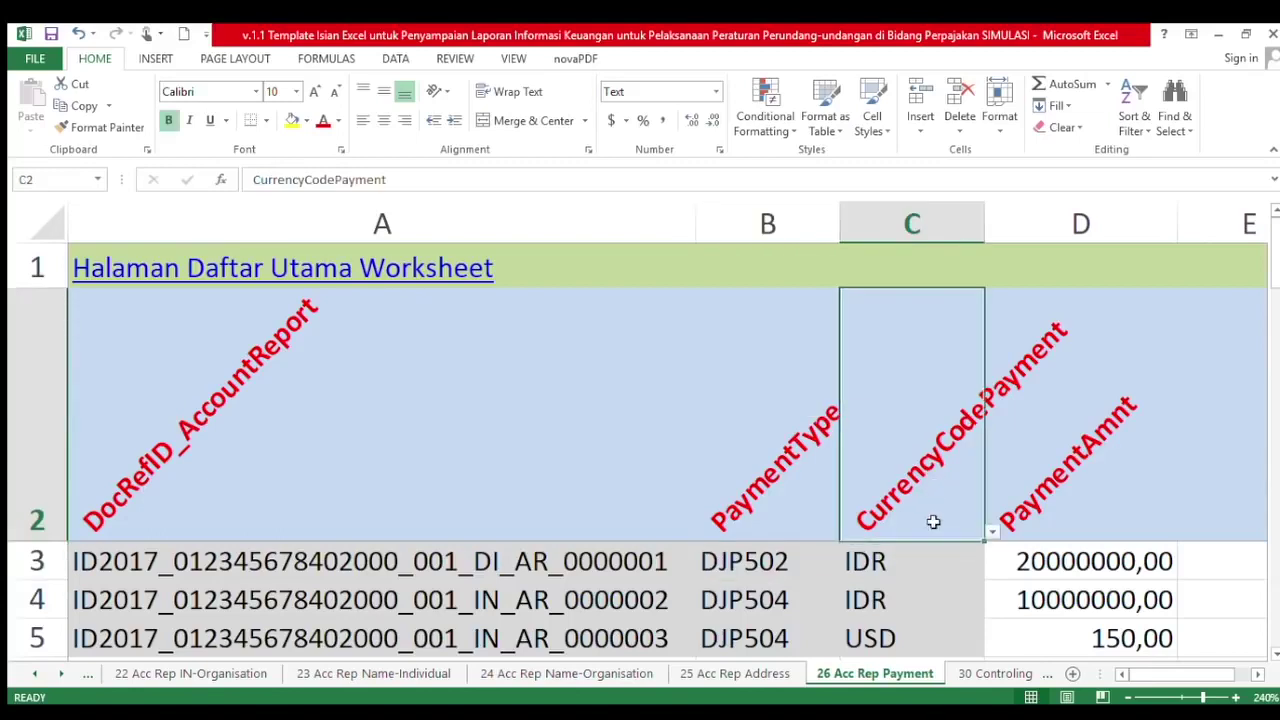
{"action": "left_click", "coordinate": [929, 564]}
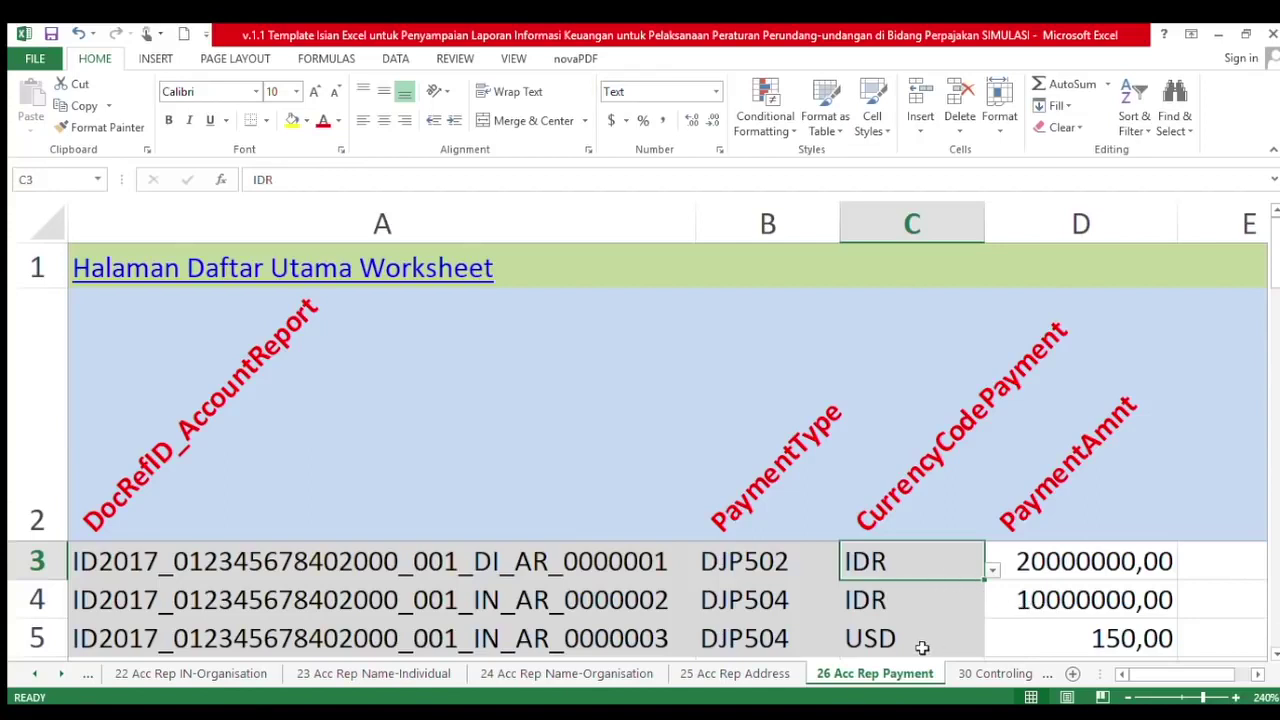
{"action": "left_click", "coordinate": [1092, 565]}
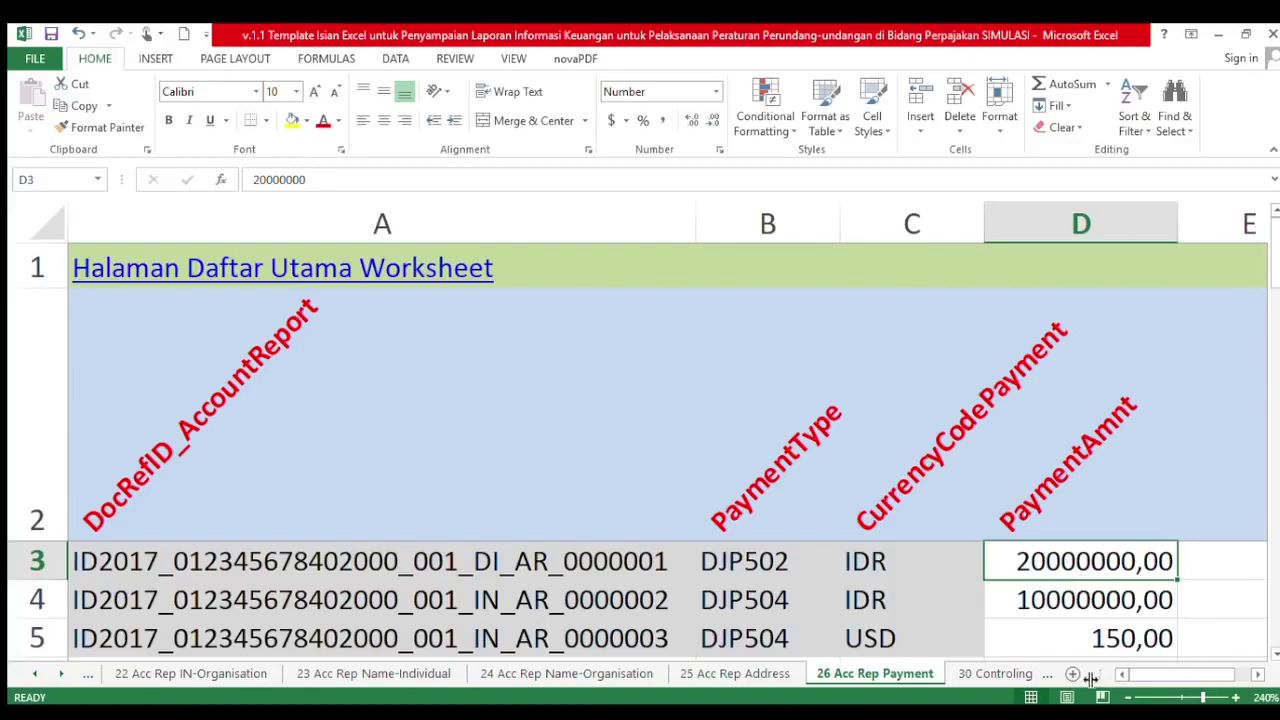
Open the 30 Controling Person sheet and bring the remaining CtrlgPerson sheet names into view
{"action": "left_click", "coordinate": [1259, 674]}
{"action": "left_click", "coordinate": [1047, 673]}
{"action": "left_click", "coordinate": [962, 677]}
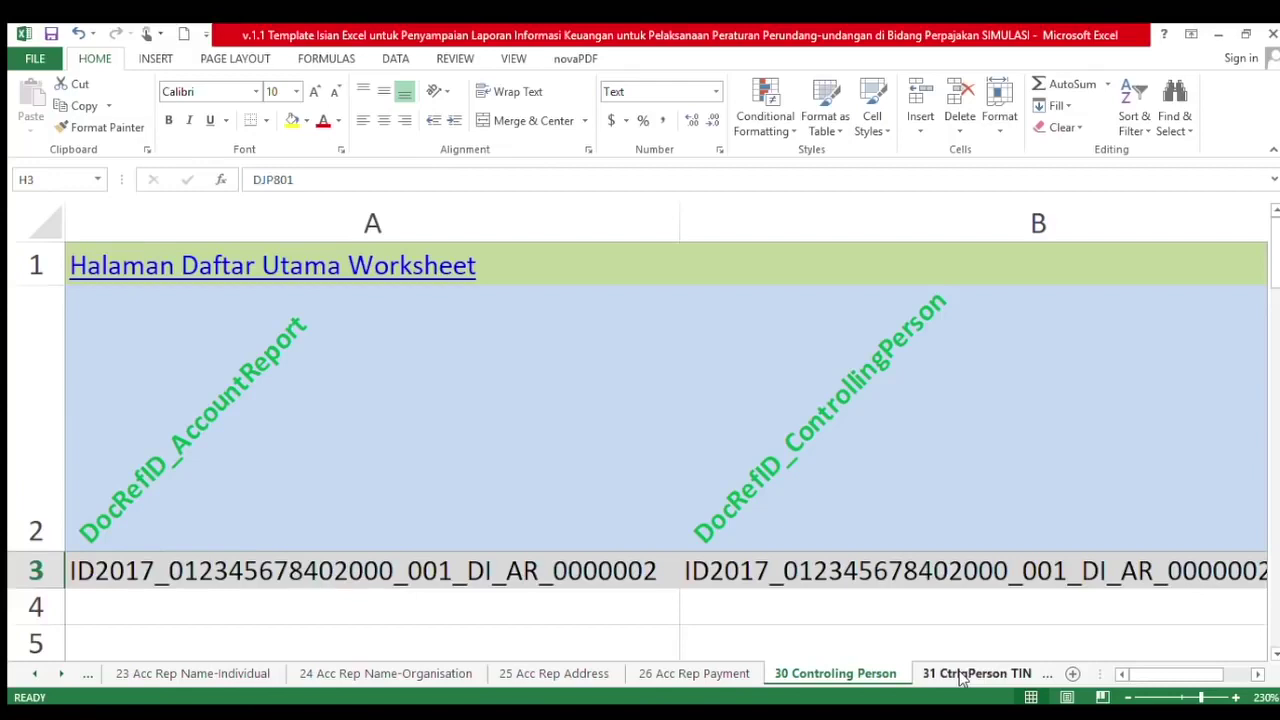
{"action": "left_click", "coordinate": [60, 675]}
{"action": "left_click", "coordinate": [60, 675]}
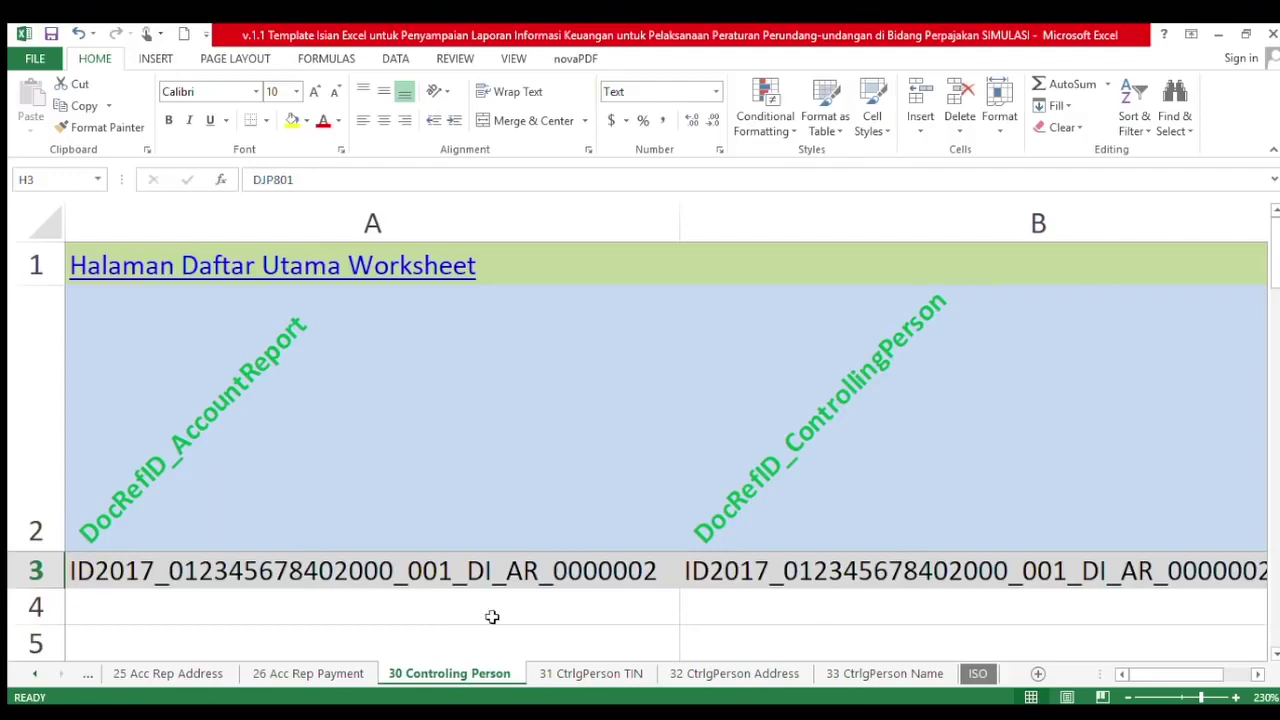
Examine DocRefID_AccountReport in A3 and the _CP_001 suffix of DocRefID_ControllingPerson in B3
{"action": "left_click", "coordinate": [615, 578]}
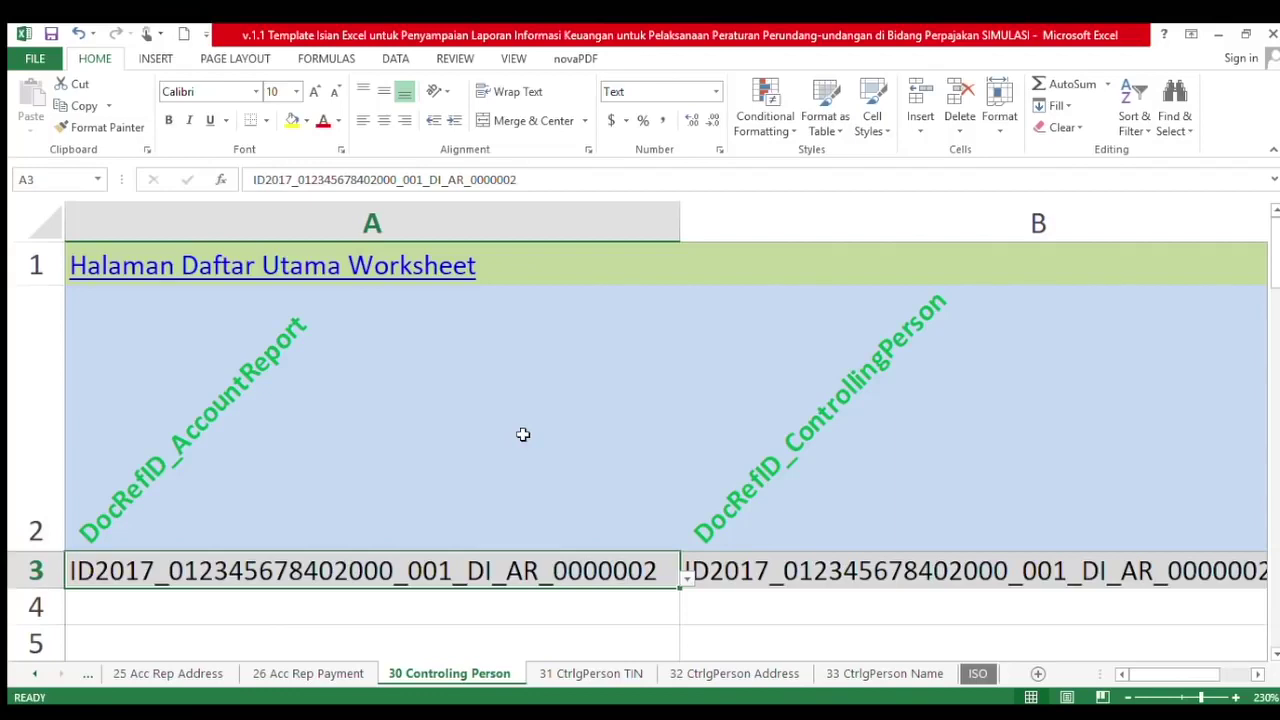
{"action": "left_click", "coordinate": [682, 584]}
{"action": "left_click", "coordinate": [678, 584]}
{"action": "left_click", "coordinate": [876, 580]}
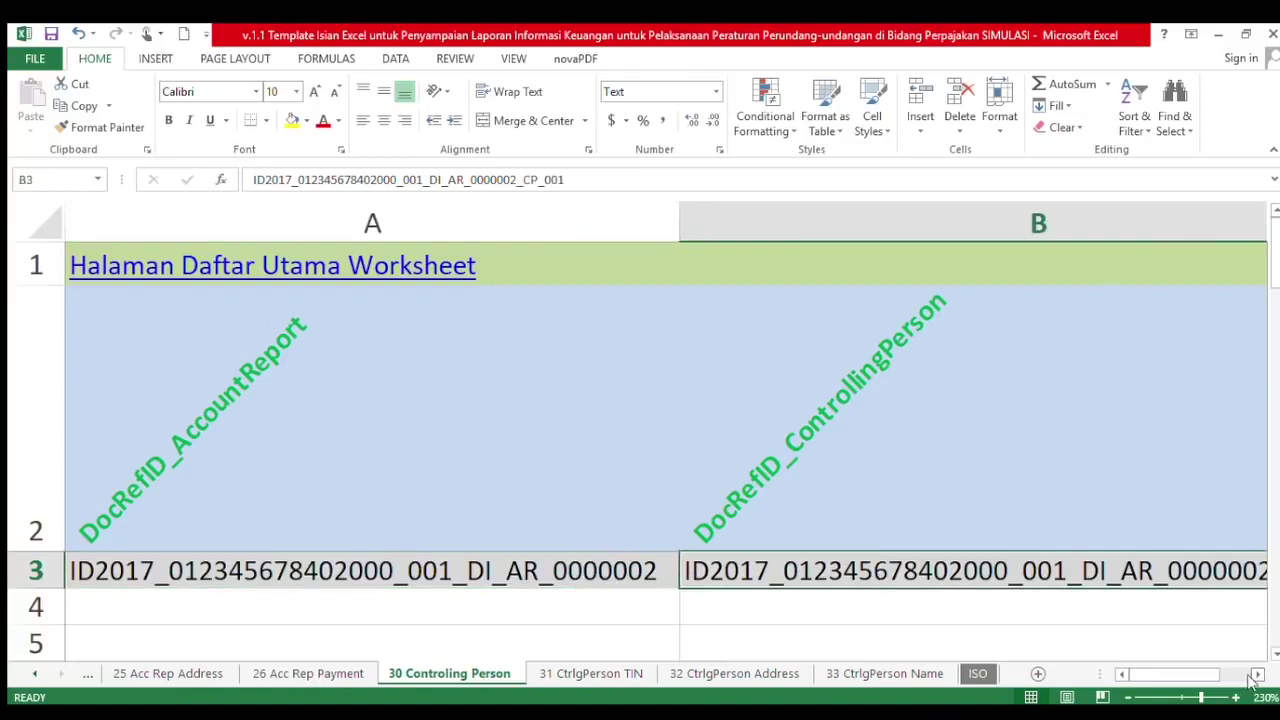
{"action": "left_click", "coordinate": [1257, 675]}
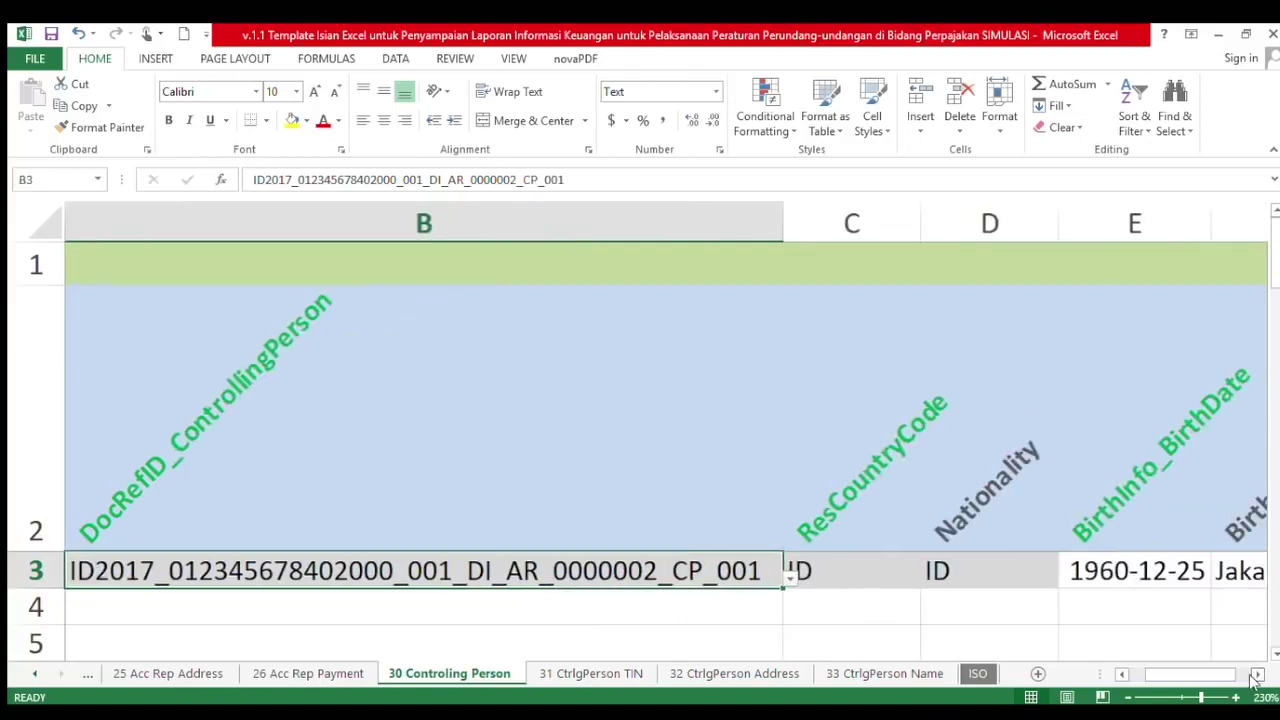
{"action": "double_click", "coordinate": [661, 578]}
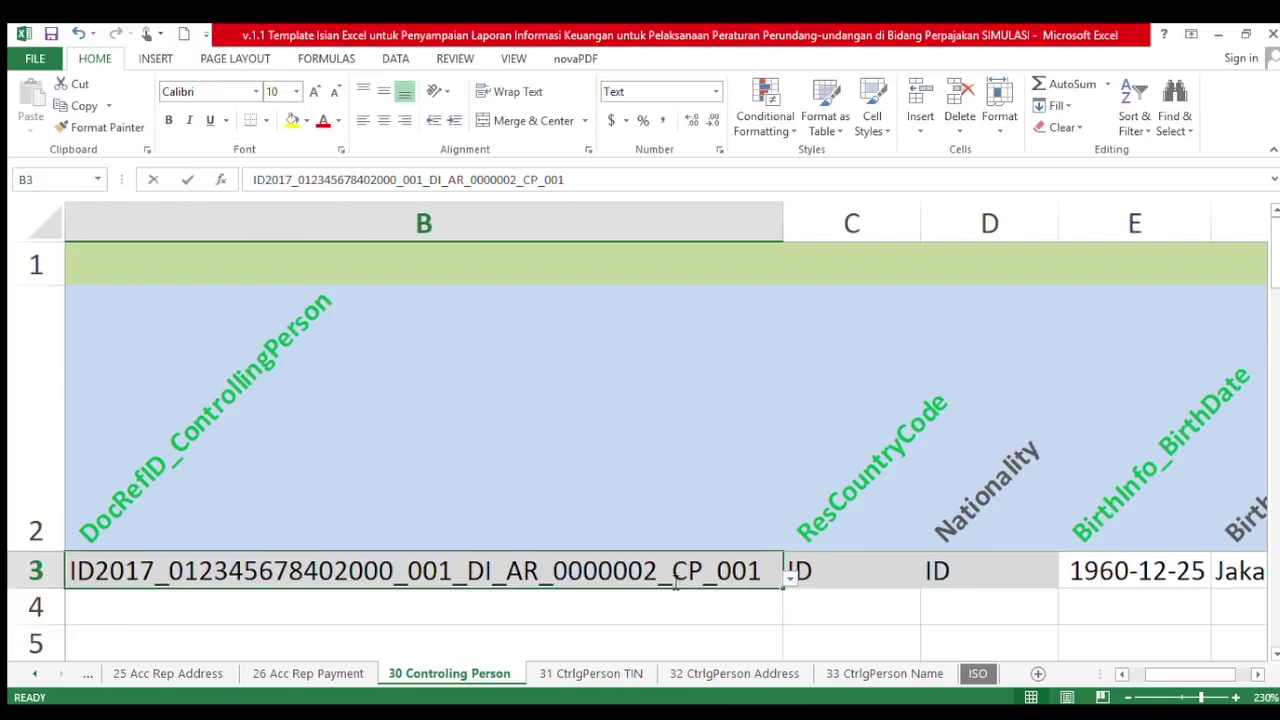
{"action": "left_click_drag", "start_coordinate": [661, 578], "coordinate": [795, 590]}
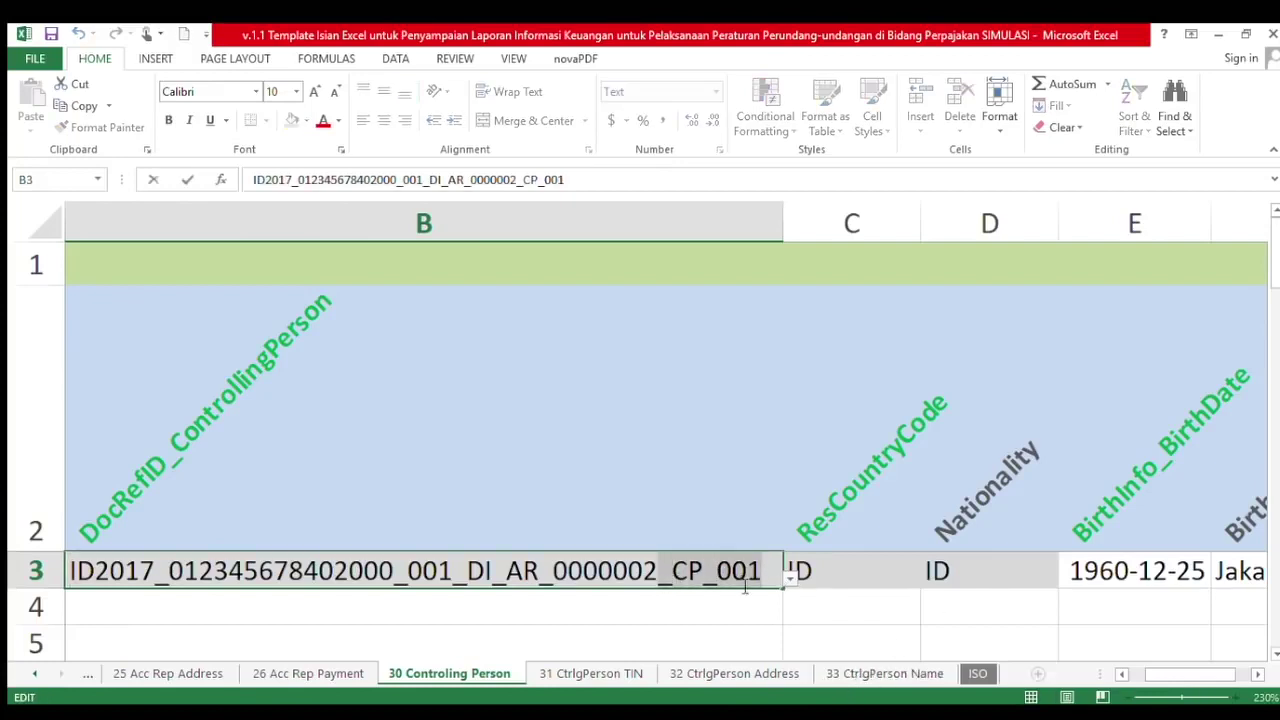
{"action": "left_click", "coordinate": [775, 614]}
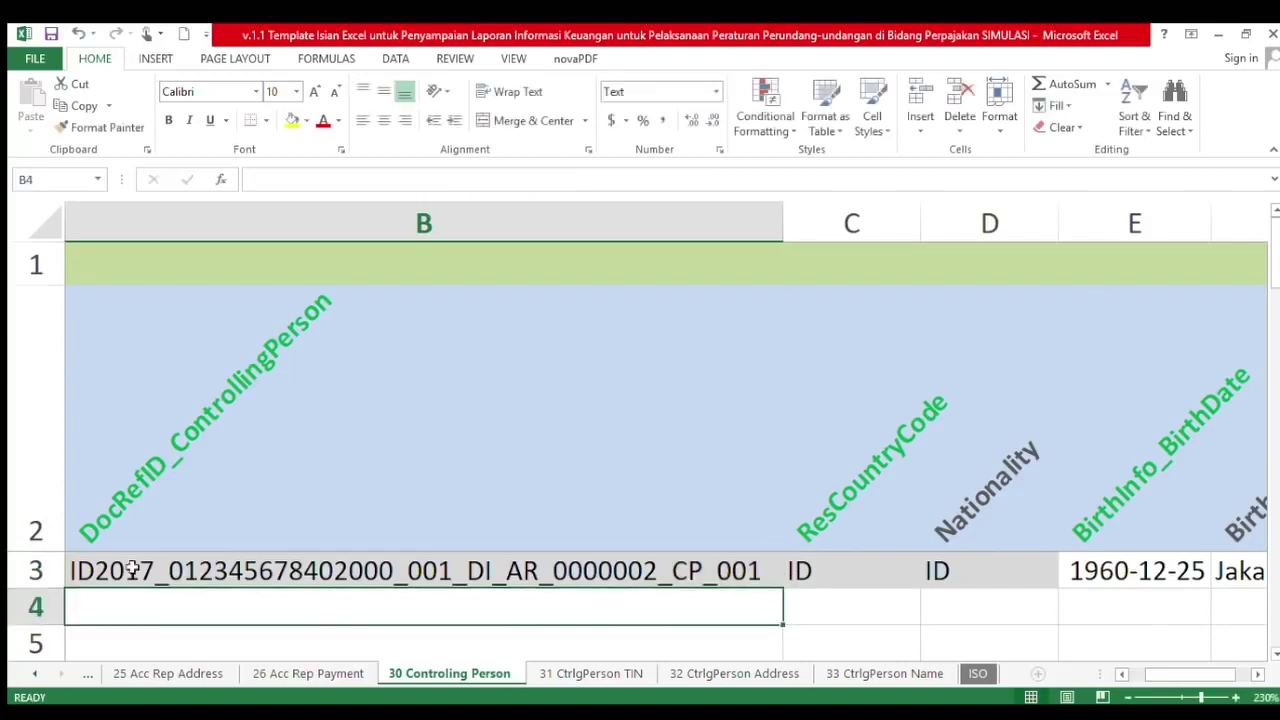
Duplicate the controlling person record in row 3 of the 30 Controling Person sheet into row 4
{"action": "left_click", "coordinate": [35, 570]}
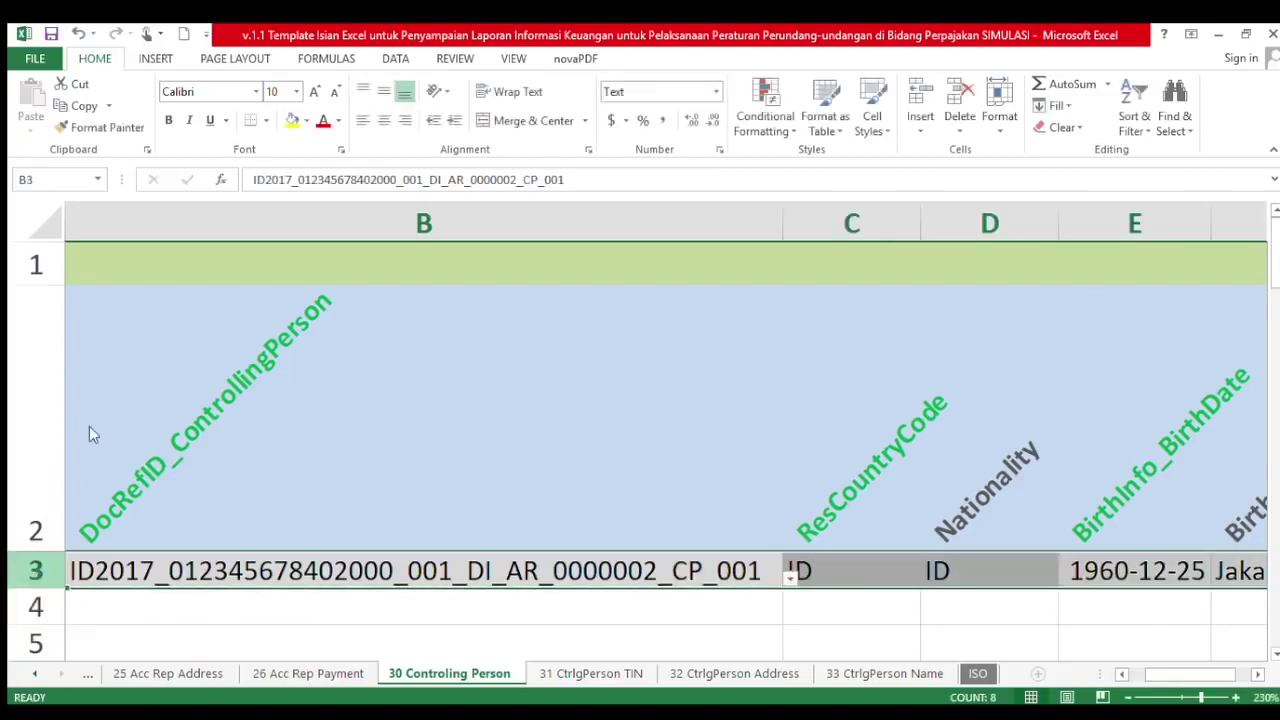
{"action": "key", "text": "ctrl+c"}
{"action": "left_click", "coordinate": [91, 608]}
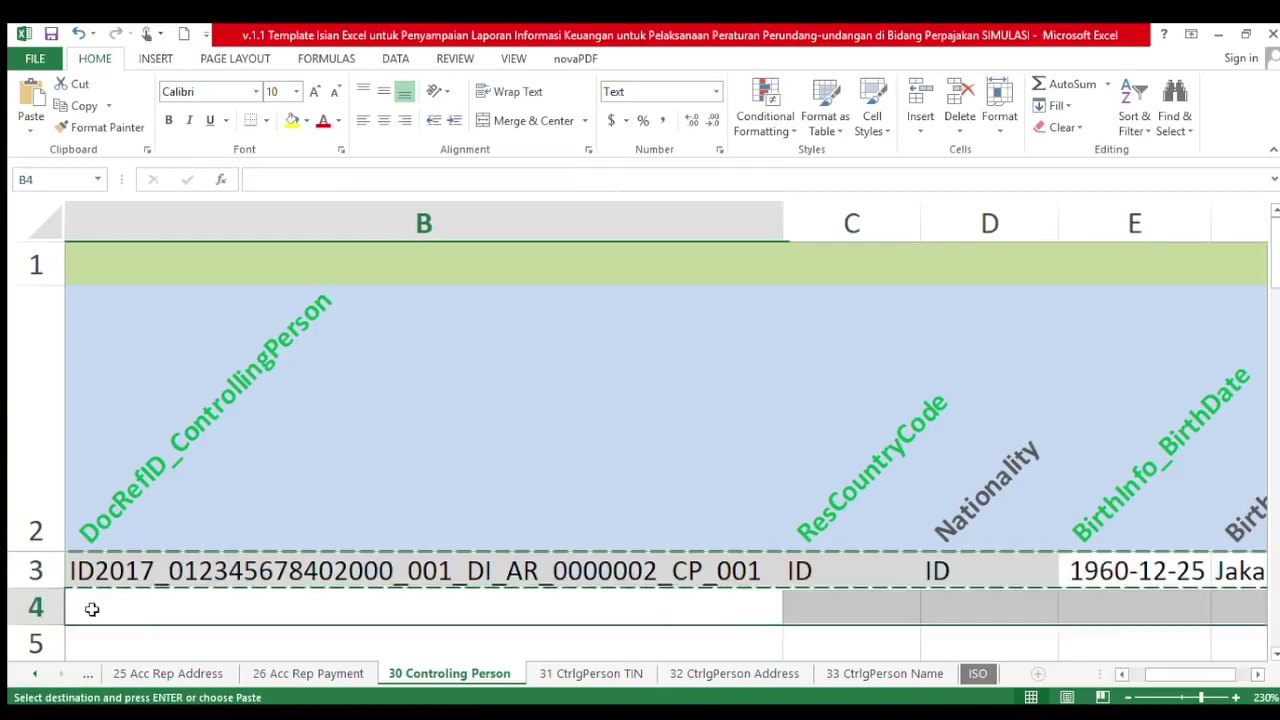
{"action": "key", "text": "Left"}
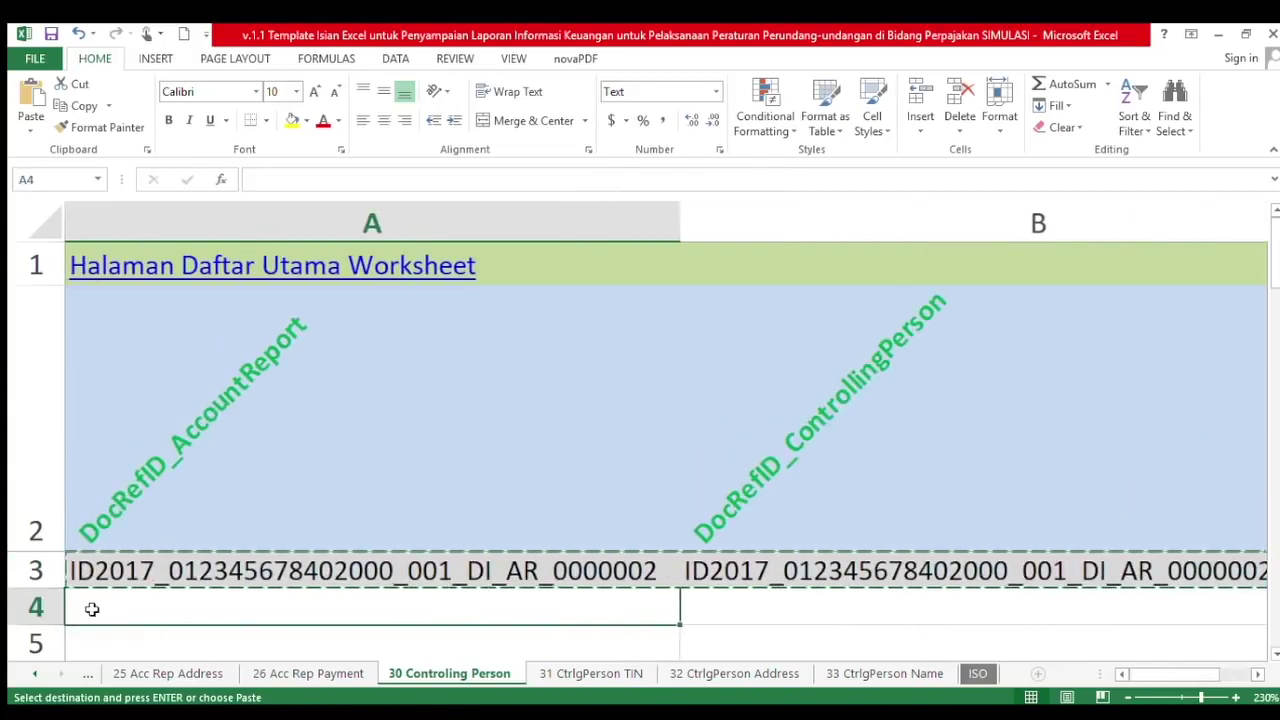
{"action": "key", "text": "ctrl+v"}
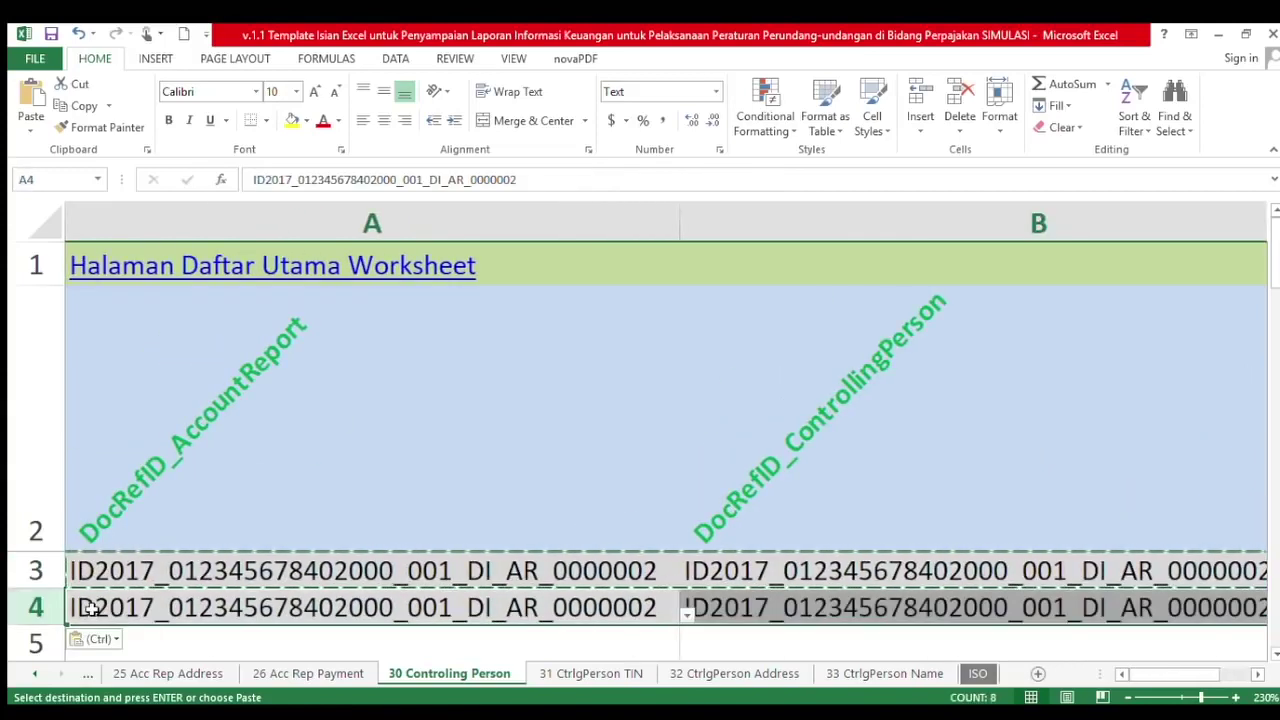
Change the suffix of DocRefID_ControllingPerson in B4 to _CP_002
{"action": "left_click", "coordinate": [1122, 606]}
{"action": "key", "text": "F2"}
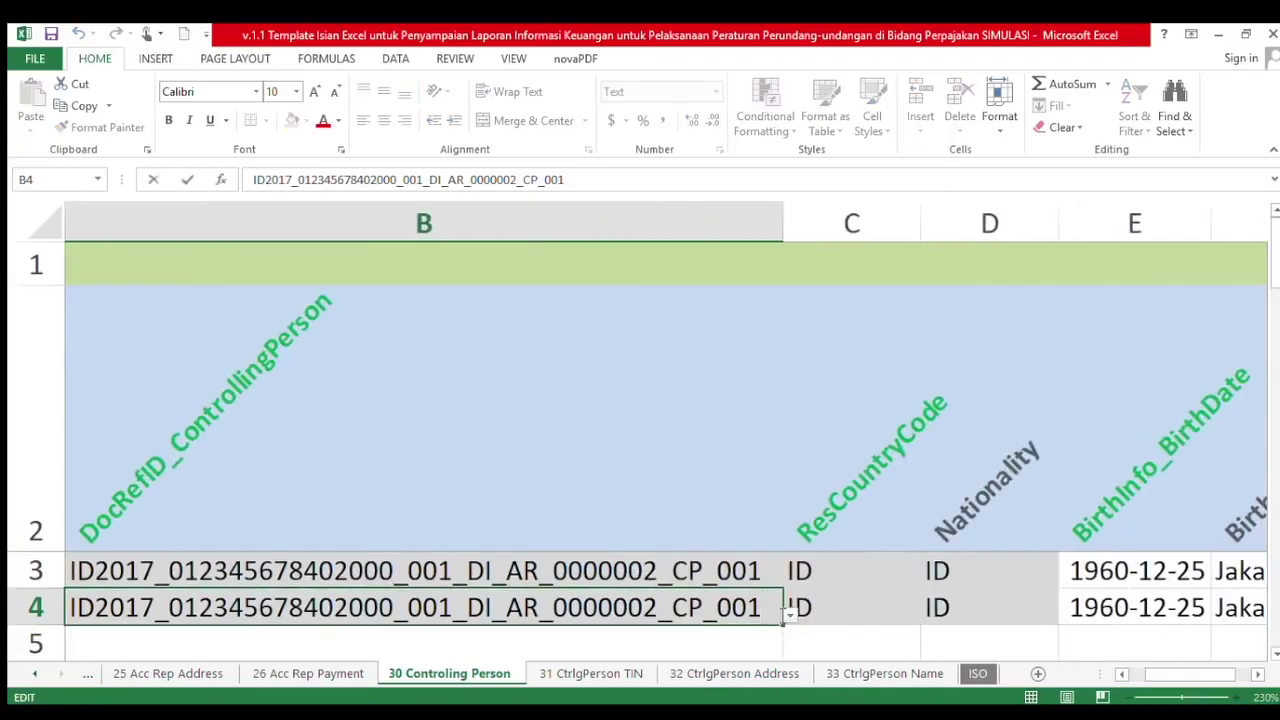
{"action": "key", "text": "BackSpace"}
{"action": "type", "text": "2"}
{"action": "key", "text": "Return"}
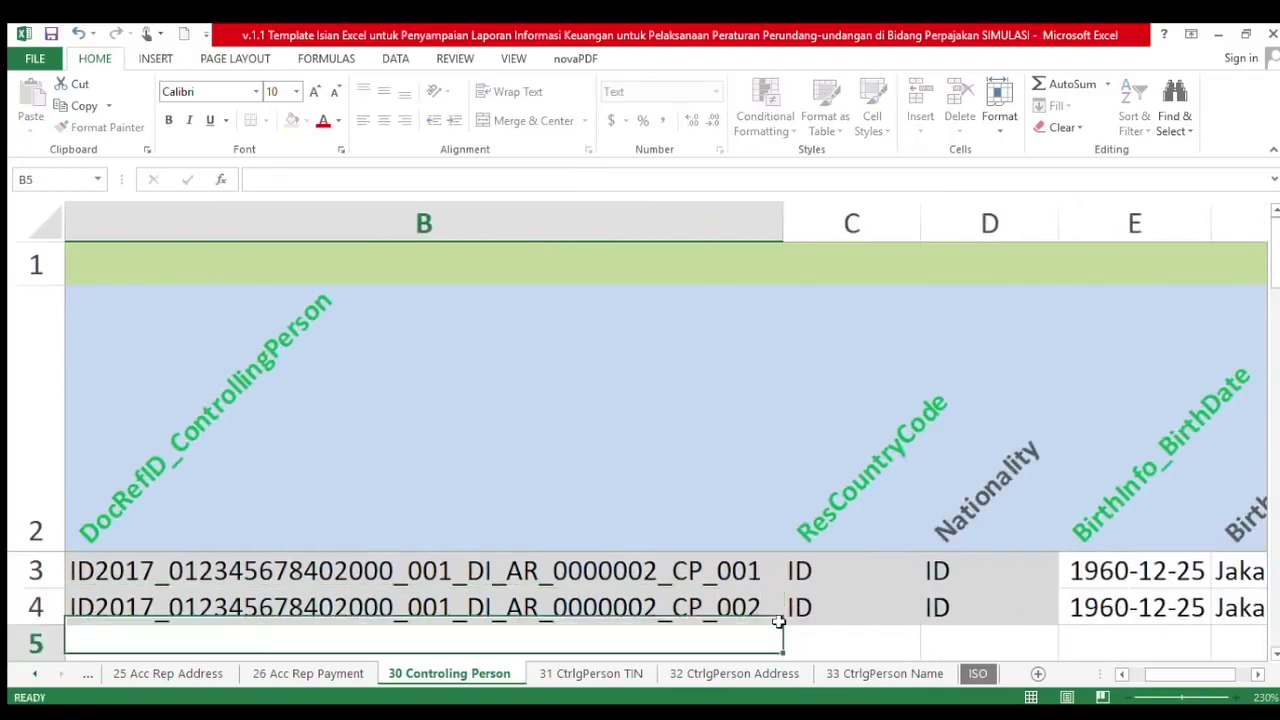
Replace the year and day of the second controlling person's BirthInfo_BirthDate in E4, keeping the yyyy-mm-dd format
{"action": "left_click", "coordinate": [852, 610]}
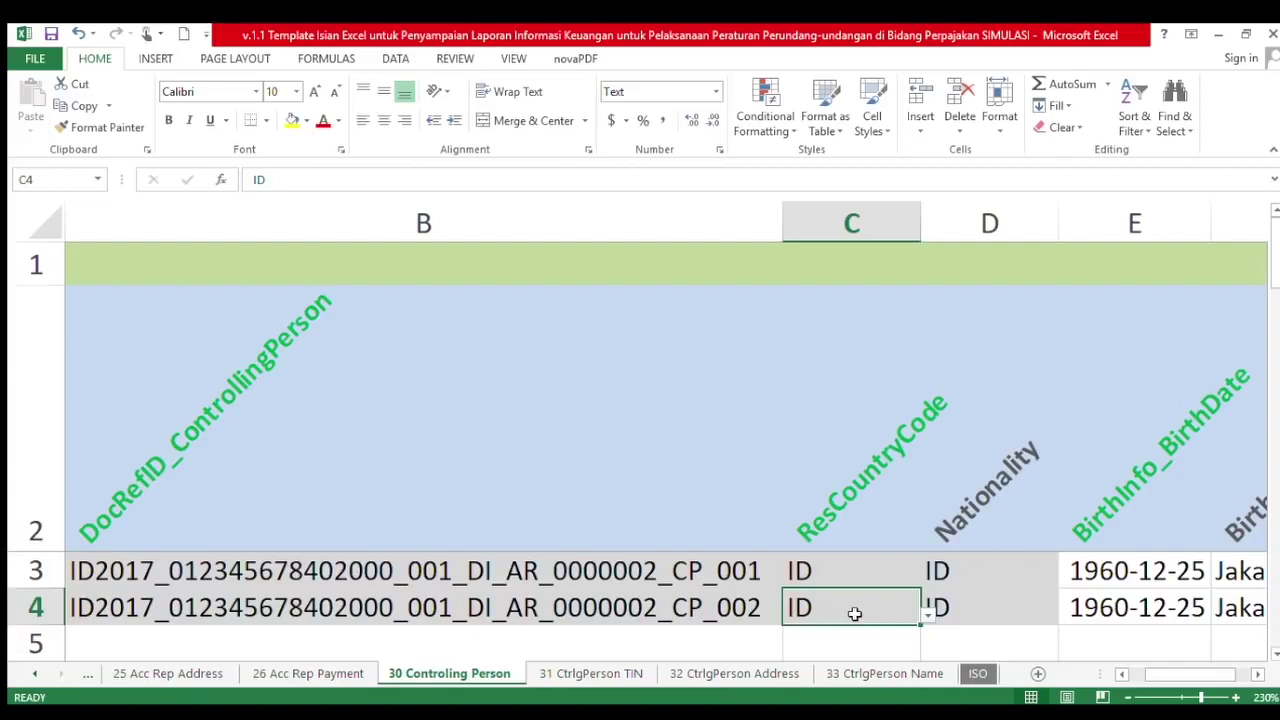
{"action": "double_click", "coordinate": [1177, 607]}
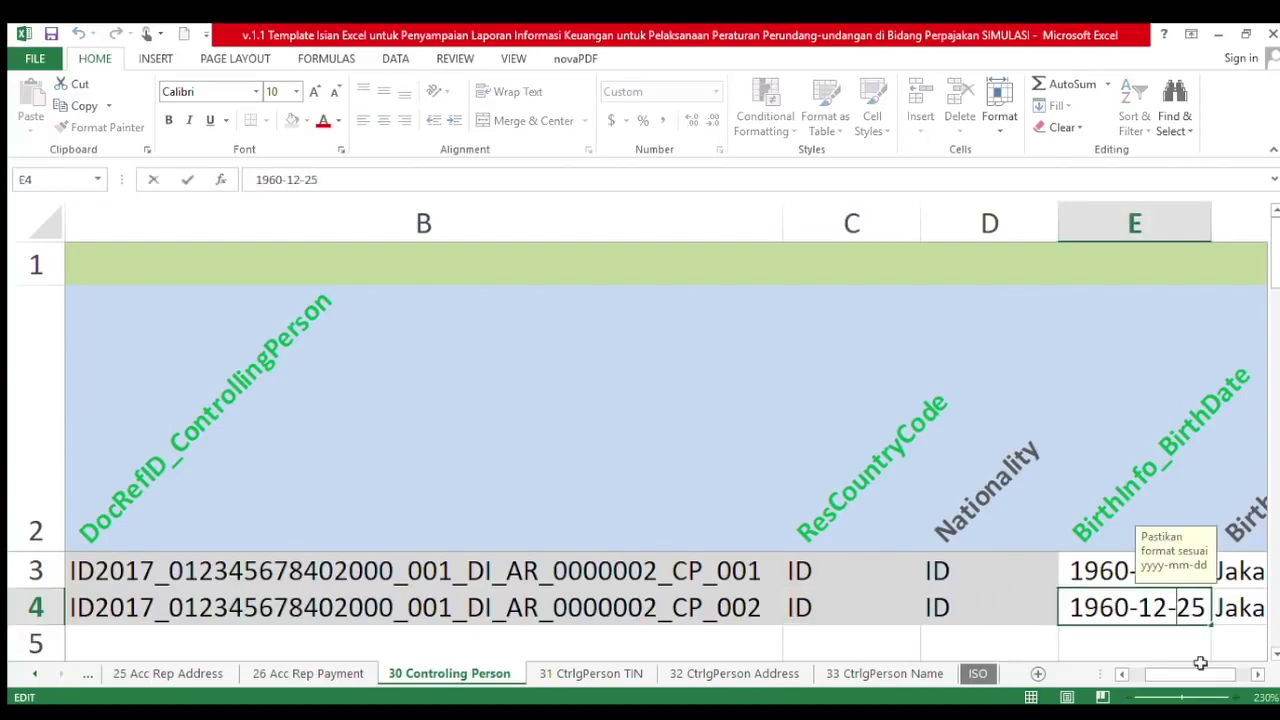
{"action": "key", "text": "BackSpace"}
{"action": "key", "text": "BackSpace"}
{"action": "key", "text": "BackSpace"}
{"action": "type", "text": "-31"}
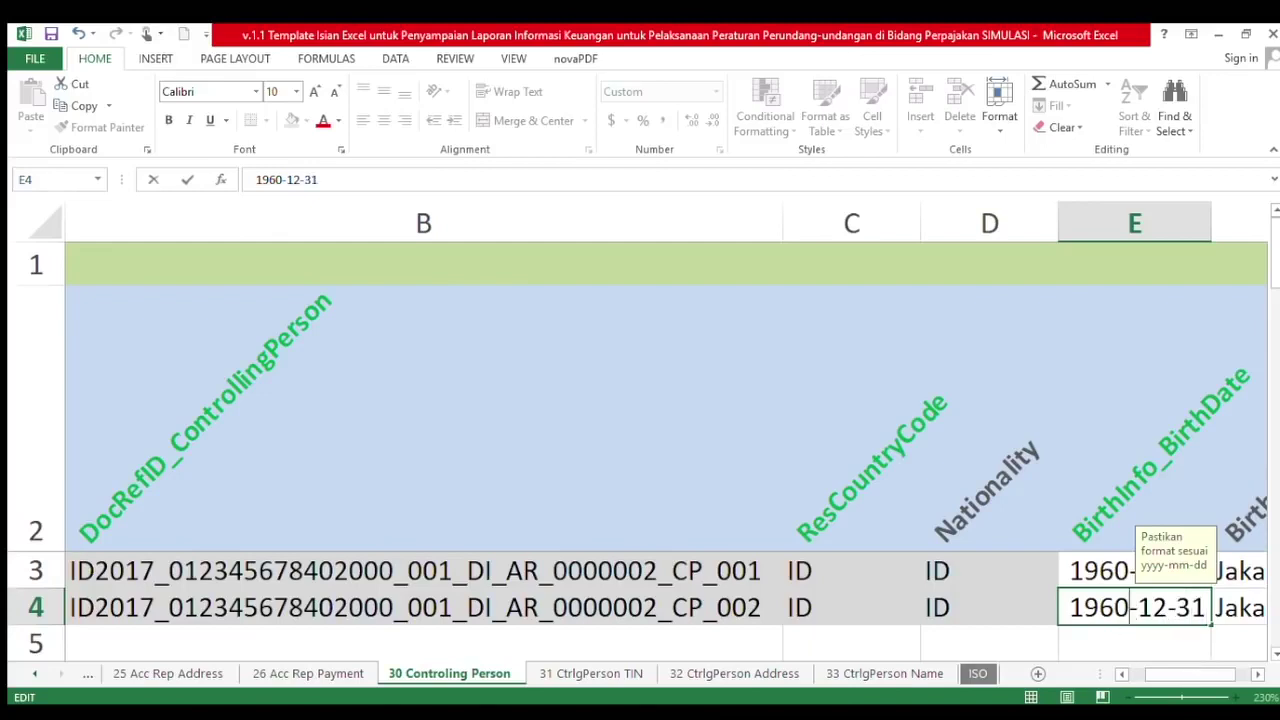
{"action": "left_click", "coordinate": [1126, 607]}
{"action": "key", "text": "BackSpace"}
{"action": "key", "text": "BackSpace"}
{"action": "type", "text": "89"}
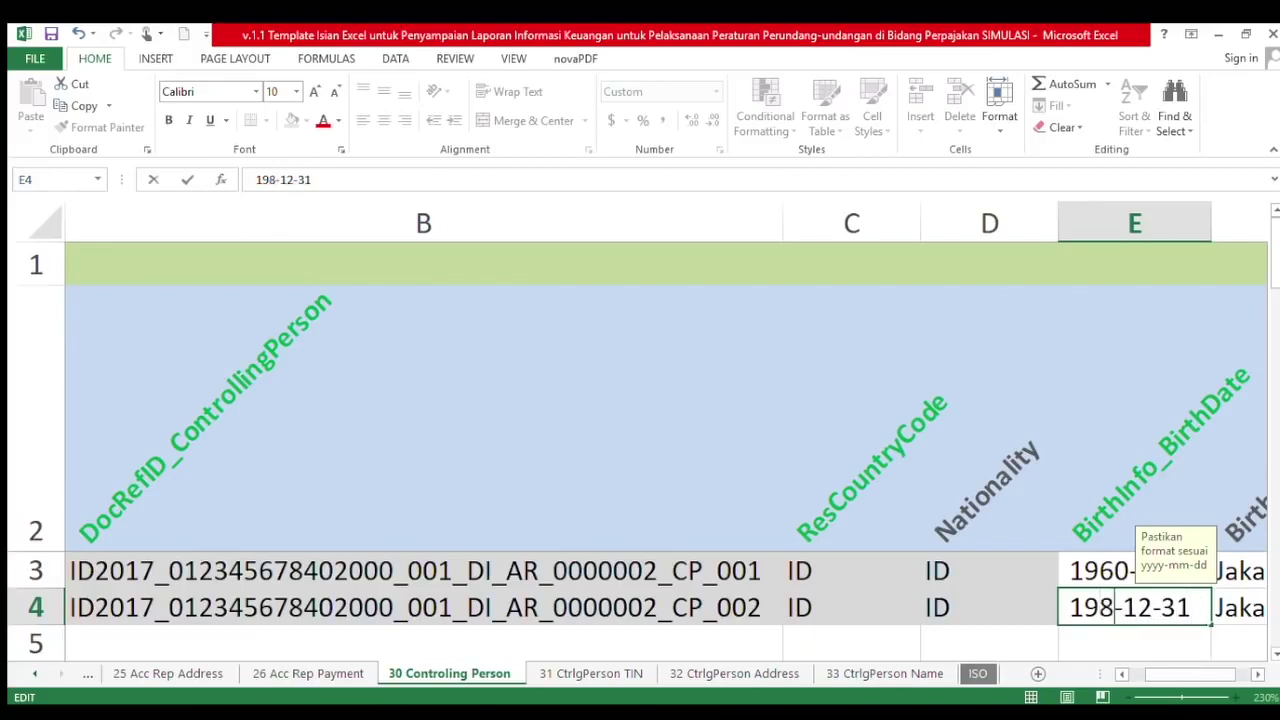
{"action": "left_click", "coordinate": [1114, 607]}
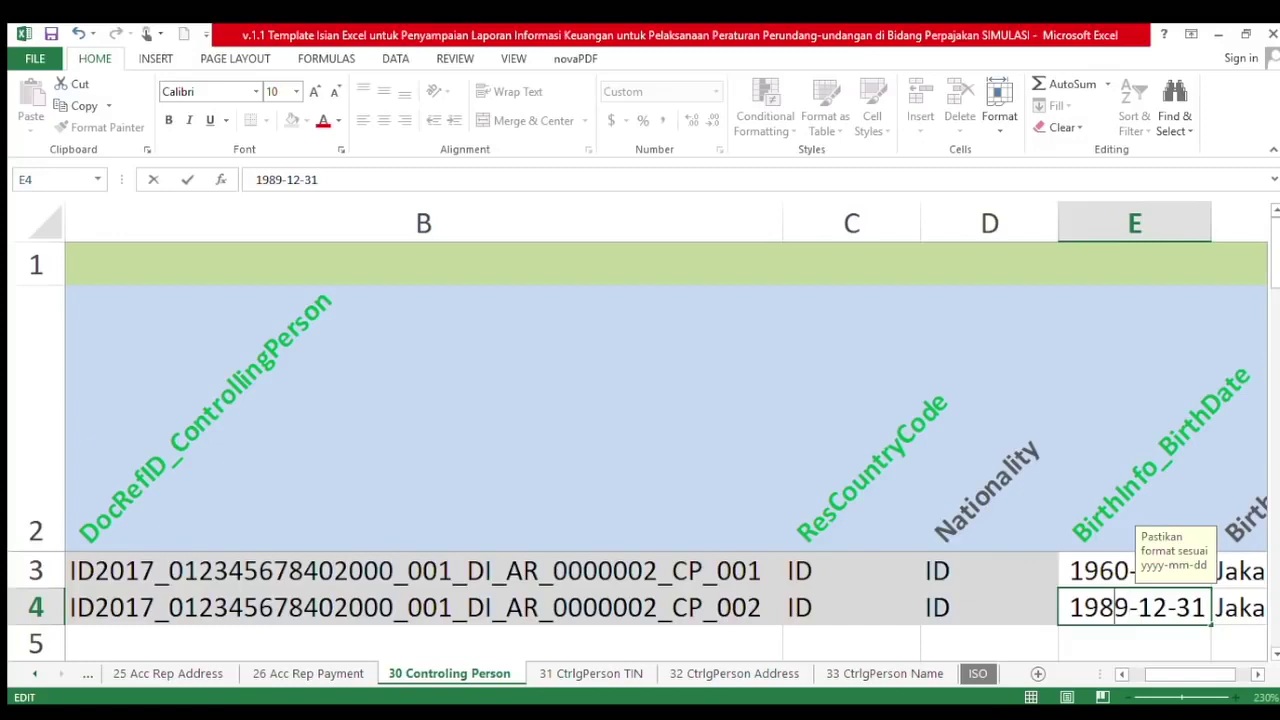
{"action": "key", "text": "Return"}
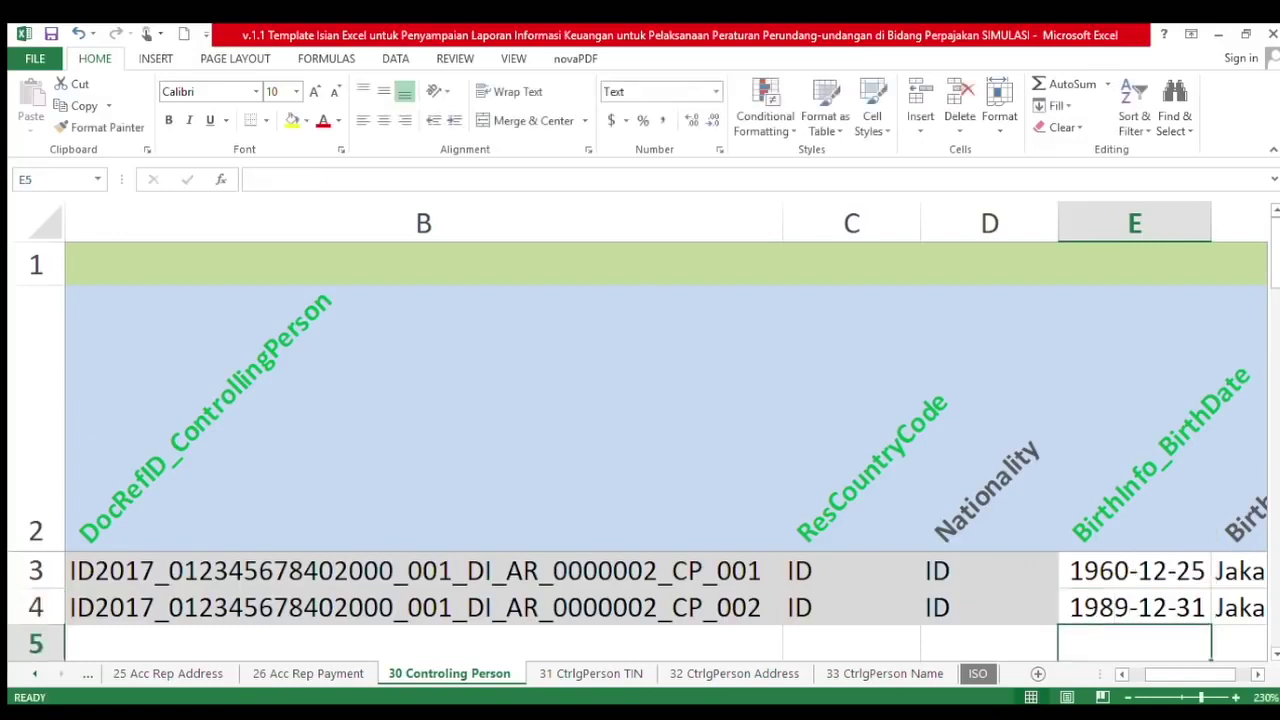
Review the ResCountryCode, Nationality and BirthInfo_BirthDate entries of the controlling persons in rows 3 and 4
{"action": "left_click", "coordinate": [900, 478]}
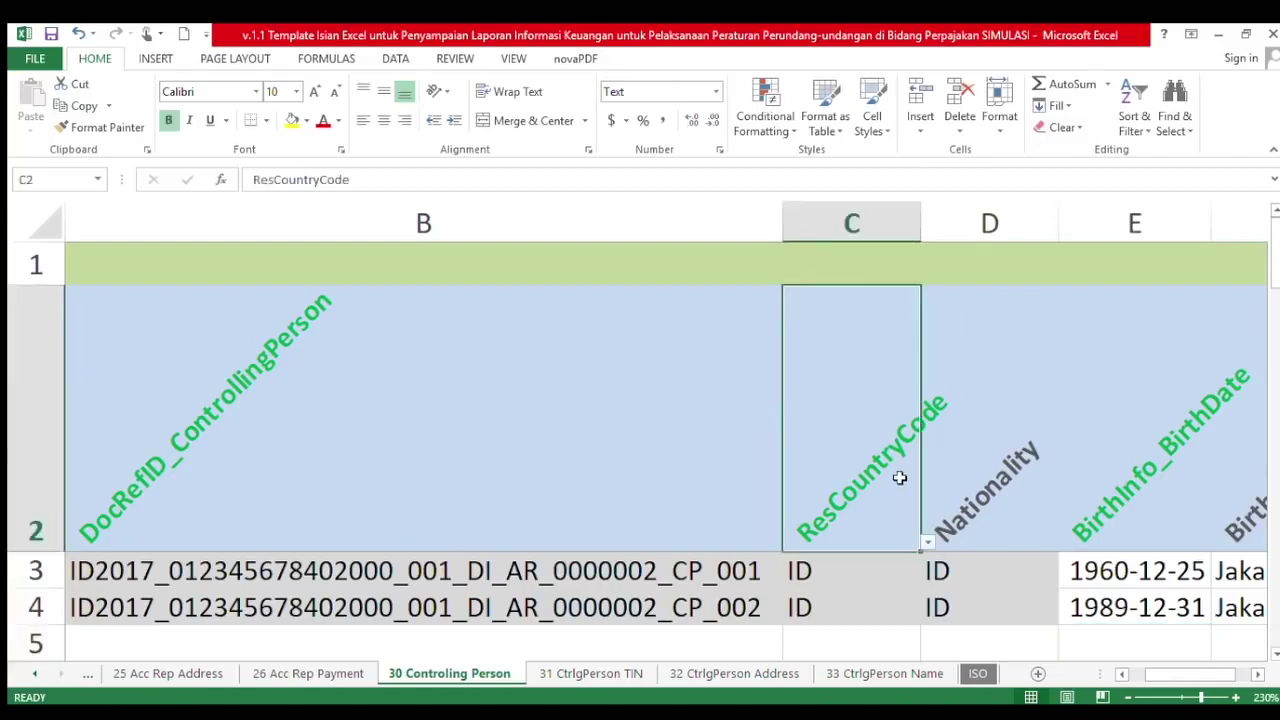
{"action": "left_click", "coordinate": [858, 575]}
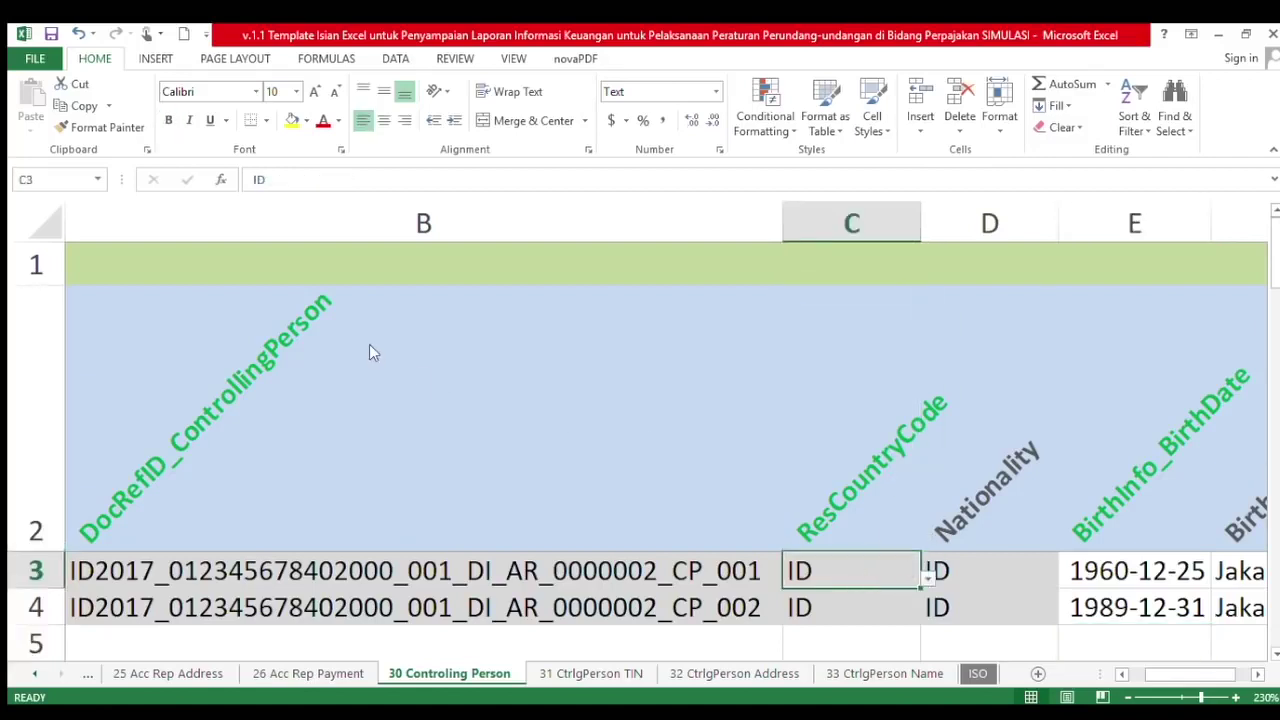
{"action": "left_click", "coordinate": [838, 605]}
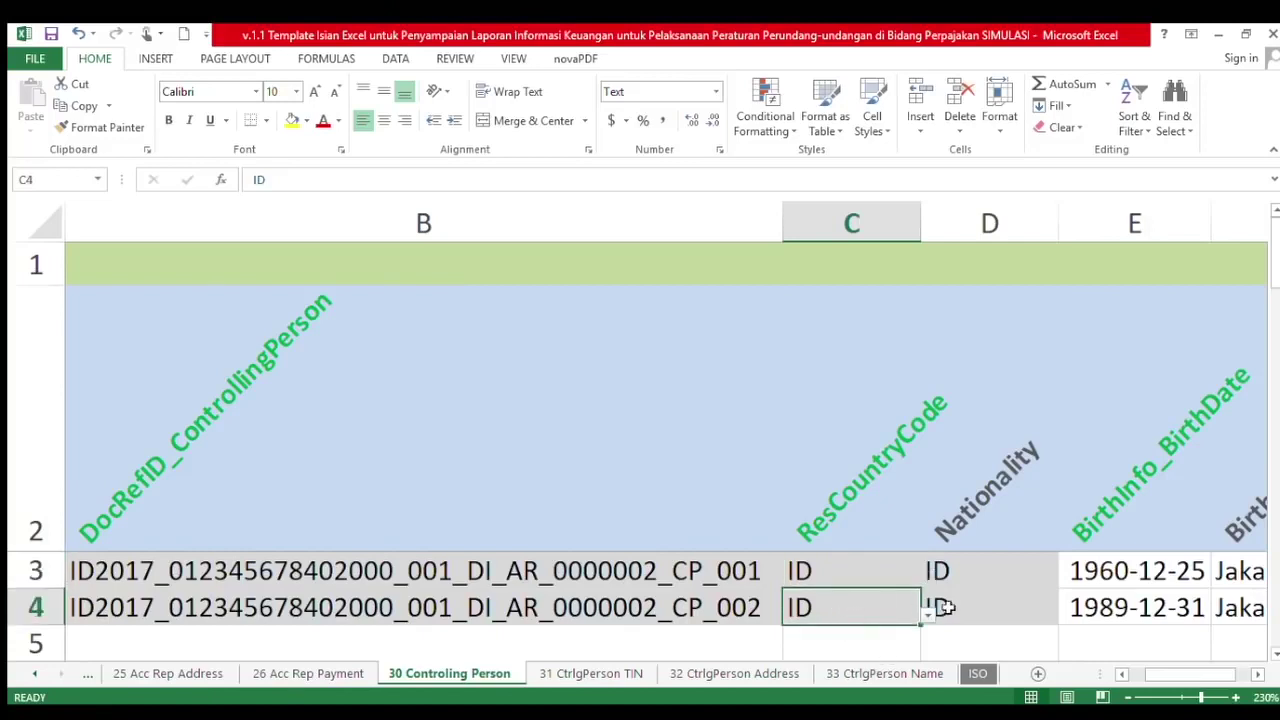
{"action": "left_click", "coordinate": [1031, 578]}
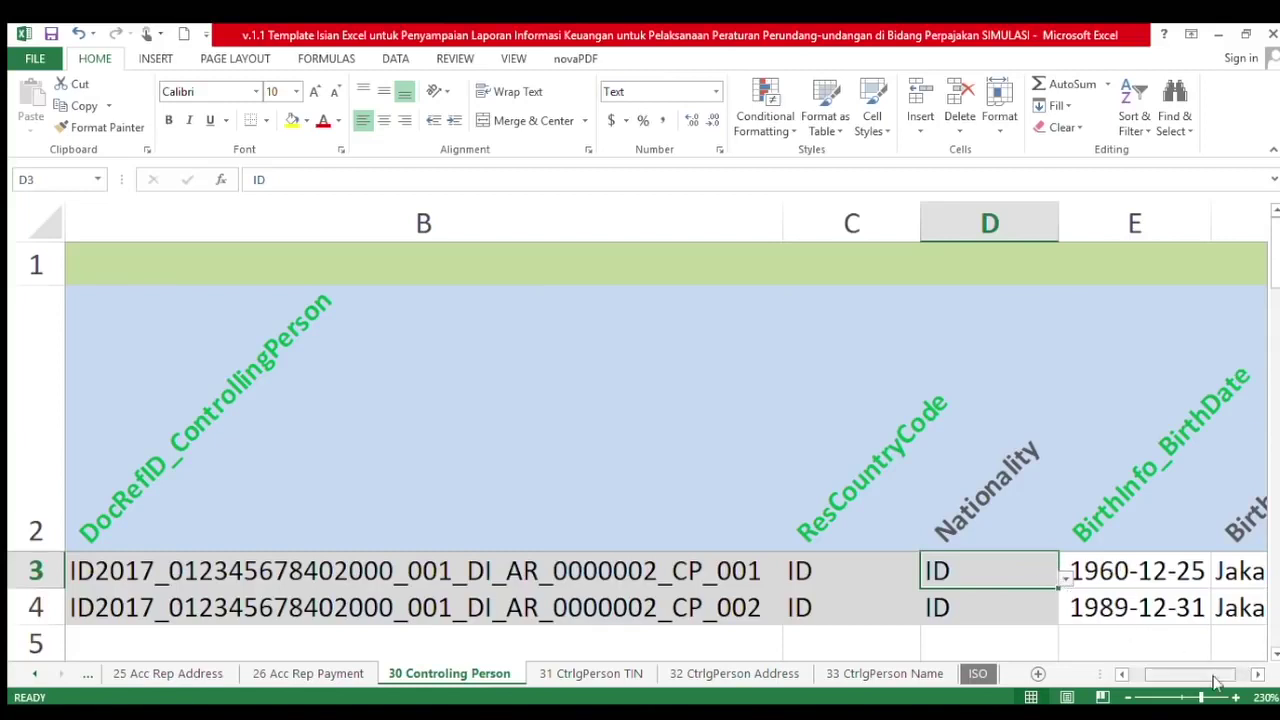
{"action": "left_click", "coordinate": [1257, 676]}
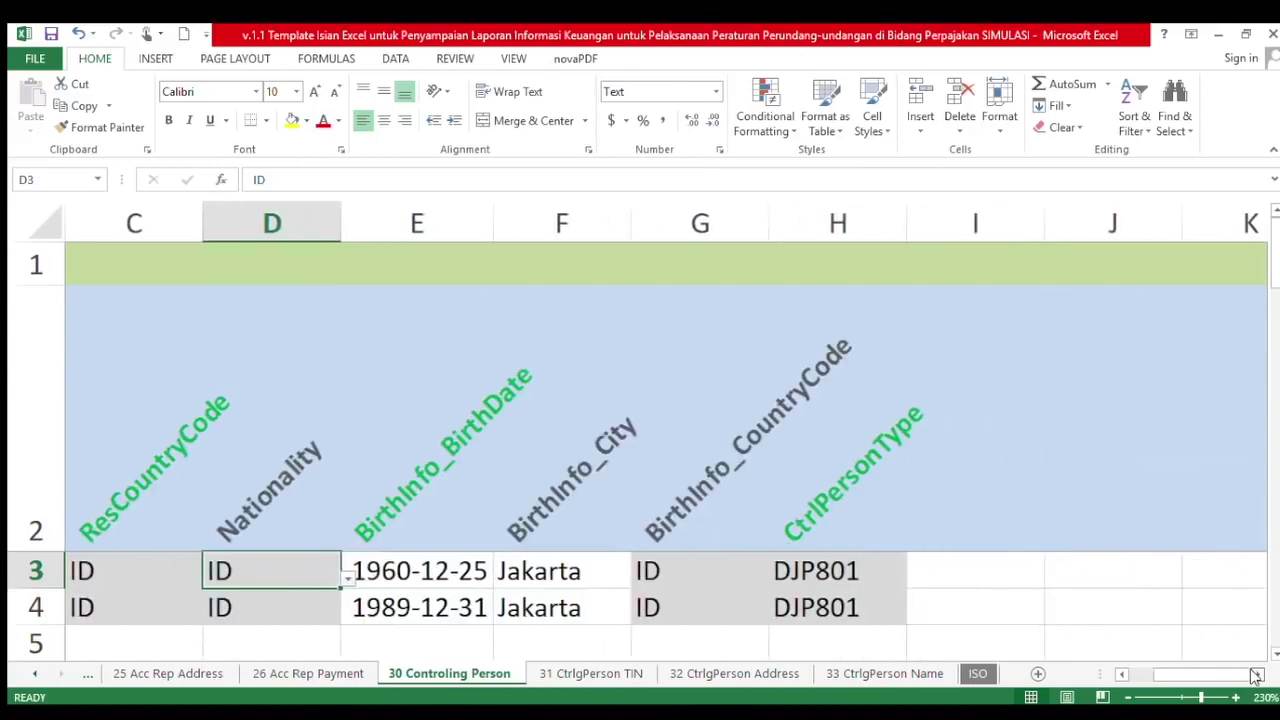
{"action": "left_click", "coordinate": [386, 566]}
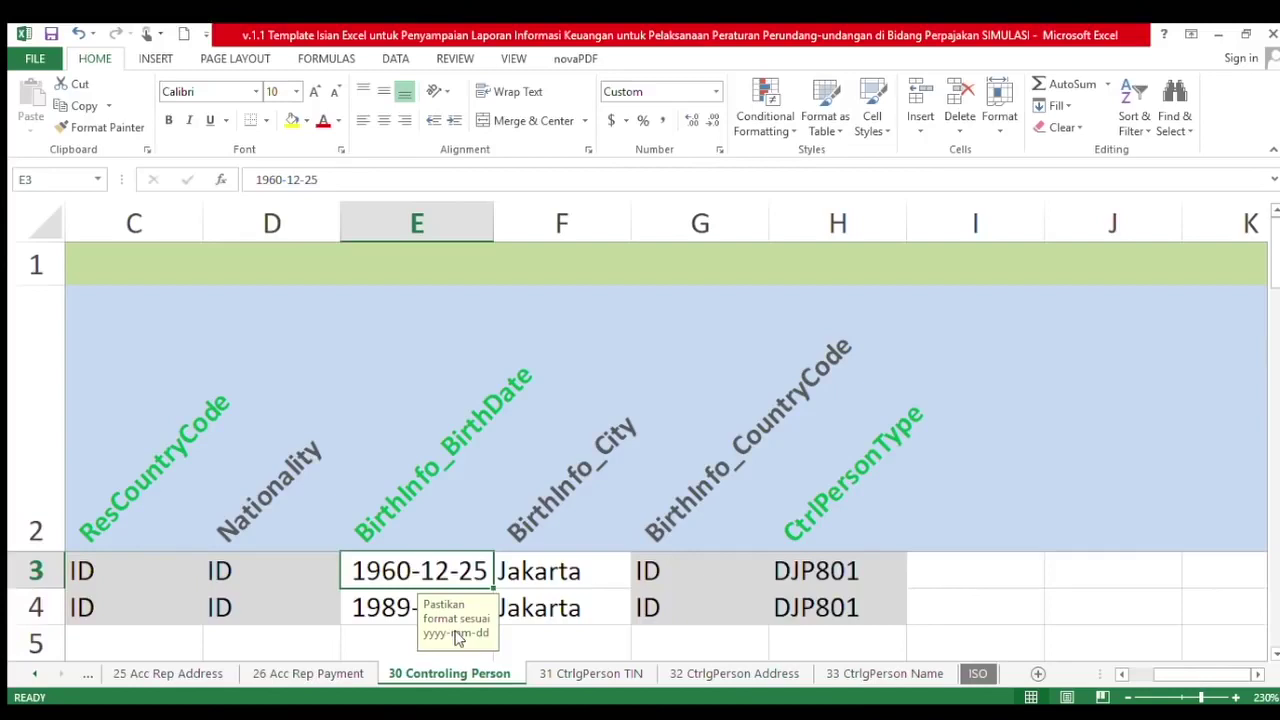
{"action": "left_click", "coordinate": [400, 605]}
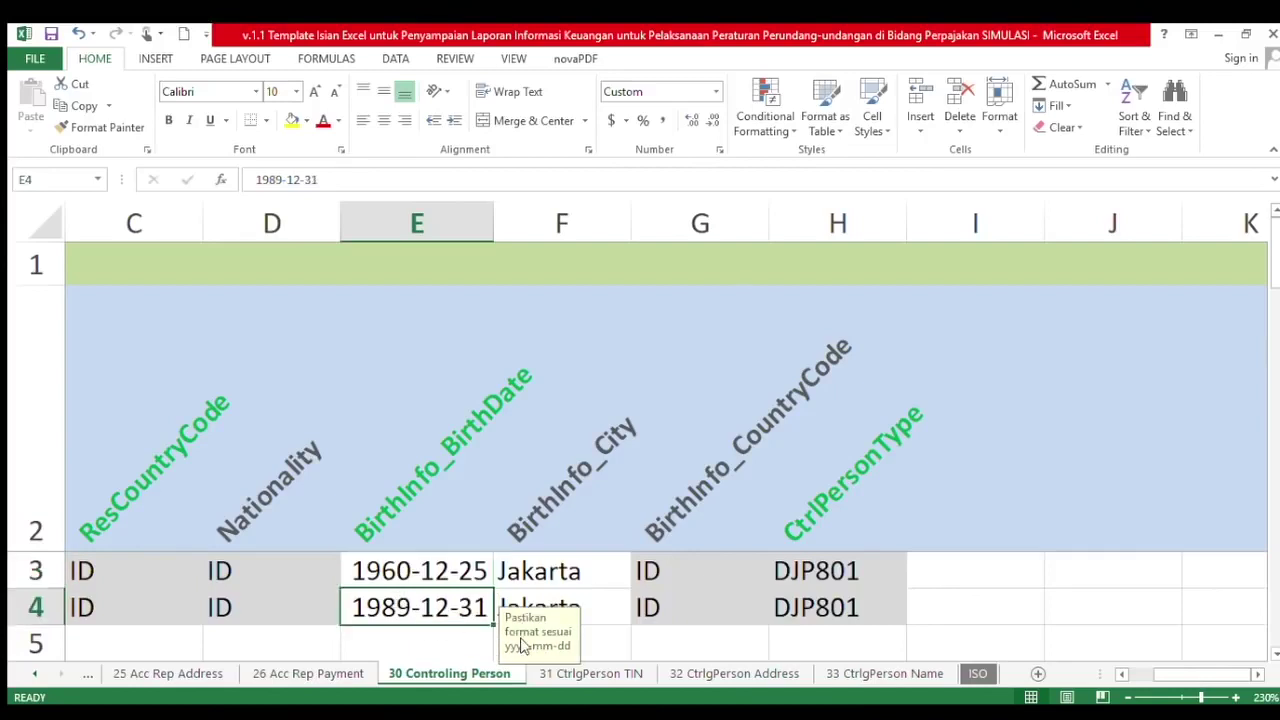
Set BirthInfo_City in F4 to Bandung and check the CtrlPersonType code in H3
{"action": "left_click", "coordinate": [595, 610]}
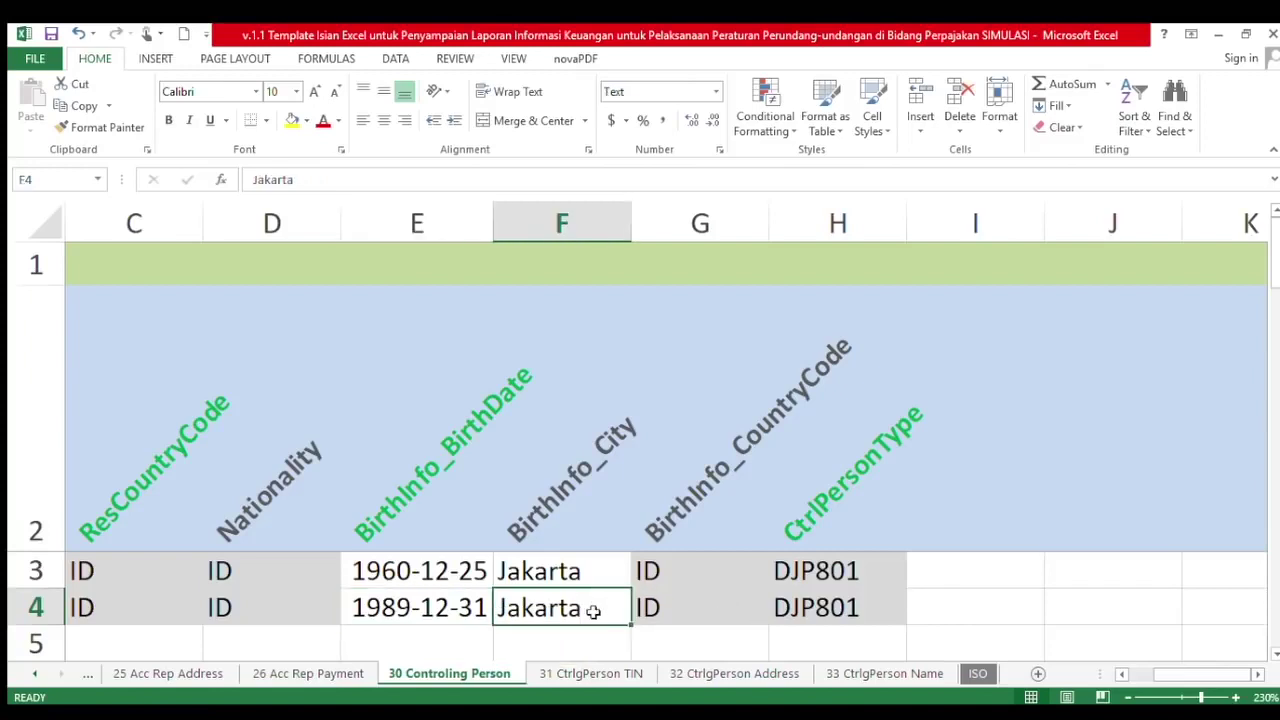
{"action": "type", "text": "Bandung"}
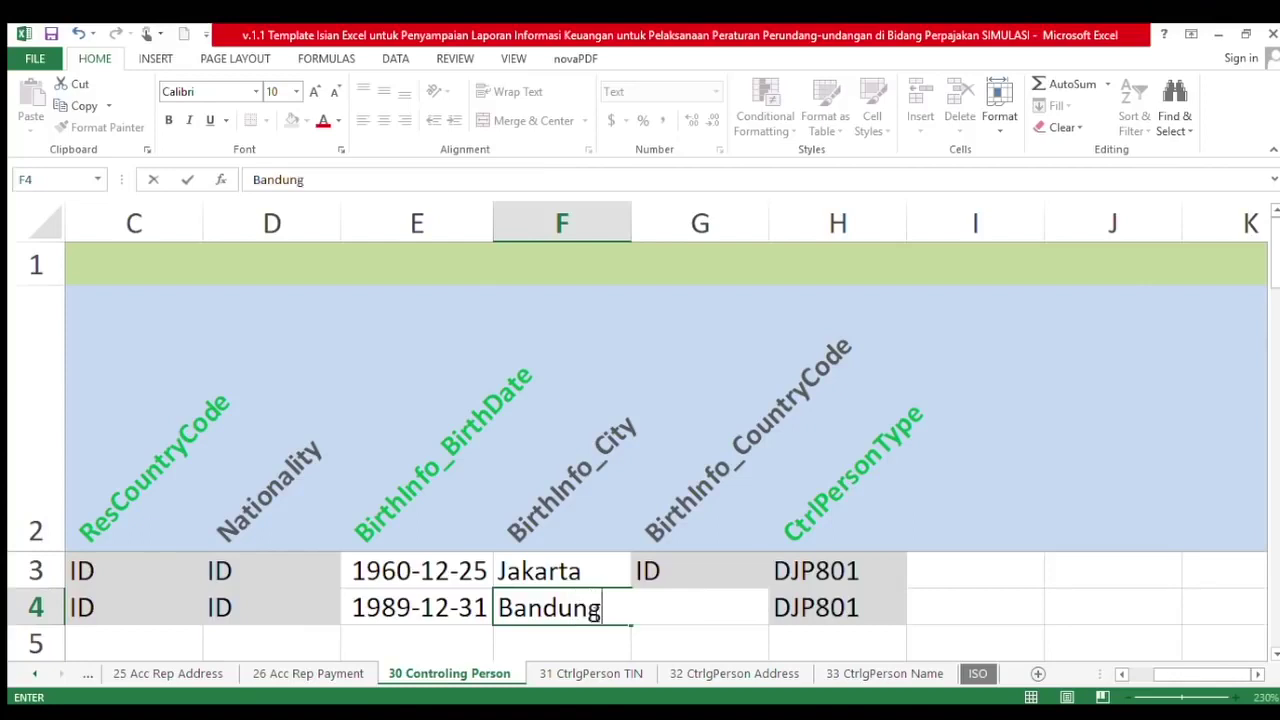
{"action": "key", "text": "Tab"}
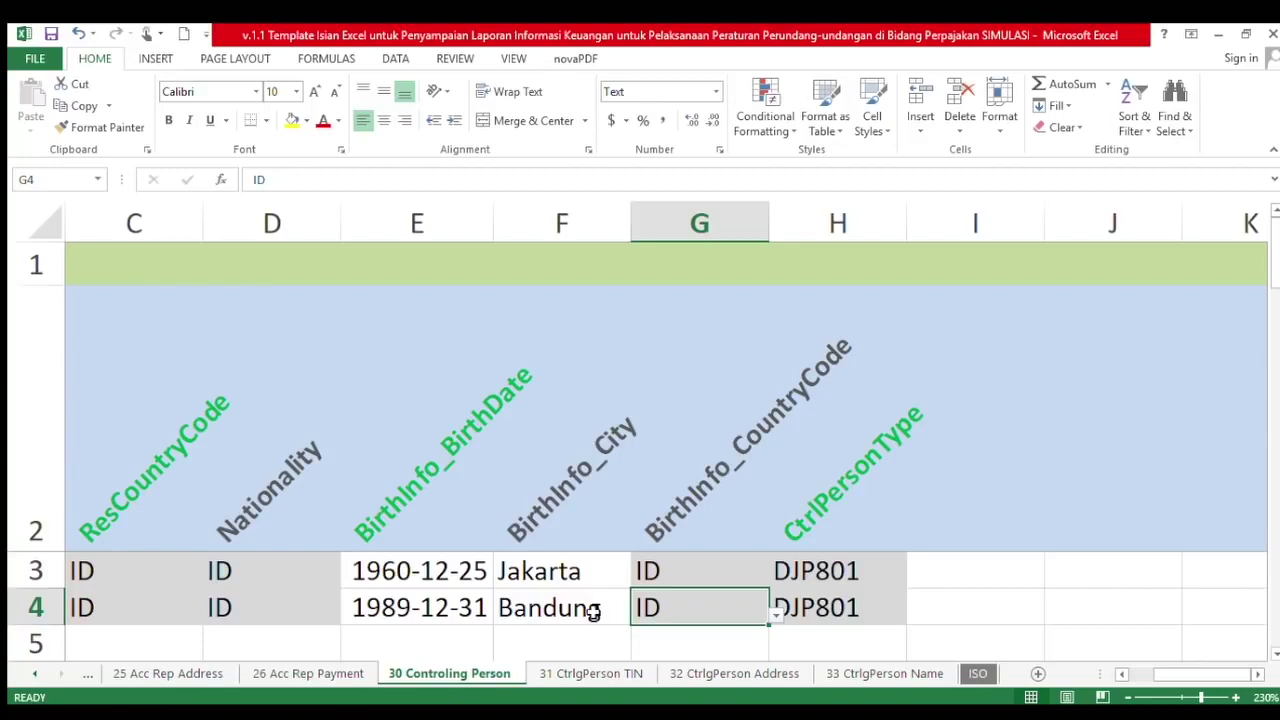
{"action": "left_click", "coordinate": [892, 563]}
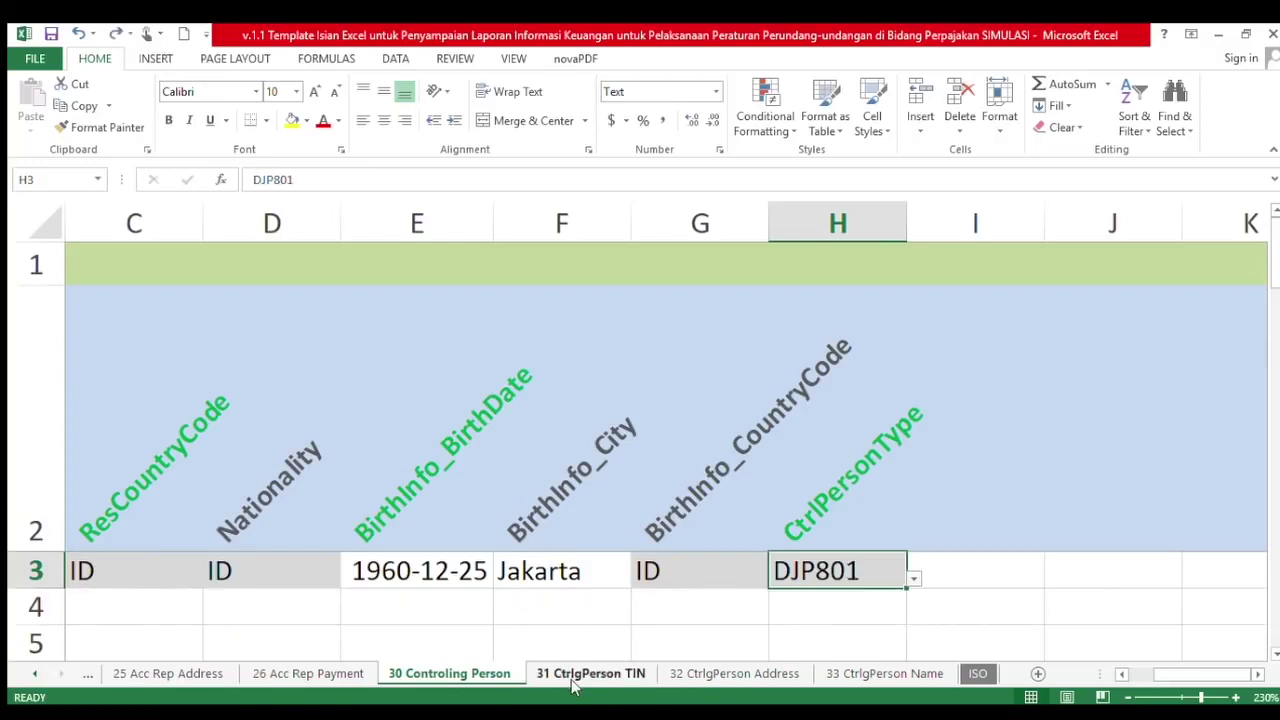
Open the 31 CtrlgPerson TIN sheet and set DocRefID_ControllingPerson in A3 to the reference ending in DI_AR_0000002_CP_001
{"action": "left_click", "coordinate": [580, 674]}
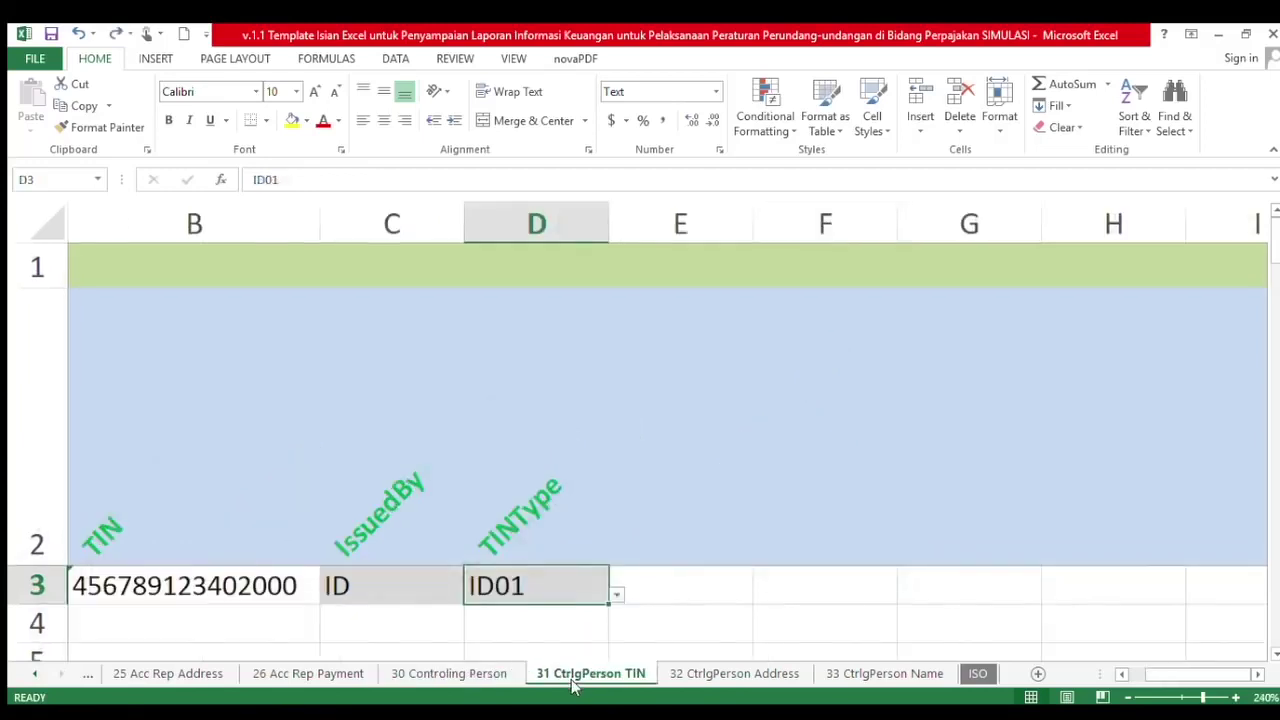
{"action": "left_click", "coordinate": [1121, 674]}
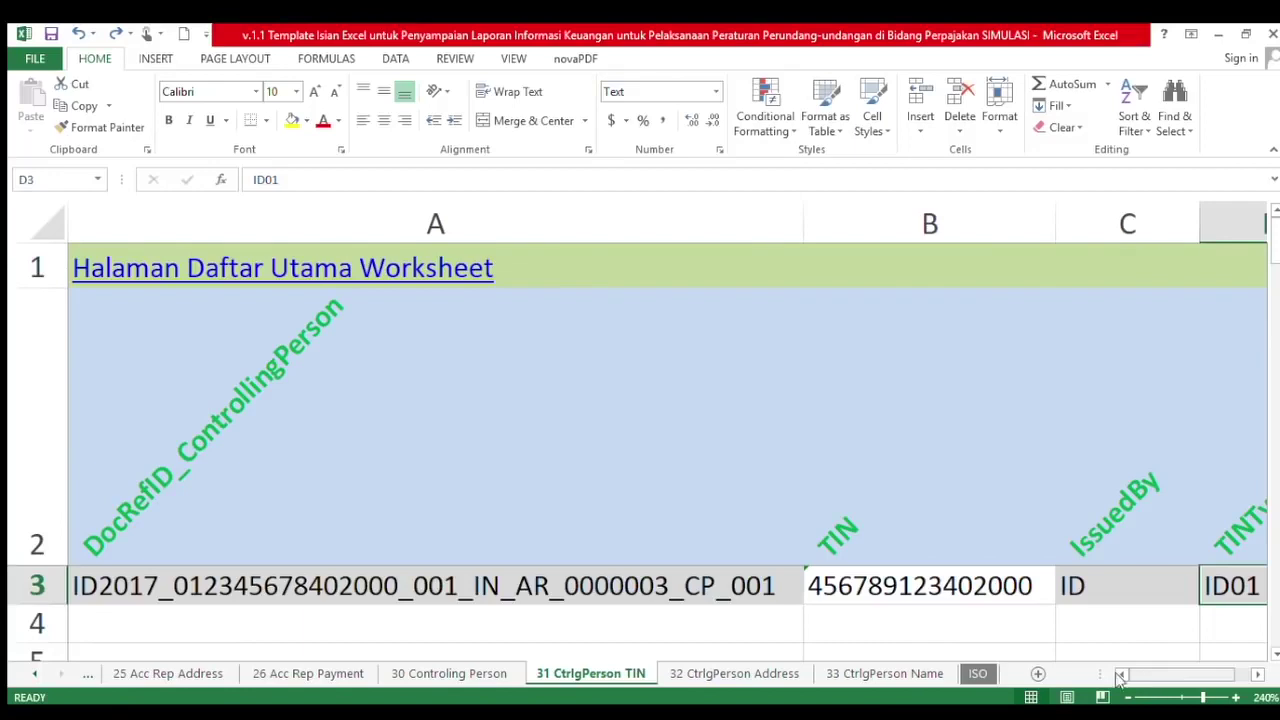
{"action": "left_click", "coordinate": [745, 592]}
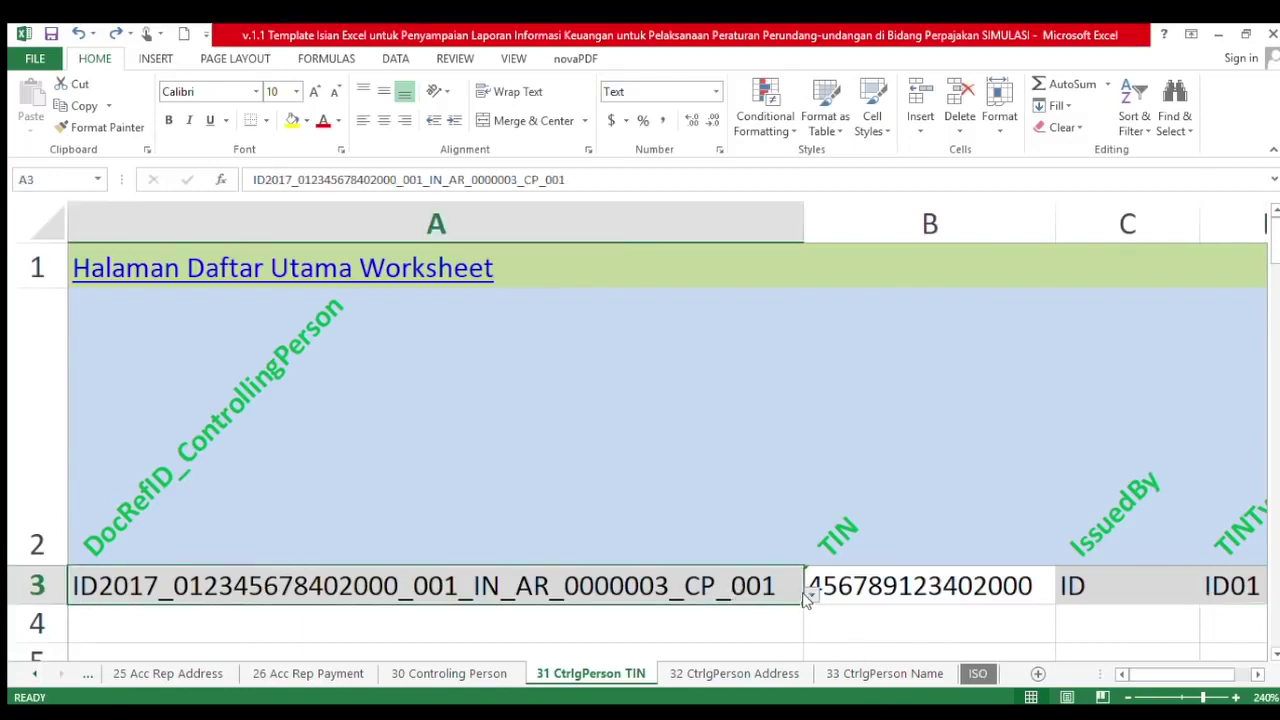
{"action": "left_click", "coordinate": [759, 613]}
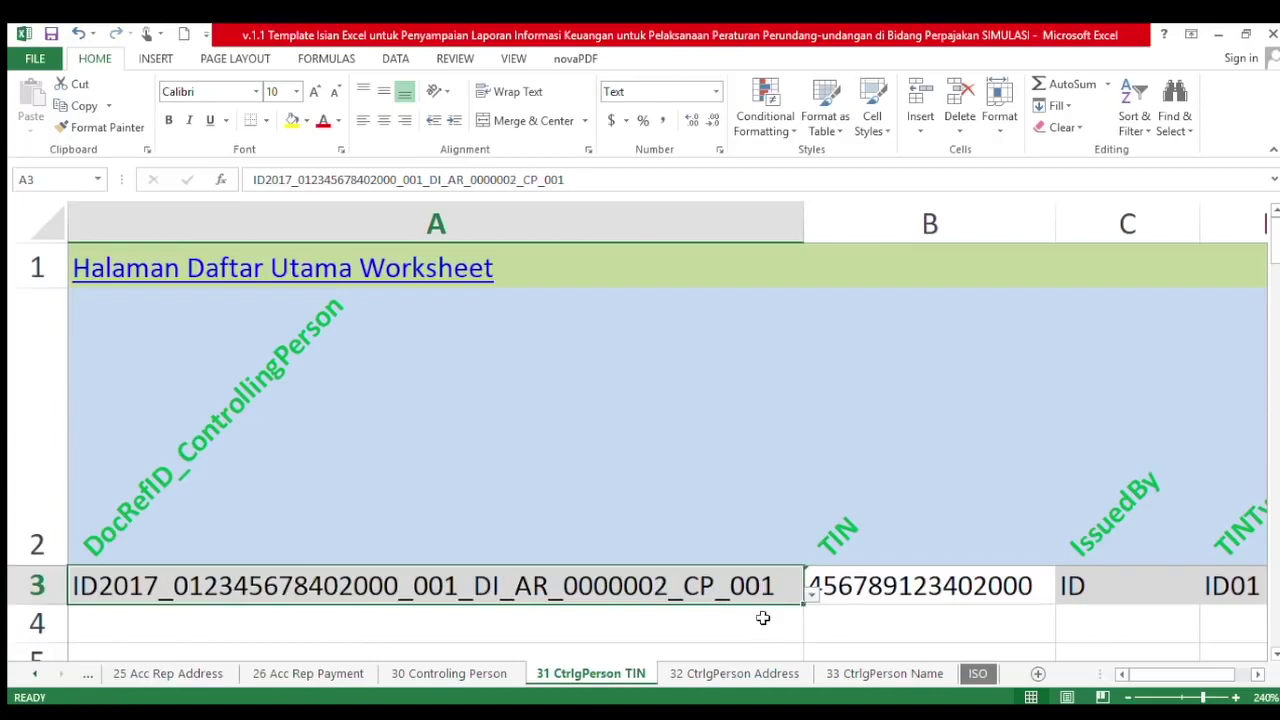
Review the TIN, IssuedBy and TINType entries in row 3 of the 31 CtrlgPerson TIN sheet
{"action": "left_click", "coordinate": [907, 592]}
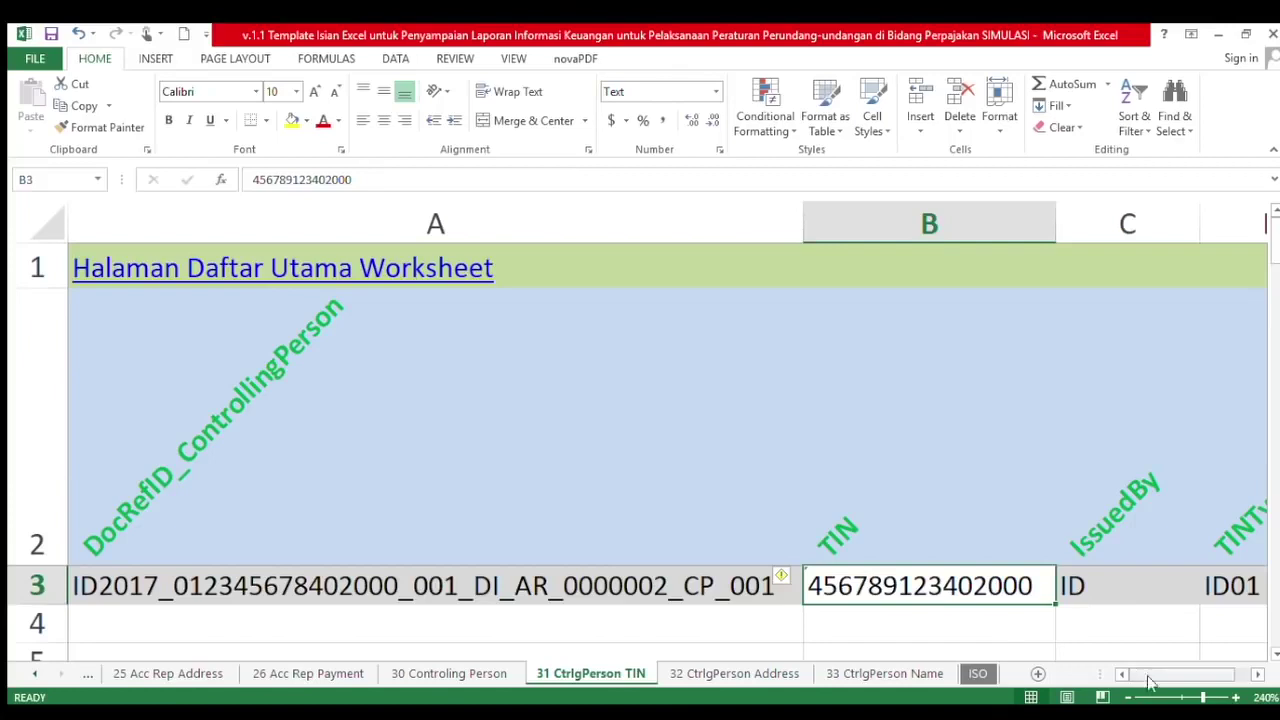
{"action": "left_click_drag", "start_coordinate": [1158, 678], "coordinate": [986, 583]}
{"action": "left_click", "coordinate": [1115, 592]}
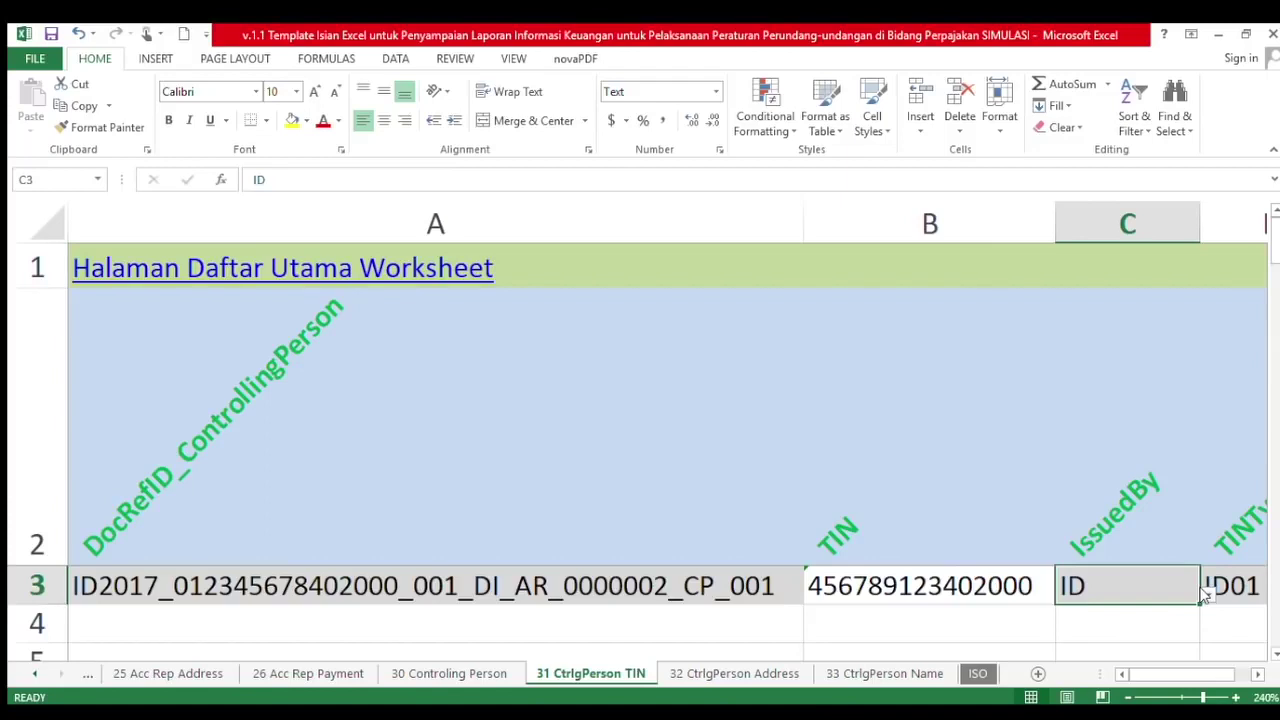
{"action": "left_click", "coordinate": [1258, 674]}
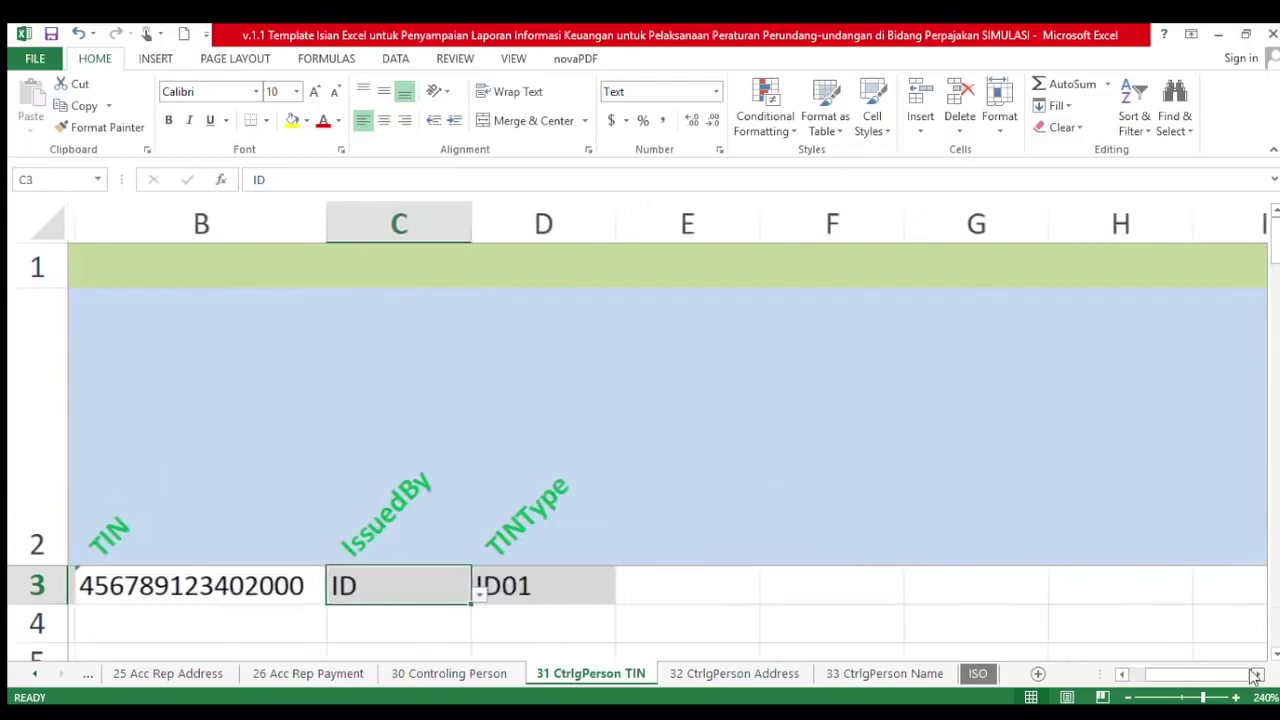
{"action": "left_click", "coordinate": [505, 585]}
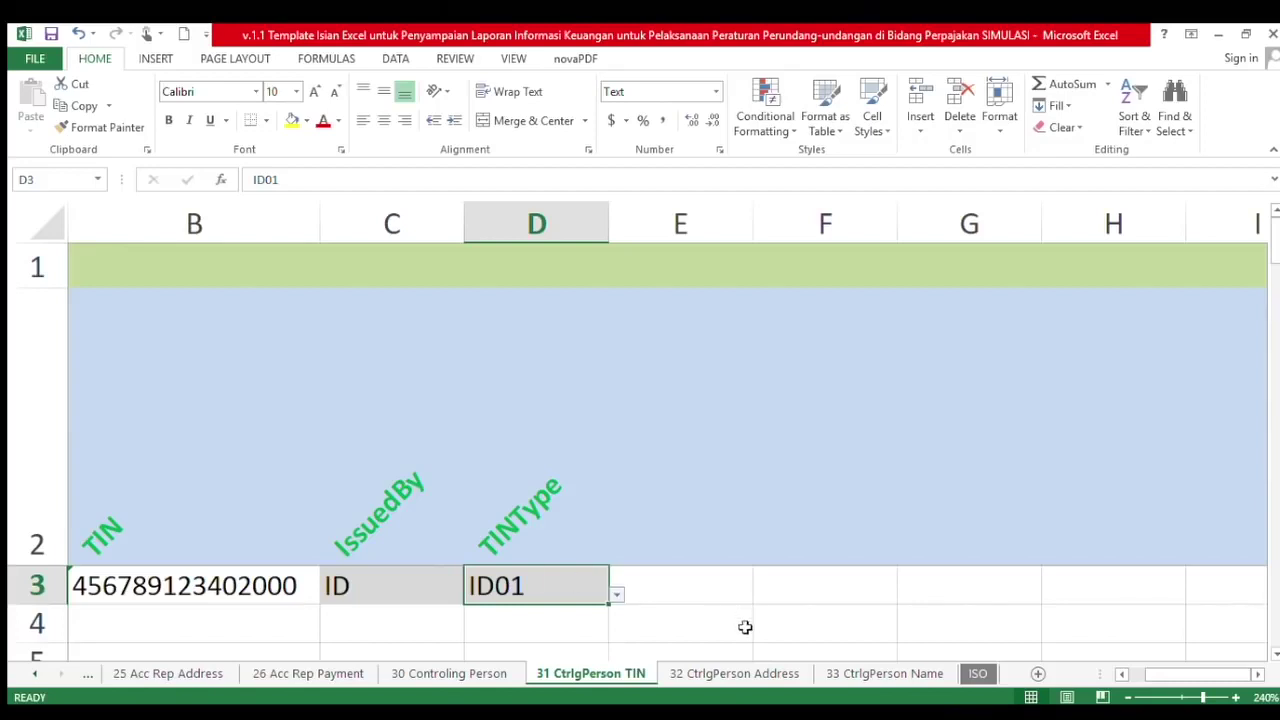
Open the 32 CtrlgPerson Address sheet and set DocRefID_ControllingPerson in A3 to the reference ending in DI_AR_0000002_CP_001
{"action": "left_click", "coordinate": [710, 675]}
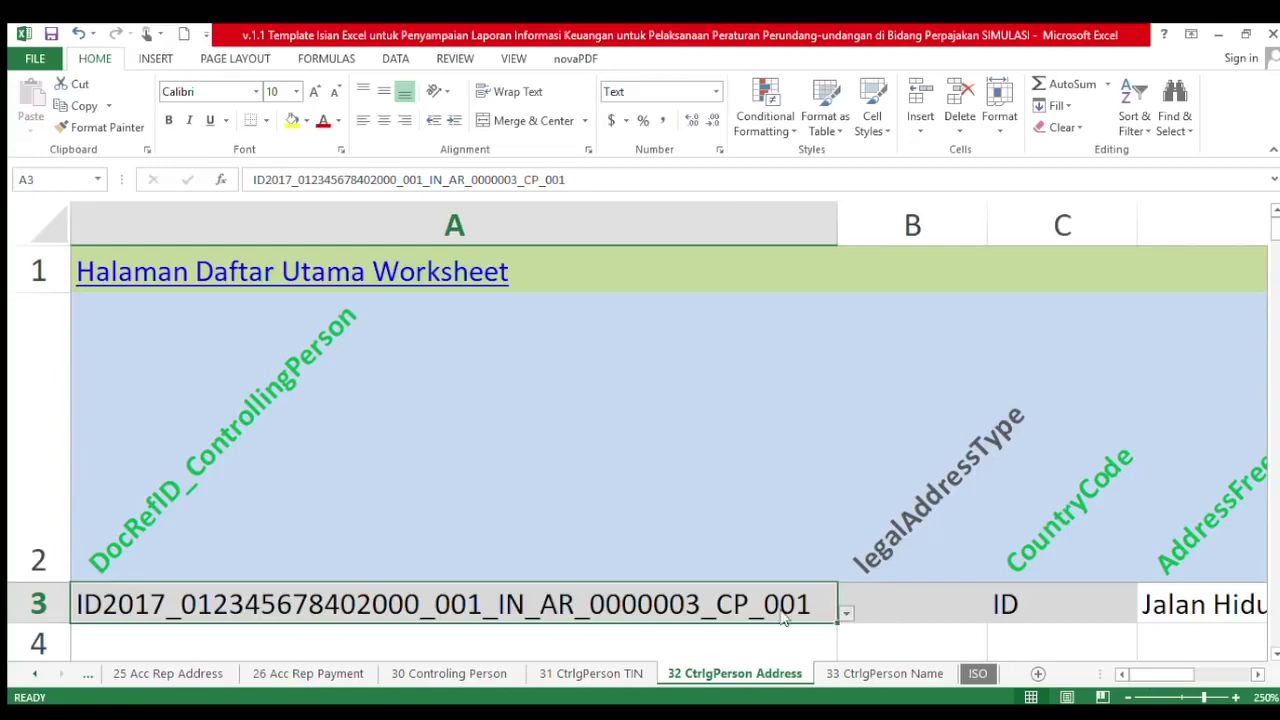
{"action": "key", "text": "ctrl+z"}
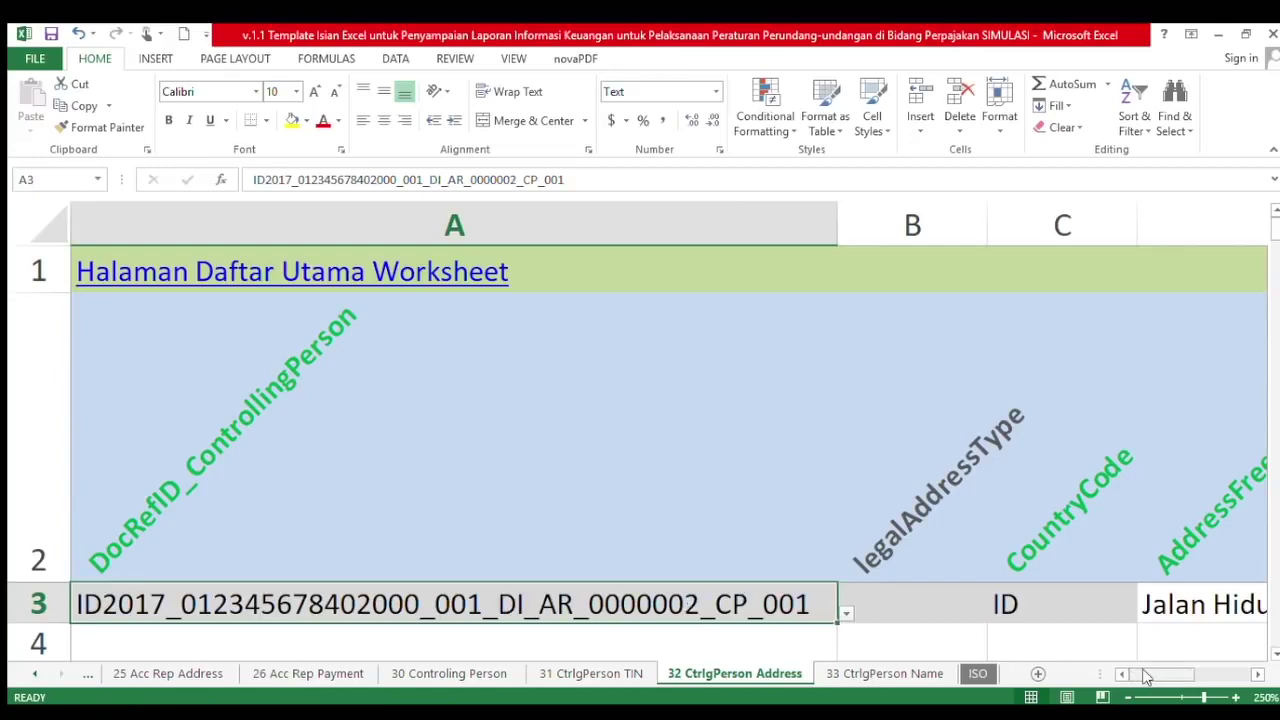
Review the legalAddressType, CountryCode and AddressFree cells in row 3 of the 32 CtrlgPerson Address sheet, plus the remaining address columns
{"action": "left_click_drag", "start_coordinate": [1147, 677], "coordinate": [1156, 677]}
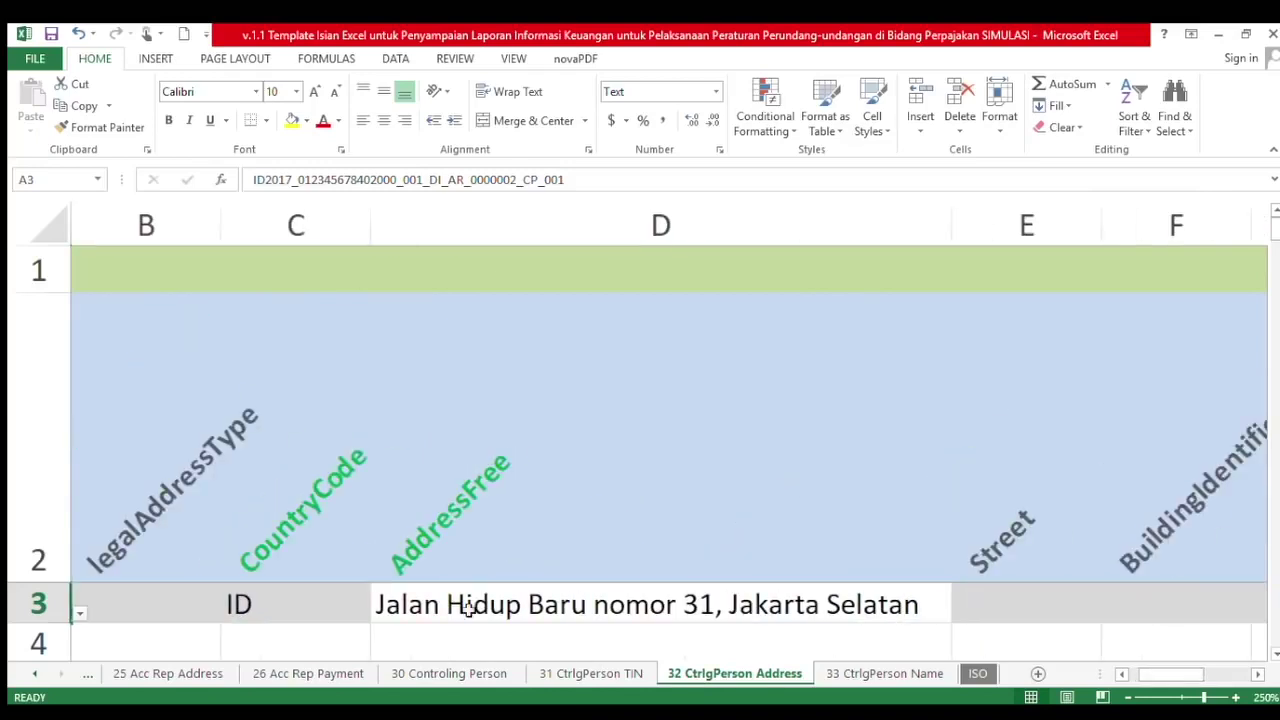
{"action": "left_click", "coordinate": [155, 606]}
{"action": "left_click", "coordinate": [308, 610]}
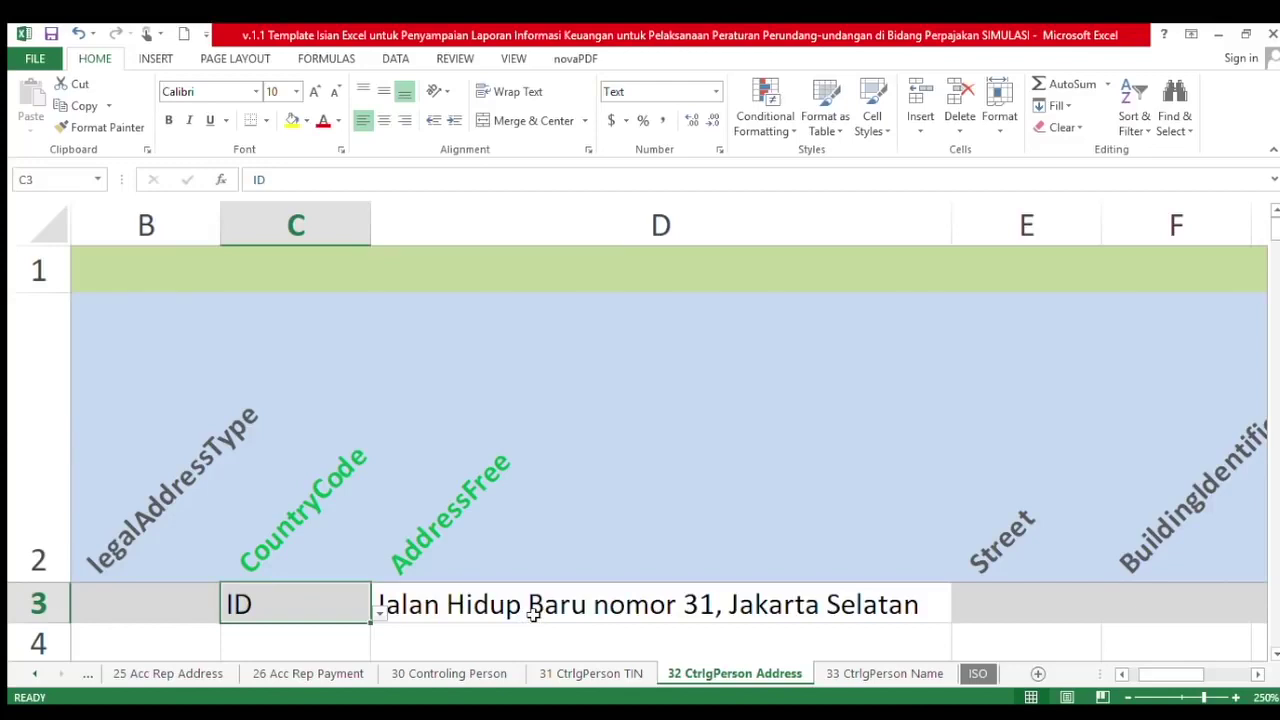
{"action": "left_click", "coordinate": [533, 614]}
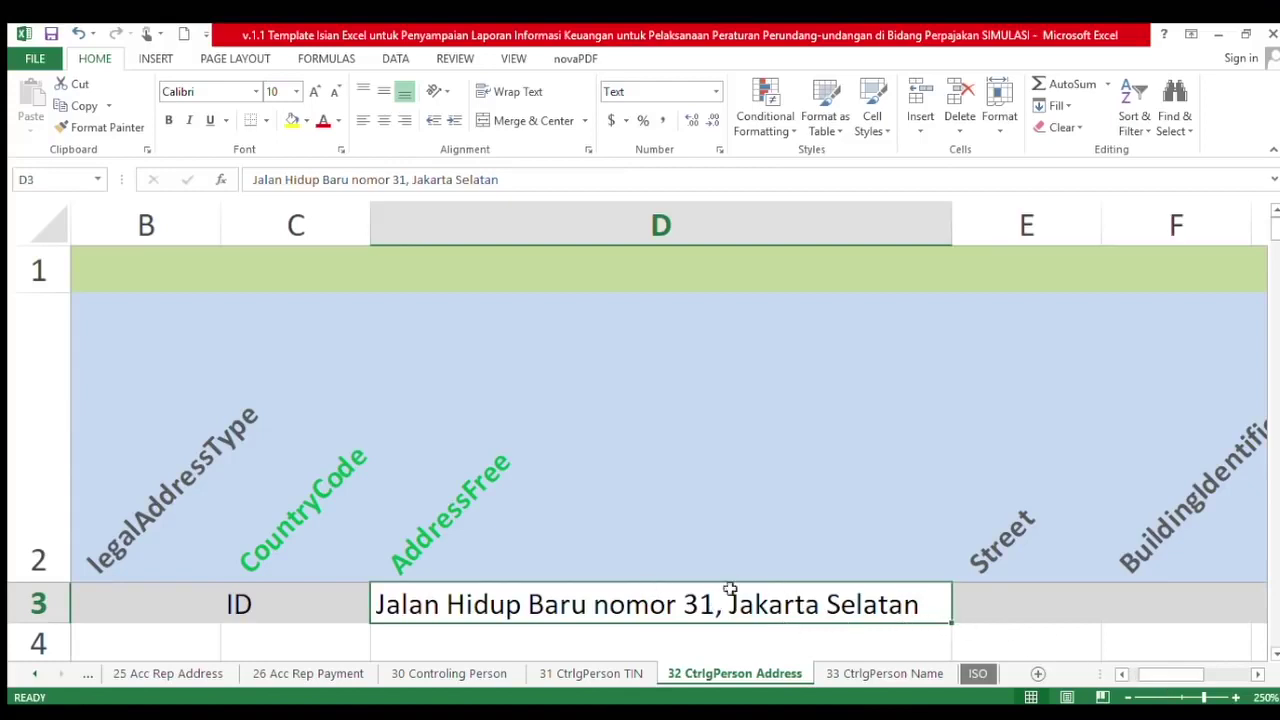
{"action": "left_click_drag", "start_coordinate": [1147, 670], "coordinate": [1205, 681]}
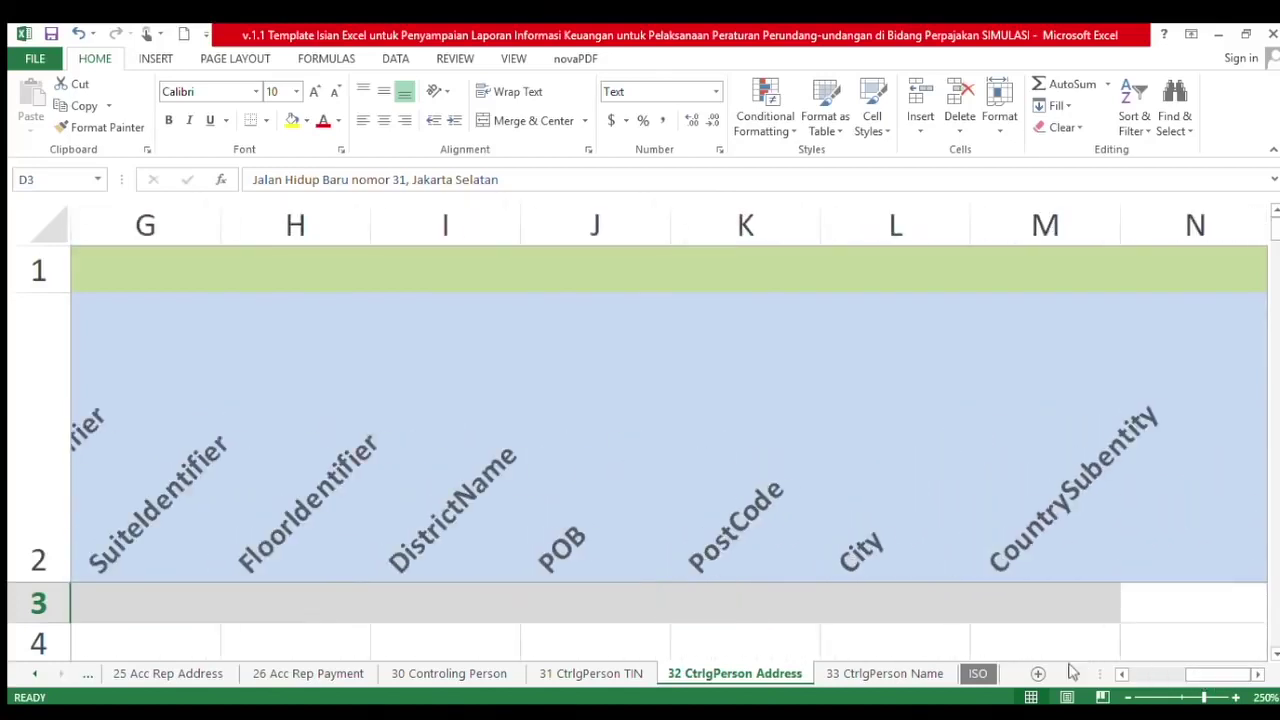
Open the 33 CtrlgPerson Name sheet and set DocRefID_ControllingPerson in A3 to the reference ending in DI_AR_0000002_CP_001
{"action": "left_click", "coordinate": [842, 668]}
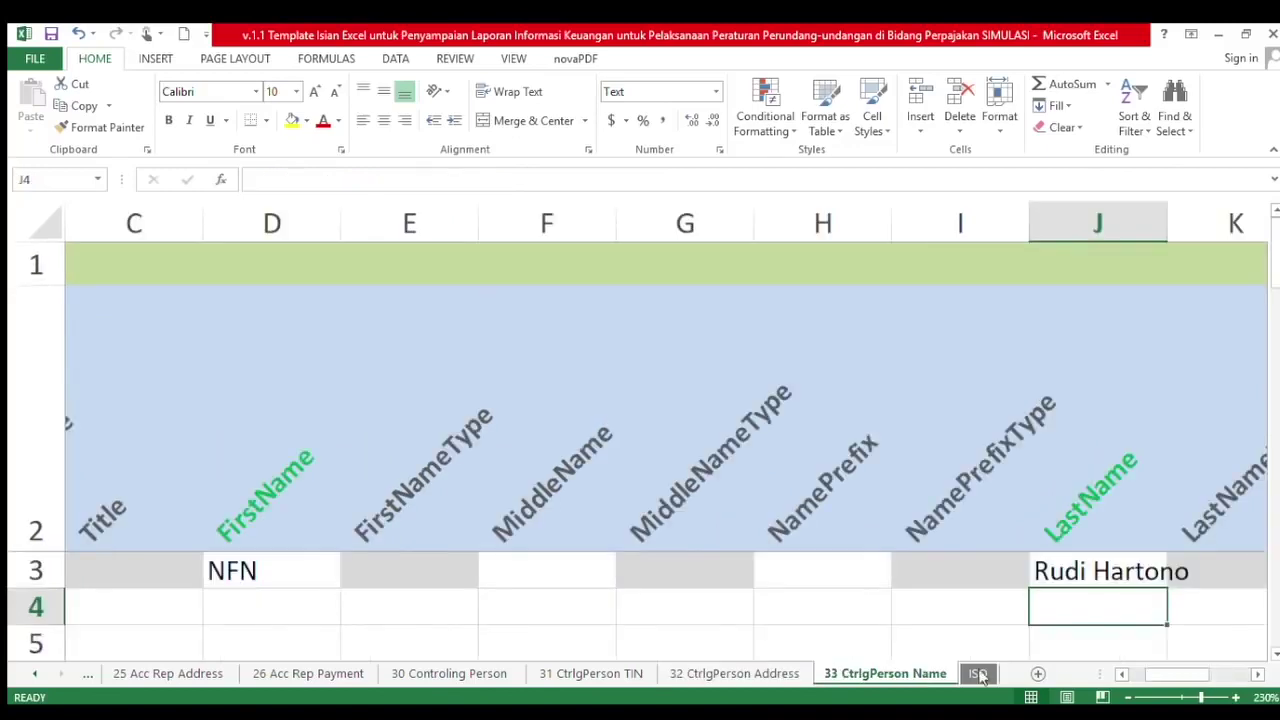
{"action": "left_click", "coordinate": [1120, 676]}
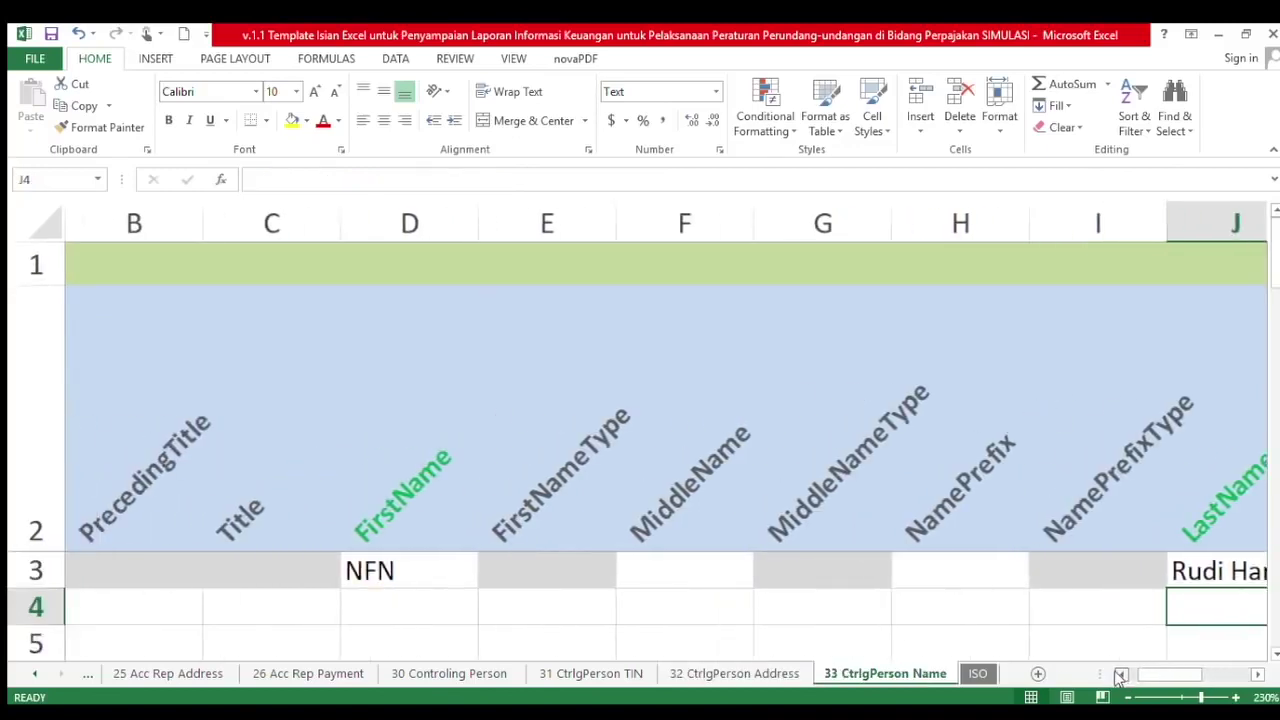
{"action": "left_click", "coordinate": [1120, 676]}
{"action": "left_click", "coordinate": [414, 572]}
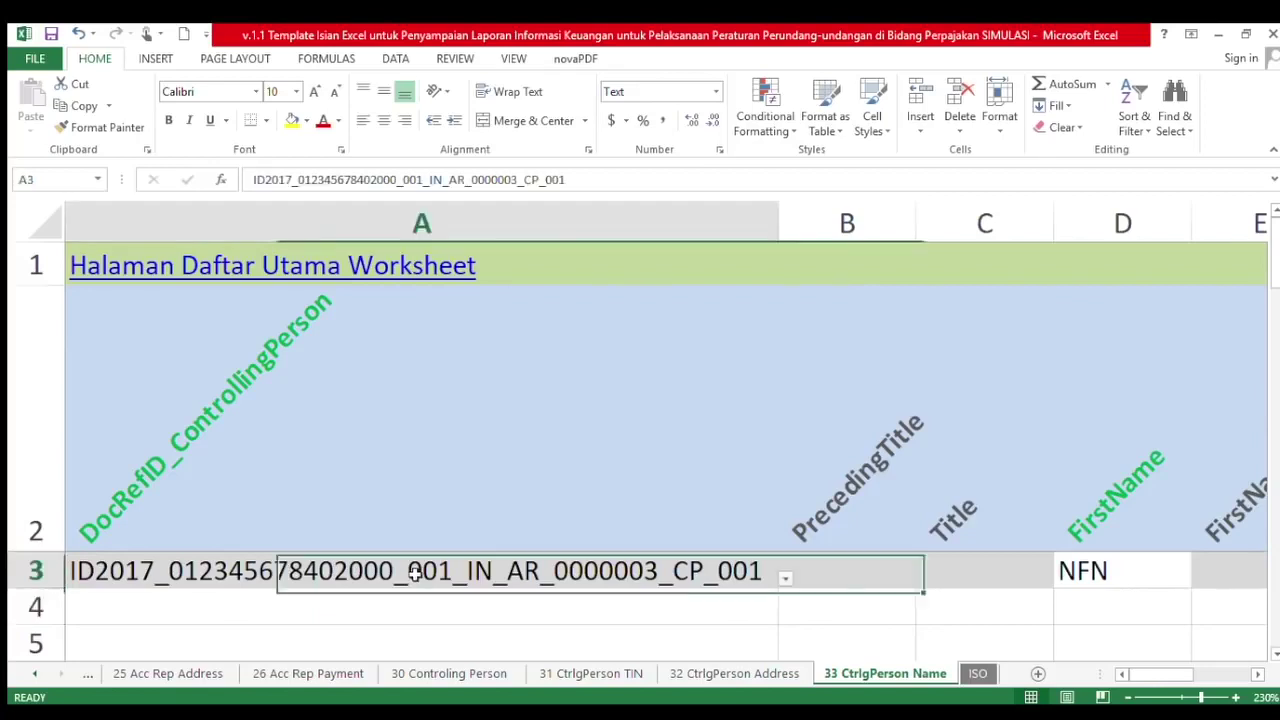
{"action": "left_click", "coordinate": [785, 579]}
{"action": "left_click", "coordinate": [715, 608]}
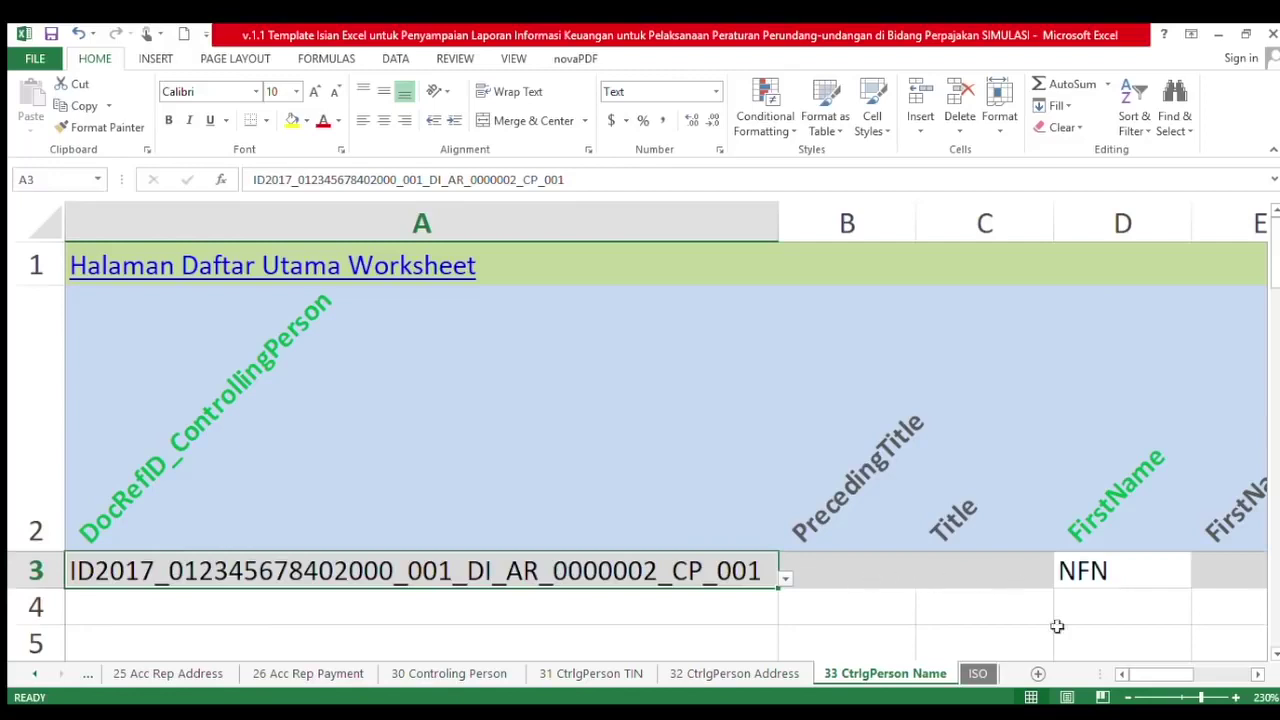
Review the FirstName, LastName and NameType entries in row 3 of the 33 CtrlgPerson Name sheet
{"action": "left_click_drag", "start_coordinate": [1149, 678], "coordinate": [1148, 679]}
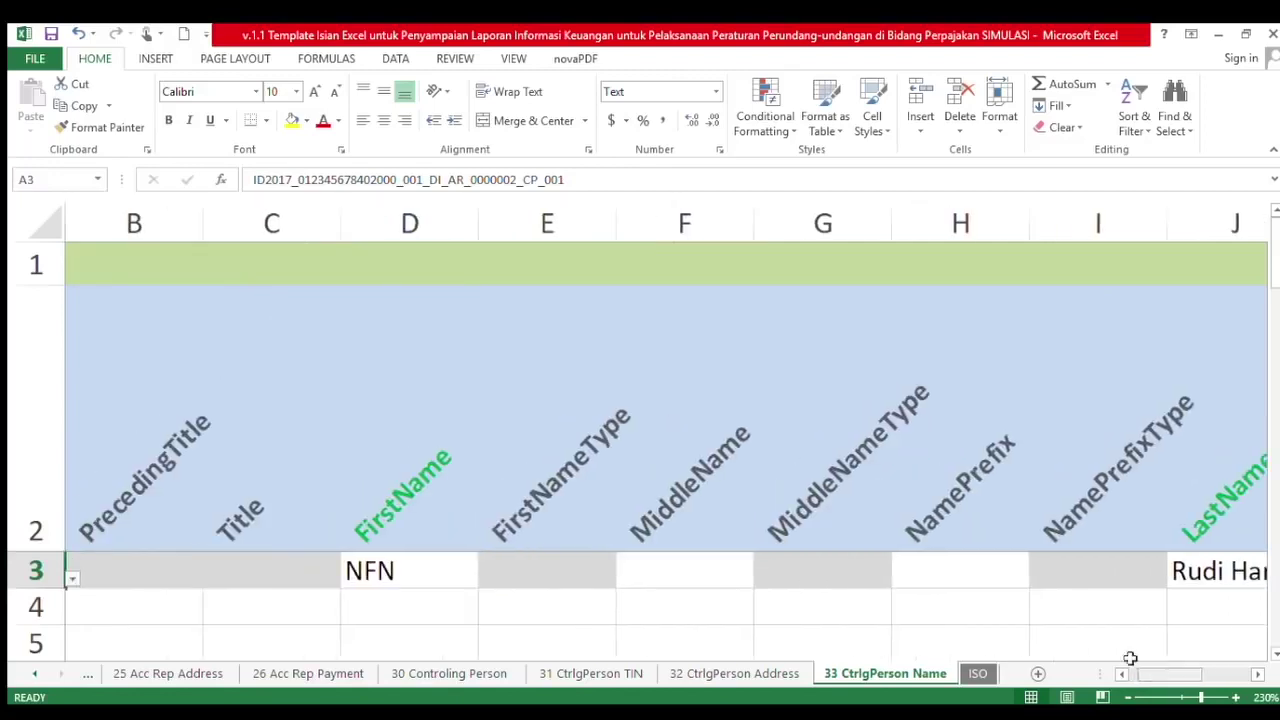
{"action": "left_click", "coordinate": [556, 516]}
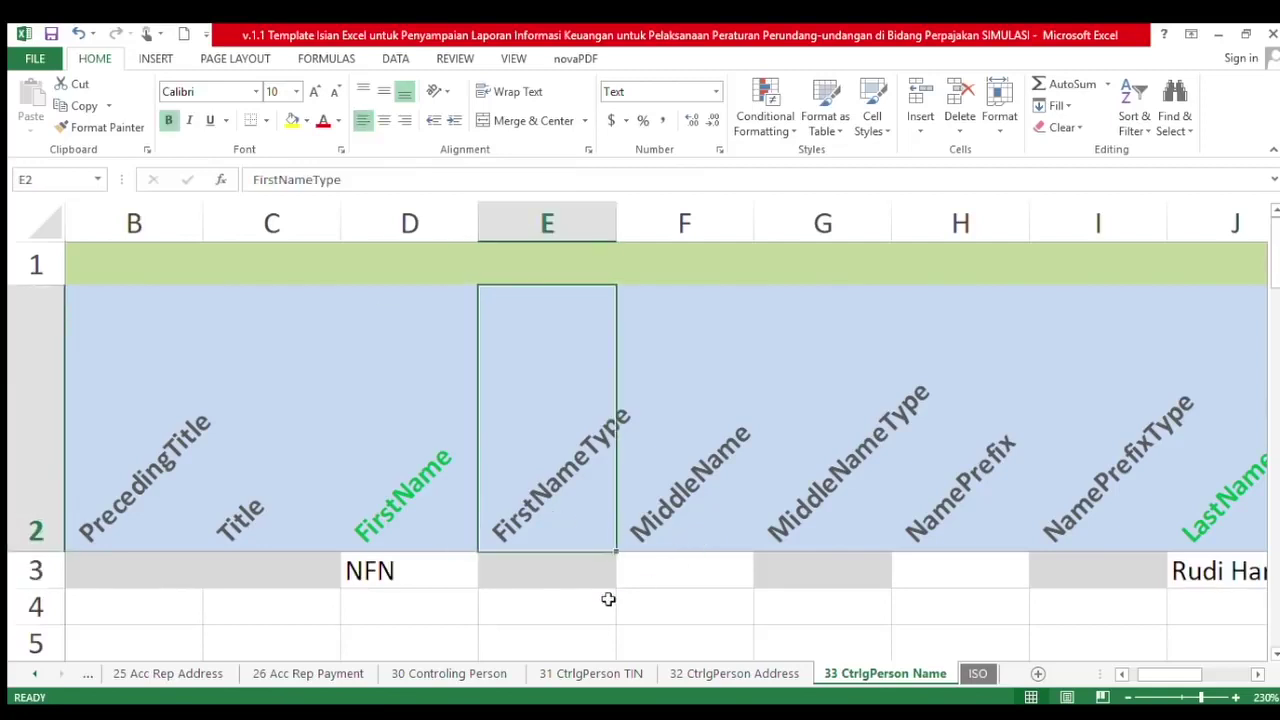
{"action": "left_click_drag", "start_coordinate": [1200, 678], "coordinate": [1178, 680]}
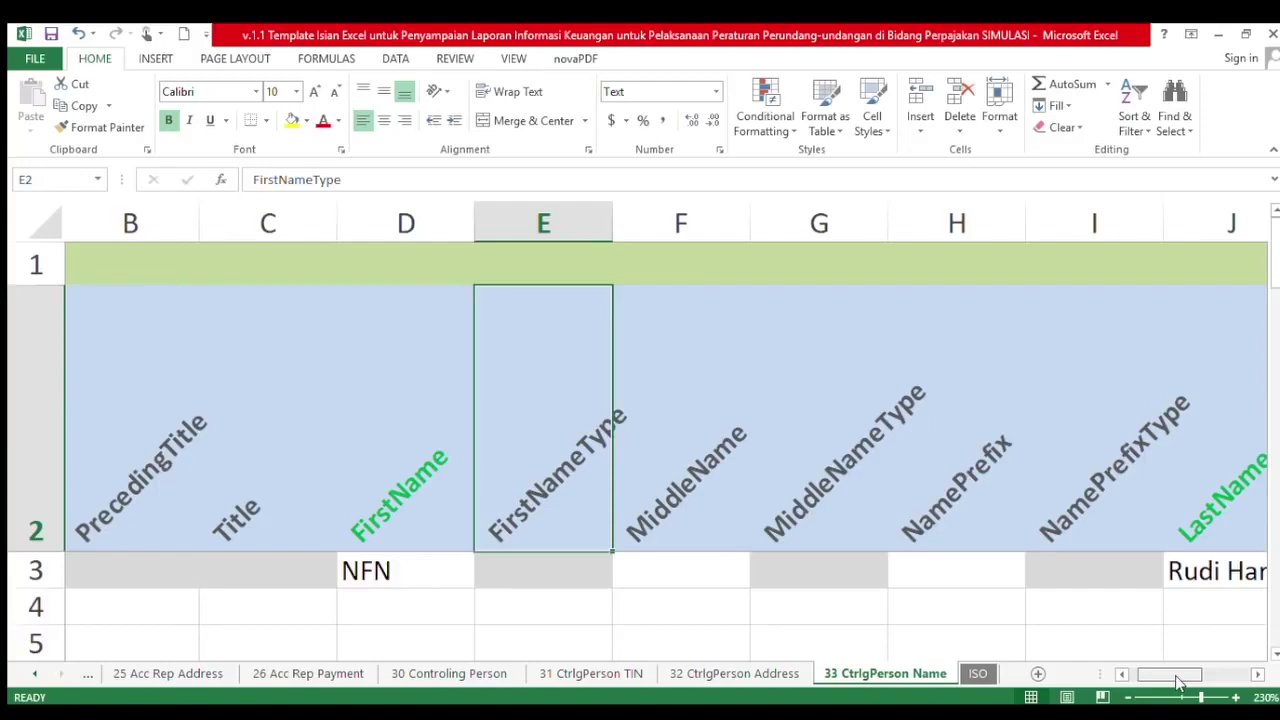
{"action": "left_click", "coordinate": [403, 578]}
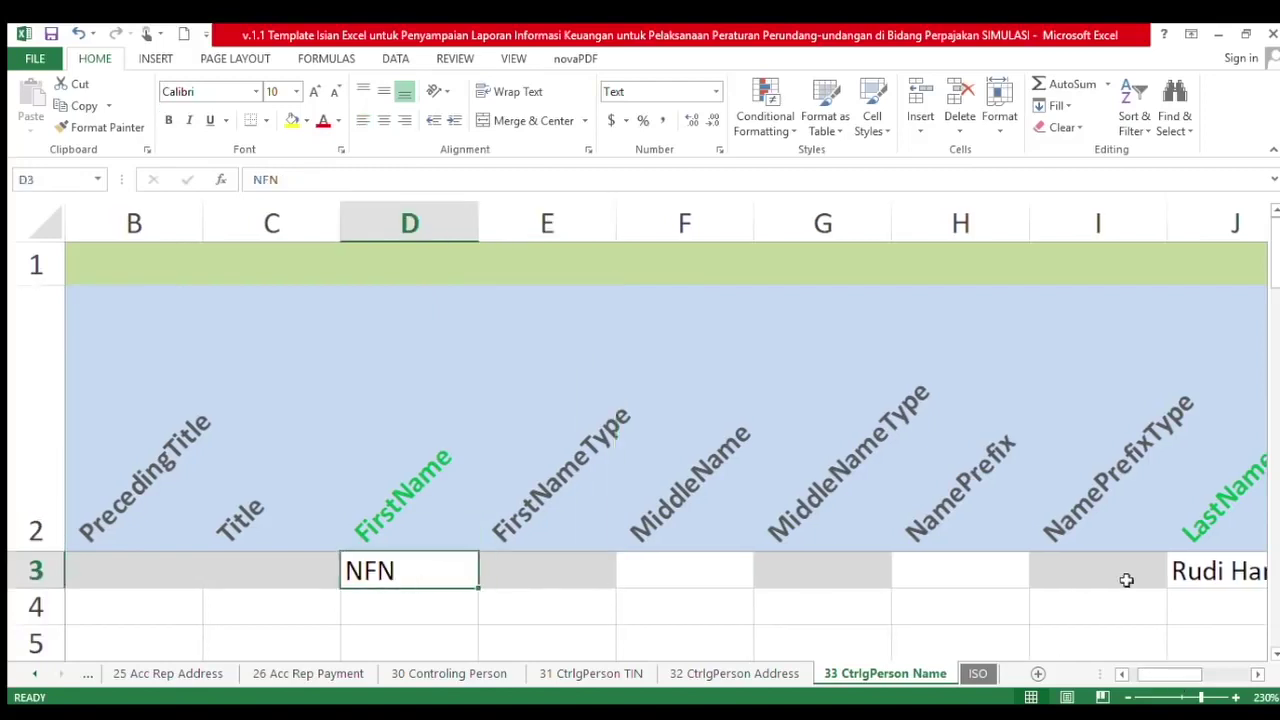
{"action": "left_click", "coordinate": [1218, 575]}
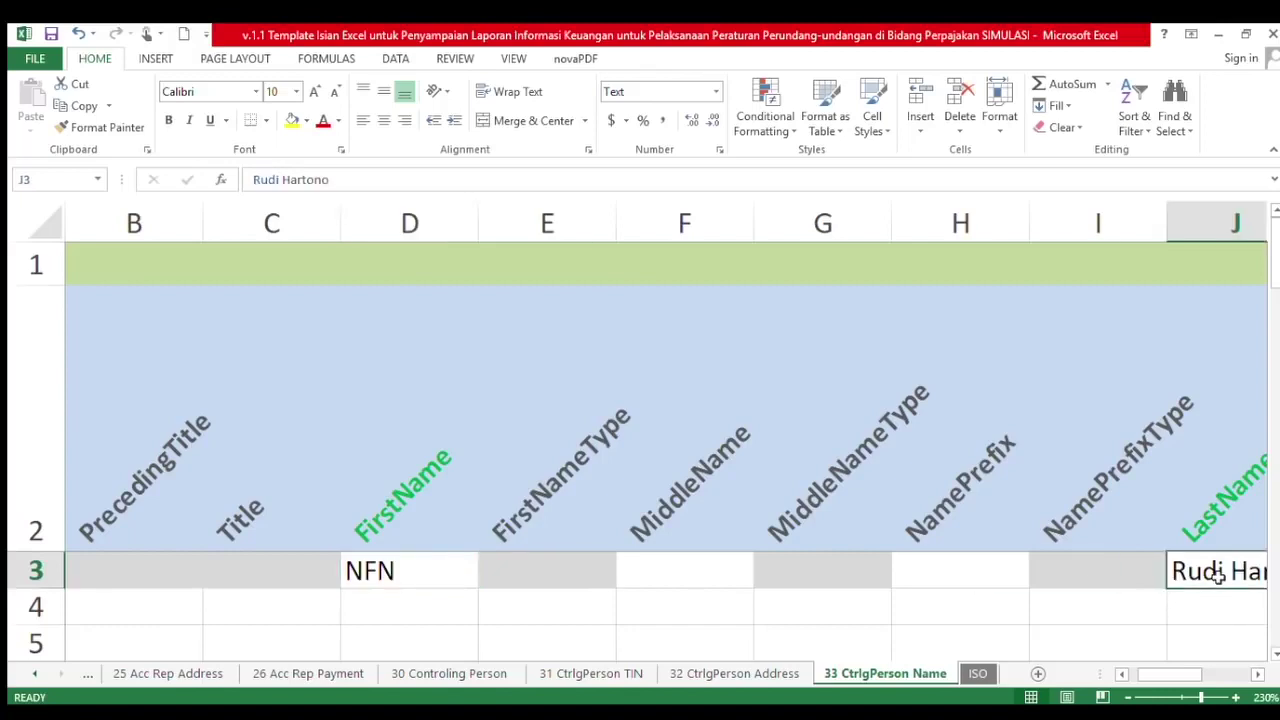
{"action": "left_click", "coordinate": [394, 572]}
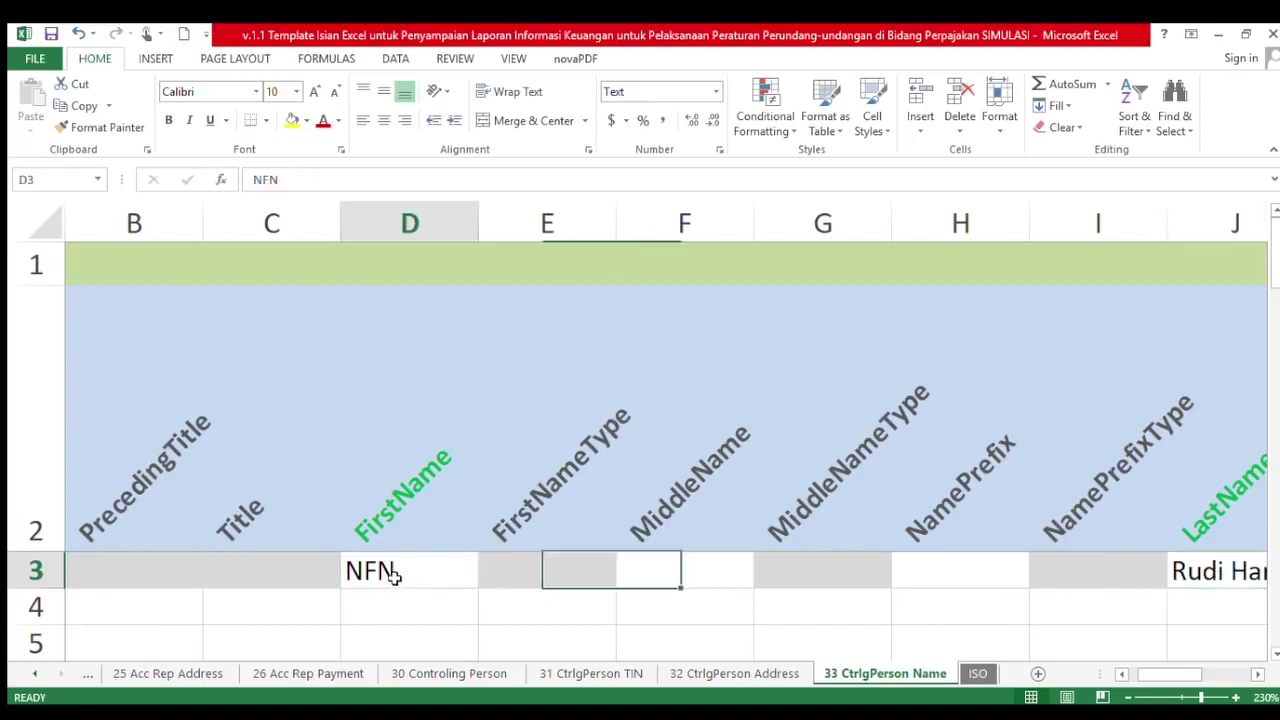
{"action": "left_click_drag", "start_coordinate": [1165, 675], "coordinate": [1186, 677]}
{"action": "left_click", "coordinate": [1108, 575]}
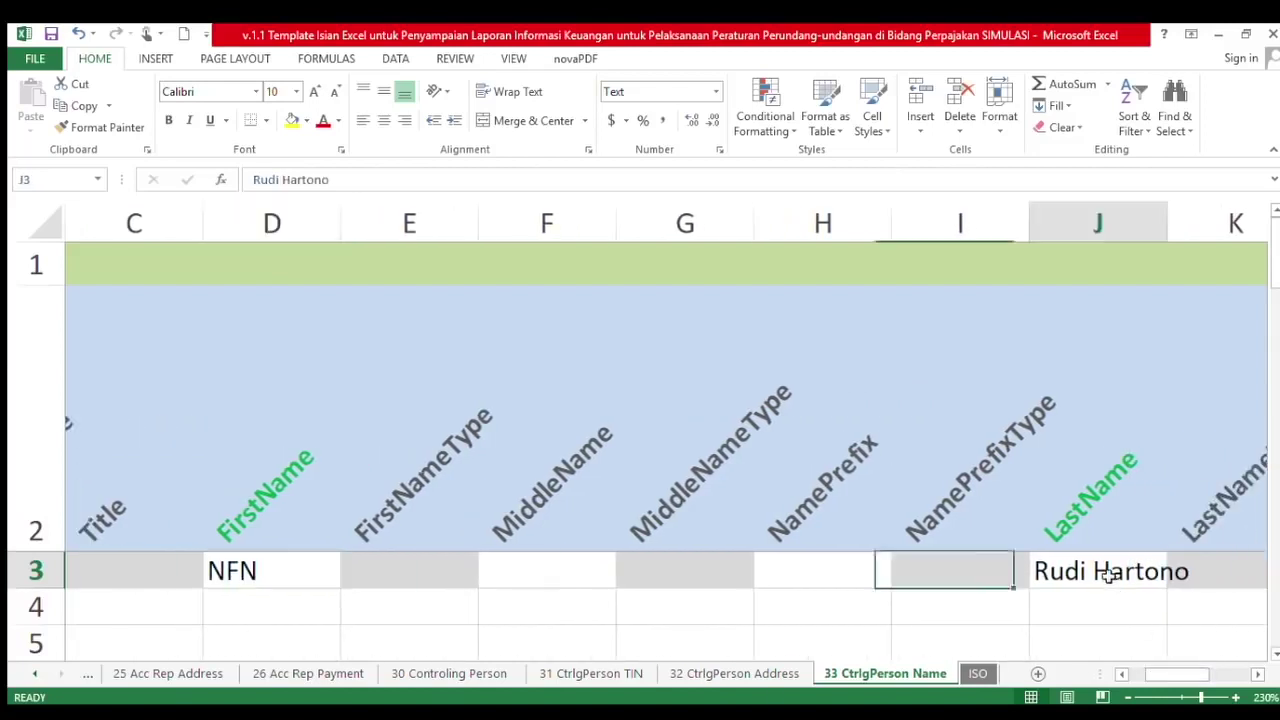
{"action": "left_click", "coordinate": [1256, 675]}
{"action": "left_click", "coordinate": [1254, 675]}
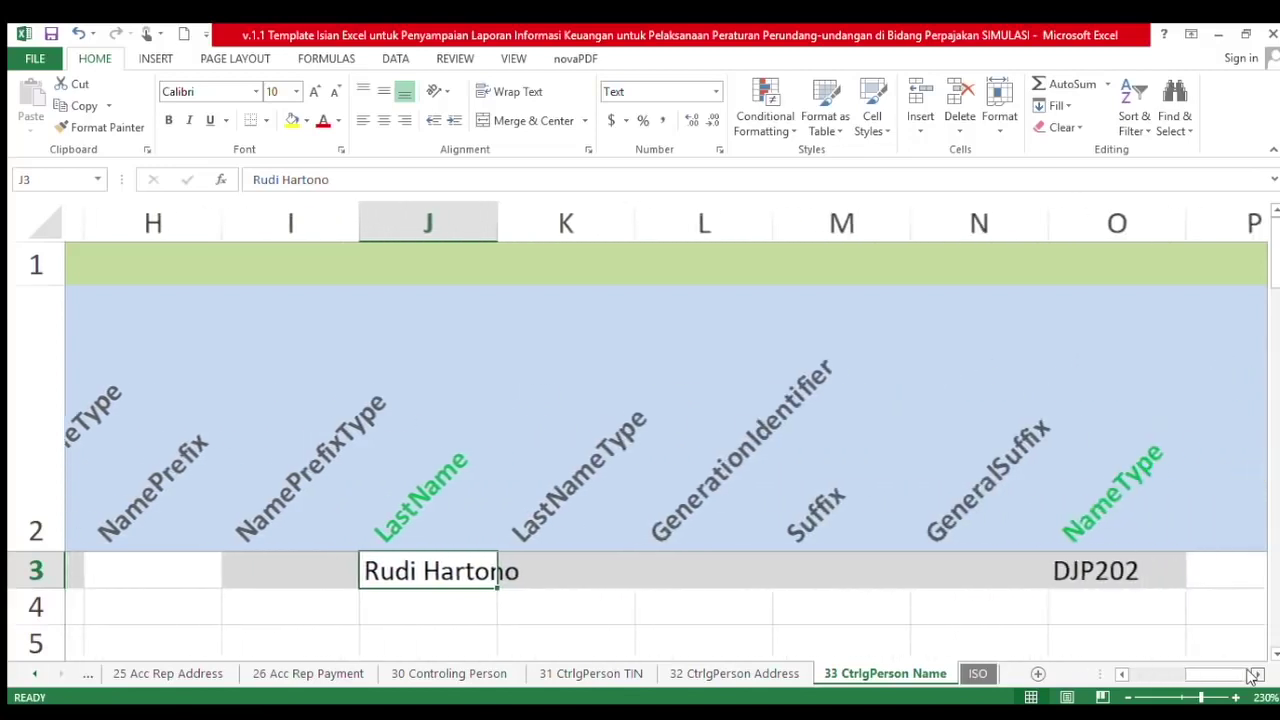
{"action": "left_click", "coordinate": [1086, 585]}
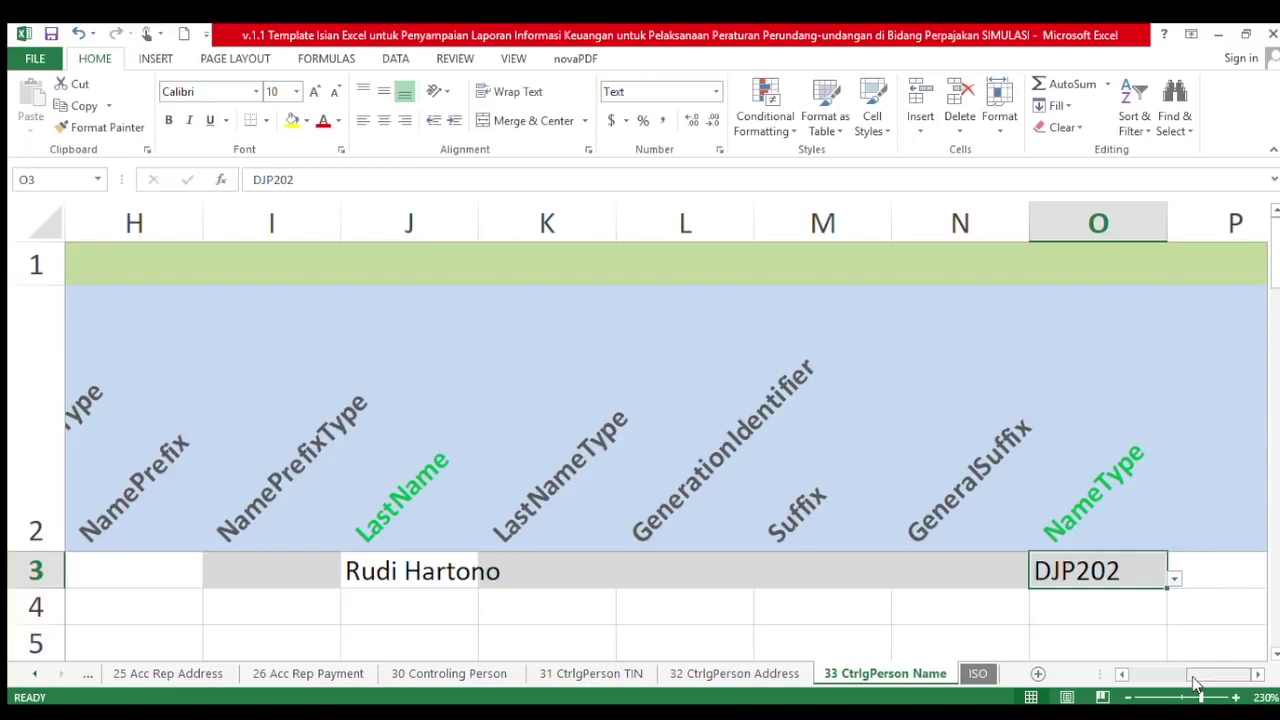
Look over the code lists on the ISO sheet, and view the Utama and 00MessageSpec sheets
{"action": "left_click", "coordinate": [966, 676]}
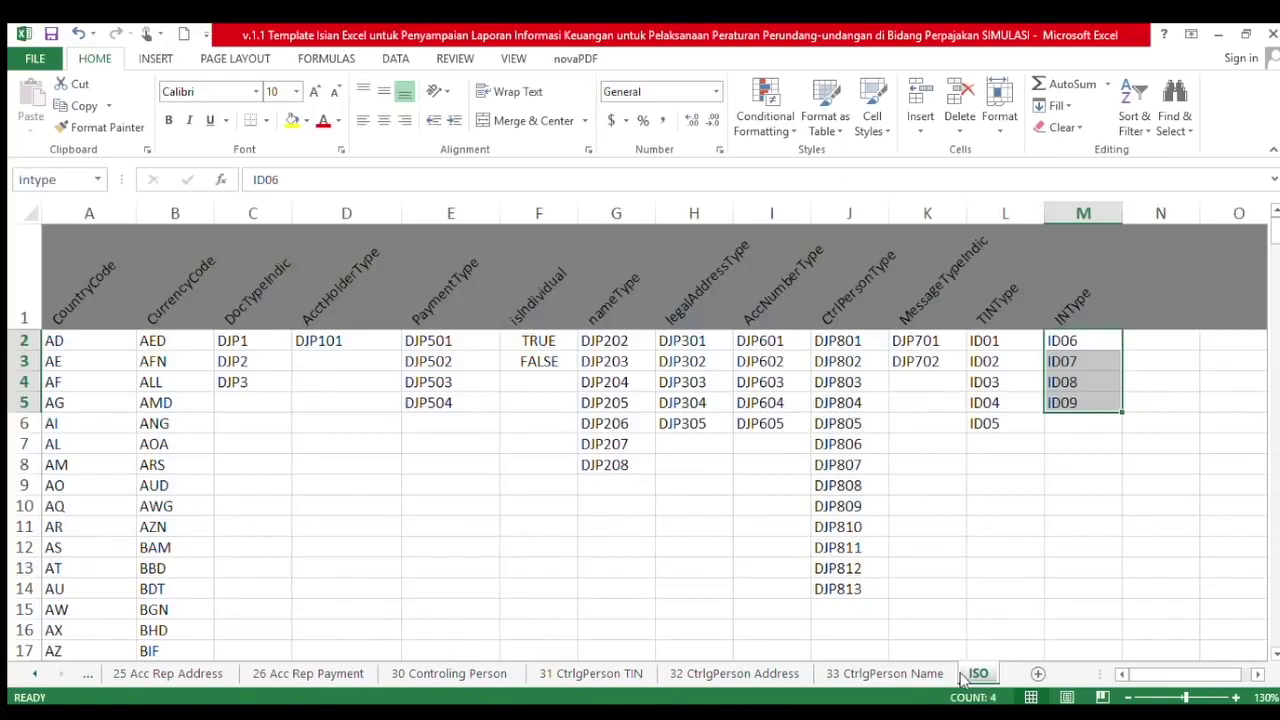
{"action": "left_click", "coordinate": [30, 676]}
{"action": "left_click", "coordinate": [30, 676]}
{"action": "left_click", "coordinate": [30, 676]}
{"action": "left_click", "coordinate": [30, 676]}
{"action": "left_click", "coordinate": [30, 676]}
{"action": "left_click", "coordinate": [30, 676]}
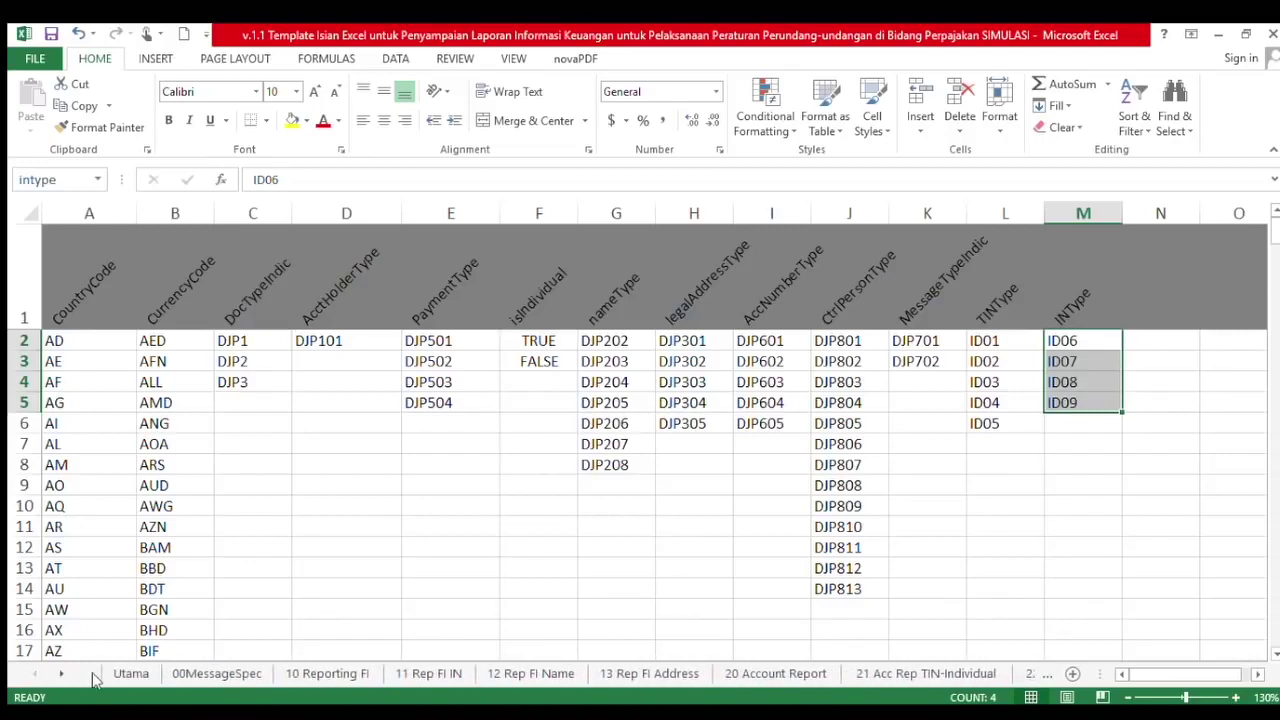
{"action": "left_click", "coordinate": [128, 674]}
{"action": "left_click", "coordinate": [186, 675]}
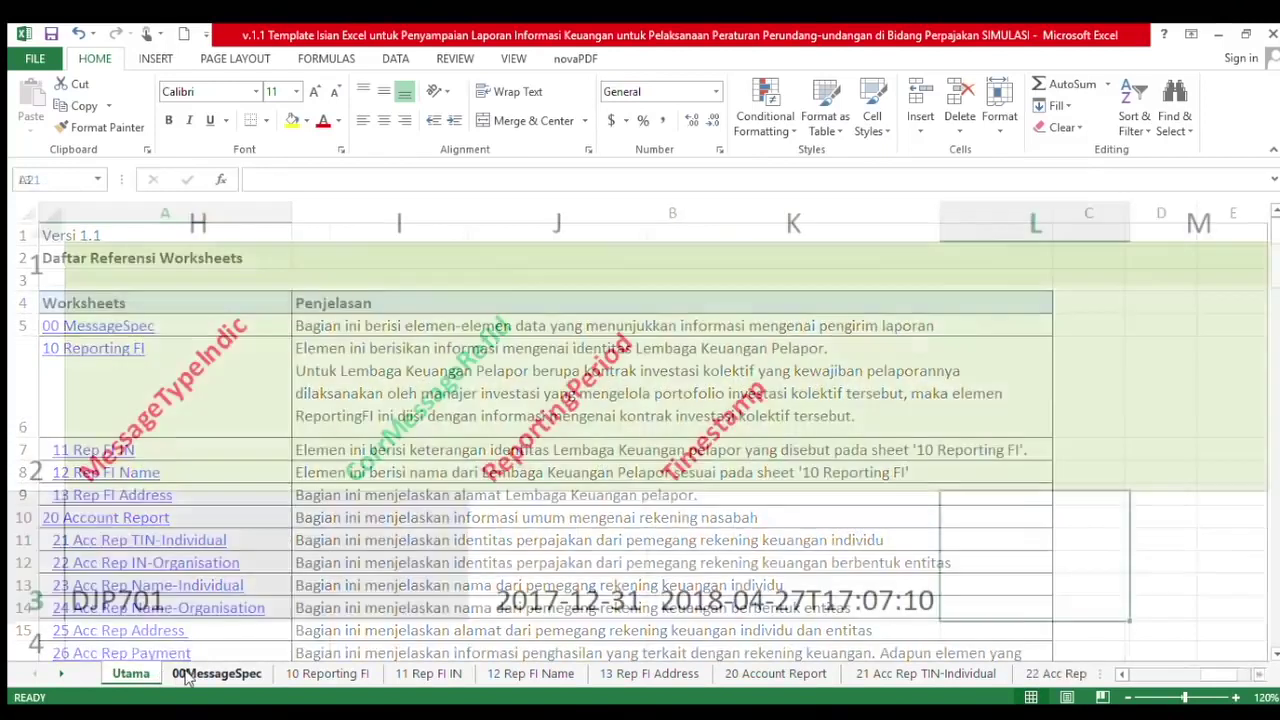
On the 10 Reporting FI sheet, copy row 3 and paste it into the empty rows 5 to 16
{"action": "left_click", "coordinate": [328, 674]}
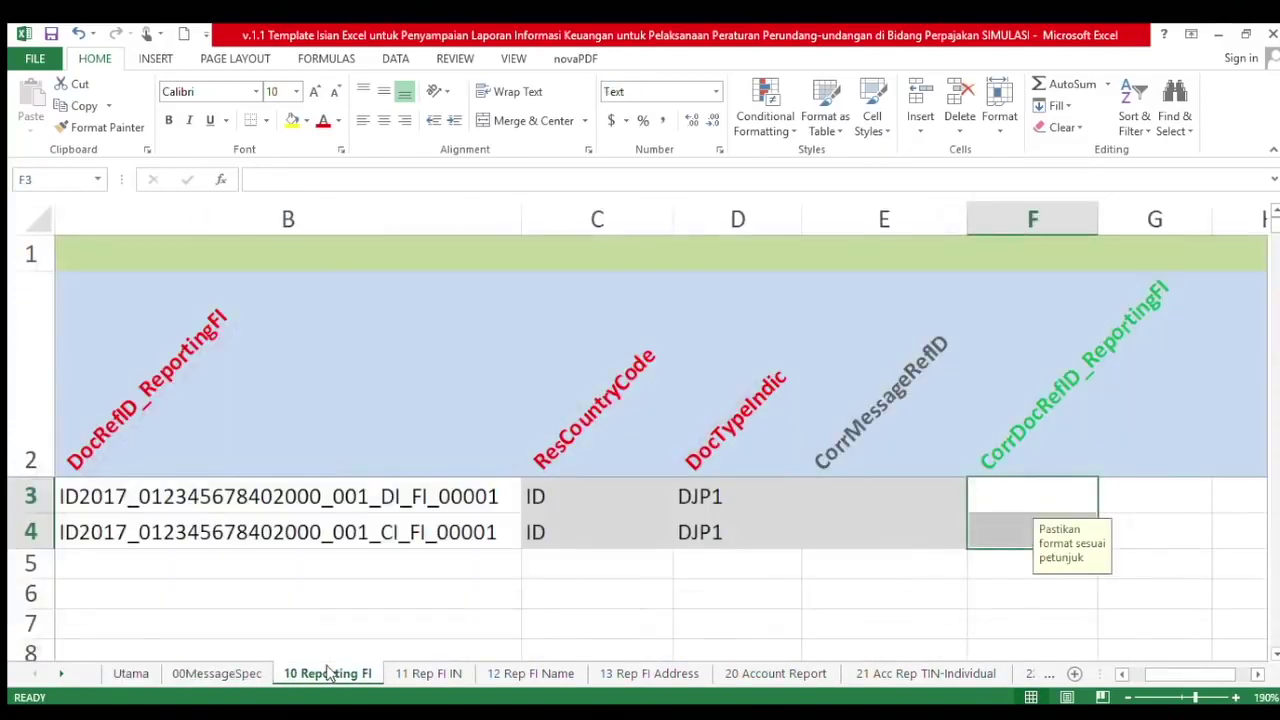
{"action": "left_click", "coordinate": [31, 500]}
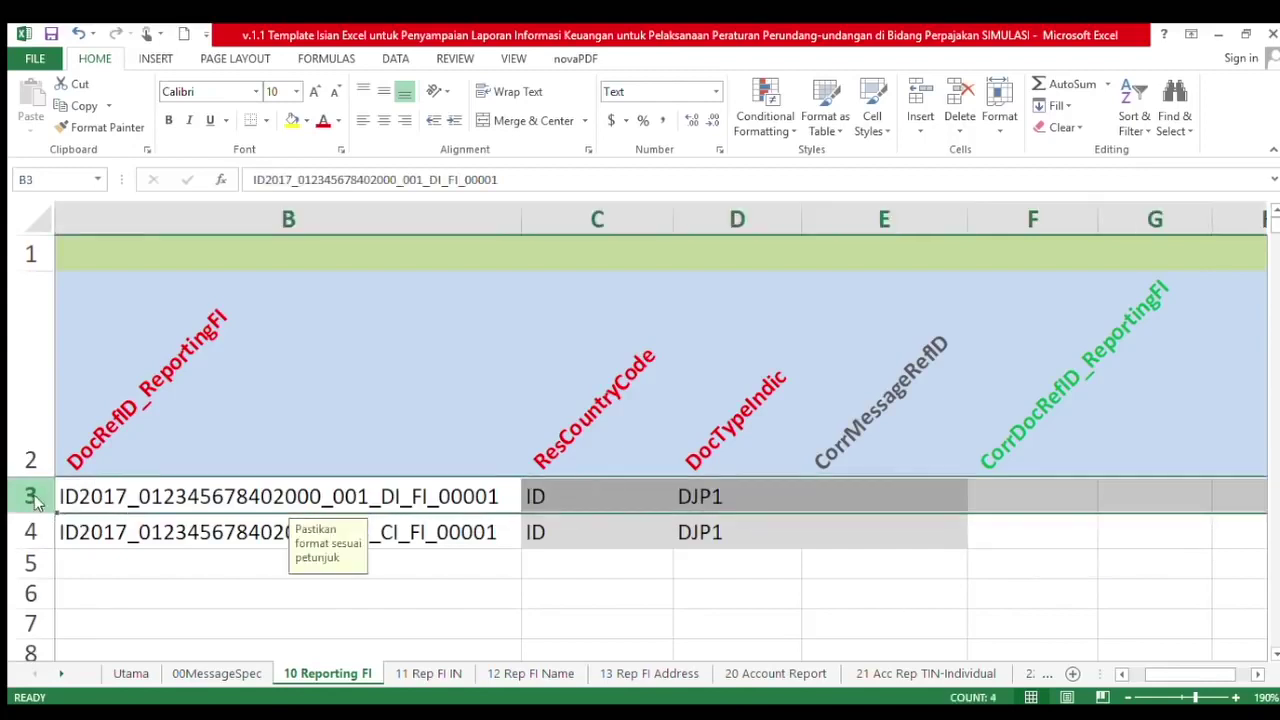
{"action": "key", "text": "ctrl+c"}
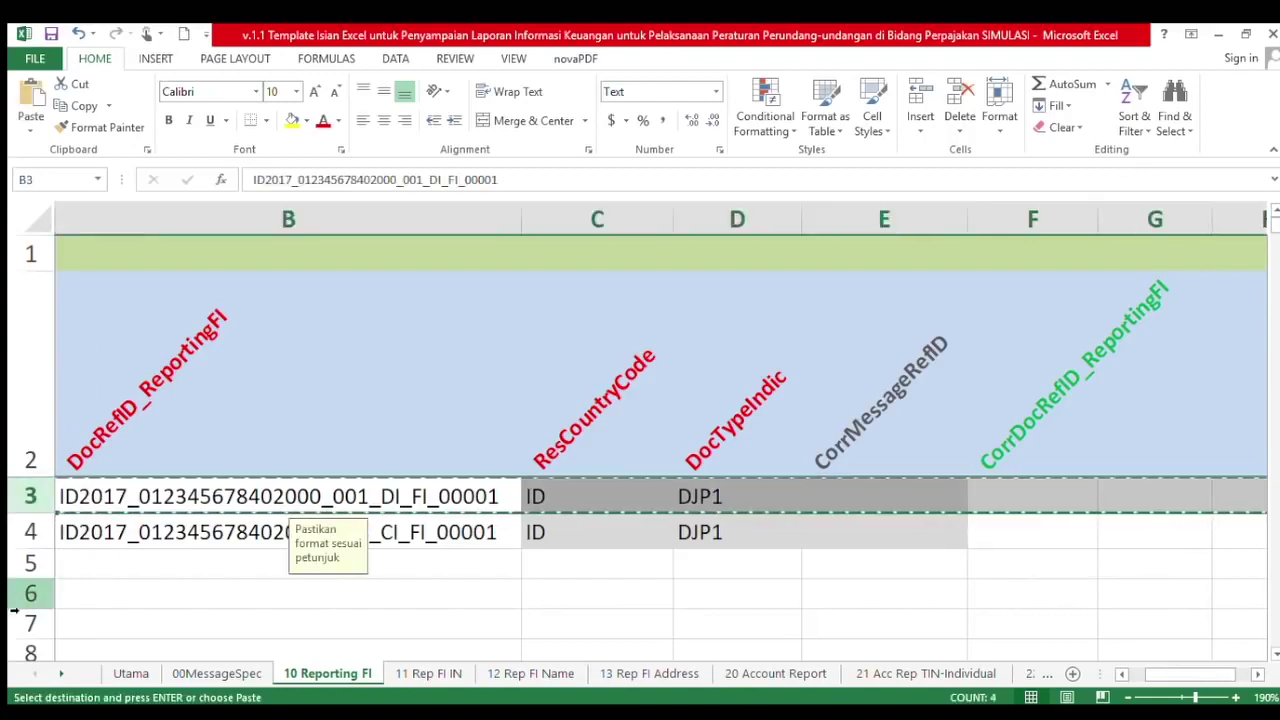
{"action": "left_click_drag", "start_coordinate": [31, 563], "coordinate": [20, 660]}
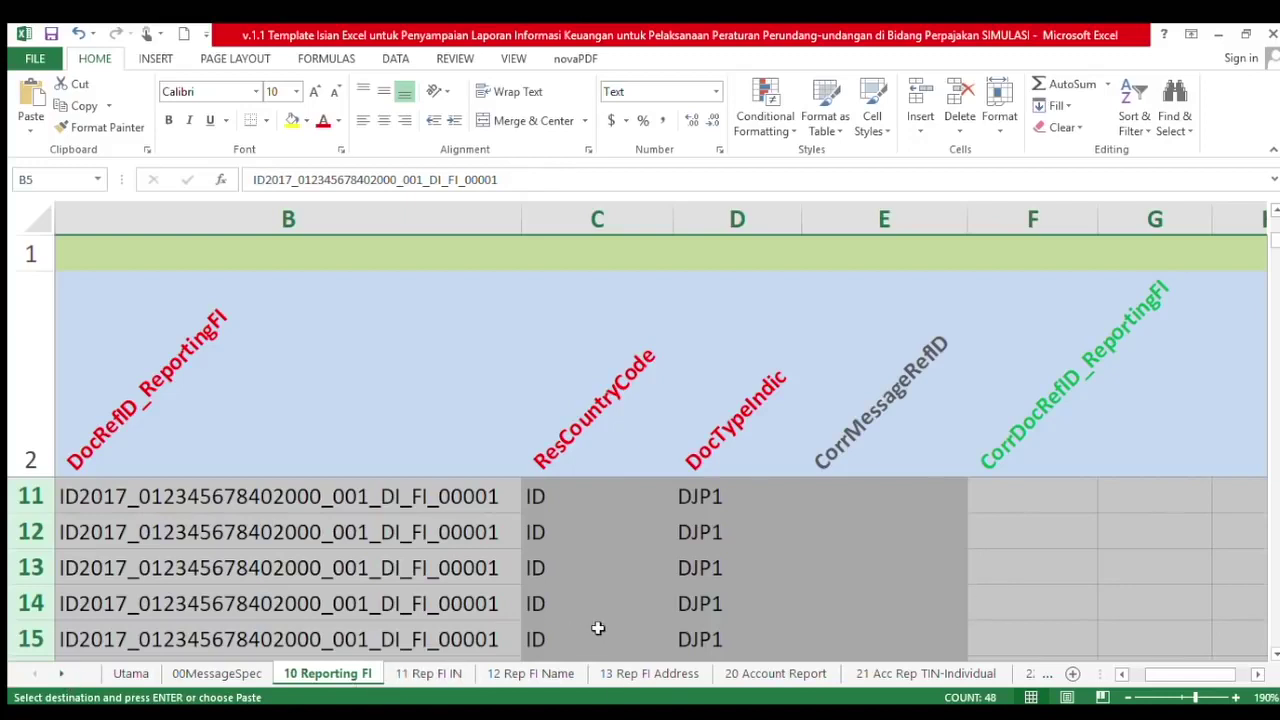
{"action": "left_click", "coordinate": [597, 628]}
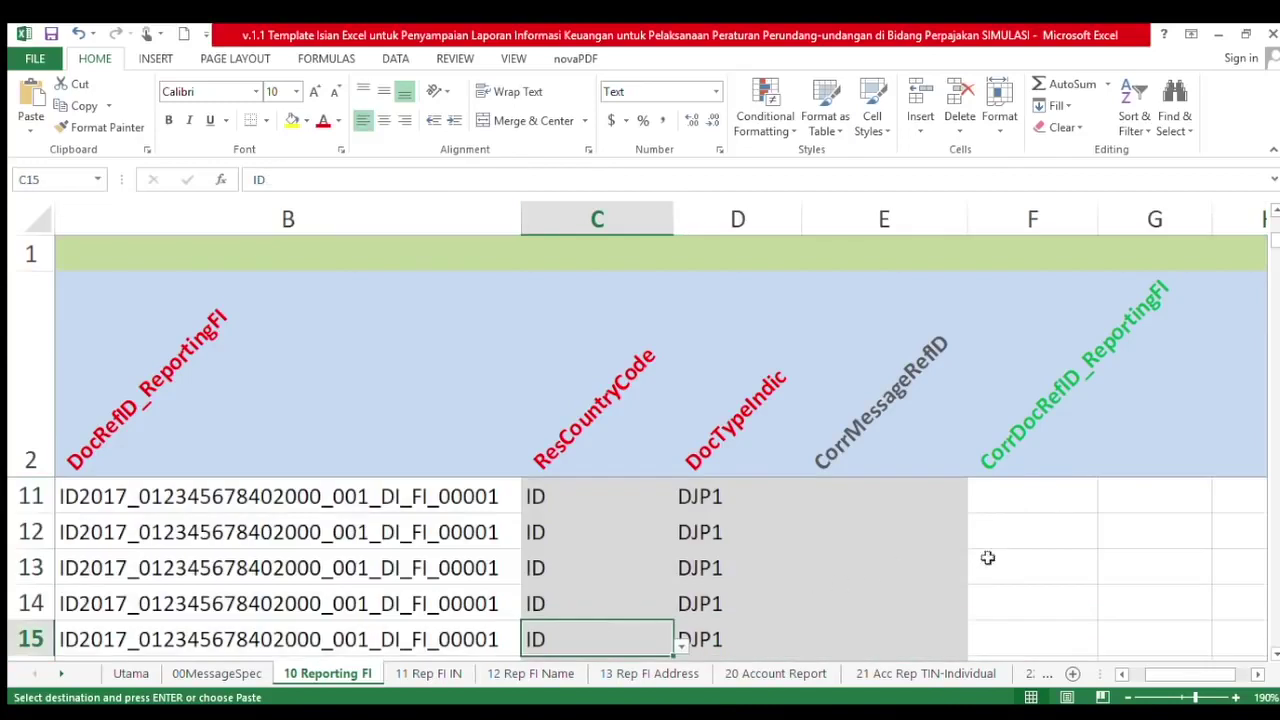